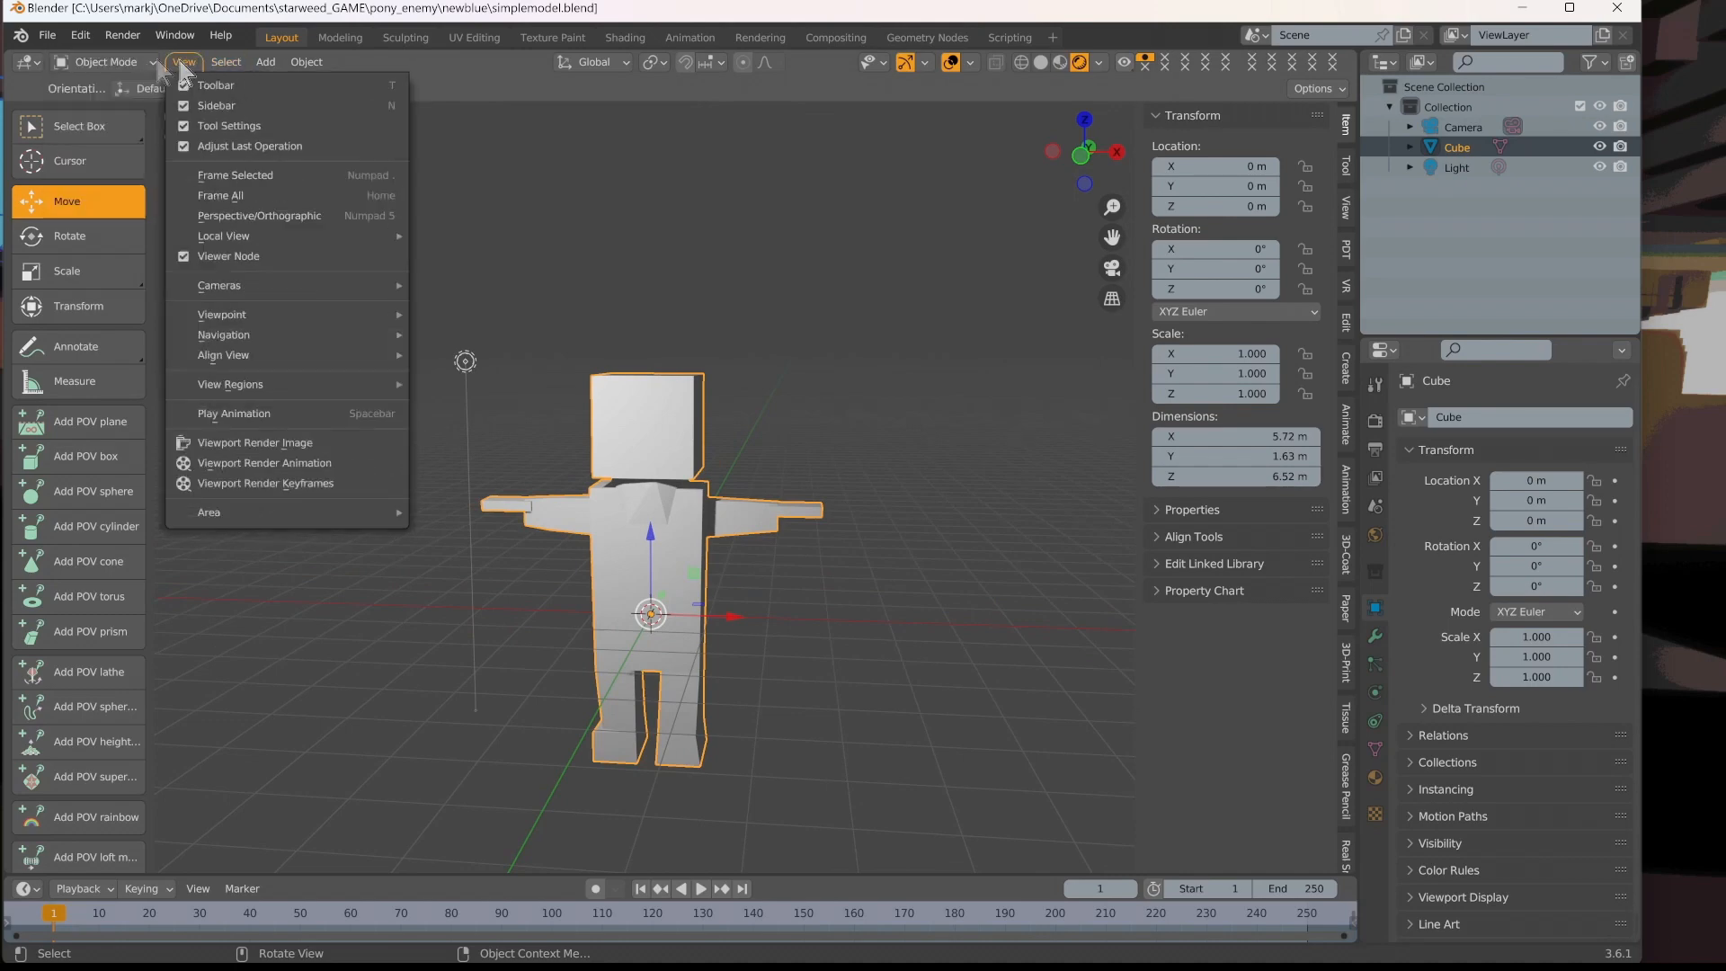
Look through the installed add-ons in the preferences, including the Import-Export and Interface entries
left_click(81, 35)
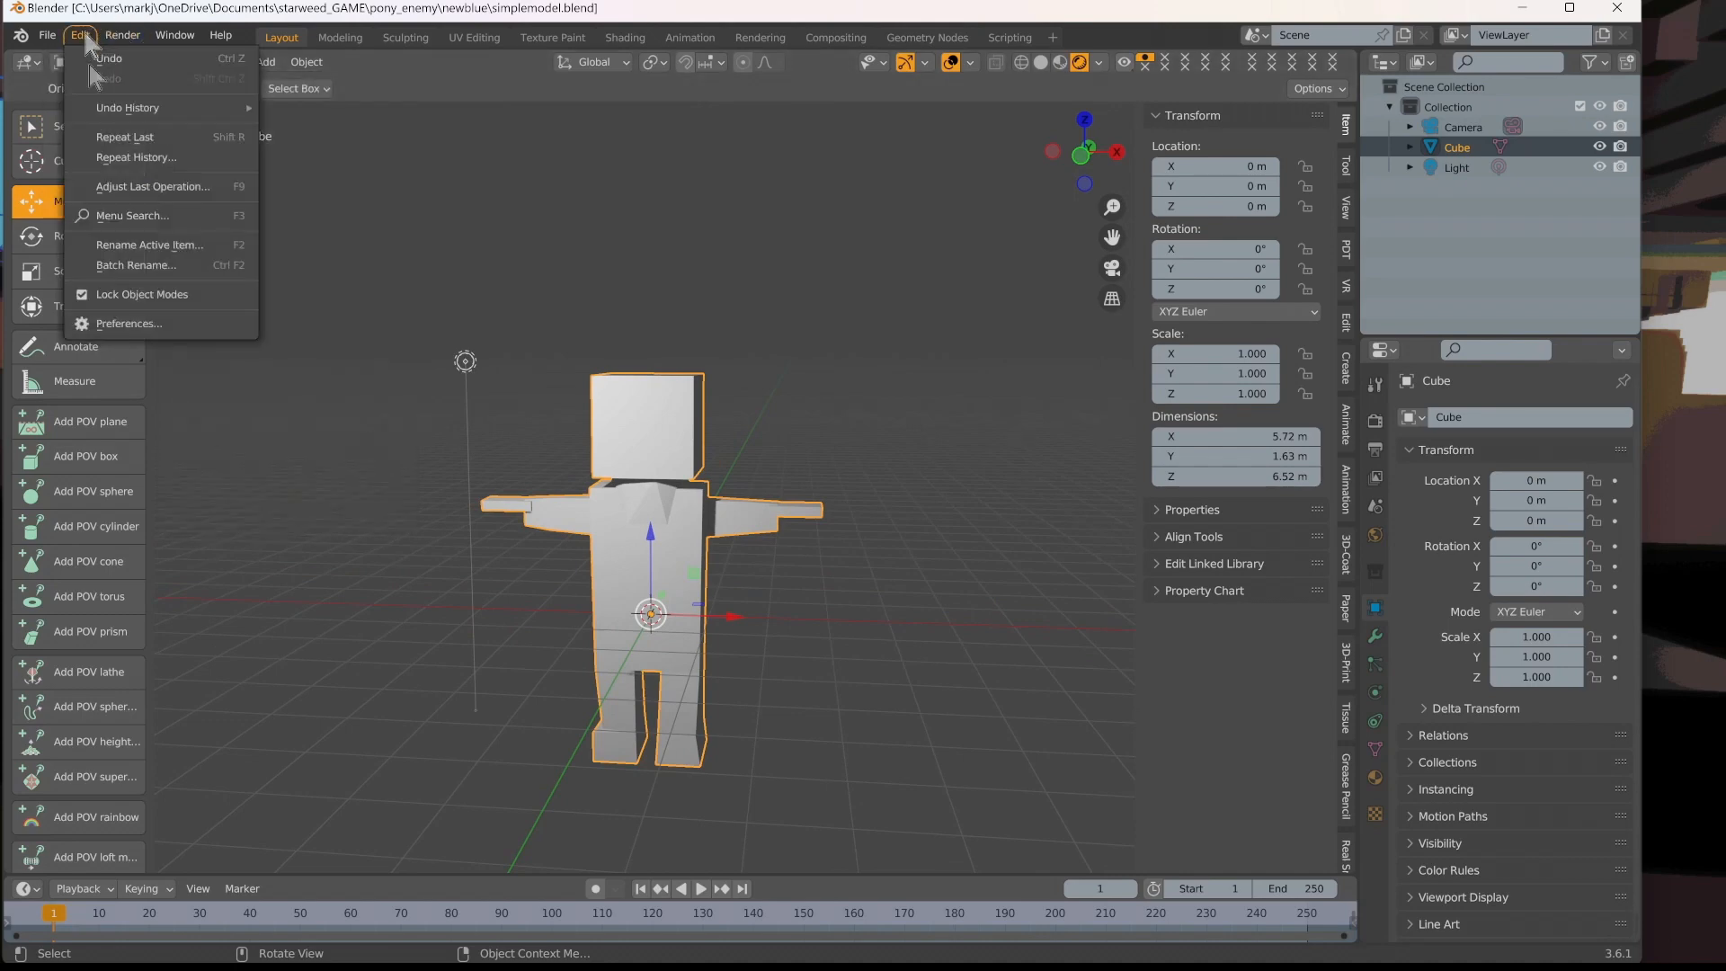
left_click(156, 320)
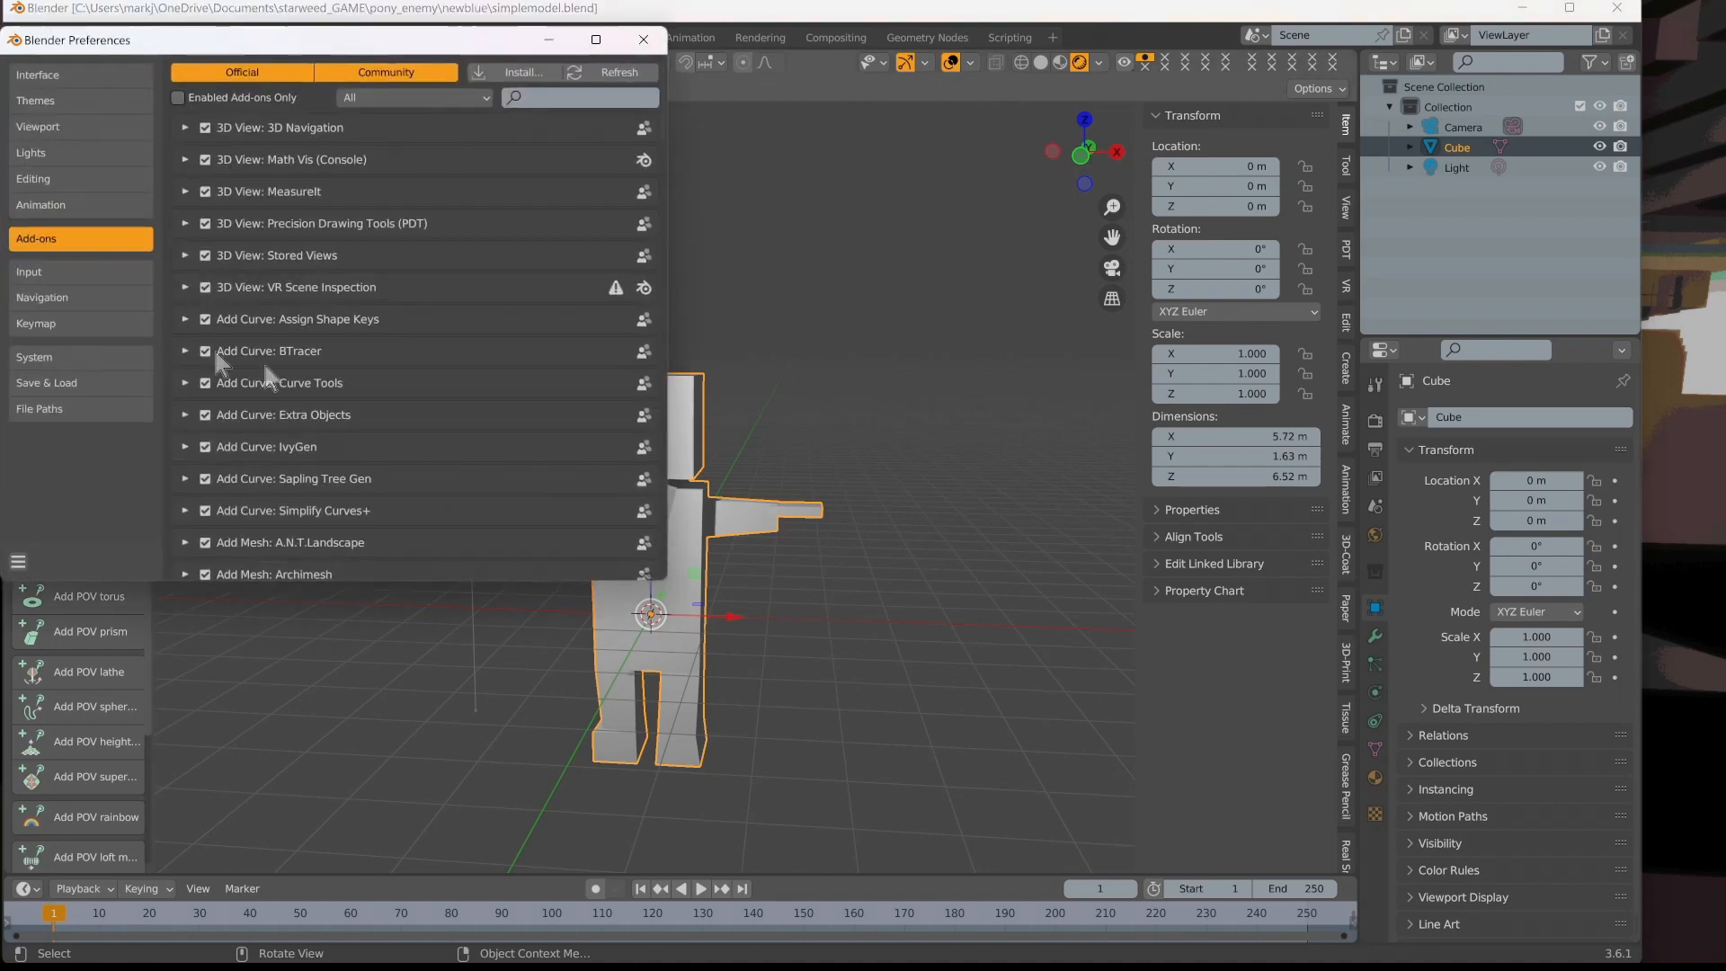
scroll(266, 478, "down", 5)
scroll(267, 478, "down", 10)
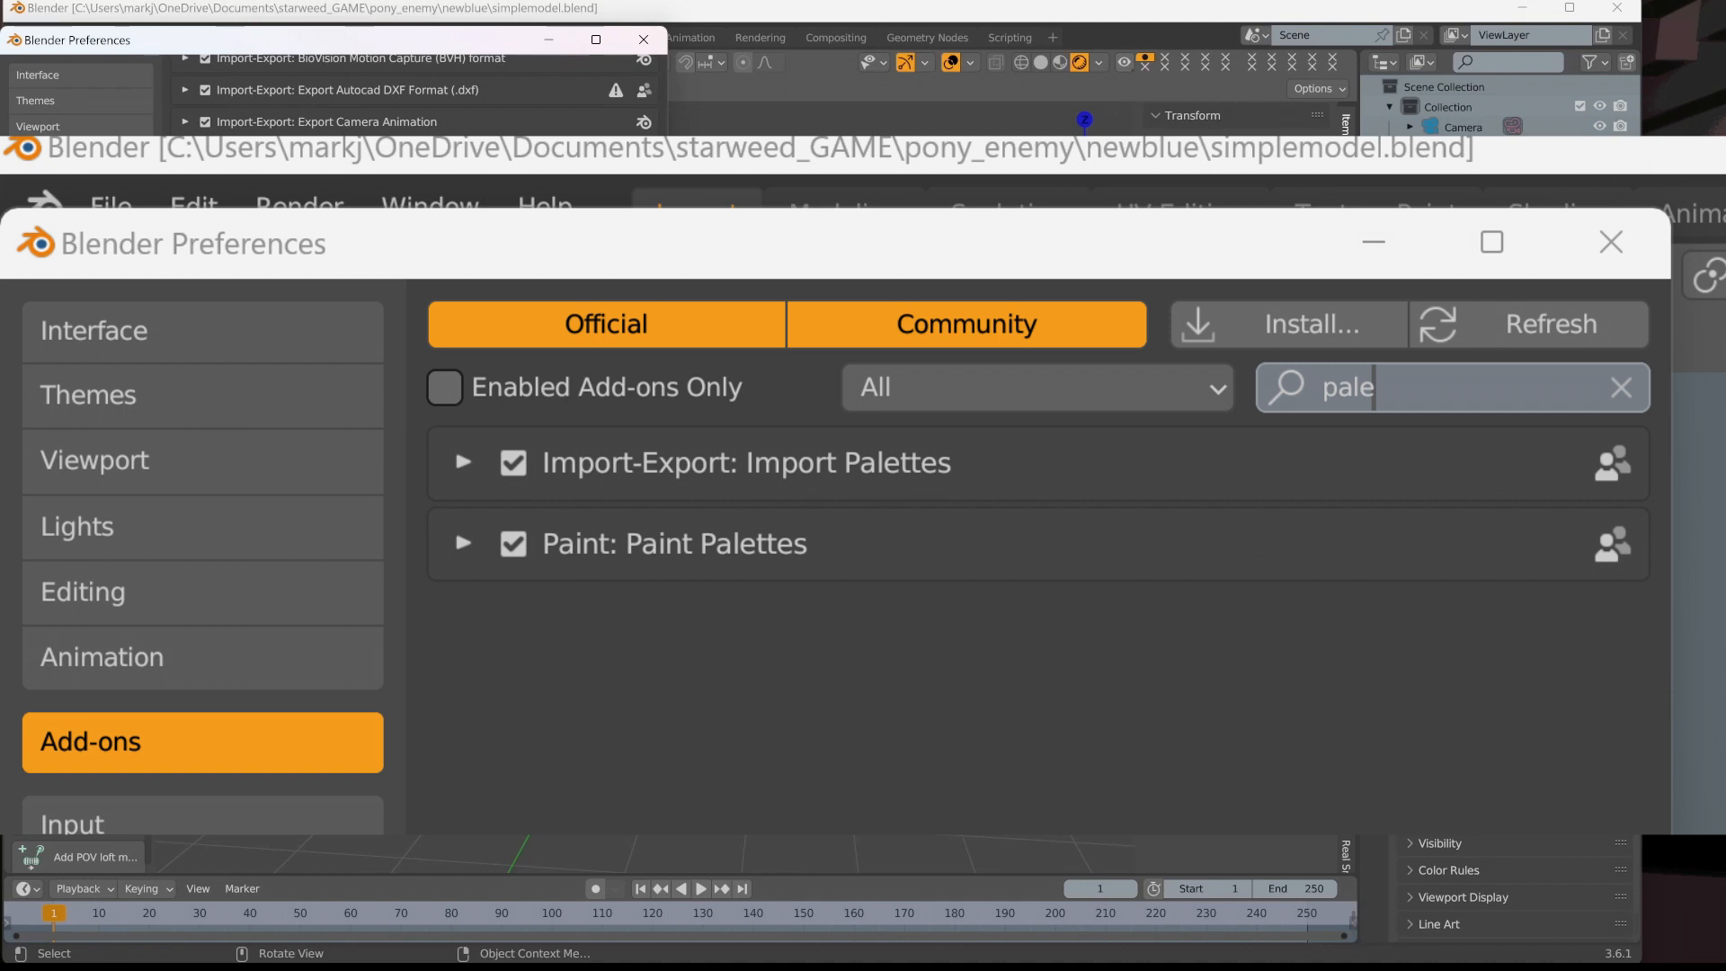
scroll(414, 270, "down", 6)
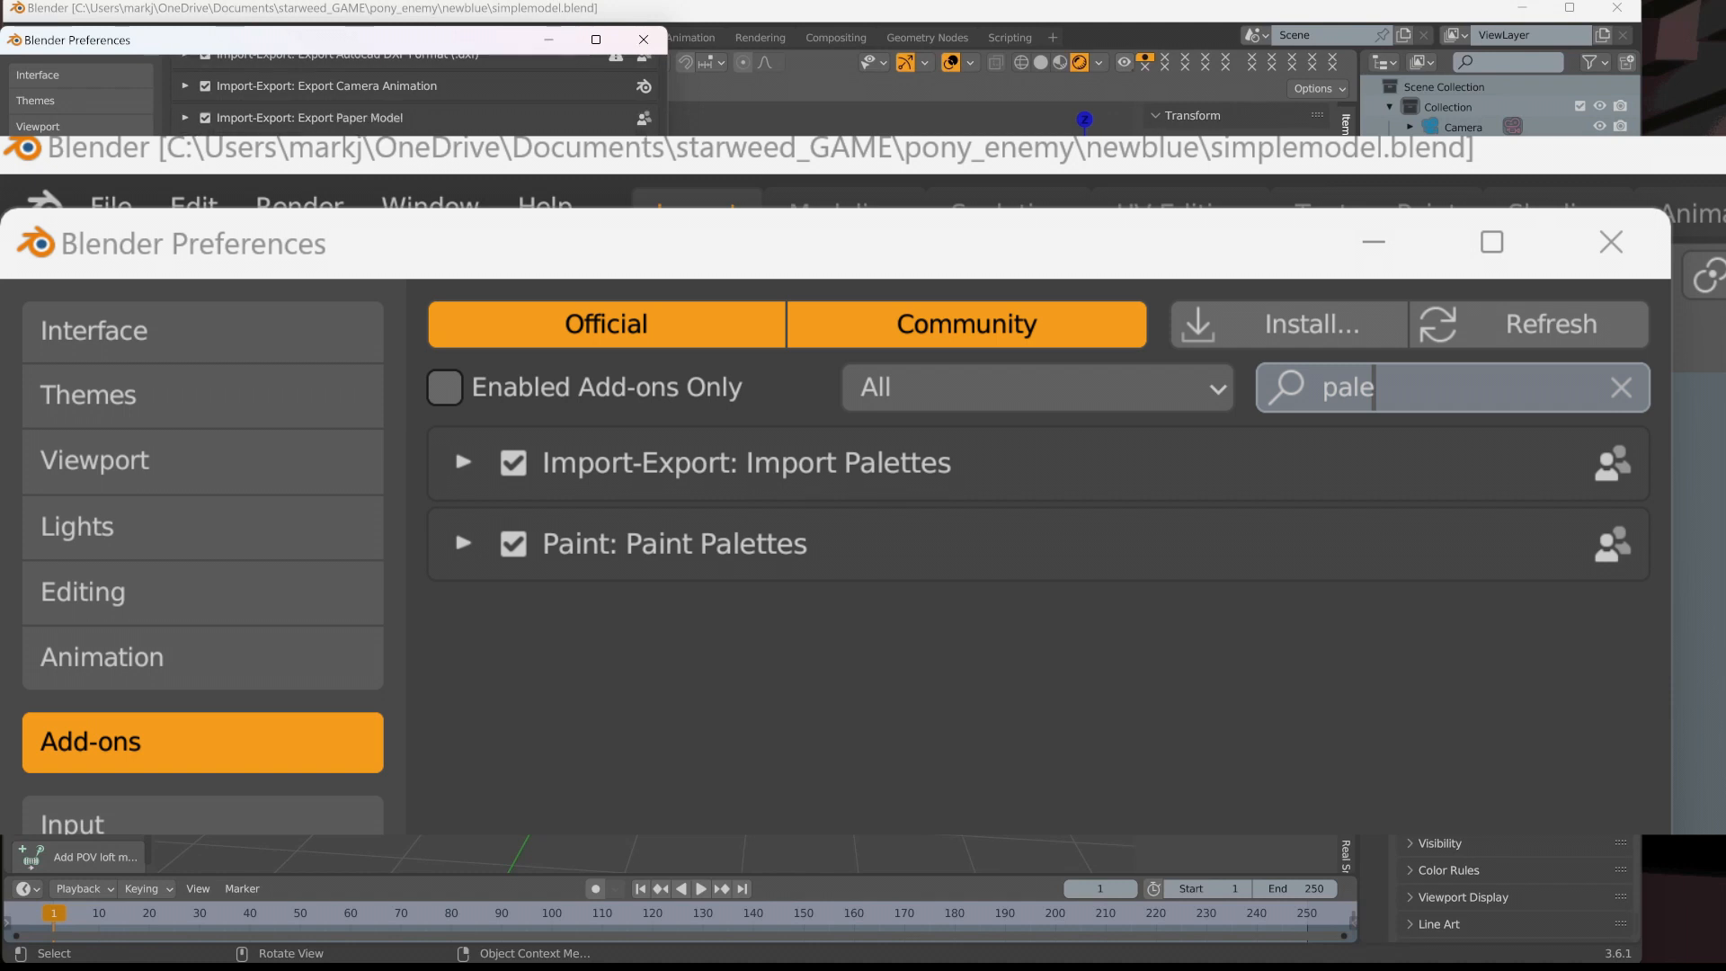
scroll(414, 99, "down", 4)
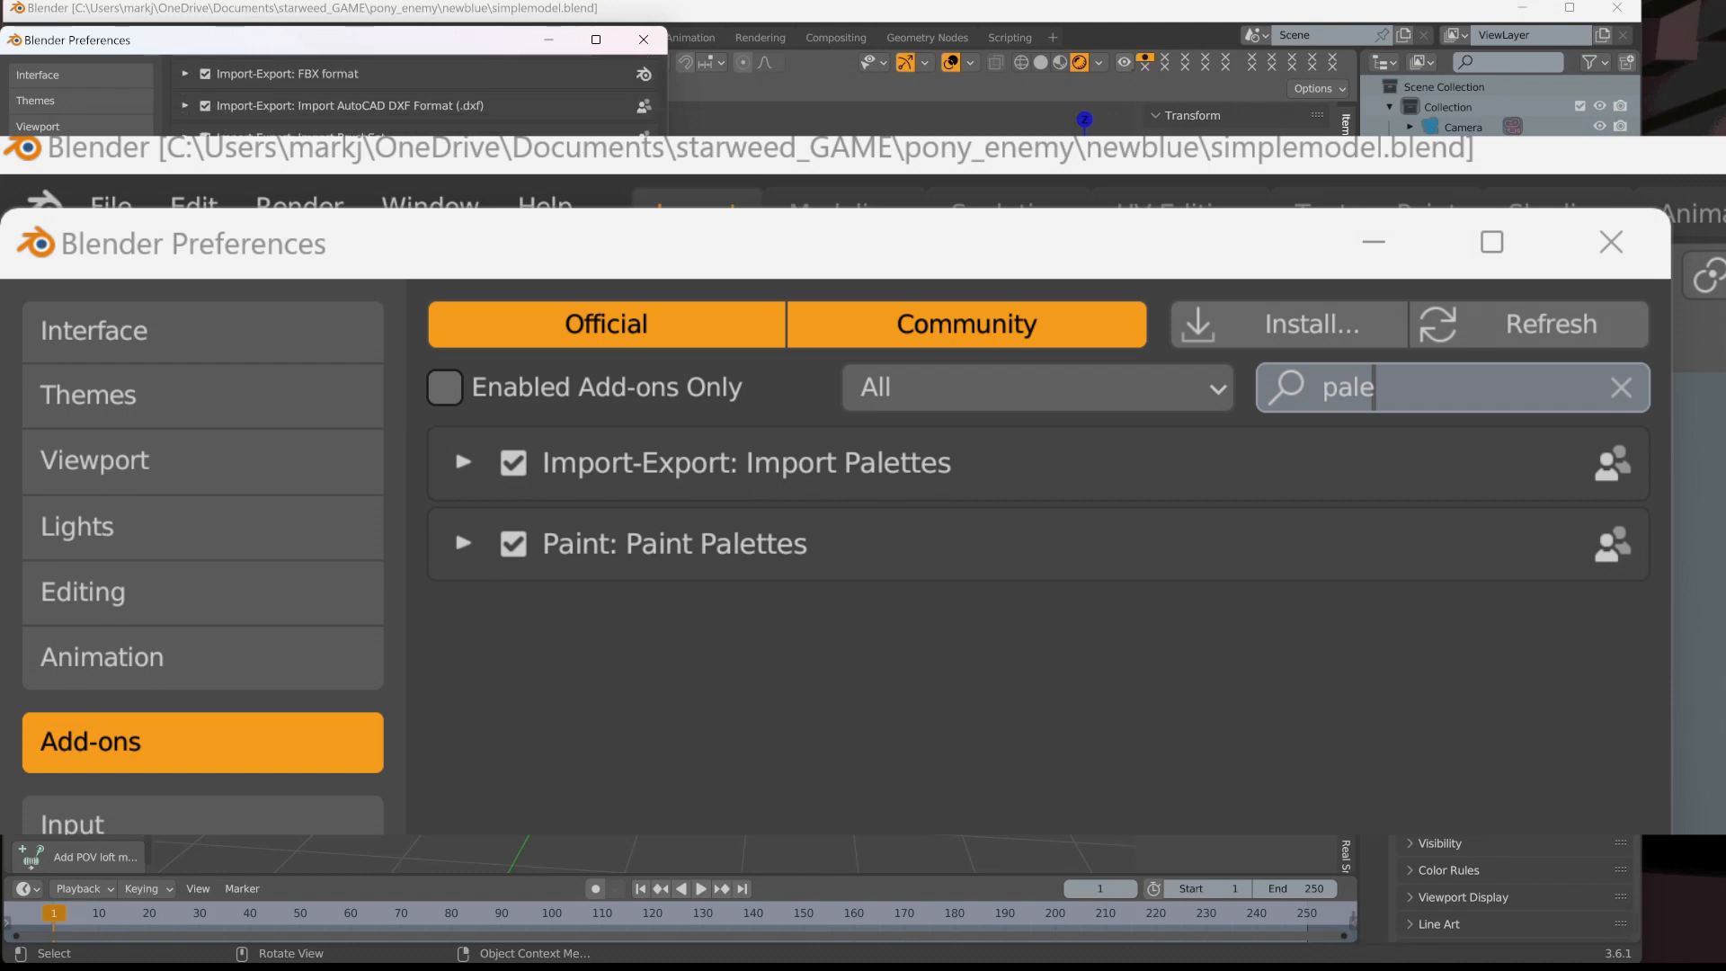
scroll(414, 99, "down", 5)
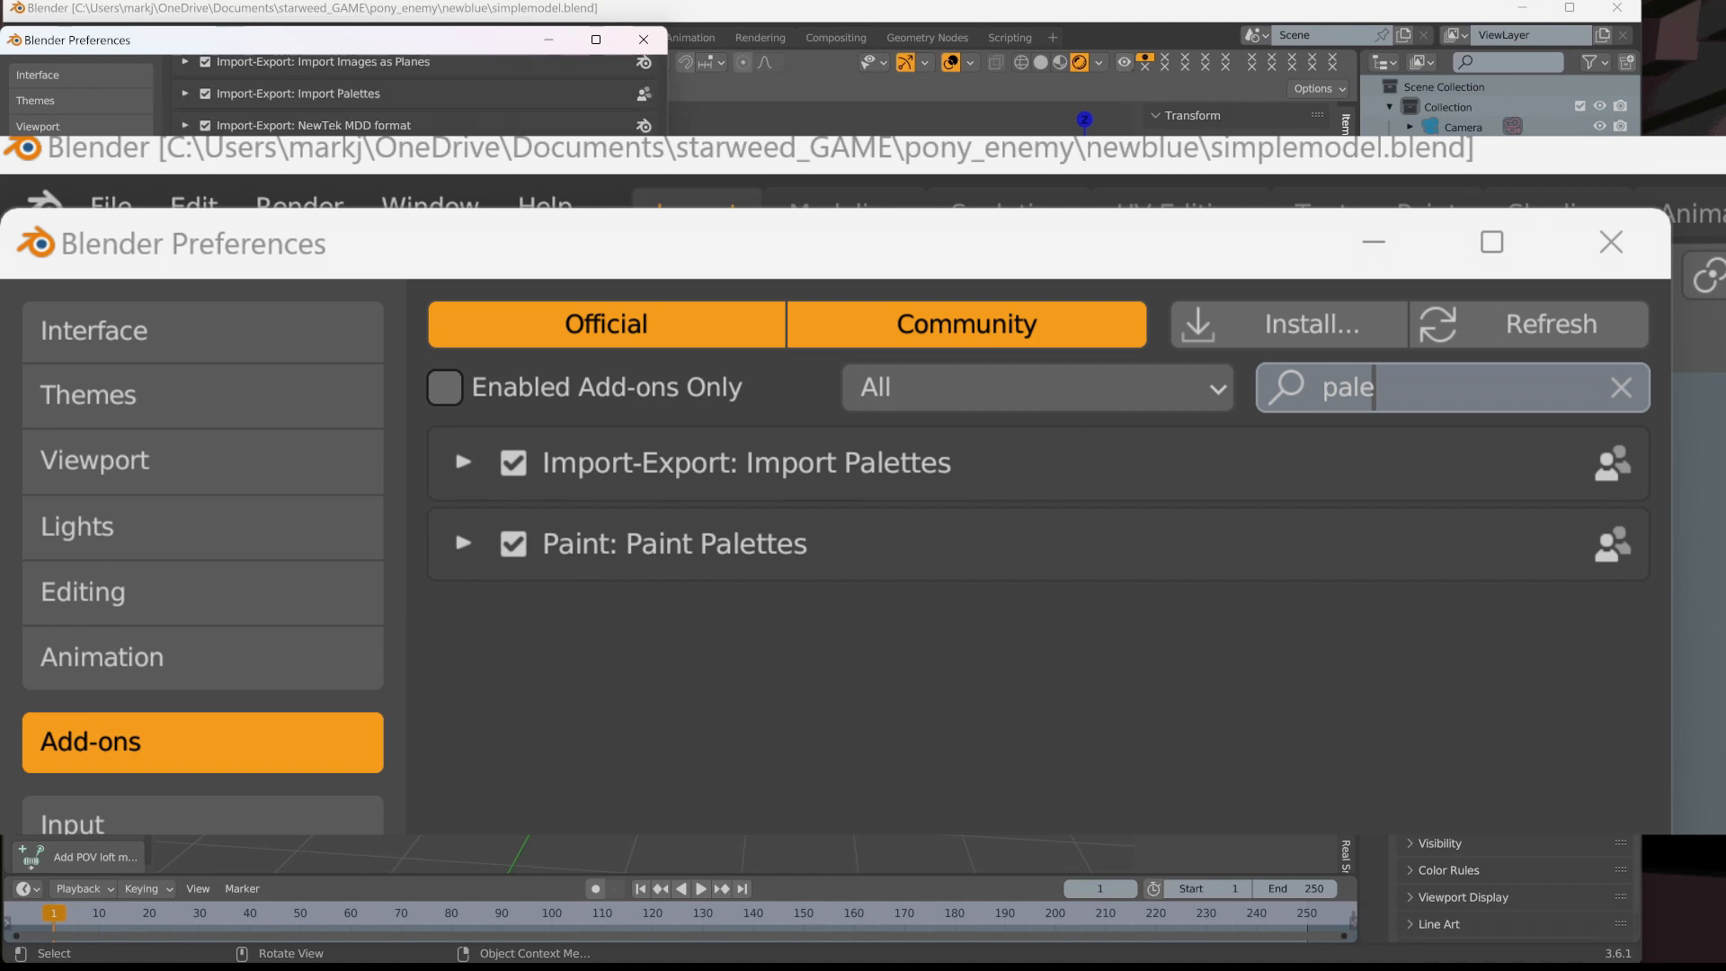
scroll(414, 99, "down", 2)
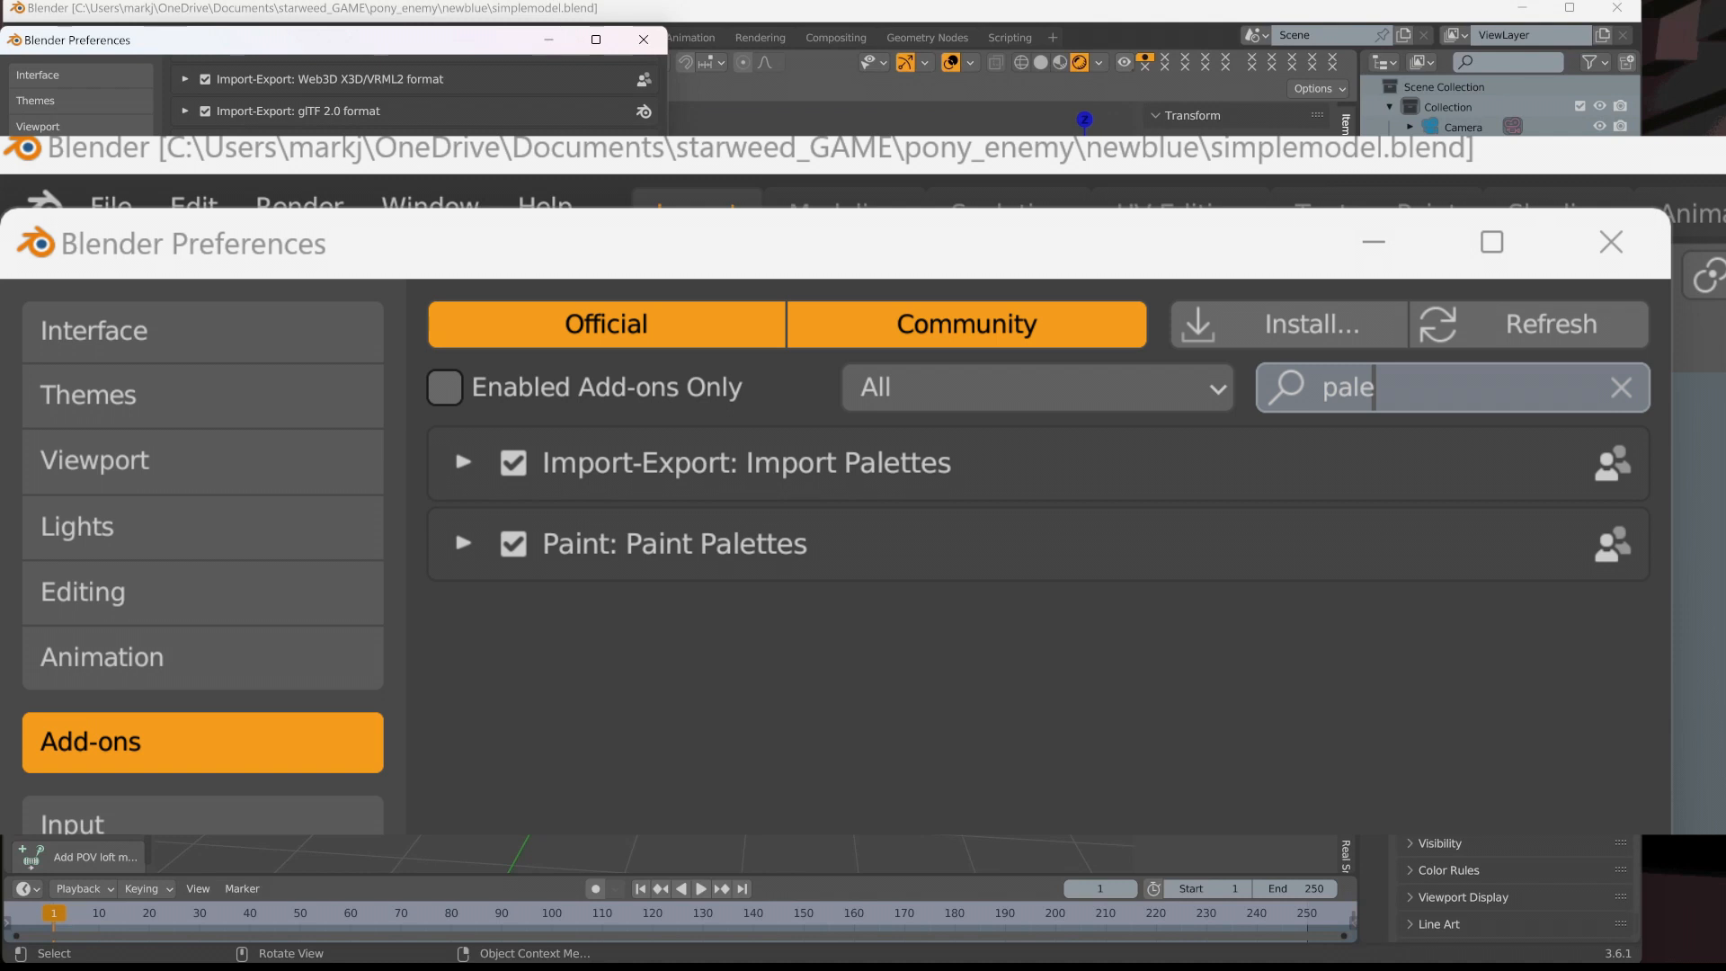
scroll(413, 99, "down", 2)
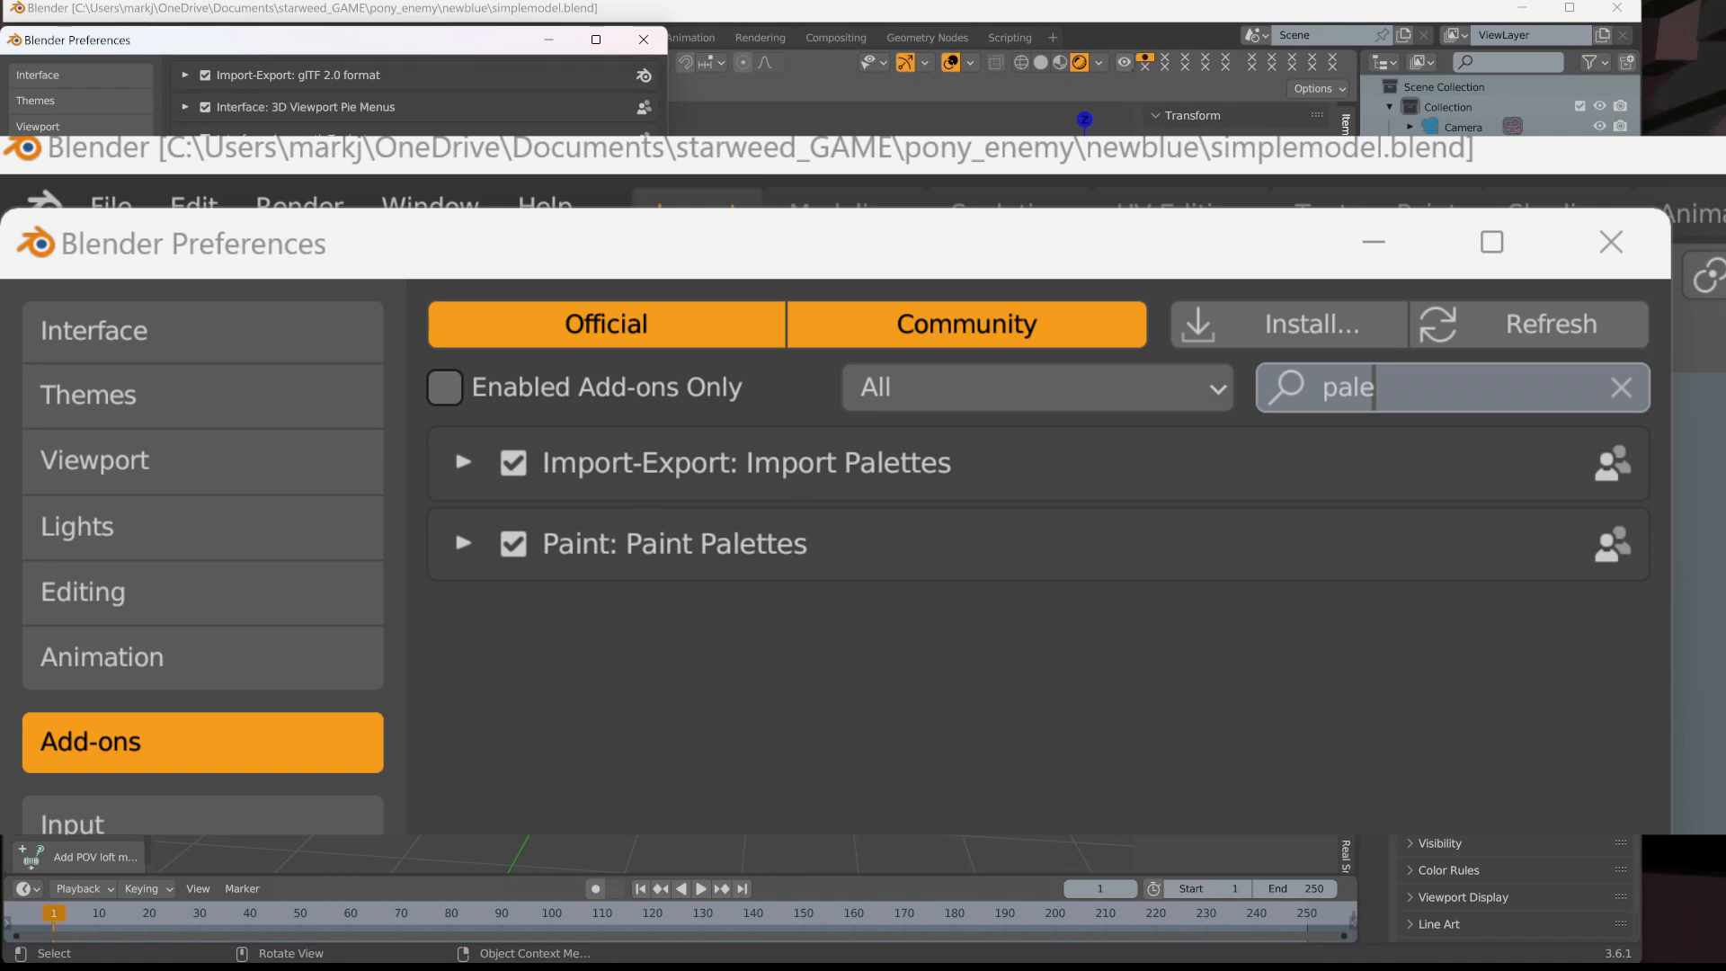
scroll(414, 99, "down", 2)
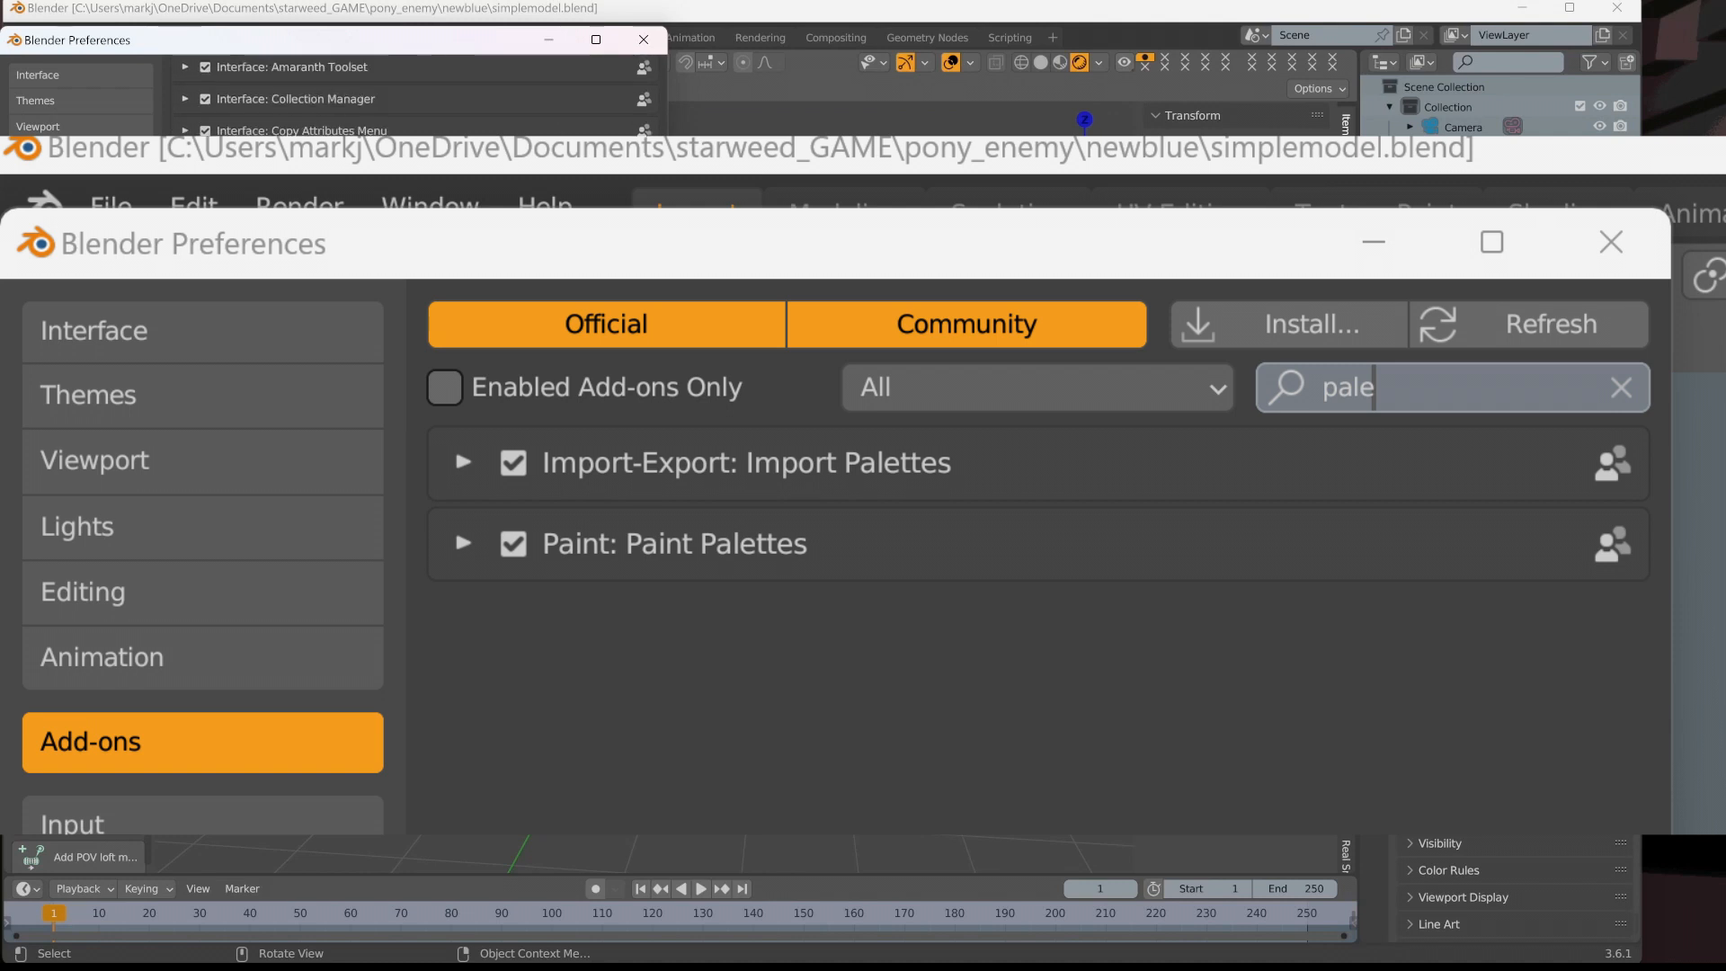
scroll(340, 385, "down", 3)
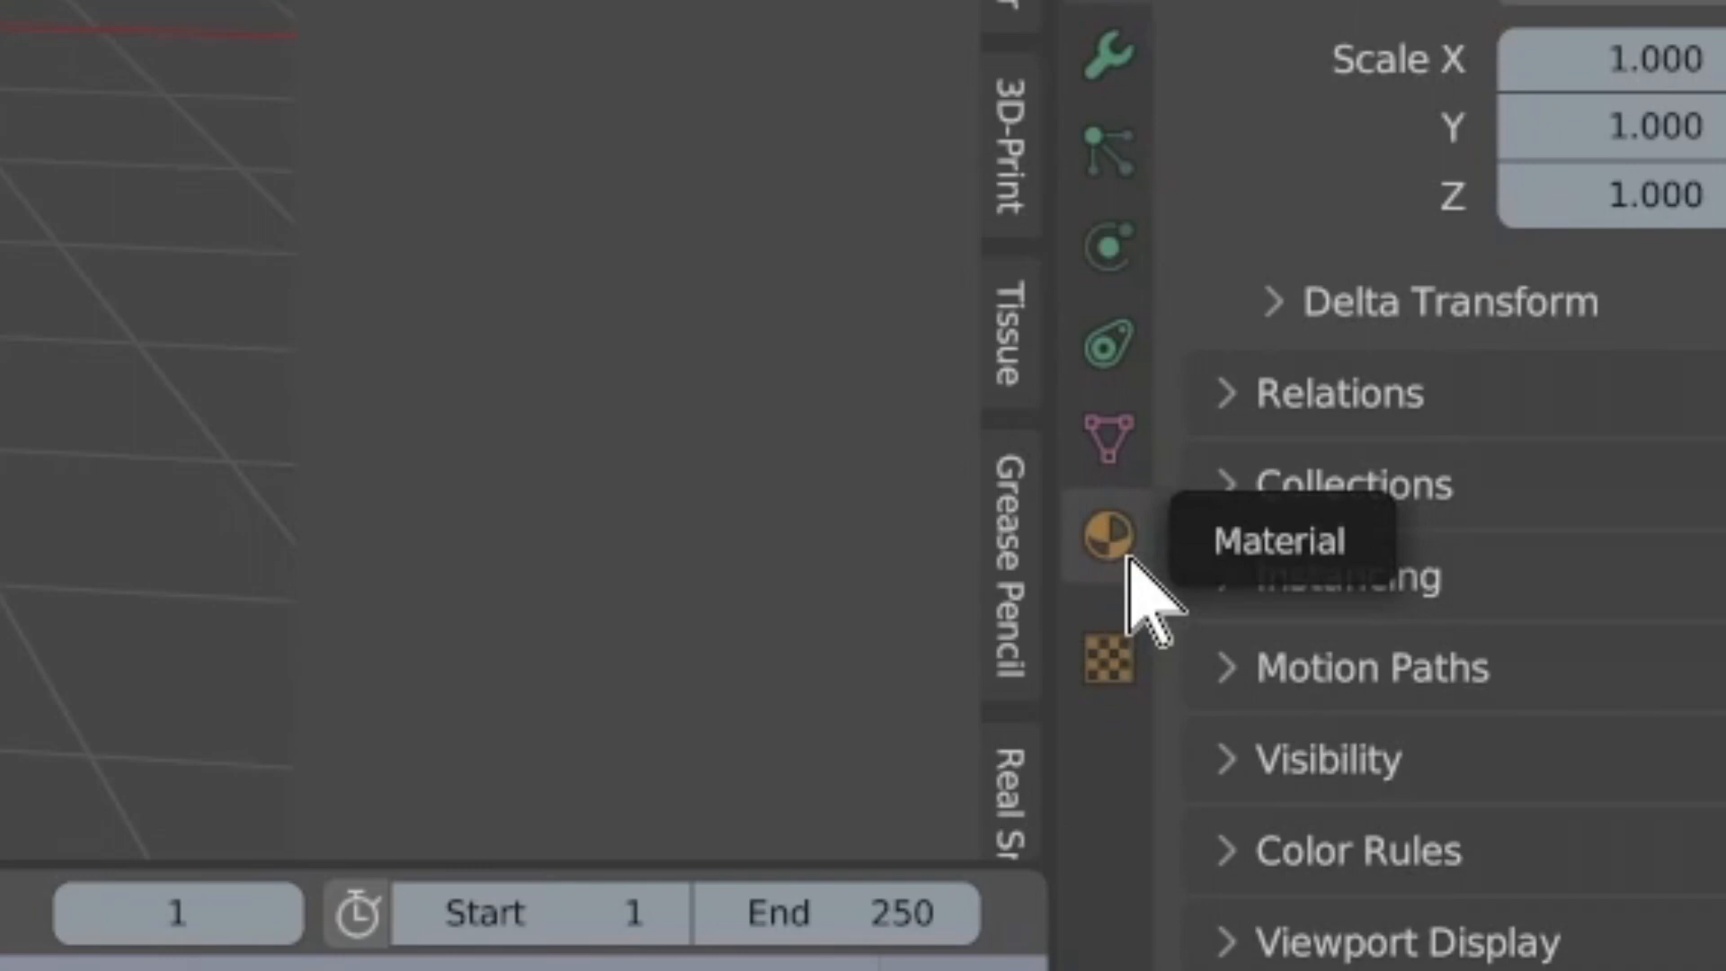
Show the material properties of the character model and save the blend file
left_click(1128, 555)
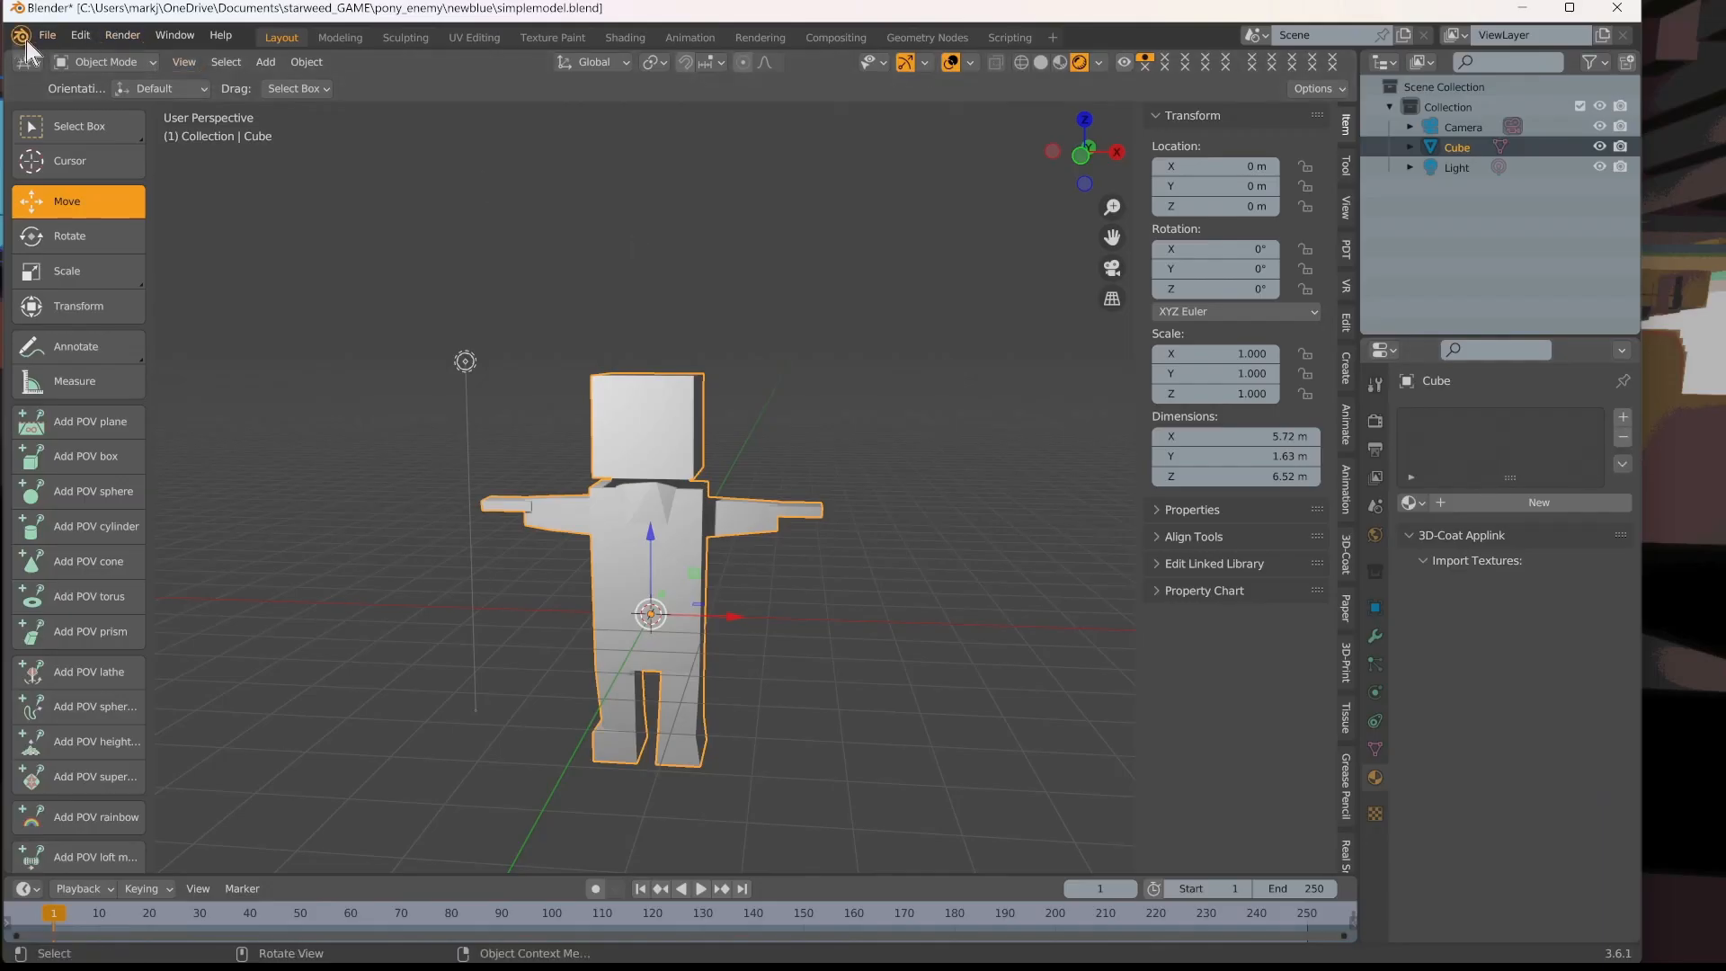
left_click(36, 34)
left_click(90, 208)
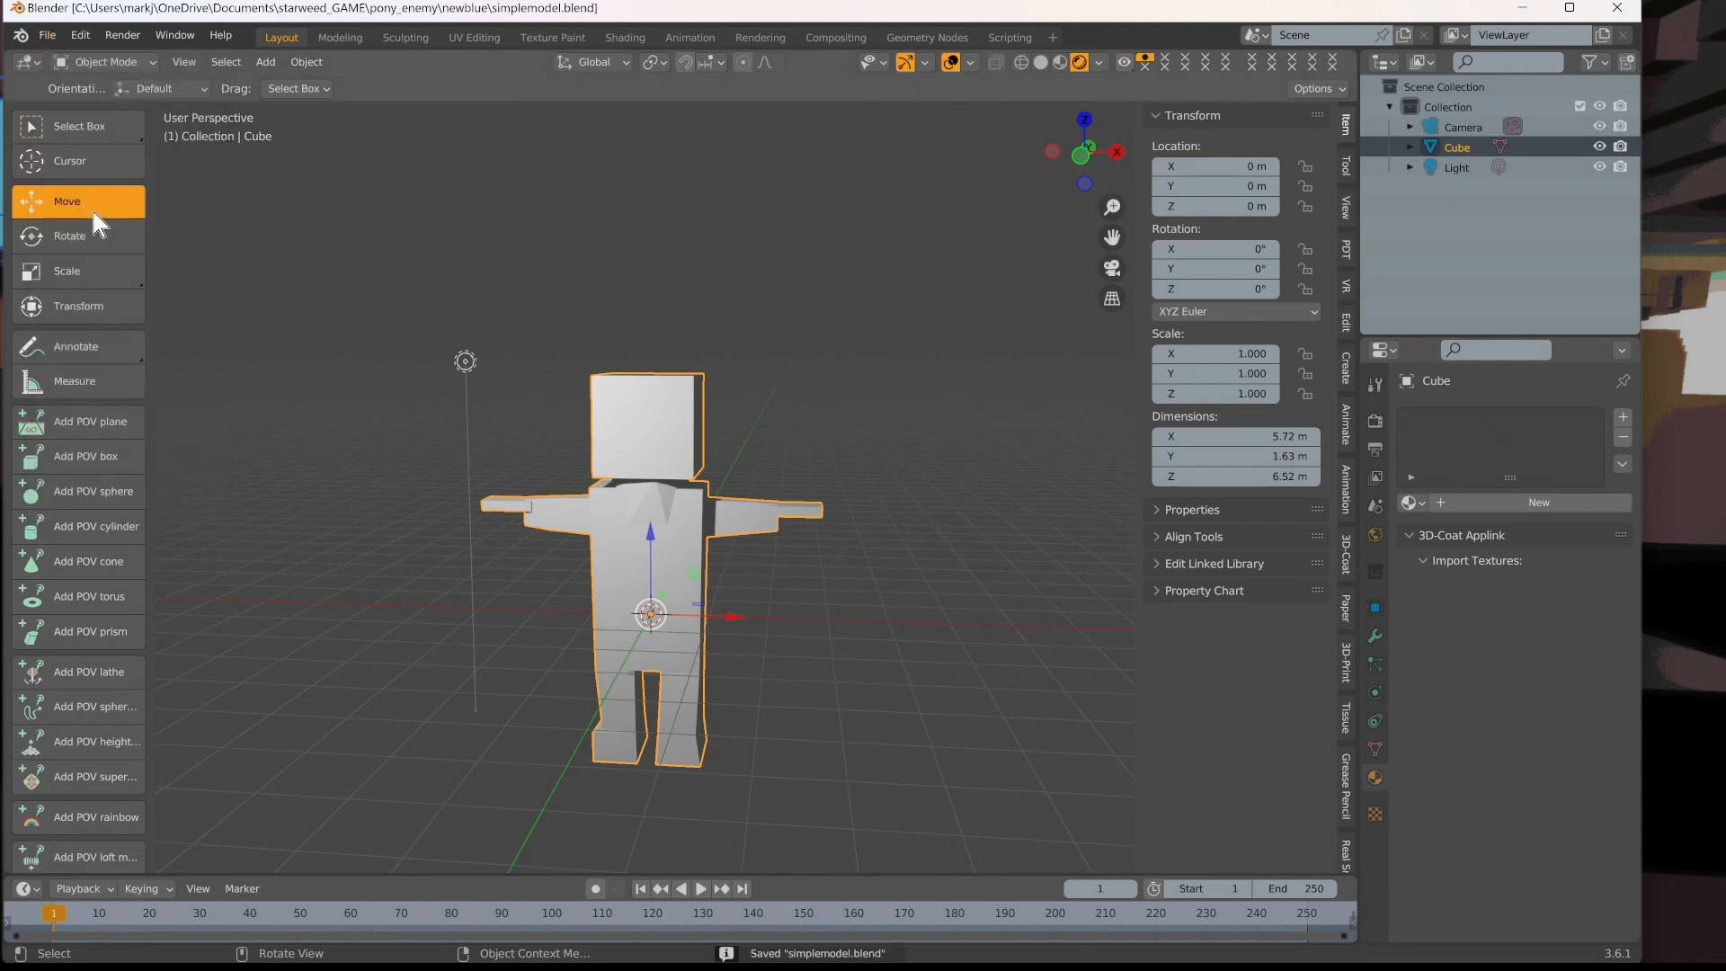
Add a new material to the character model, darken its base color to black, and lighten it again
left_click(1570, 501)
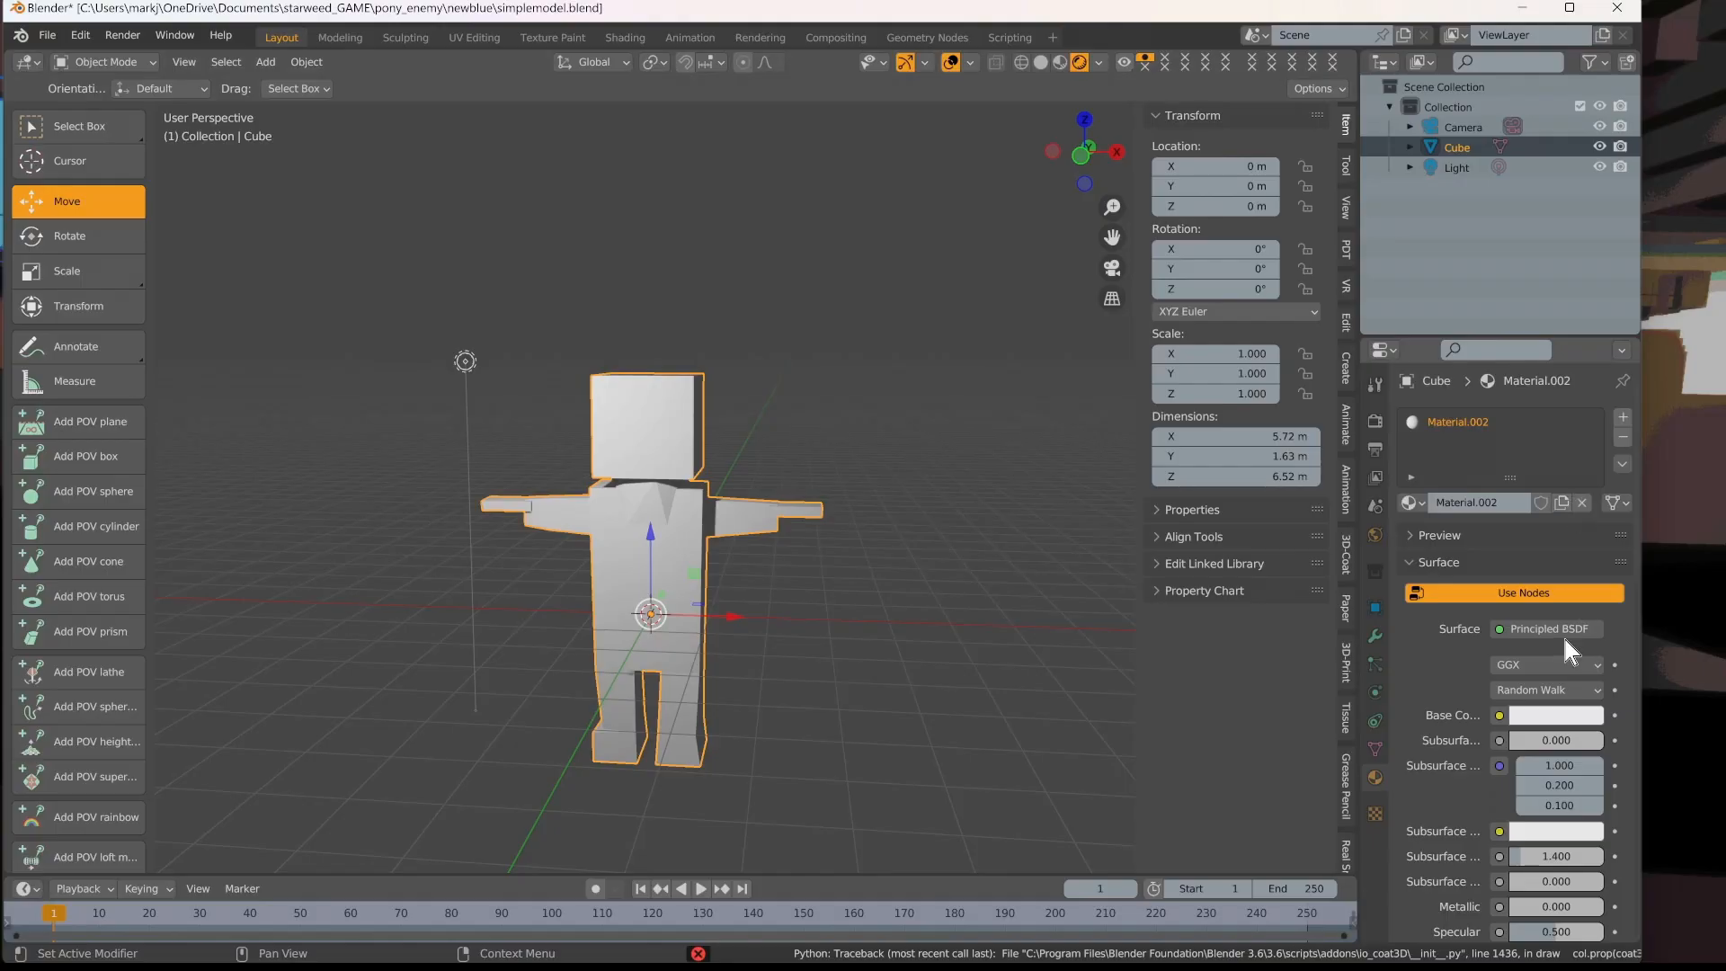
left_click(1562, 720)
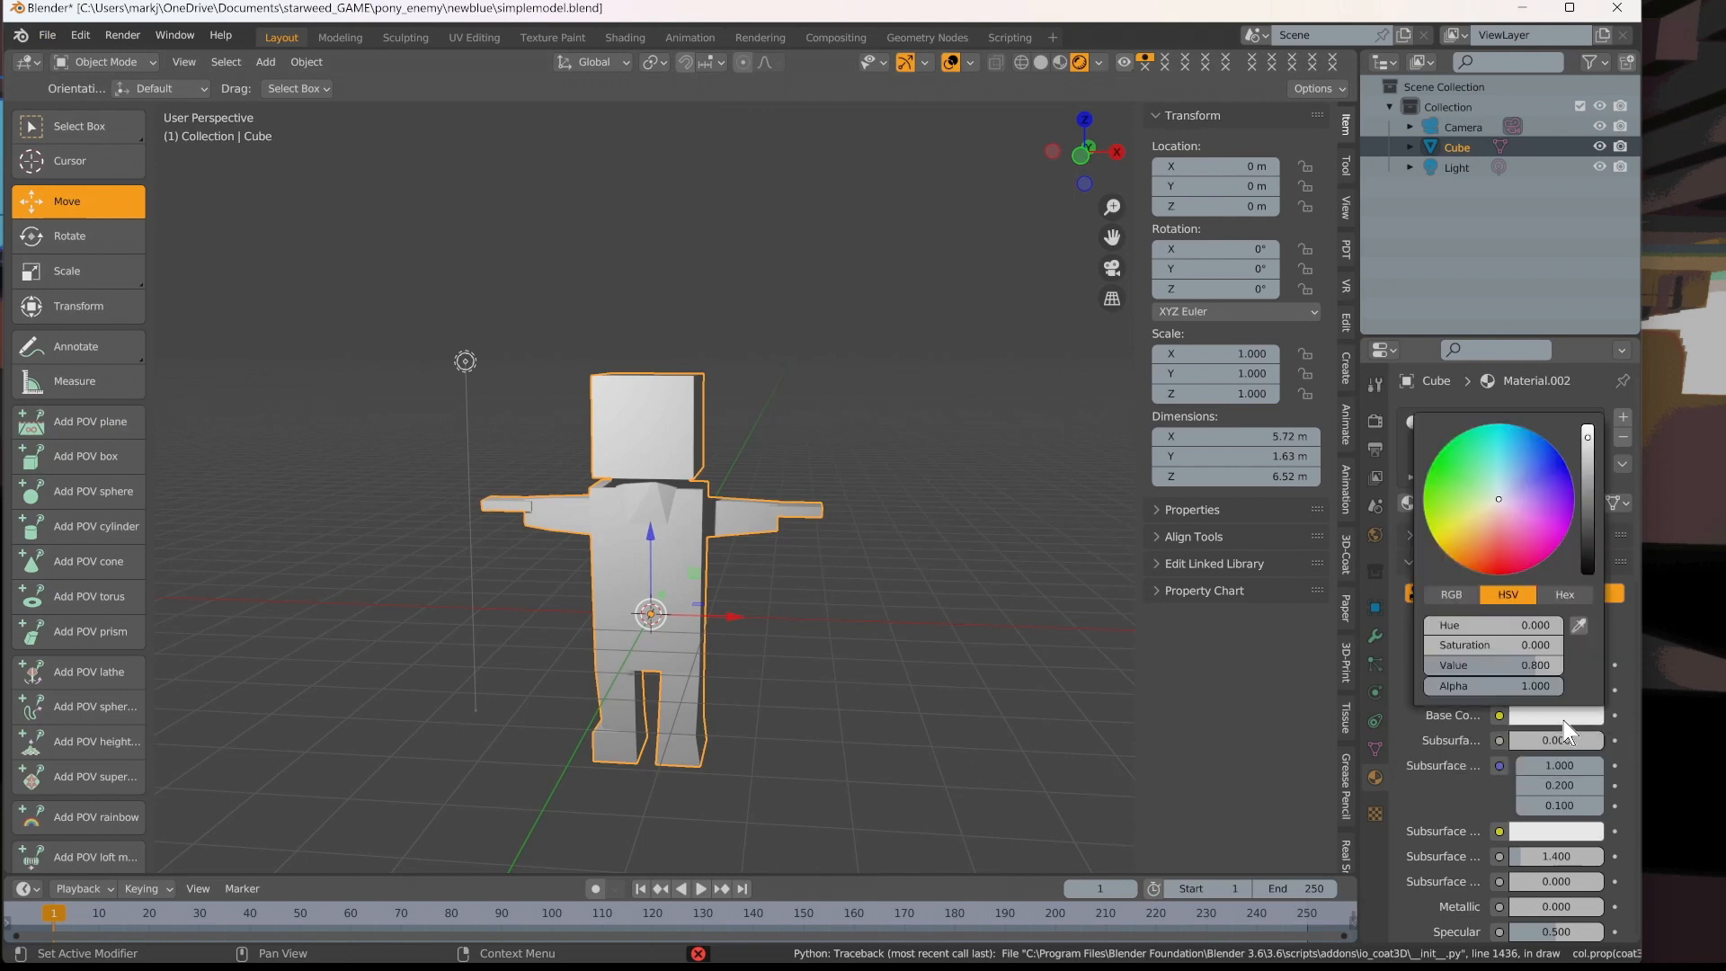
left_click_drag(1588, 537, 1588, 576)
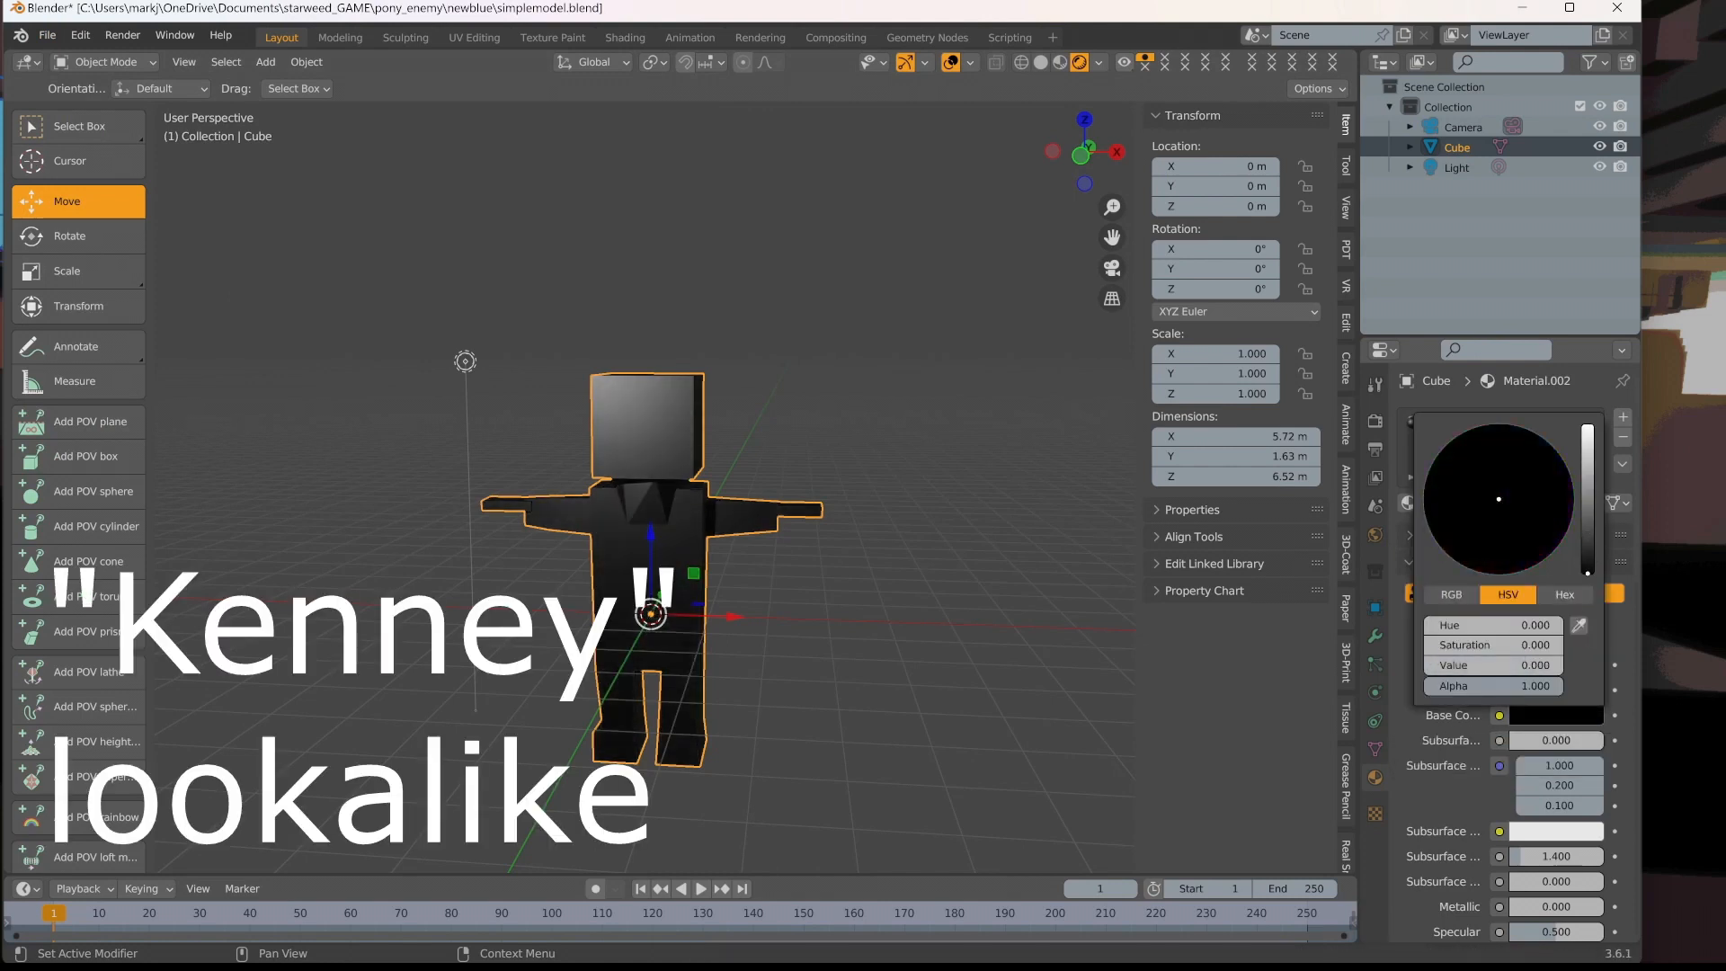
left_click_drag(1588, 573, 1588, 497)
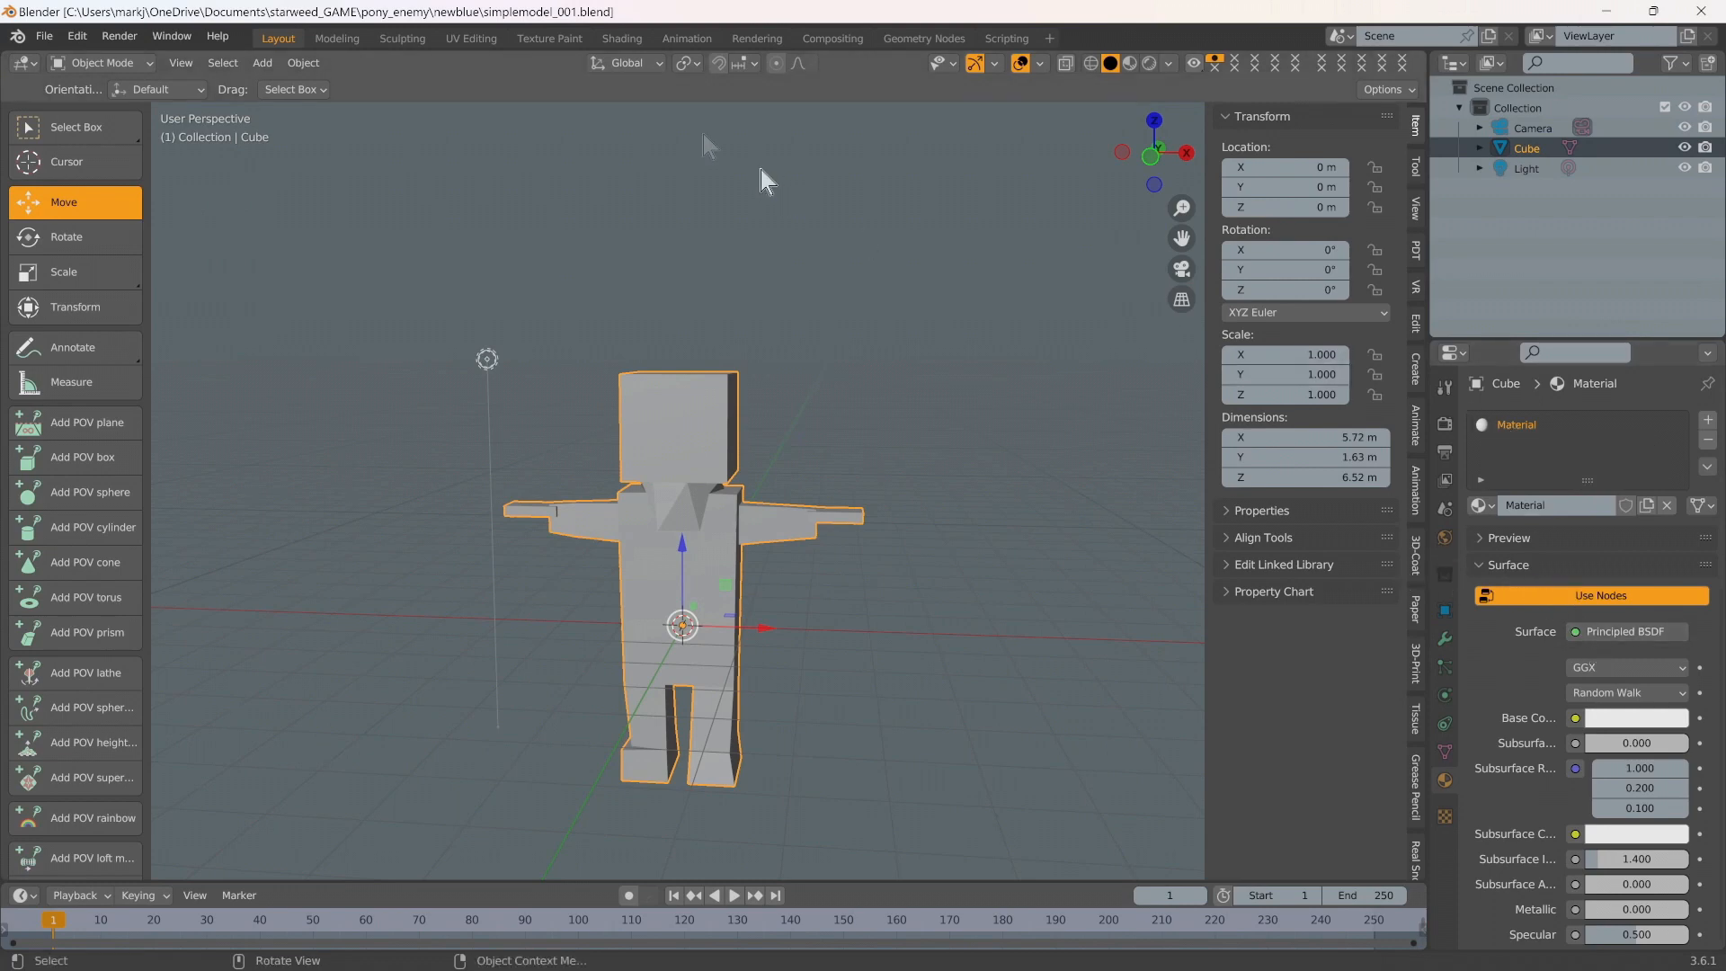
Switch to the Shading workspace and enlarge the shader editor area to fit the Principled BSDF node
left_click(622, 41)
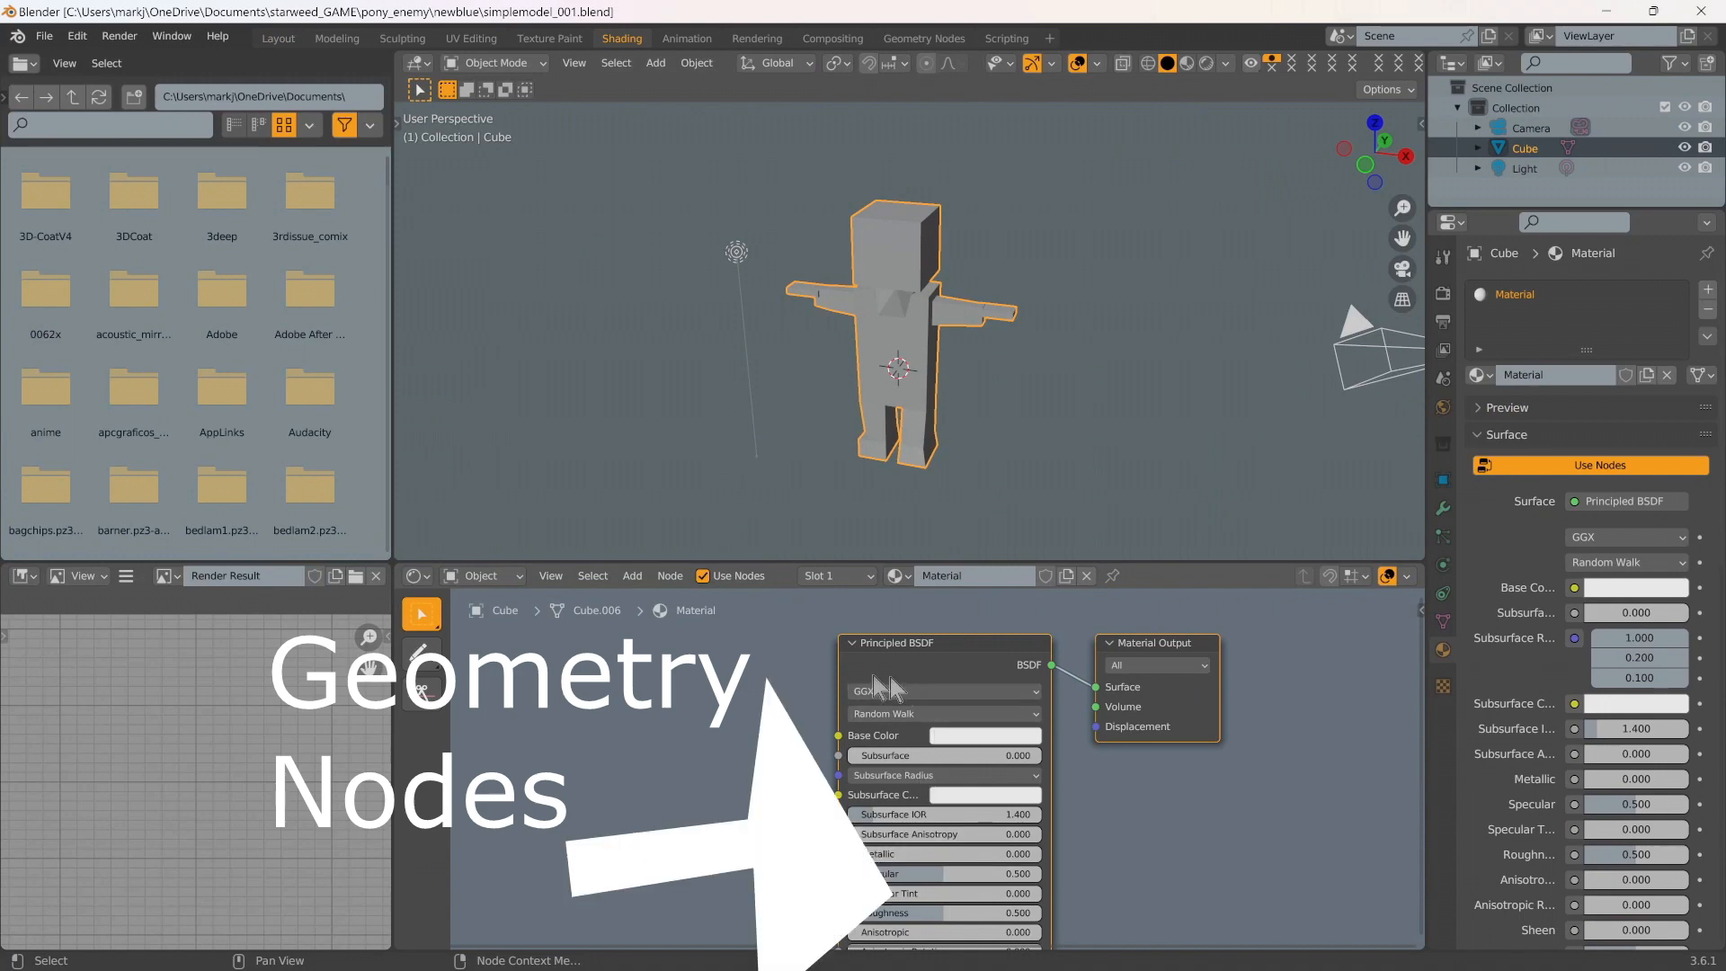
scroll(1265, 769, "down", 2)
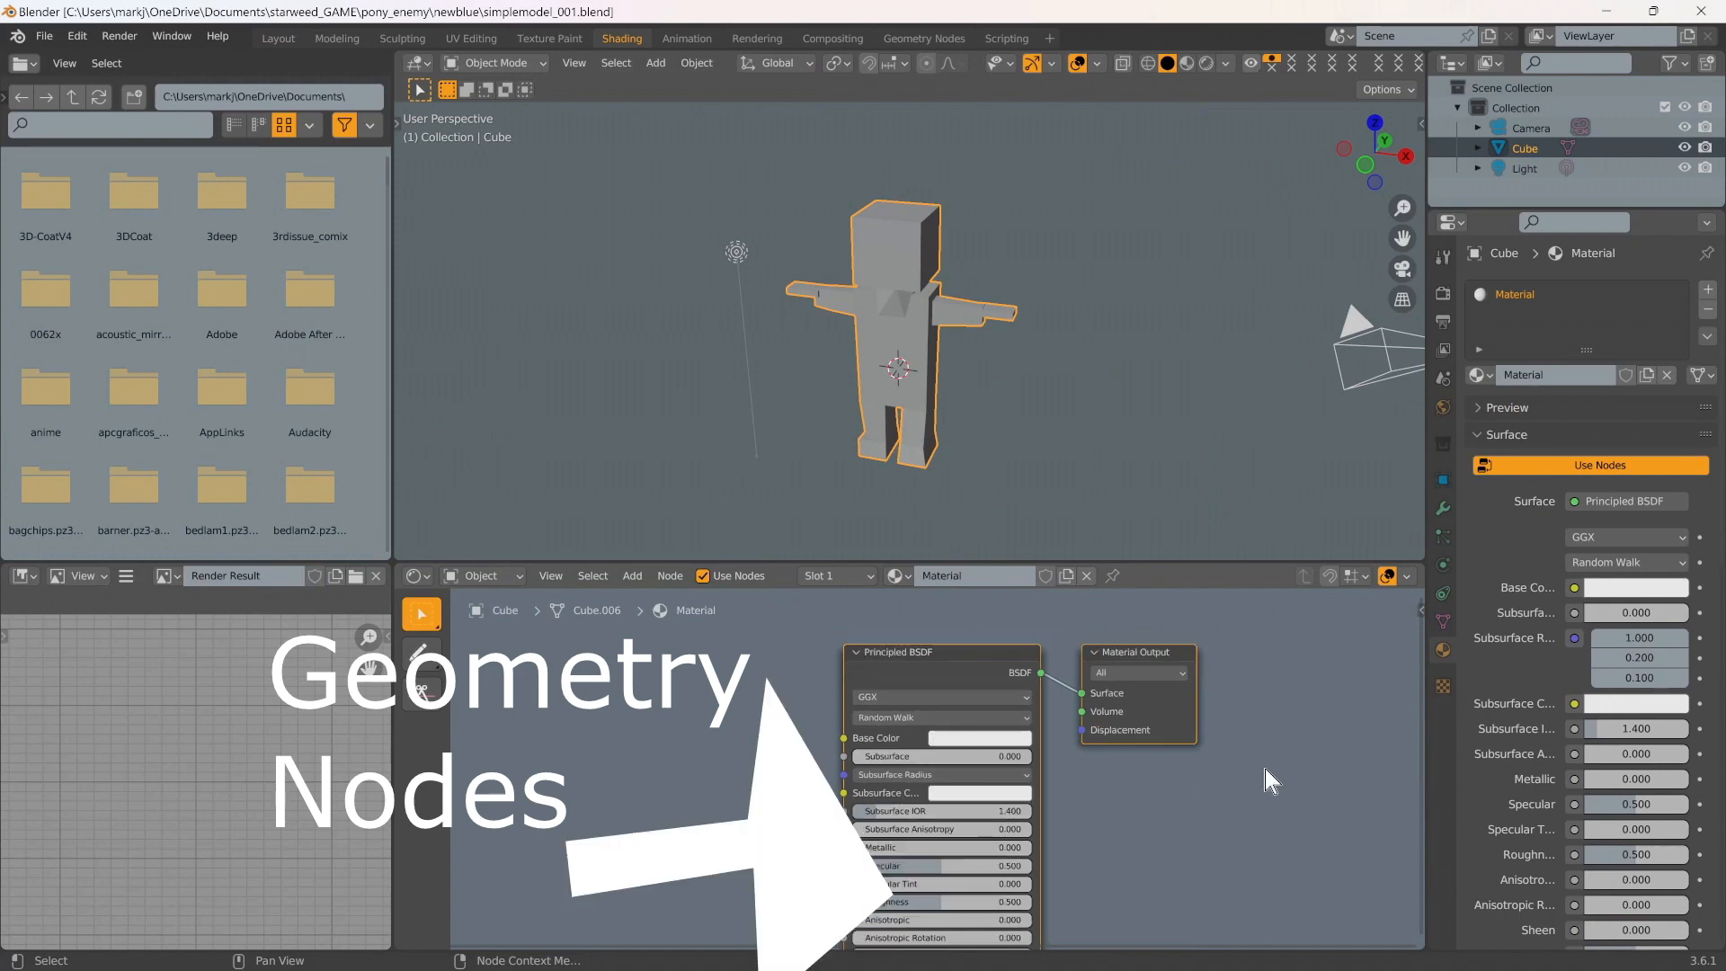
scroll(1265, 769, "down", 1)
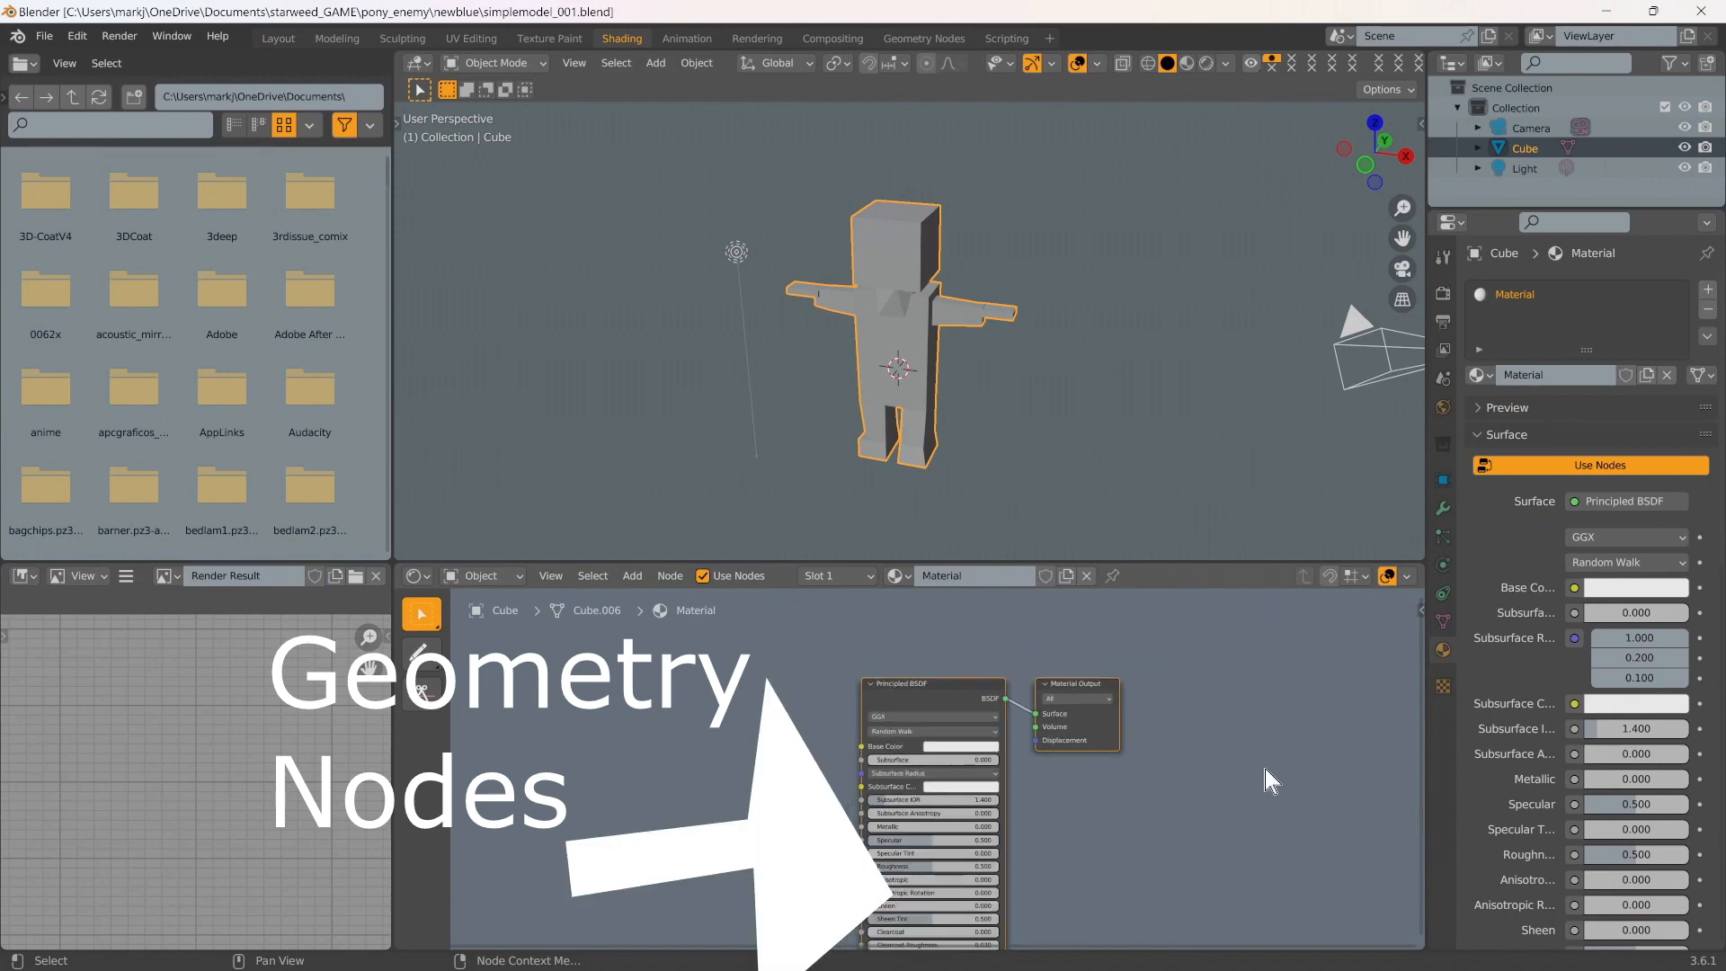
middle_click_drag(1265, 768, 1167, 686)
scroll(1166, 684, "down", 2)
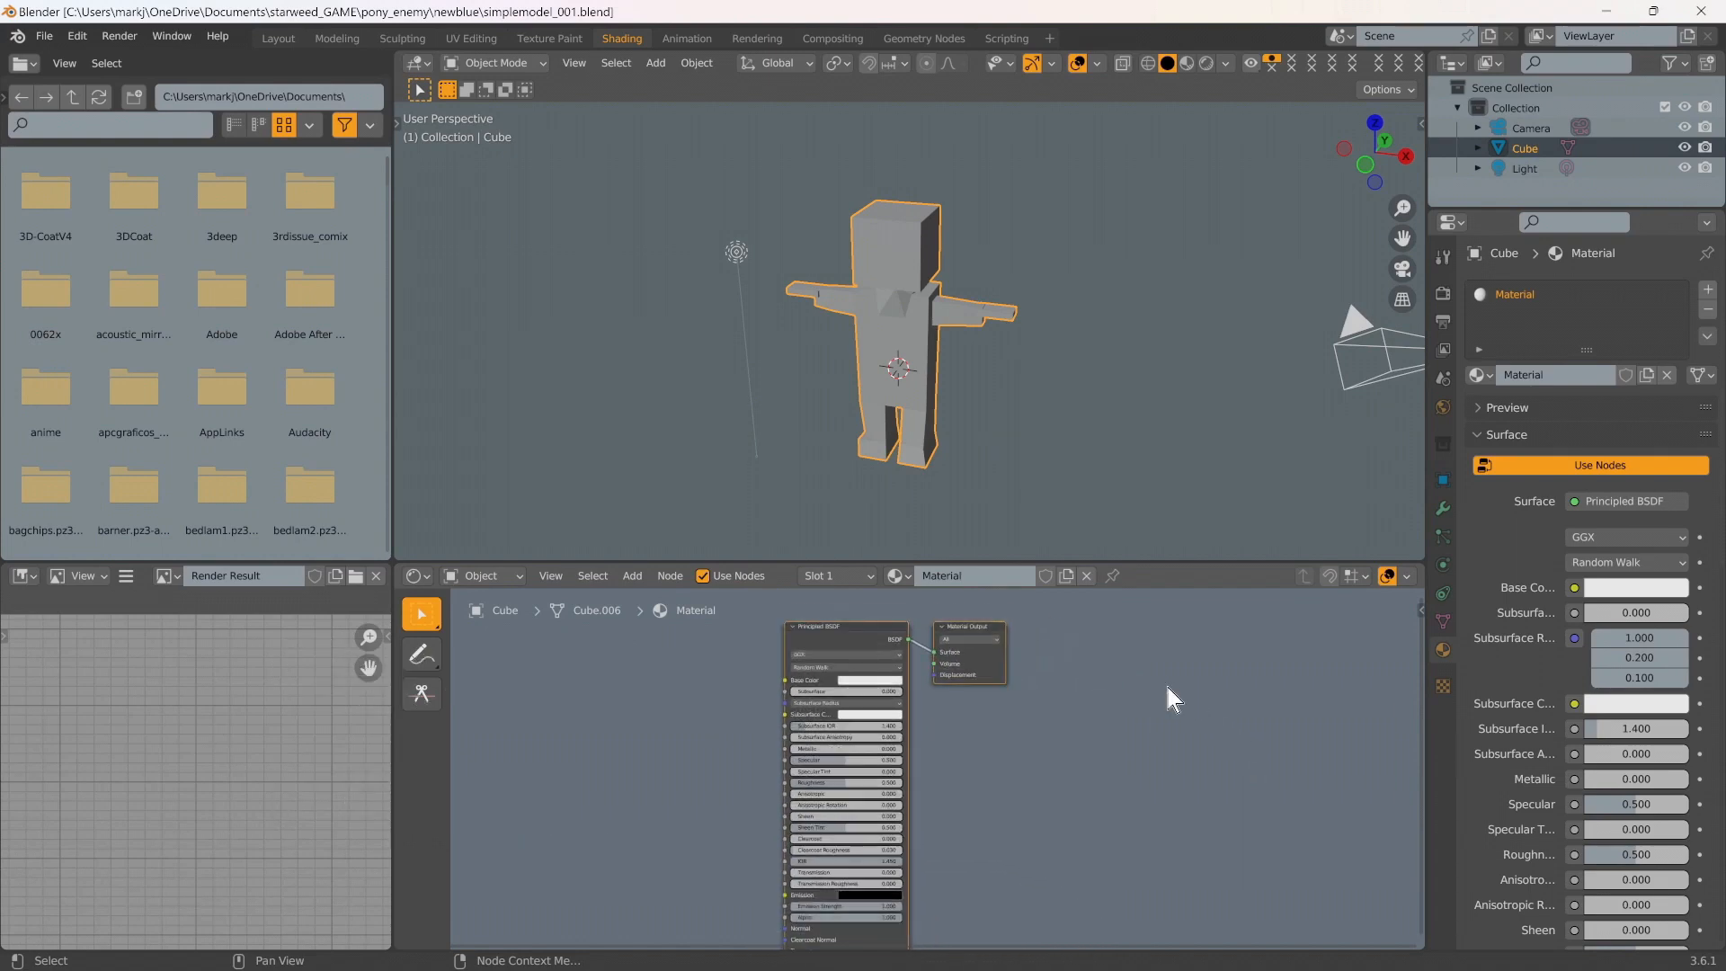
scroll(1166, 683, "down", 1)
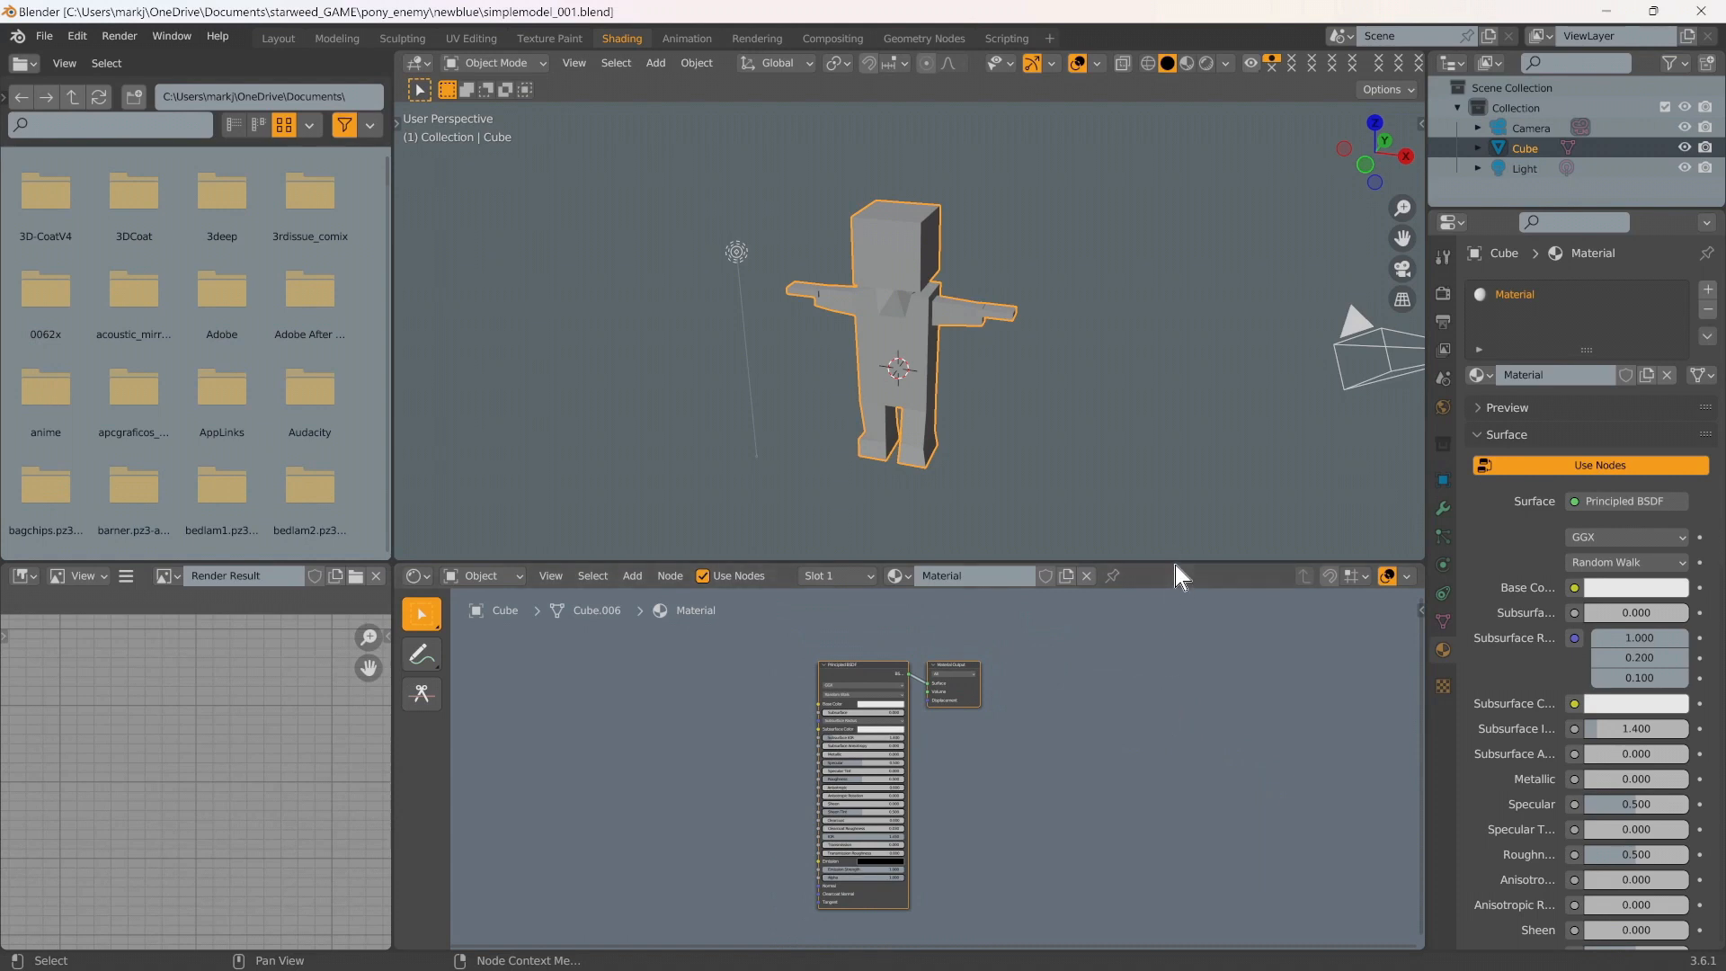
mouse_move(1175, 561)
left_mouse_down()
mouse_move(1169, 589)
mouse_move(1160, 387)
mouse_move(1160, 700)
mouse_move(1162, 270)
mouse_move(1171, 573)
left_mouse_up()
scroll(1059, 691, "up", 3)
scroll(1061, 704, "down", 1)
left_click_drag(1149, 577, 1149, 462)
scroll(1150, 665, "up", 1)
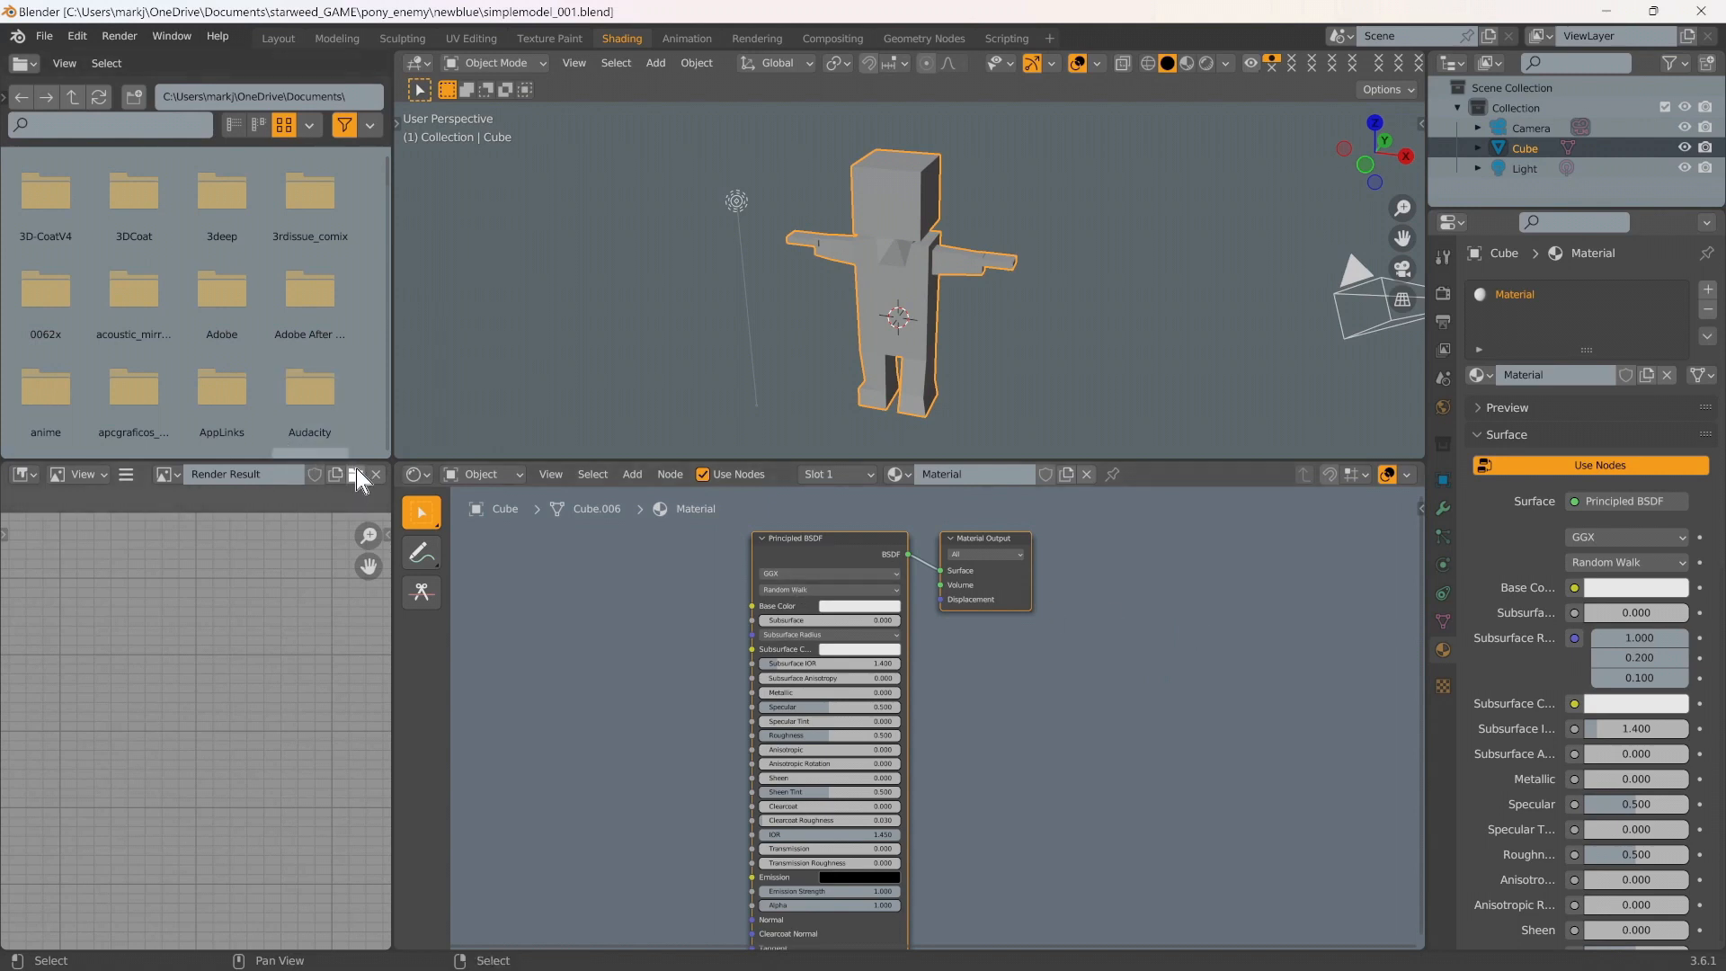
Load cheker.png from the simple/simplemodel folder into the image editor and save the blend file
left_click(164, 474)
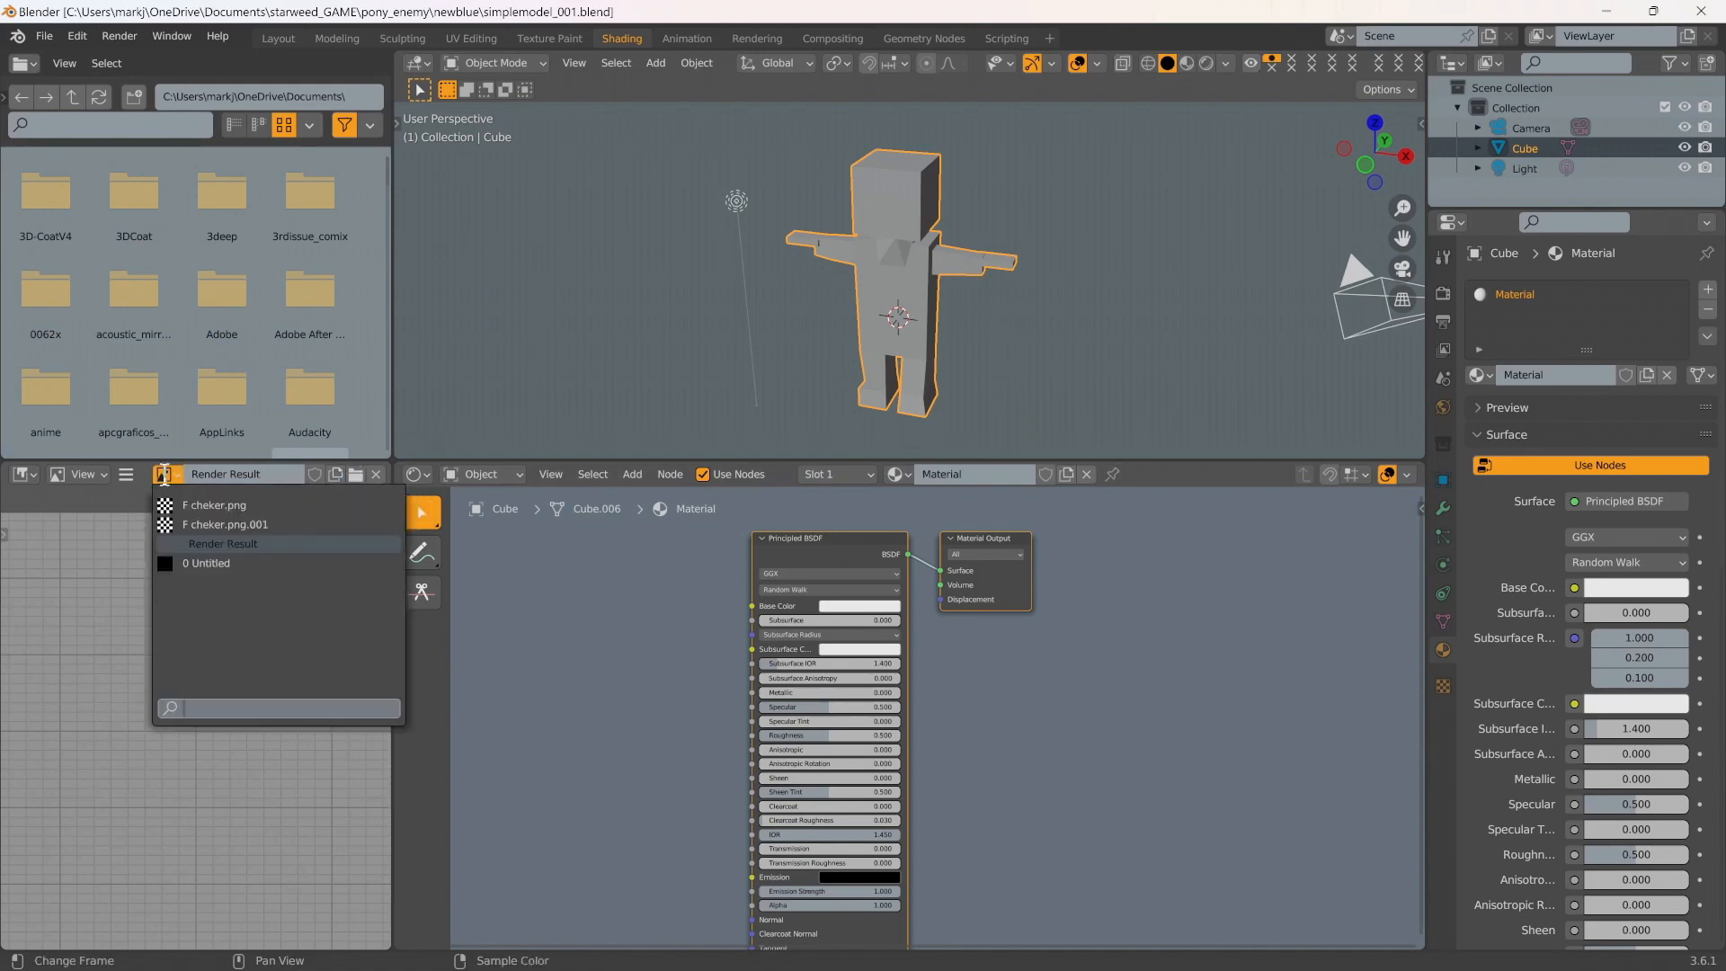
left_click(354, 482)
left_click(353, 477)
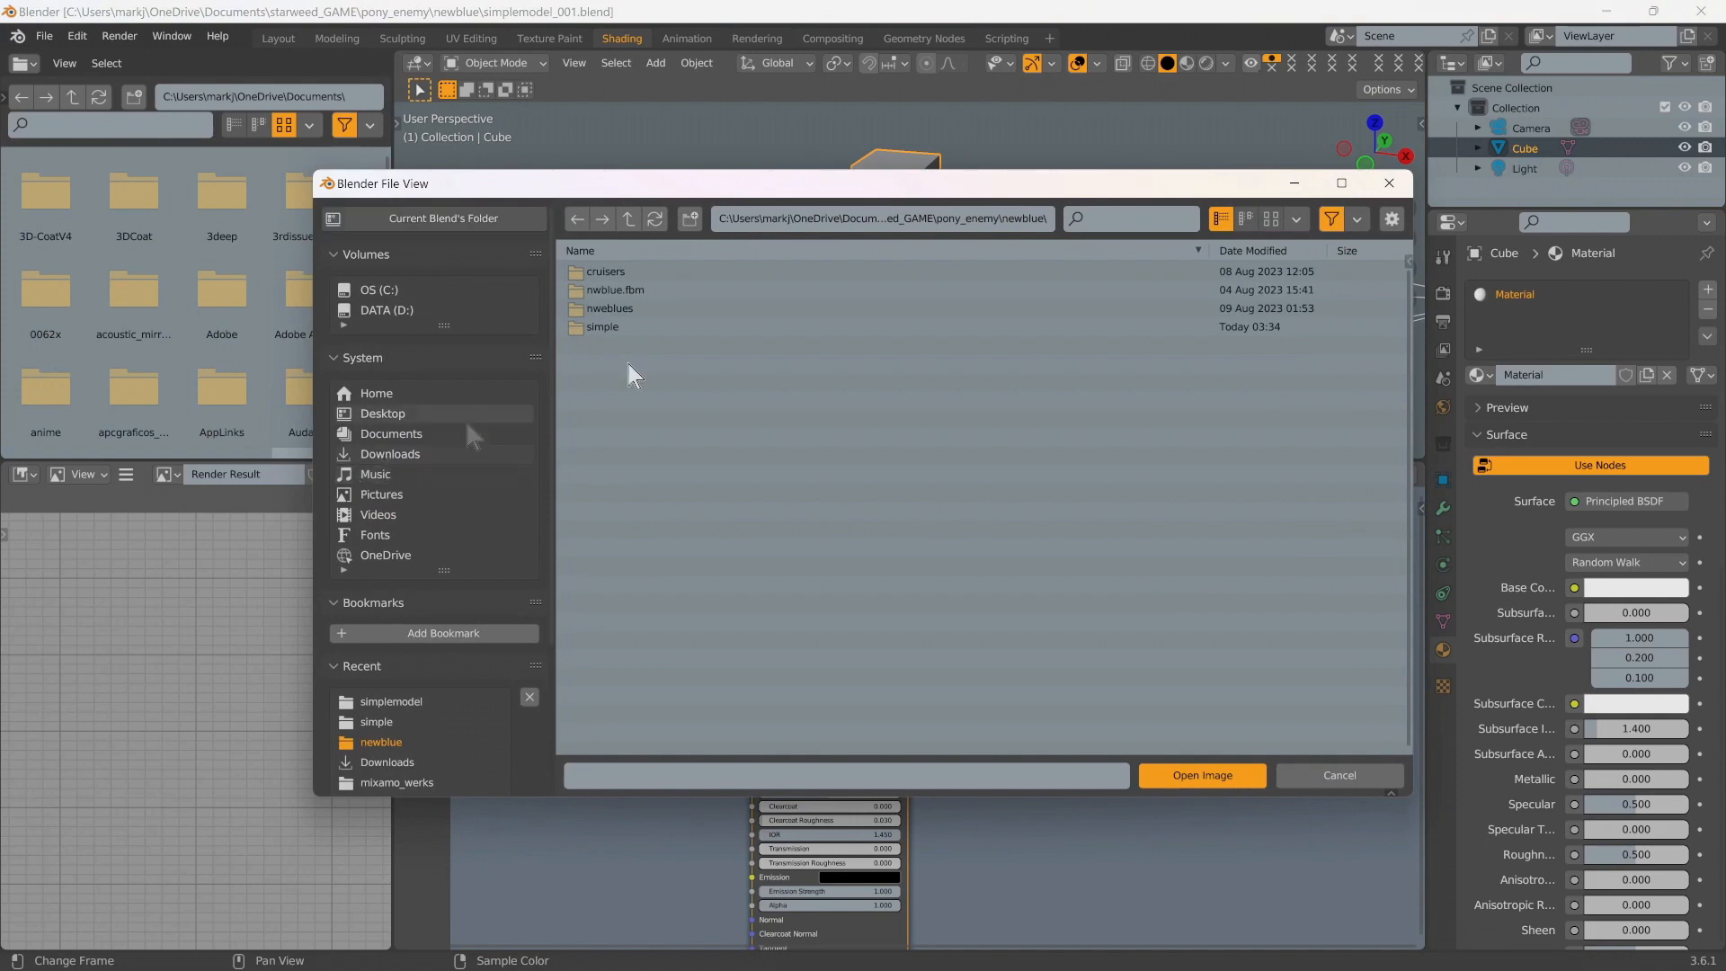
left_click(654, 326)
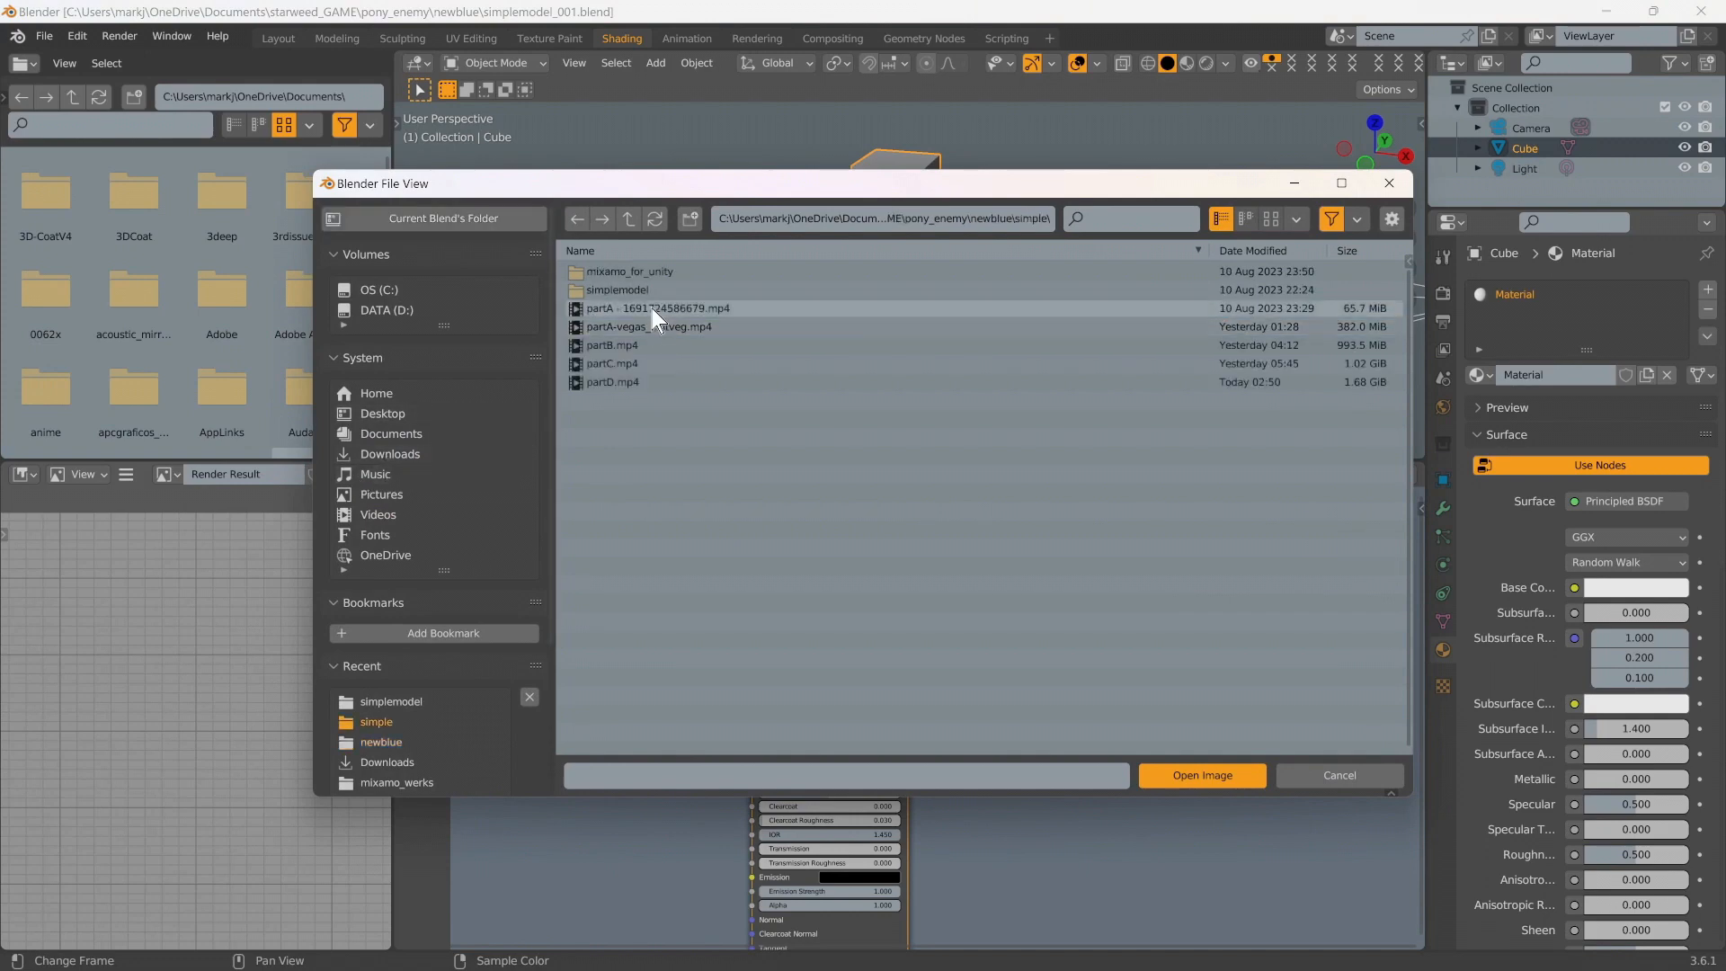
left_click(648, 288)
left_click(641, 275)
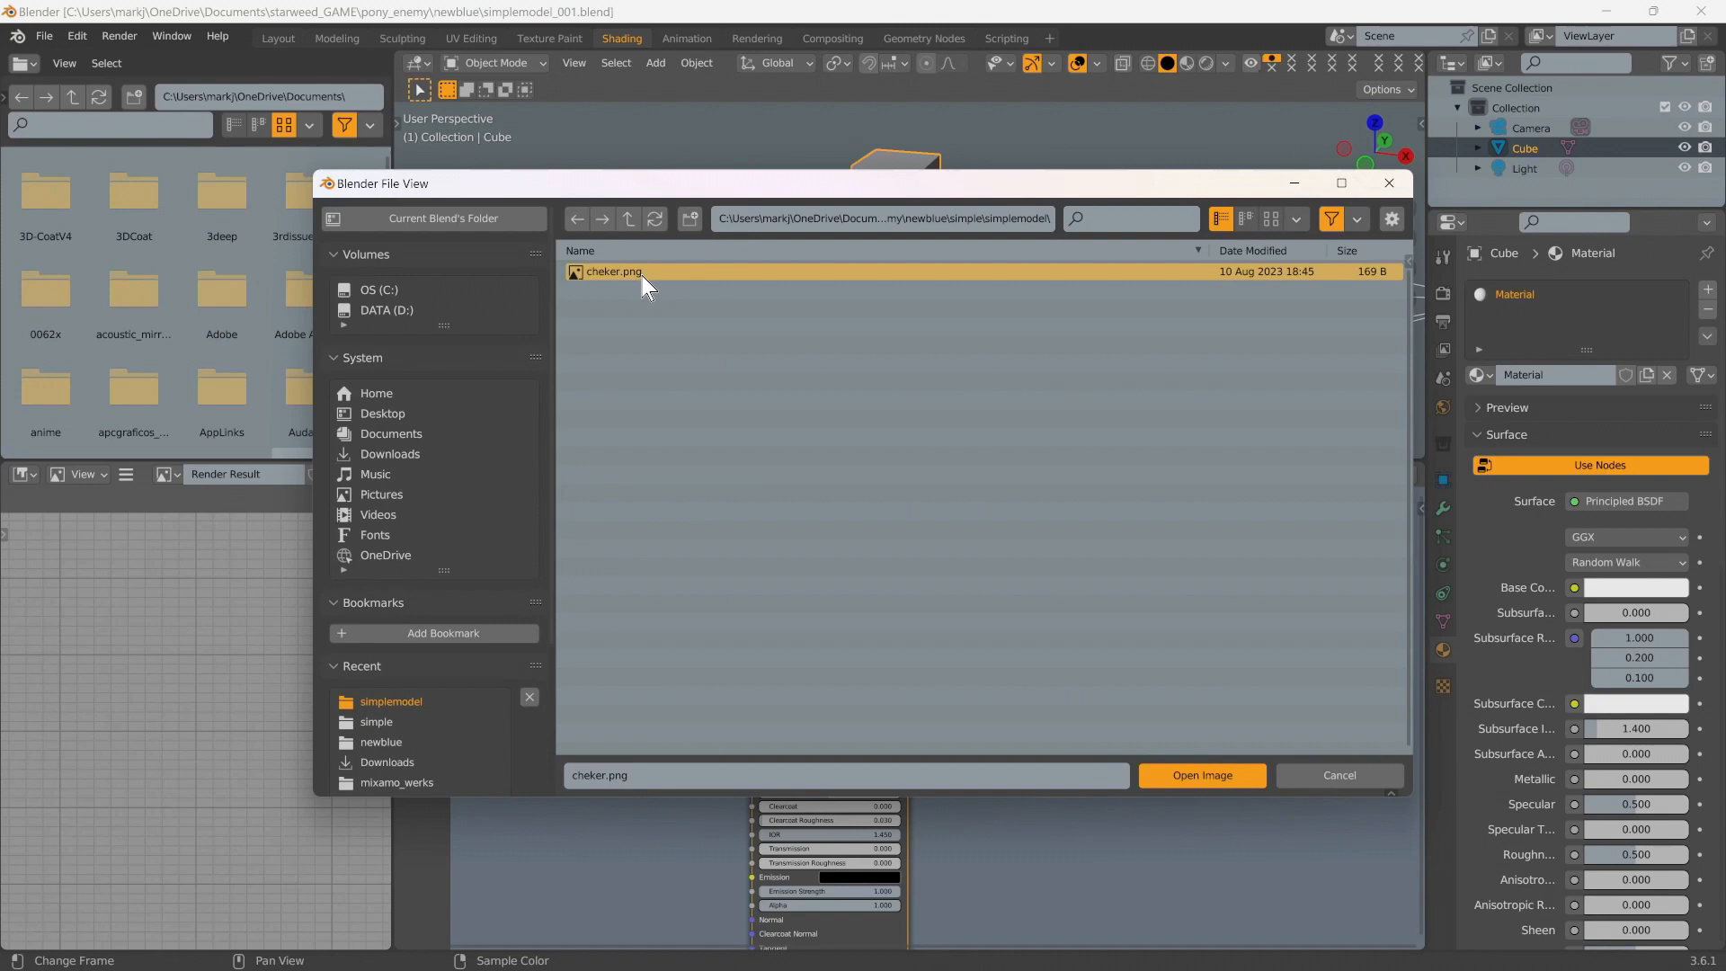
left_click(1173, 772)
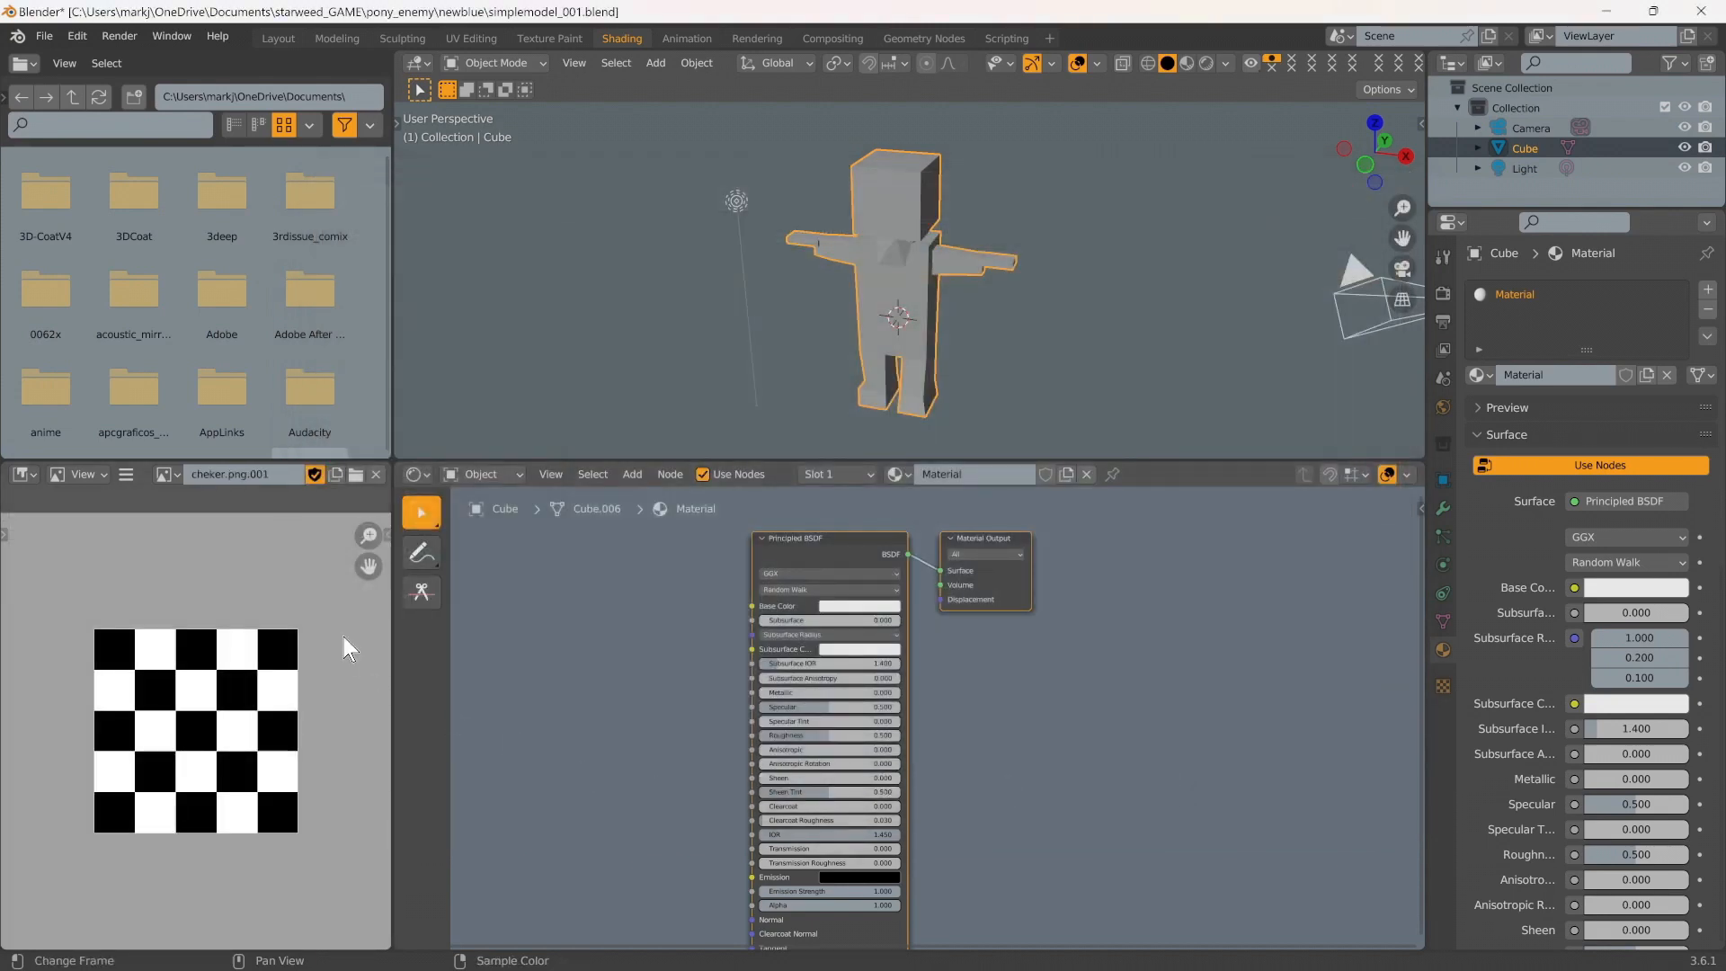
key("ctrl+s")
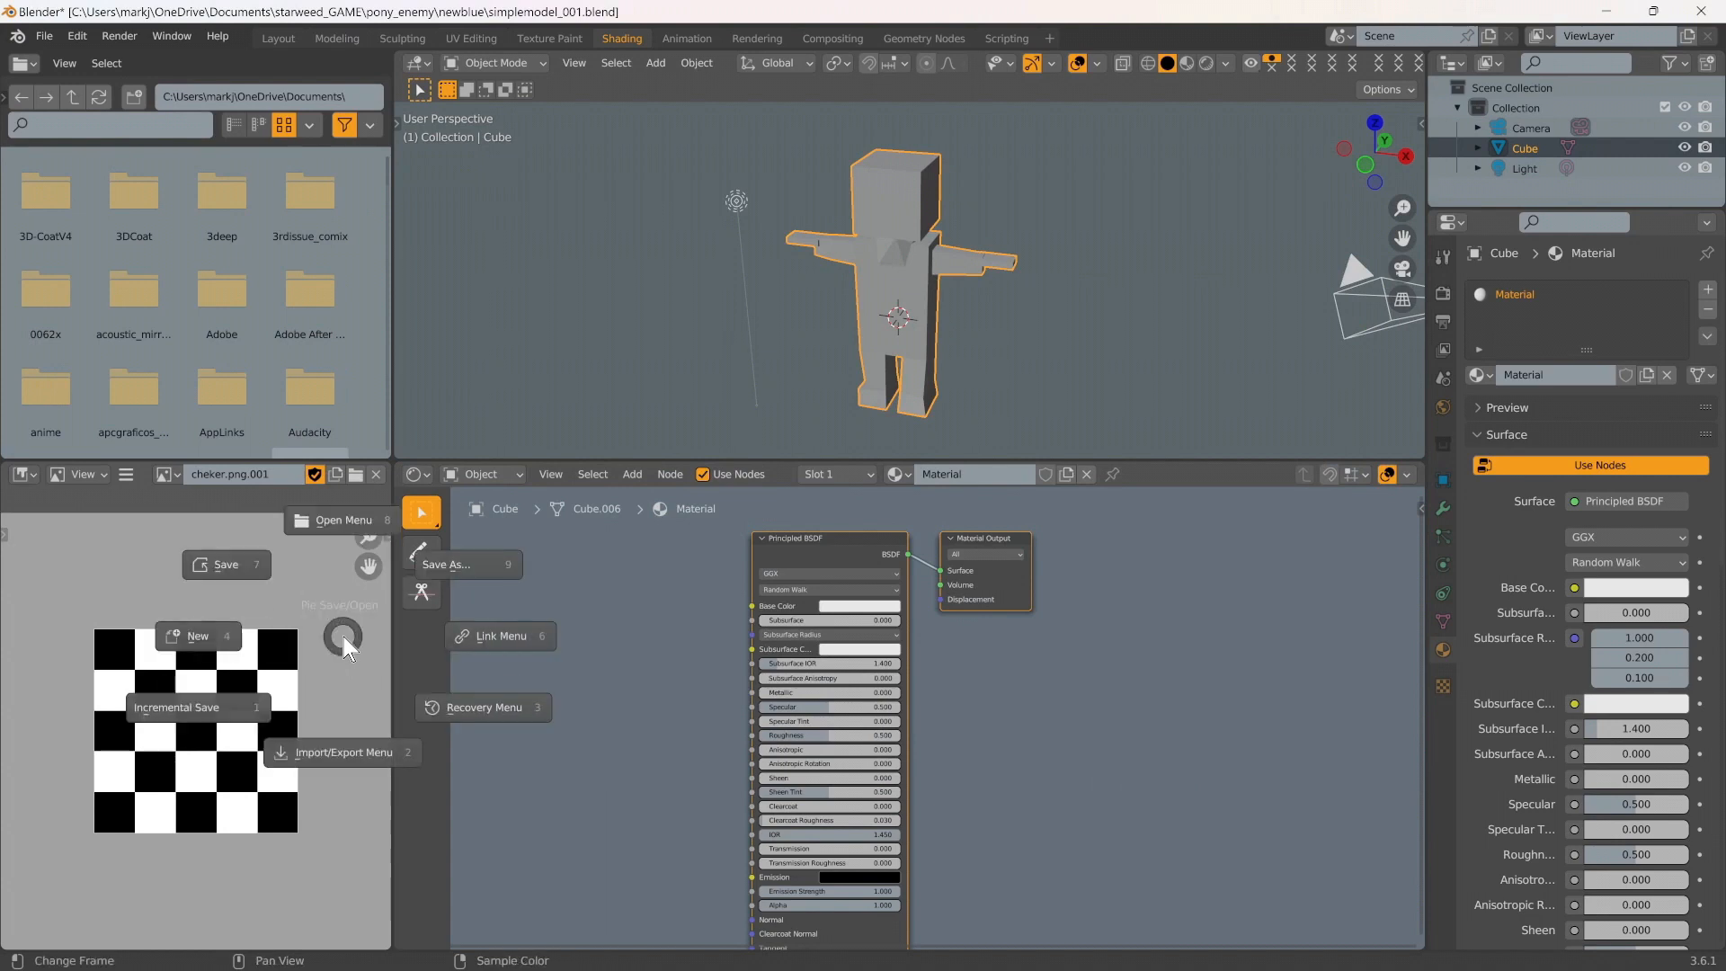
left_click(259, 569)
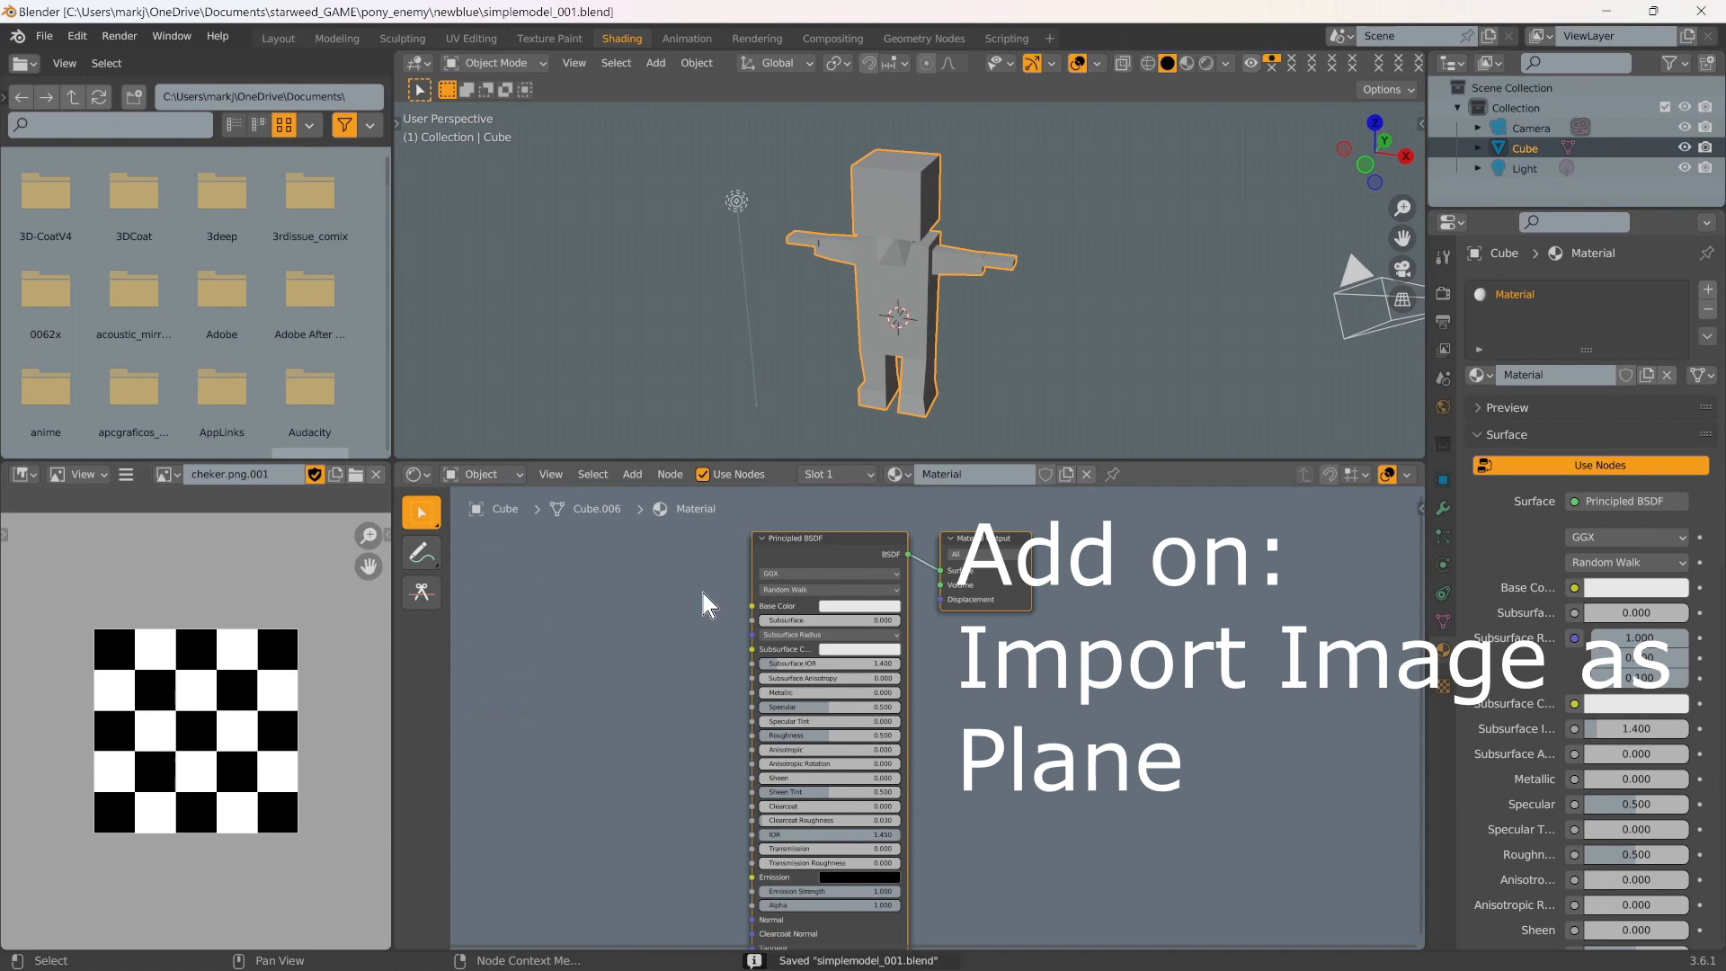
Add an Image Texture node to the material and place it beside the Principled BSDF node's inputs
left_click(634, 474)
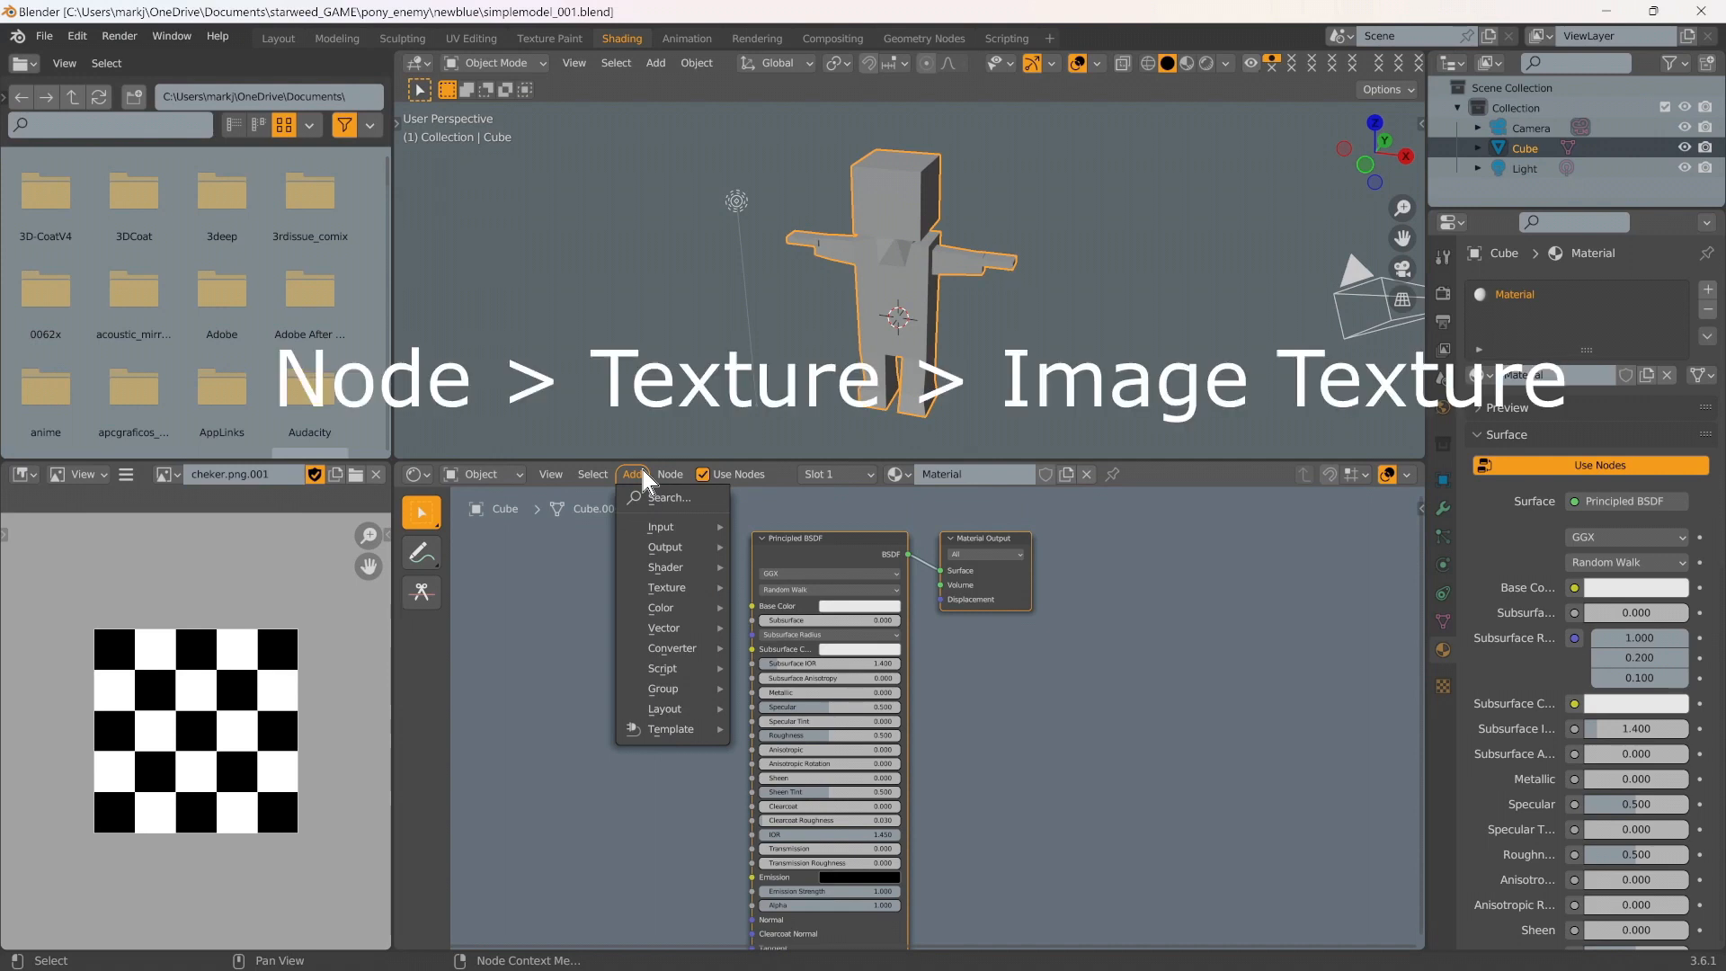
mouse_move(669, 594)
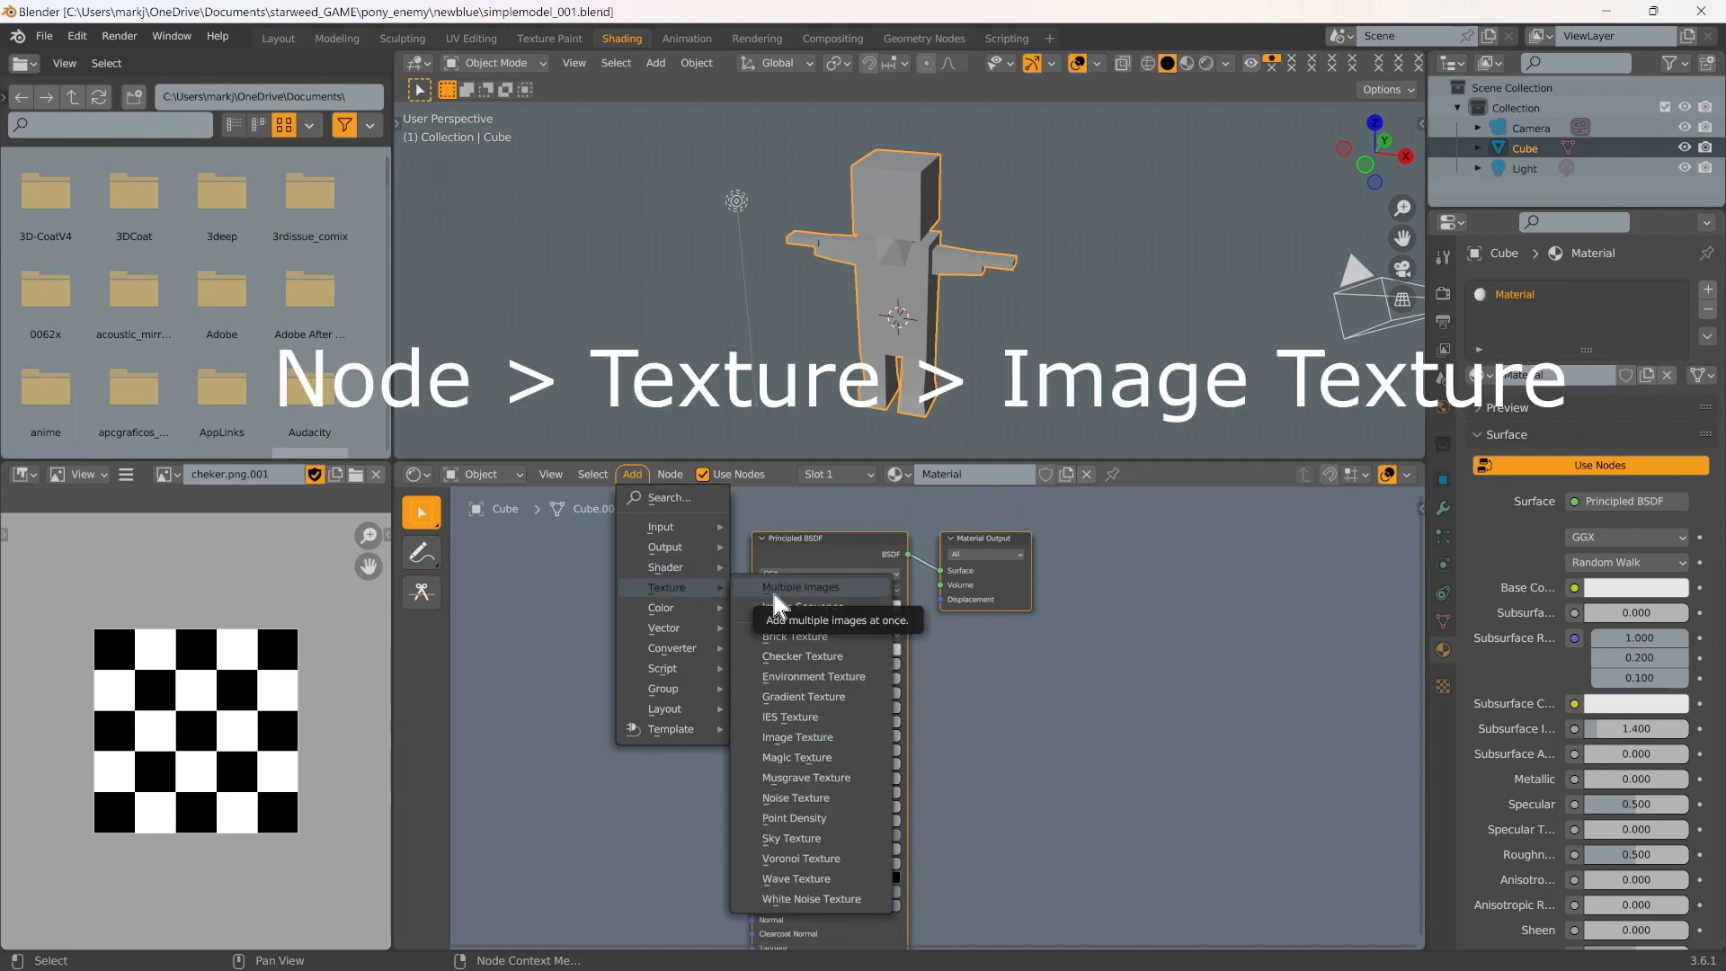
left_click(821, 741)
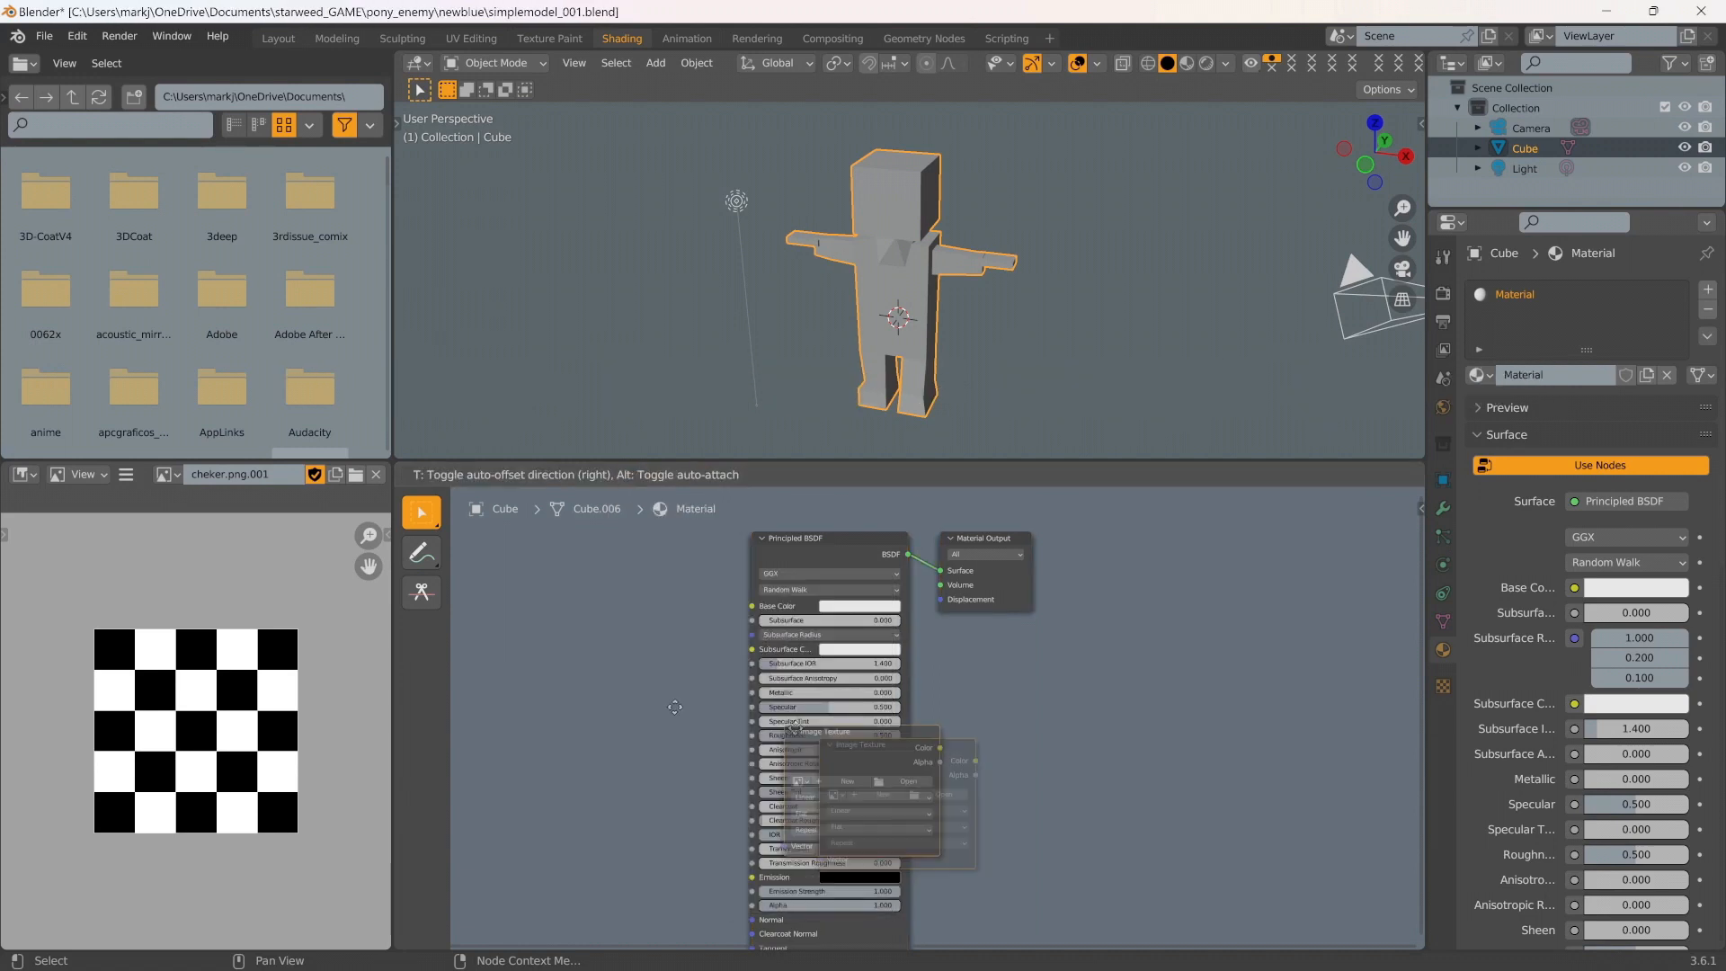
left_click(537, 594)
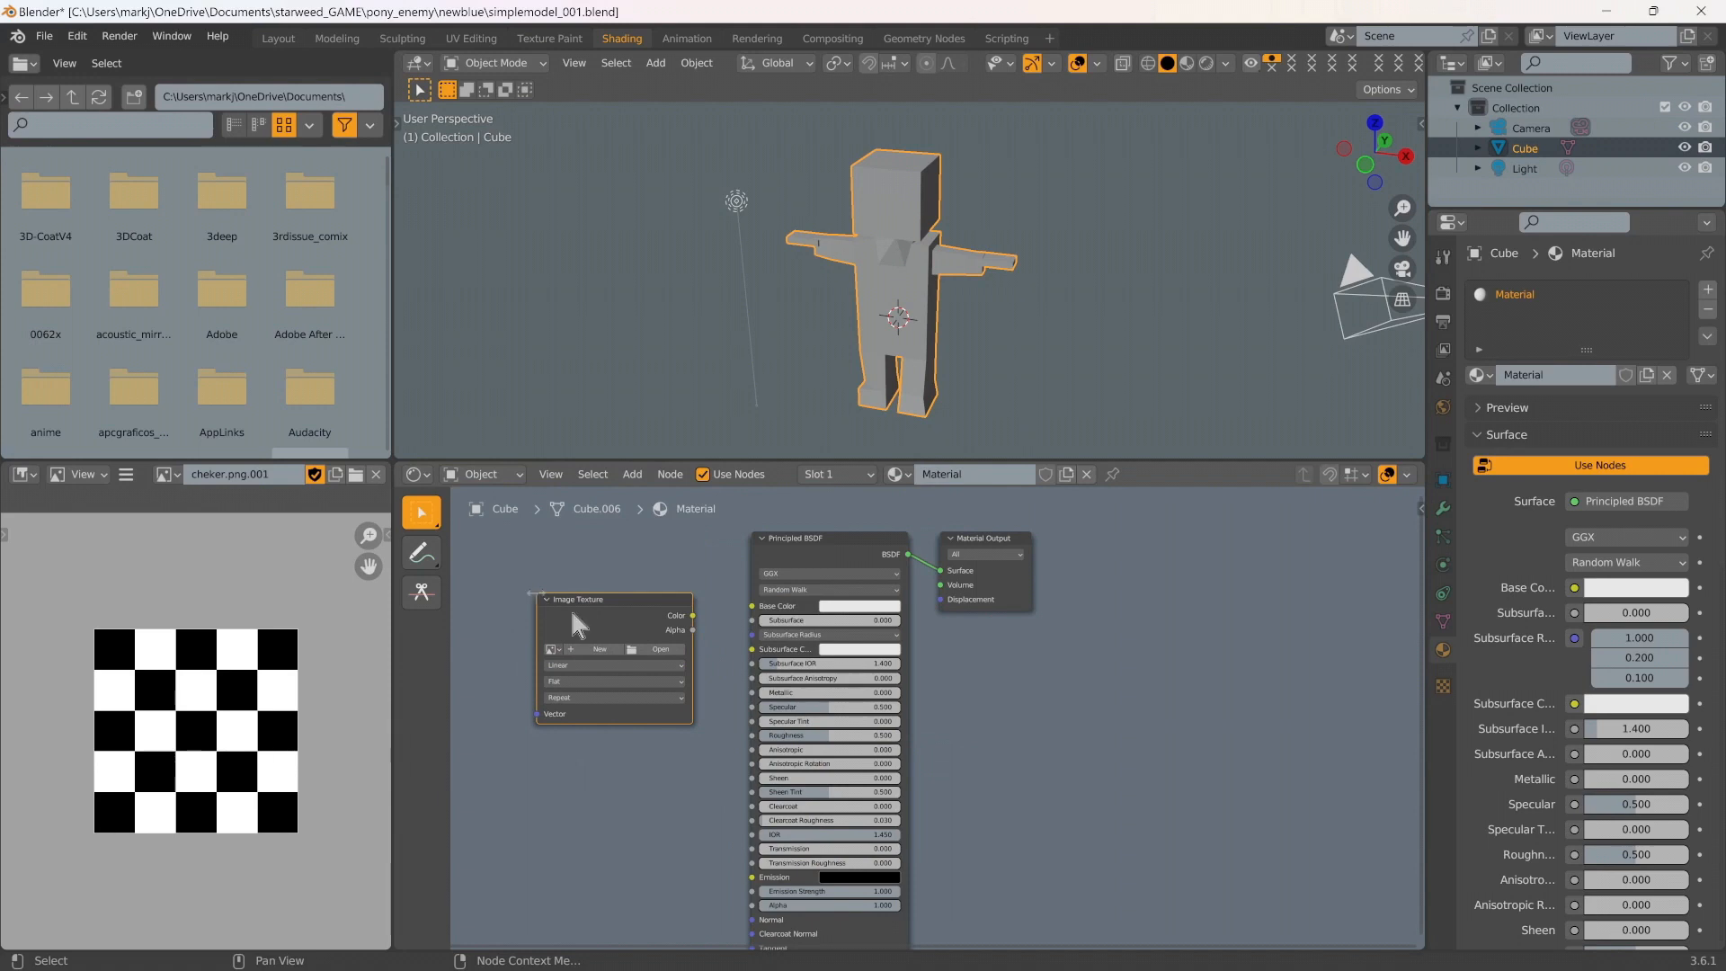
Load cheker.png from the simple/simplemodel folder into the Image Texture node
left_click(635, 651)
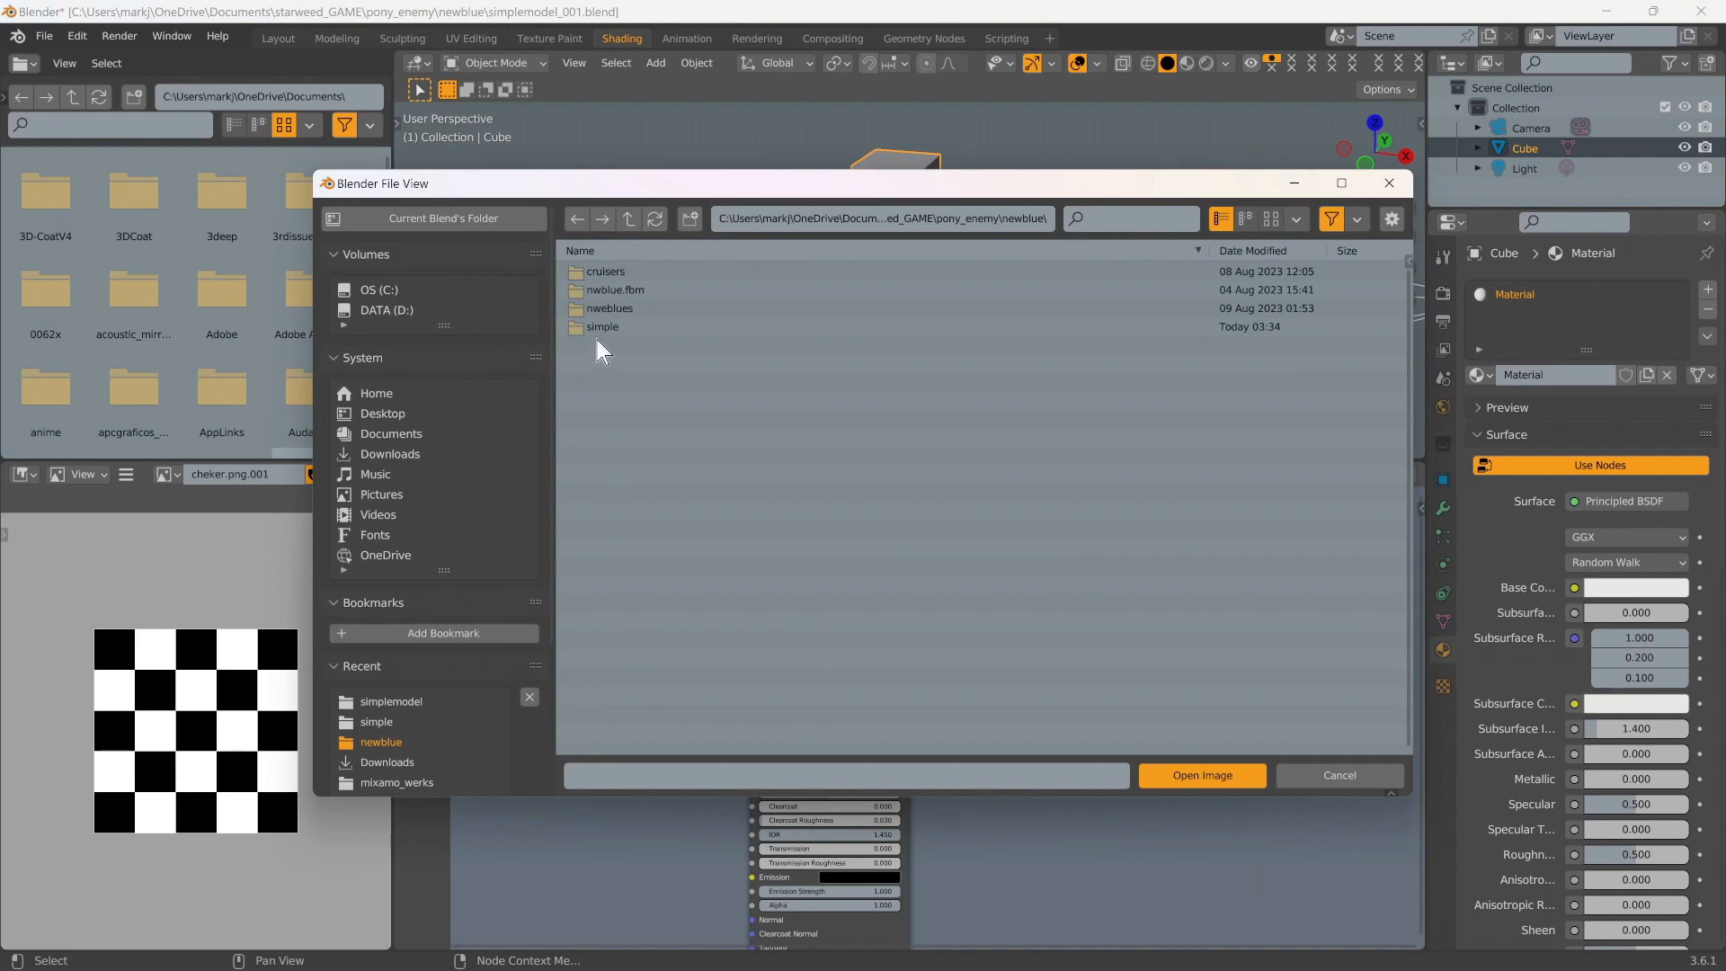
left_click(602, 327)
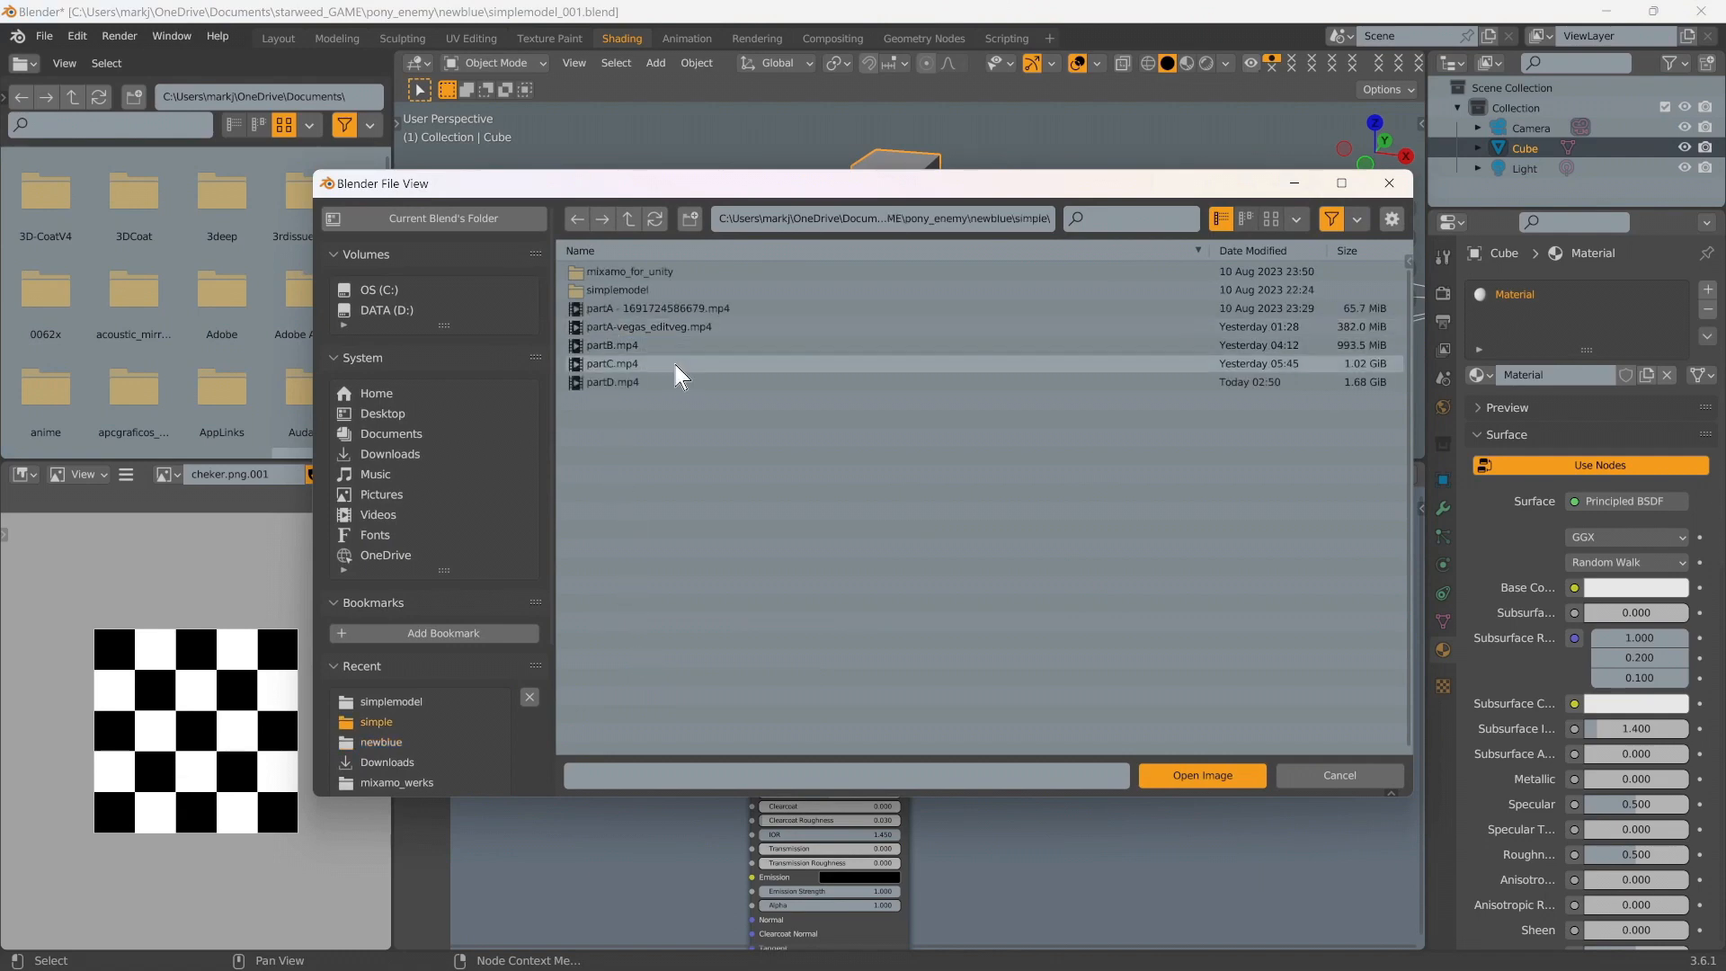
left_click(641, 291)
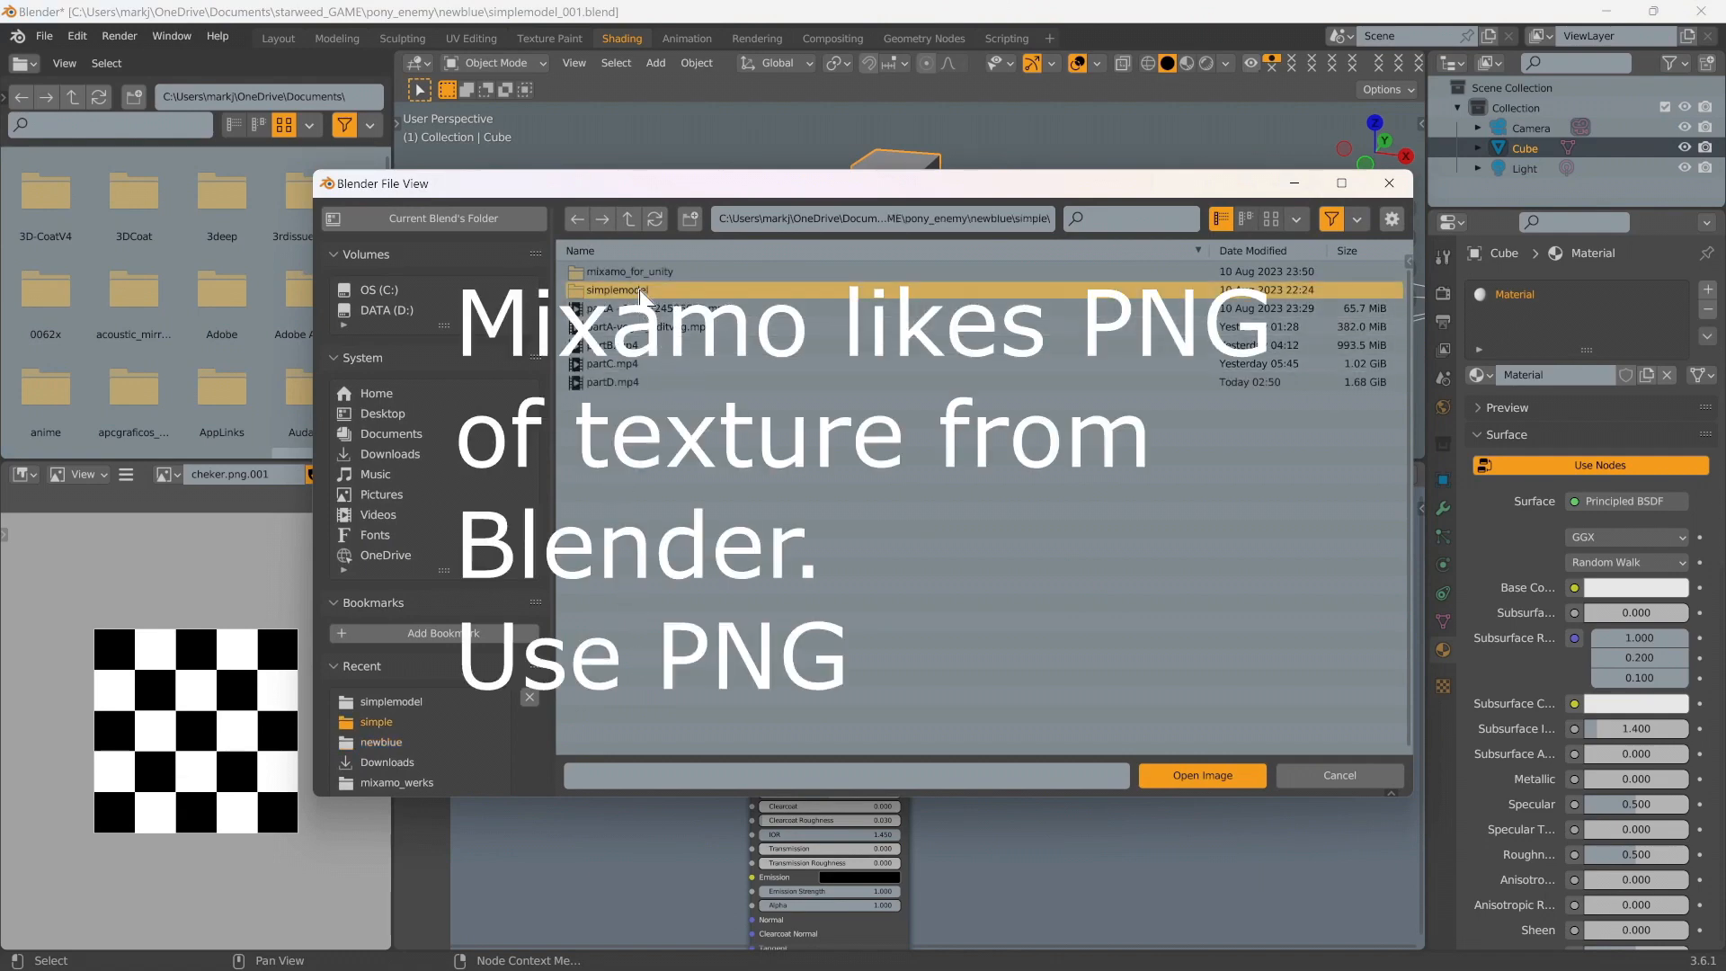
double_click(642, 291)
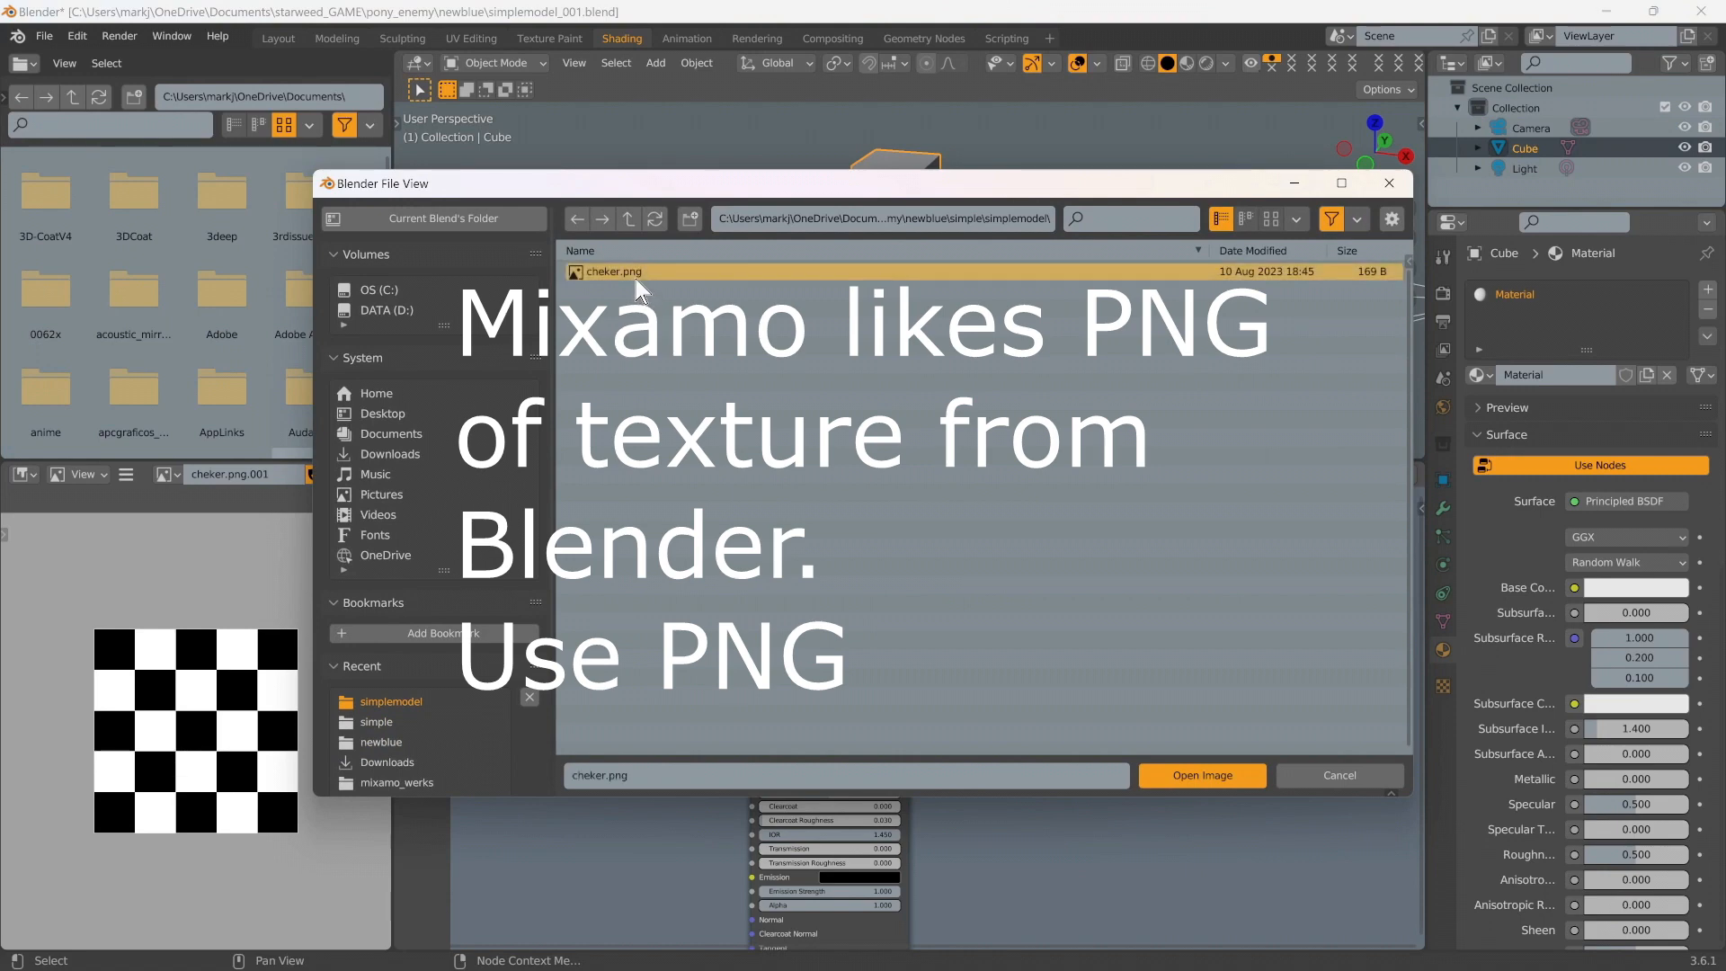
left_click(1205, 775)
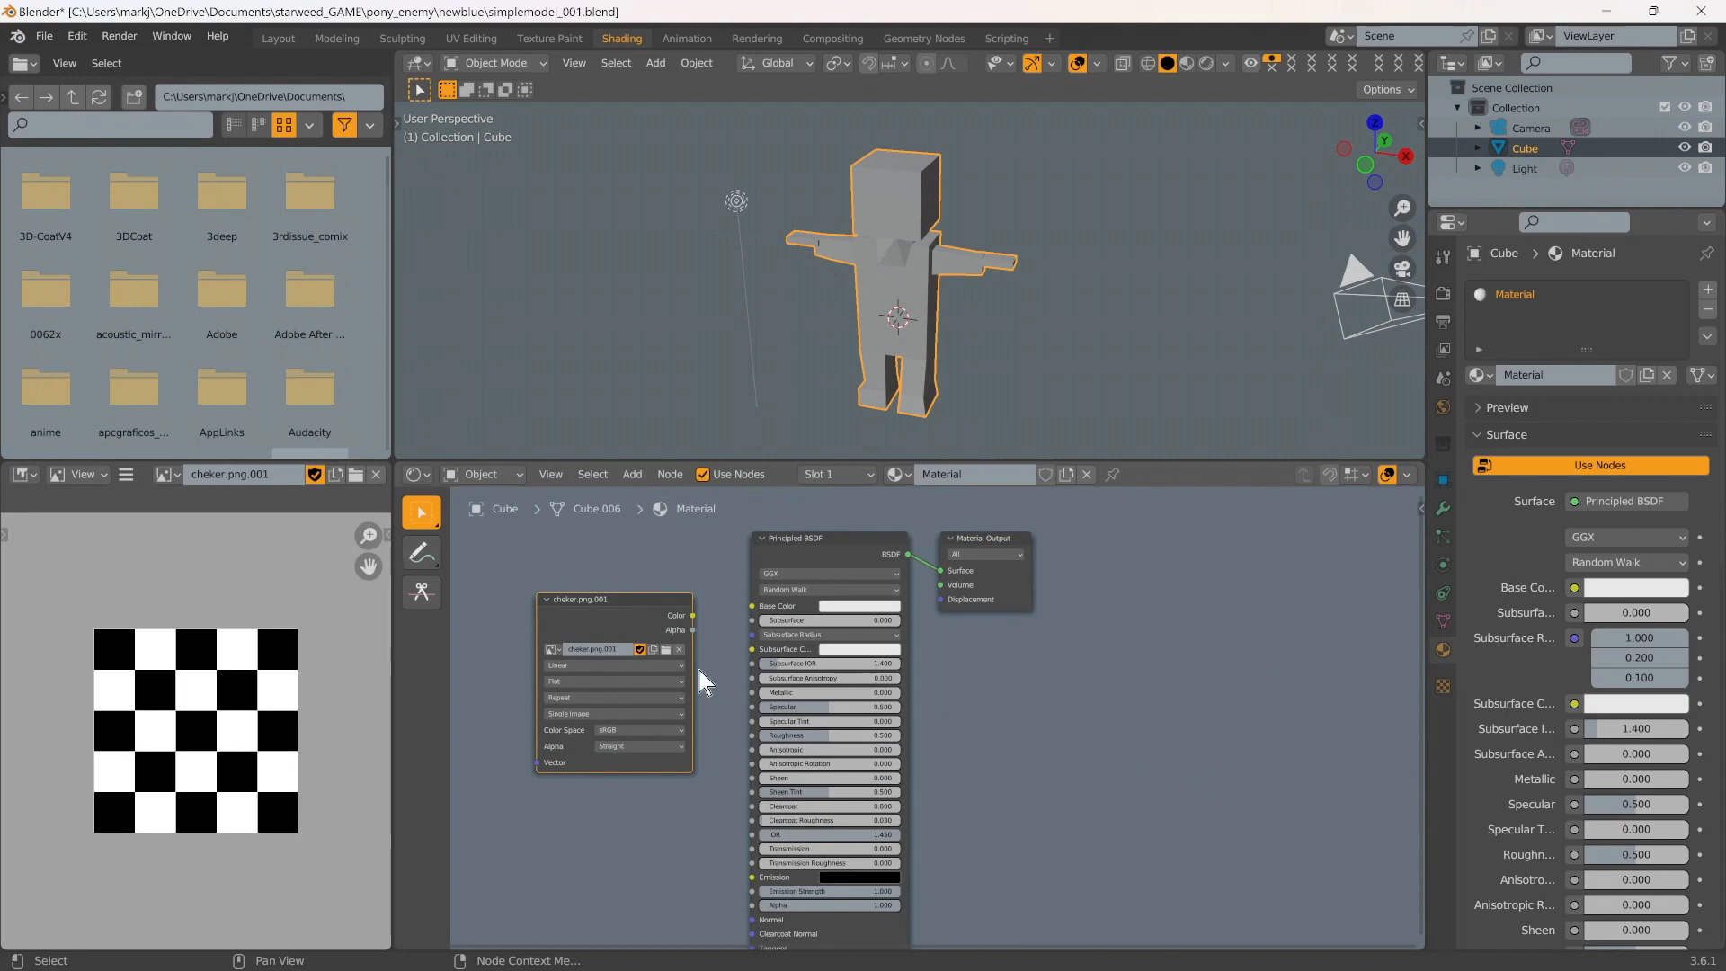
Switch the viewport to rendered shading and link the Image Texture's Color output to the Principled BSDF's Base Color input
scroll(701, 620, "up", 3)
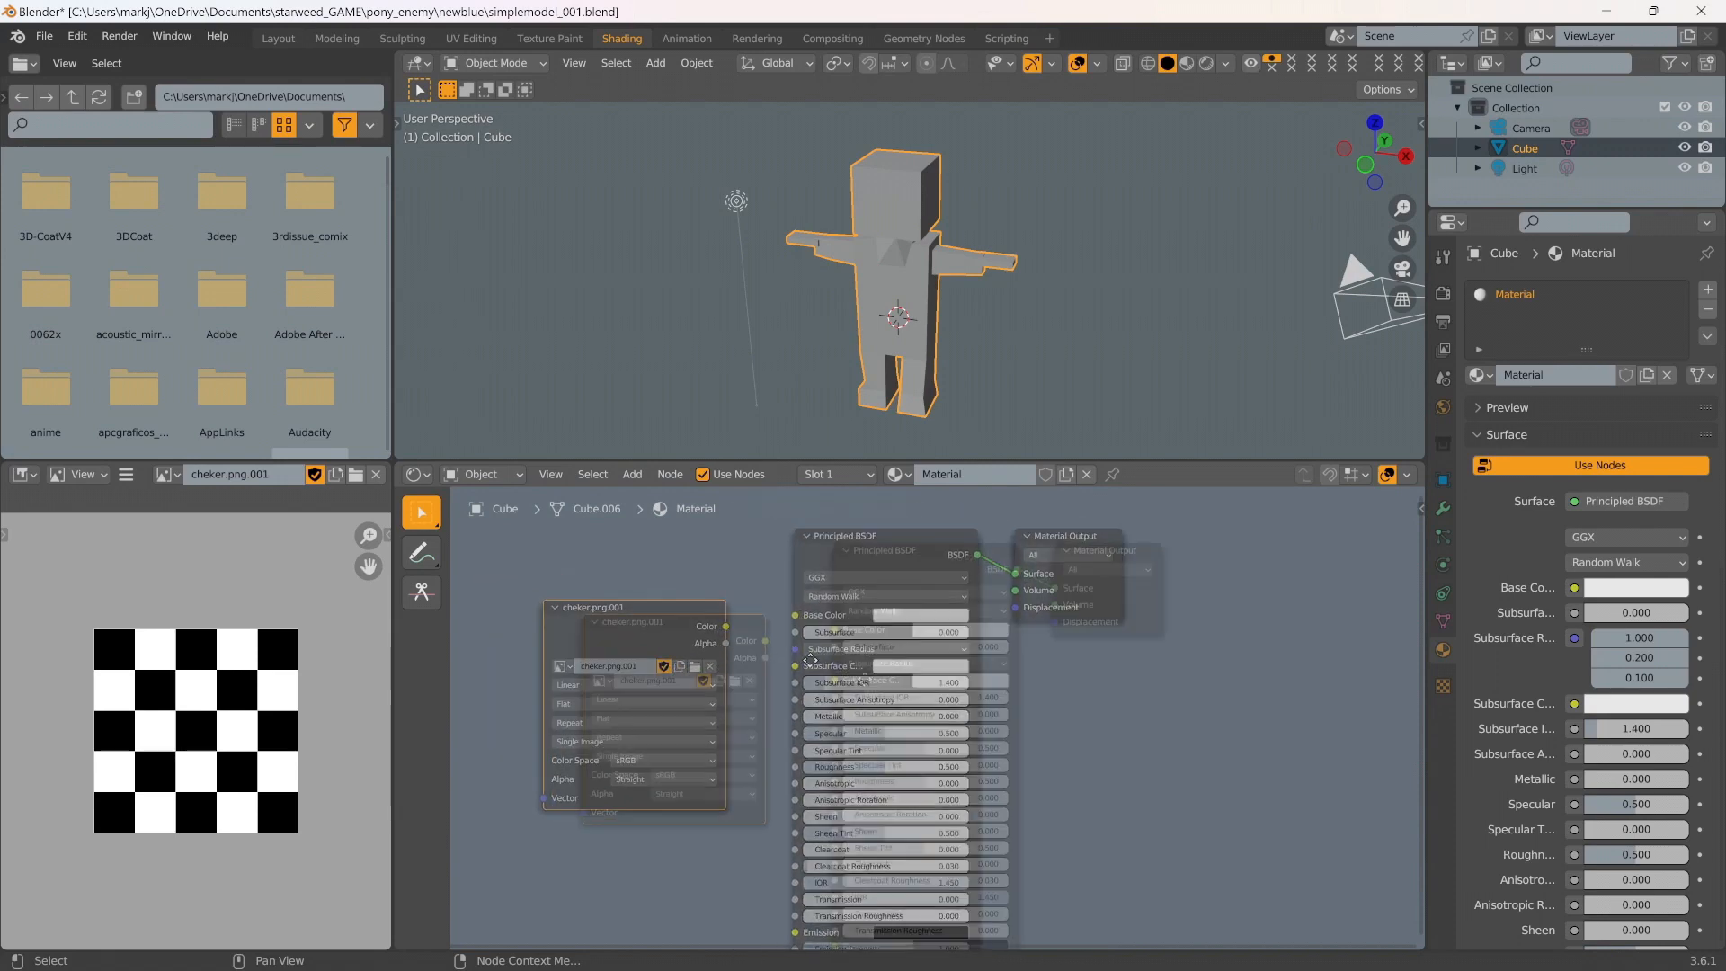
middle_click_drag(810, 660, 930, 735)
scroll(926, 739, "up", 2)
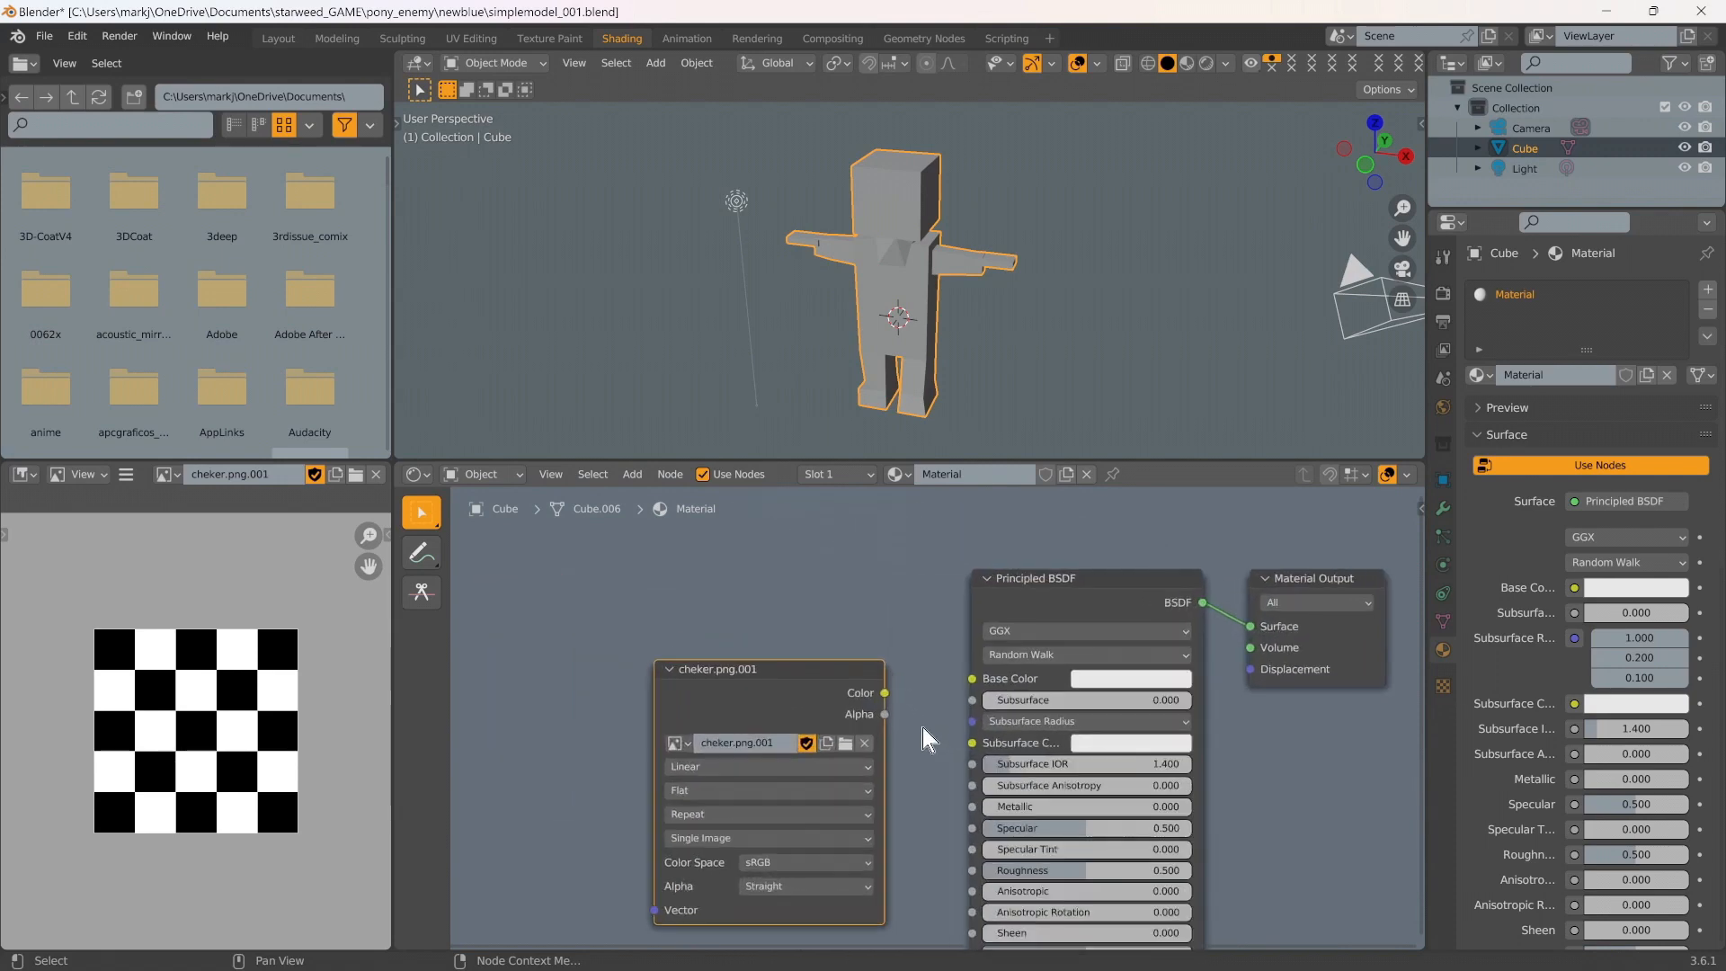
middle_click_drag(920, 726, 825, 715)
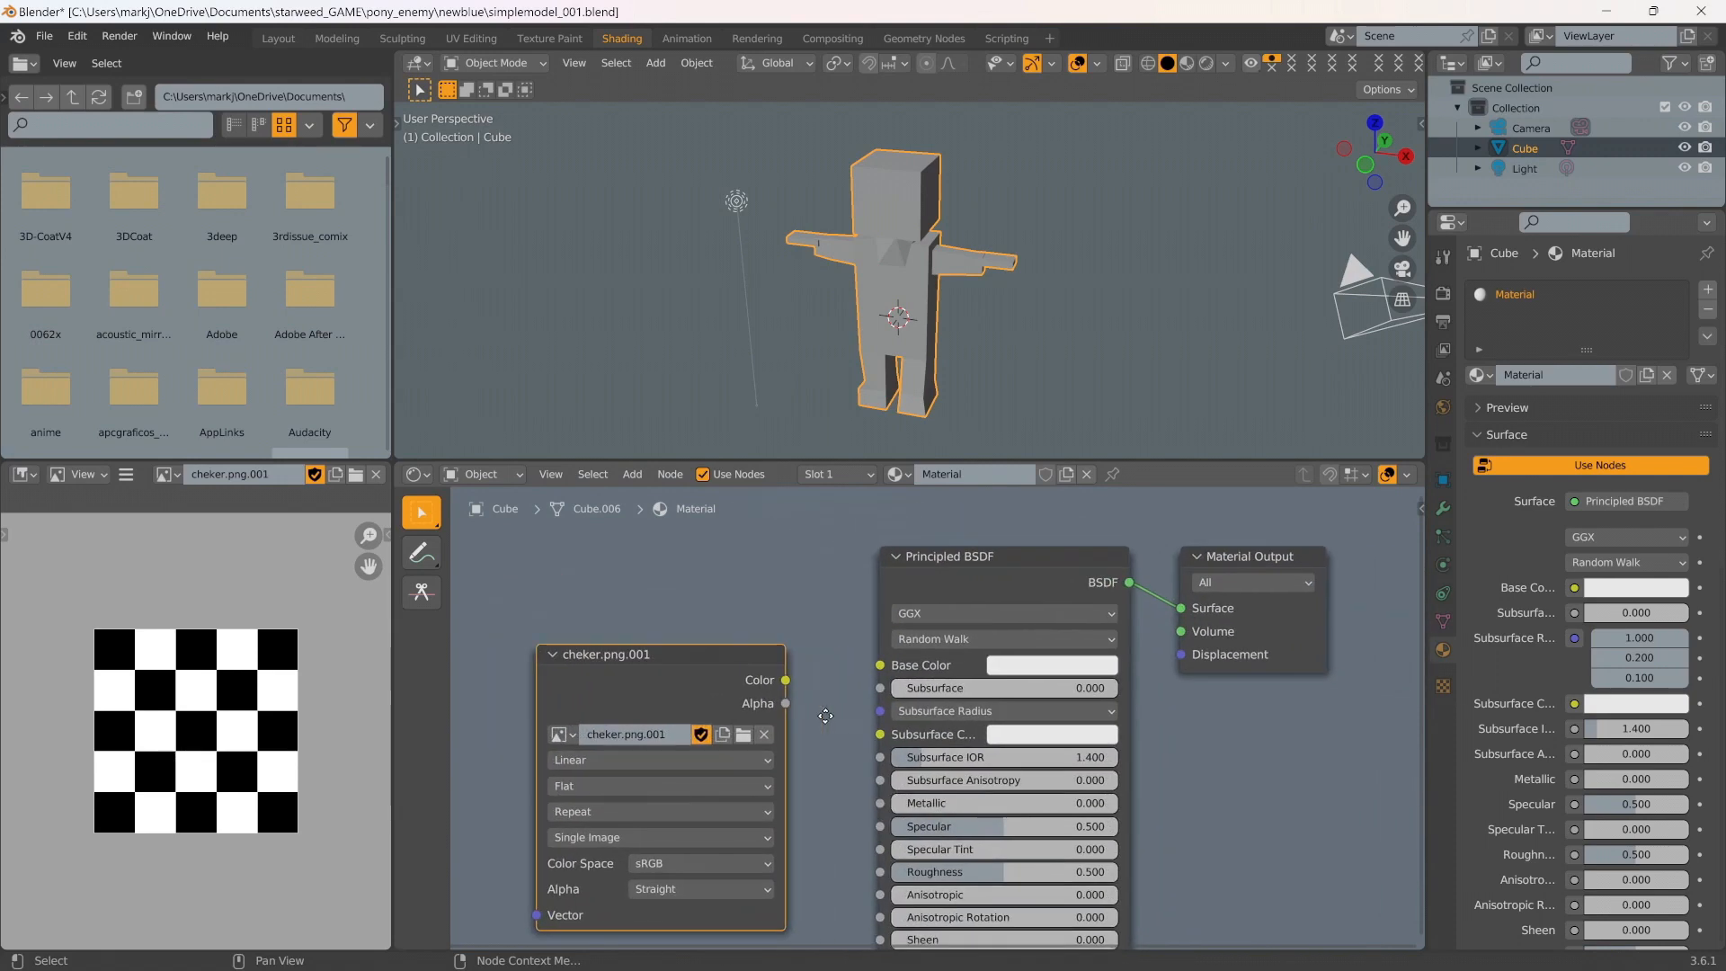
left_click(1206, 65)
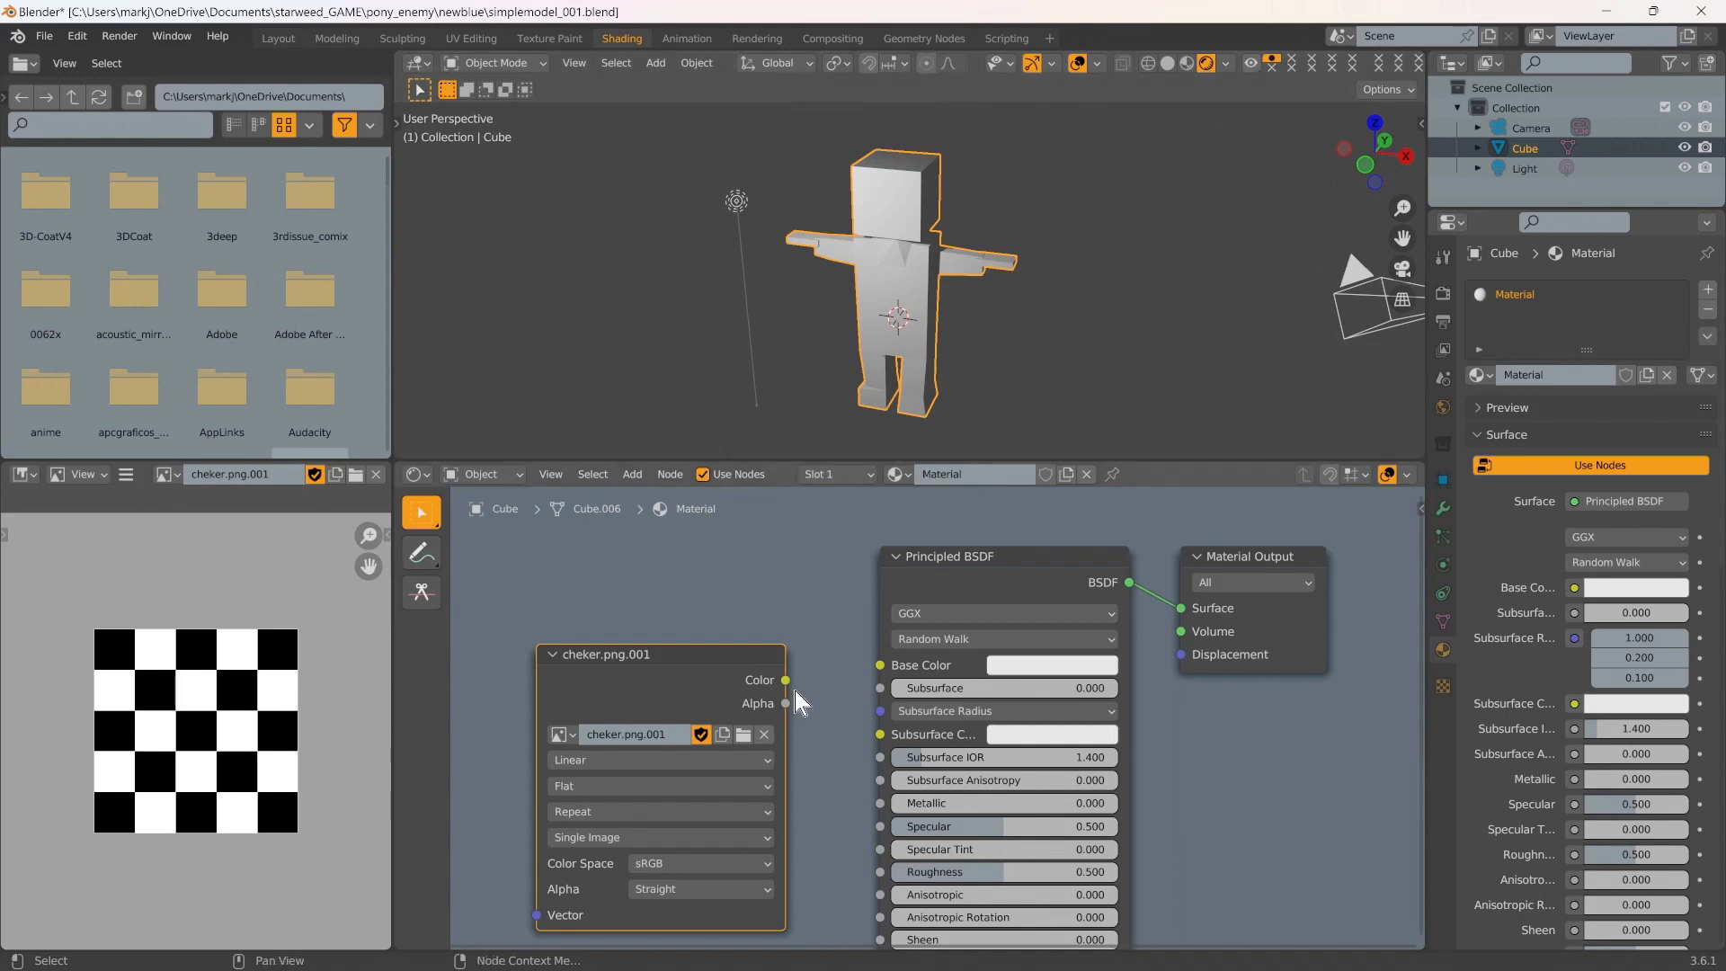
left_click_drag(787, 682, 875, 672)
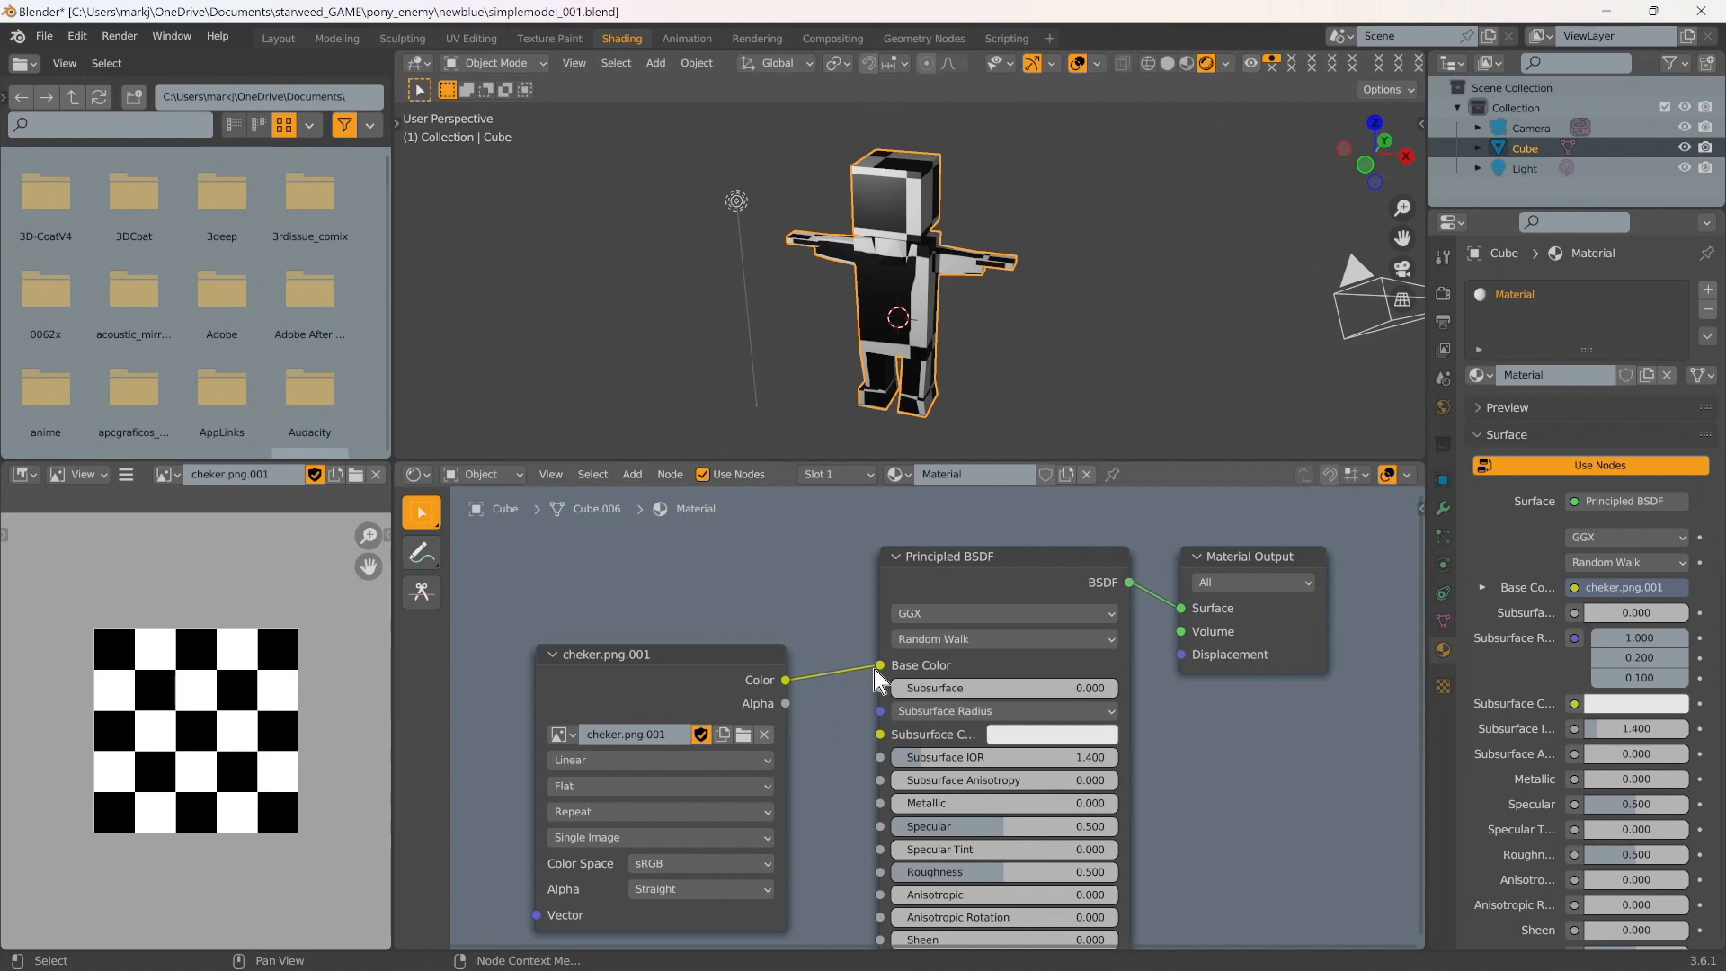
Compare the character in solid and rendered shading, and examine the checker texture on it from different angles
left_click(1167, 64)
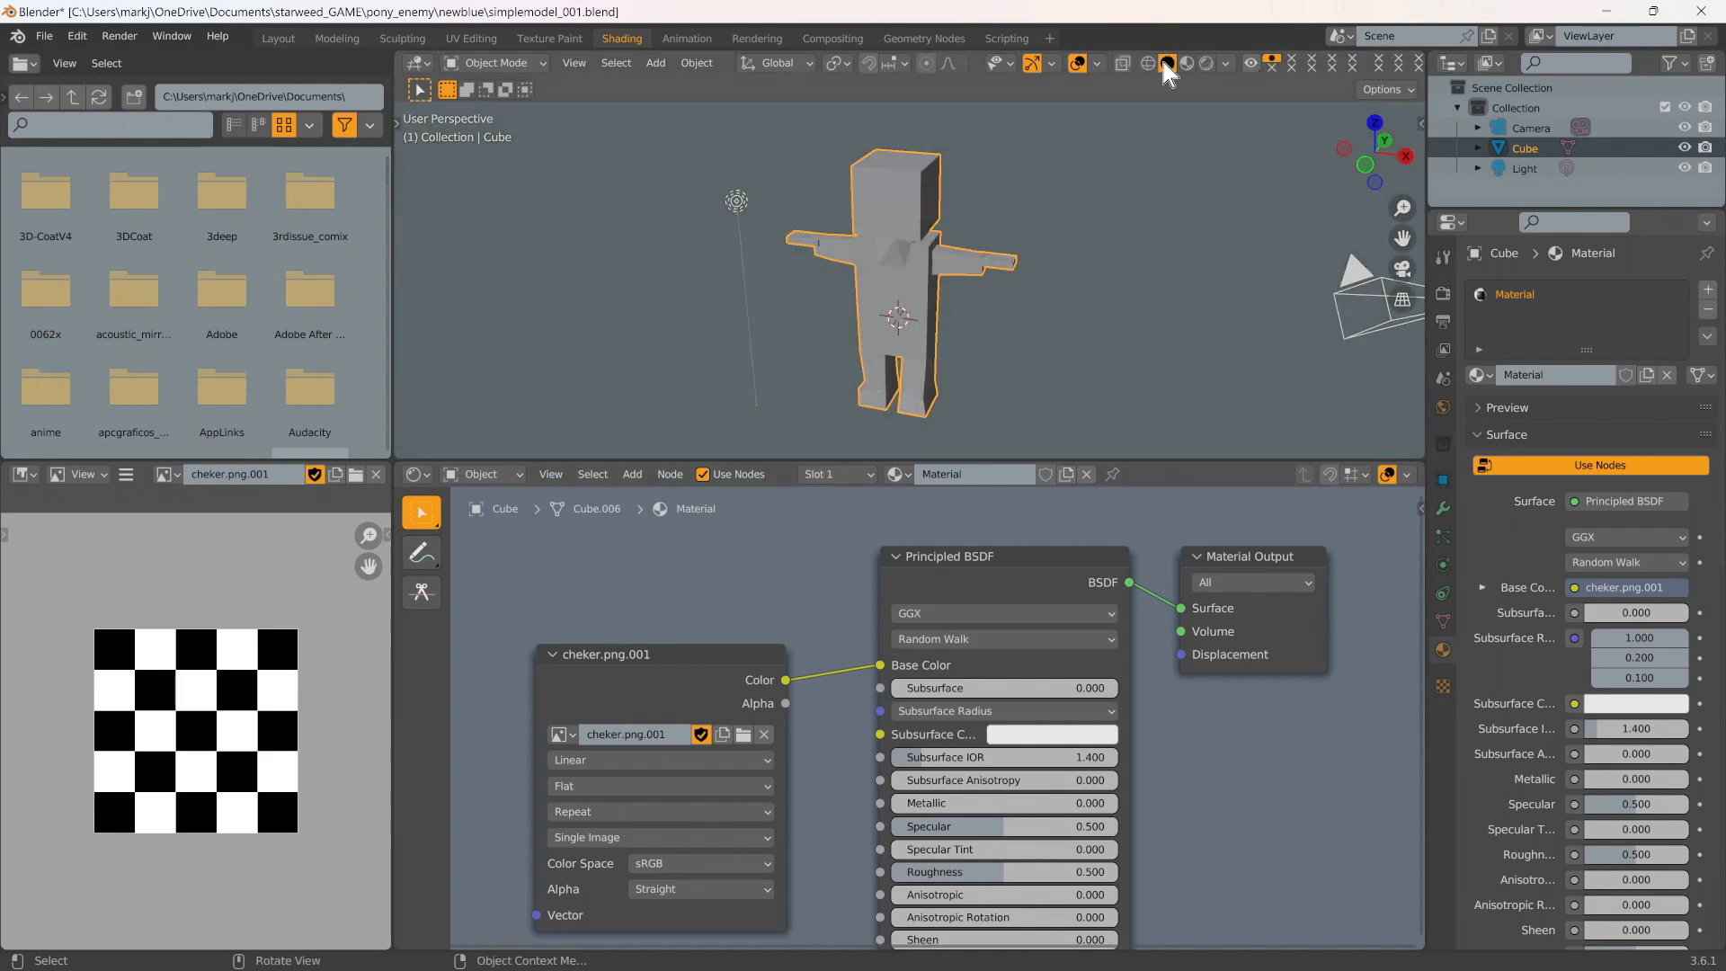
left_click(1209, 65)
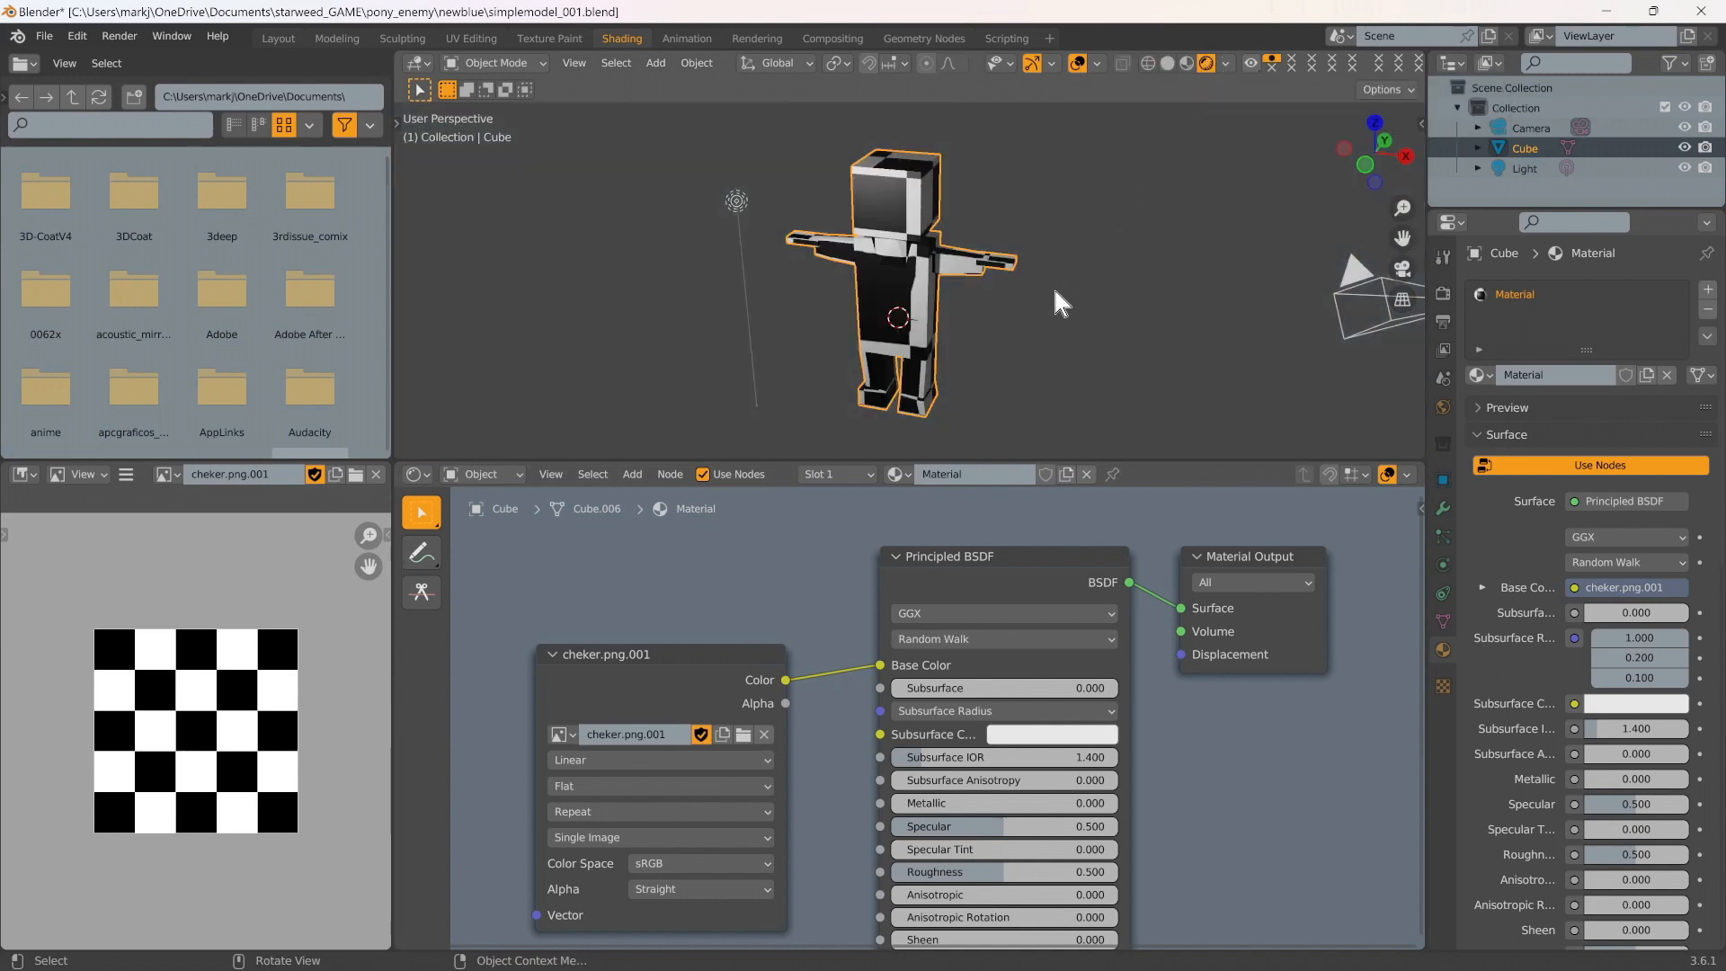
scroll(1061, 304, "down", 3)
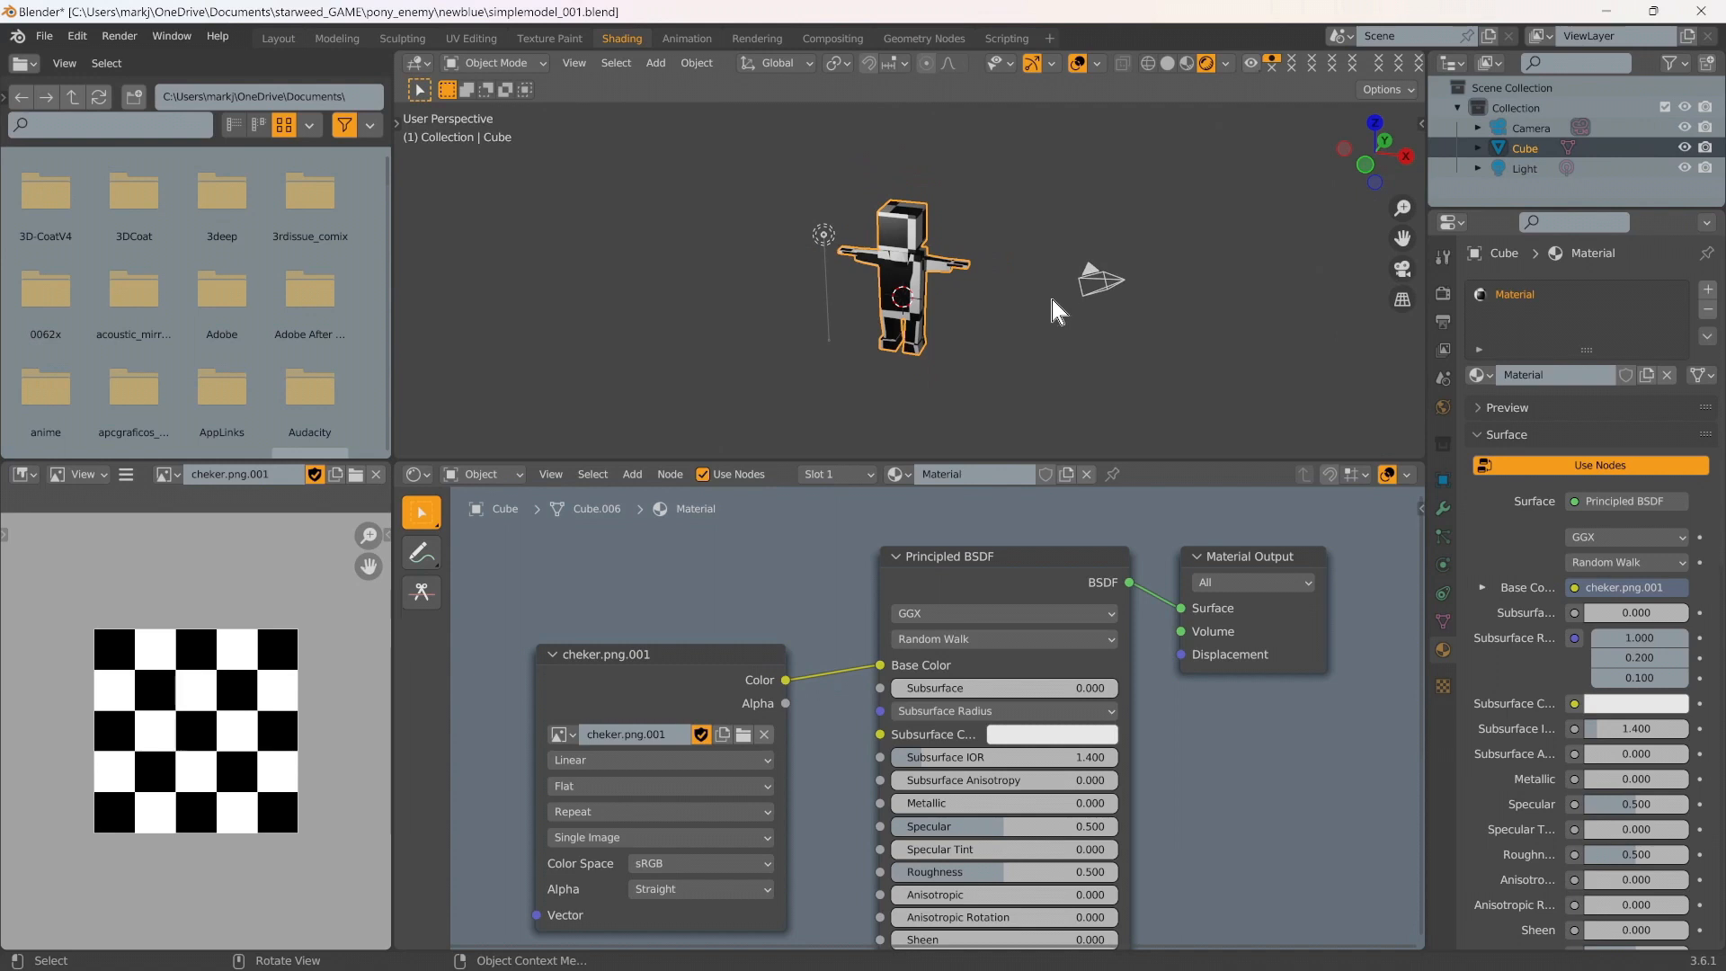
middle_click_drag(1052, 302, 1087, 327)
scroll(967, 331, "up", 3)
scroll(967, 332, "up", 3)
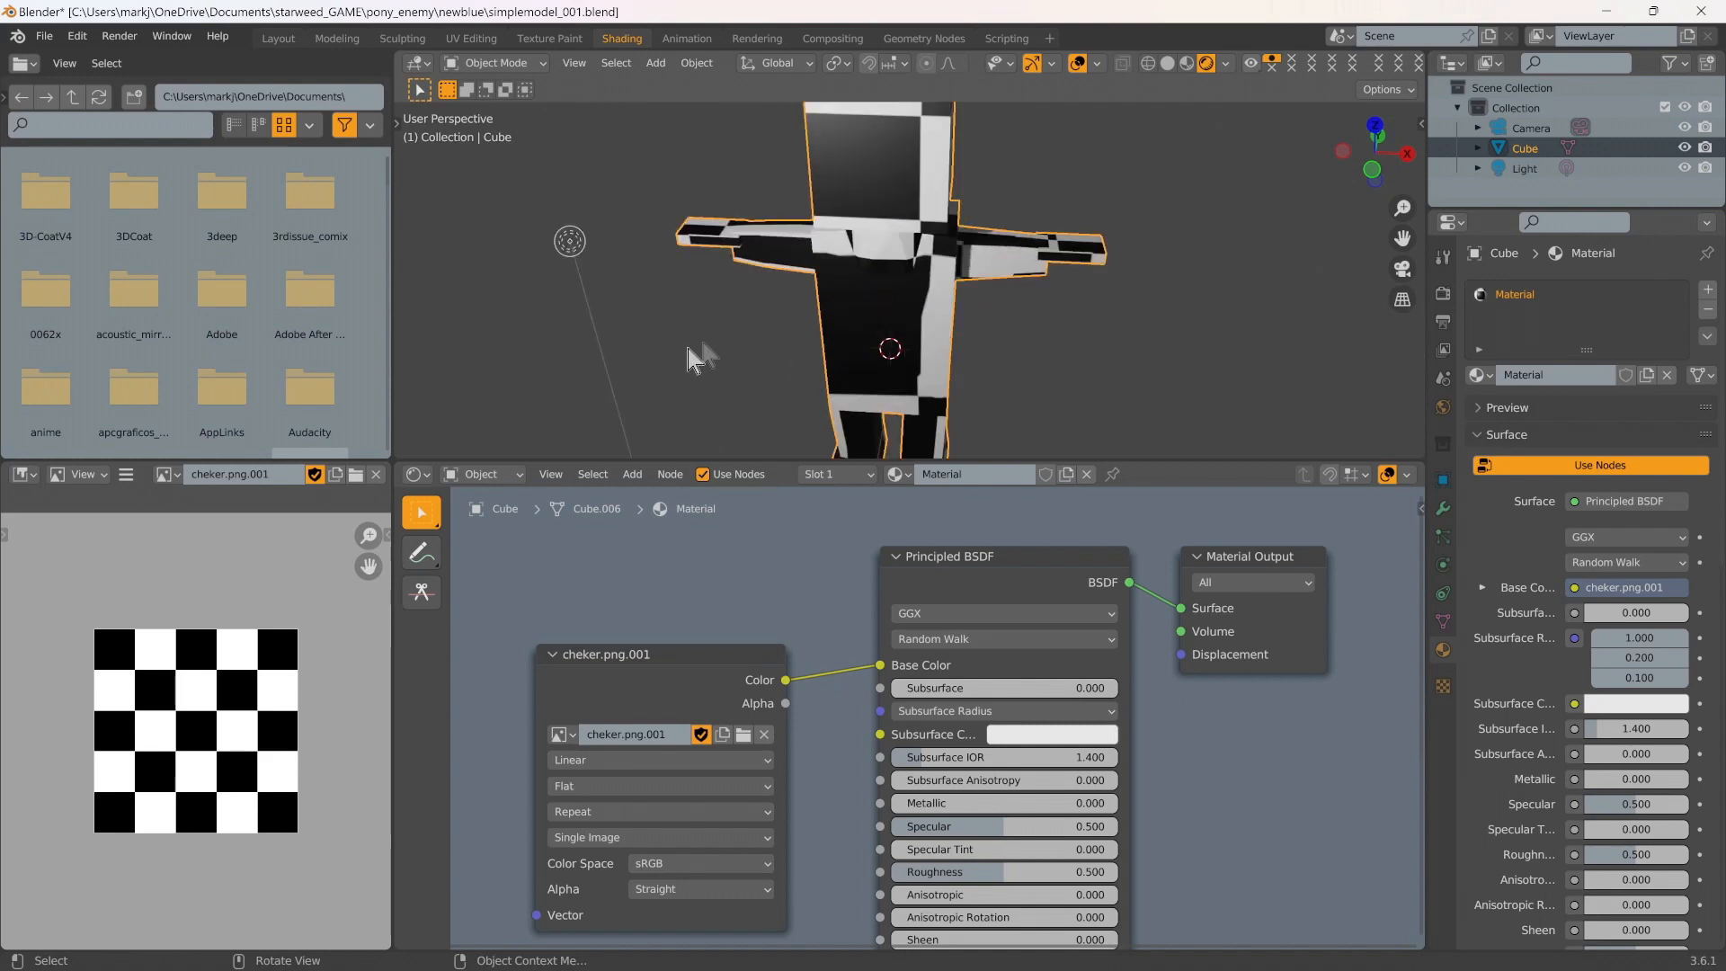
scroll(711, 342, "down", 1)
middle_click_drag(627, 364, 900, 290)
scroll(1007, 279, "down", 1)
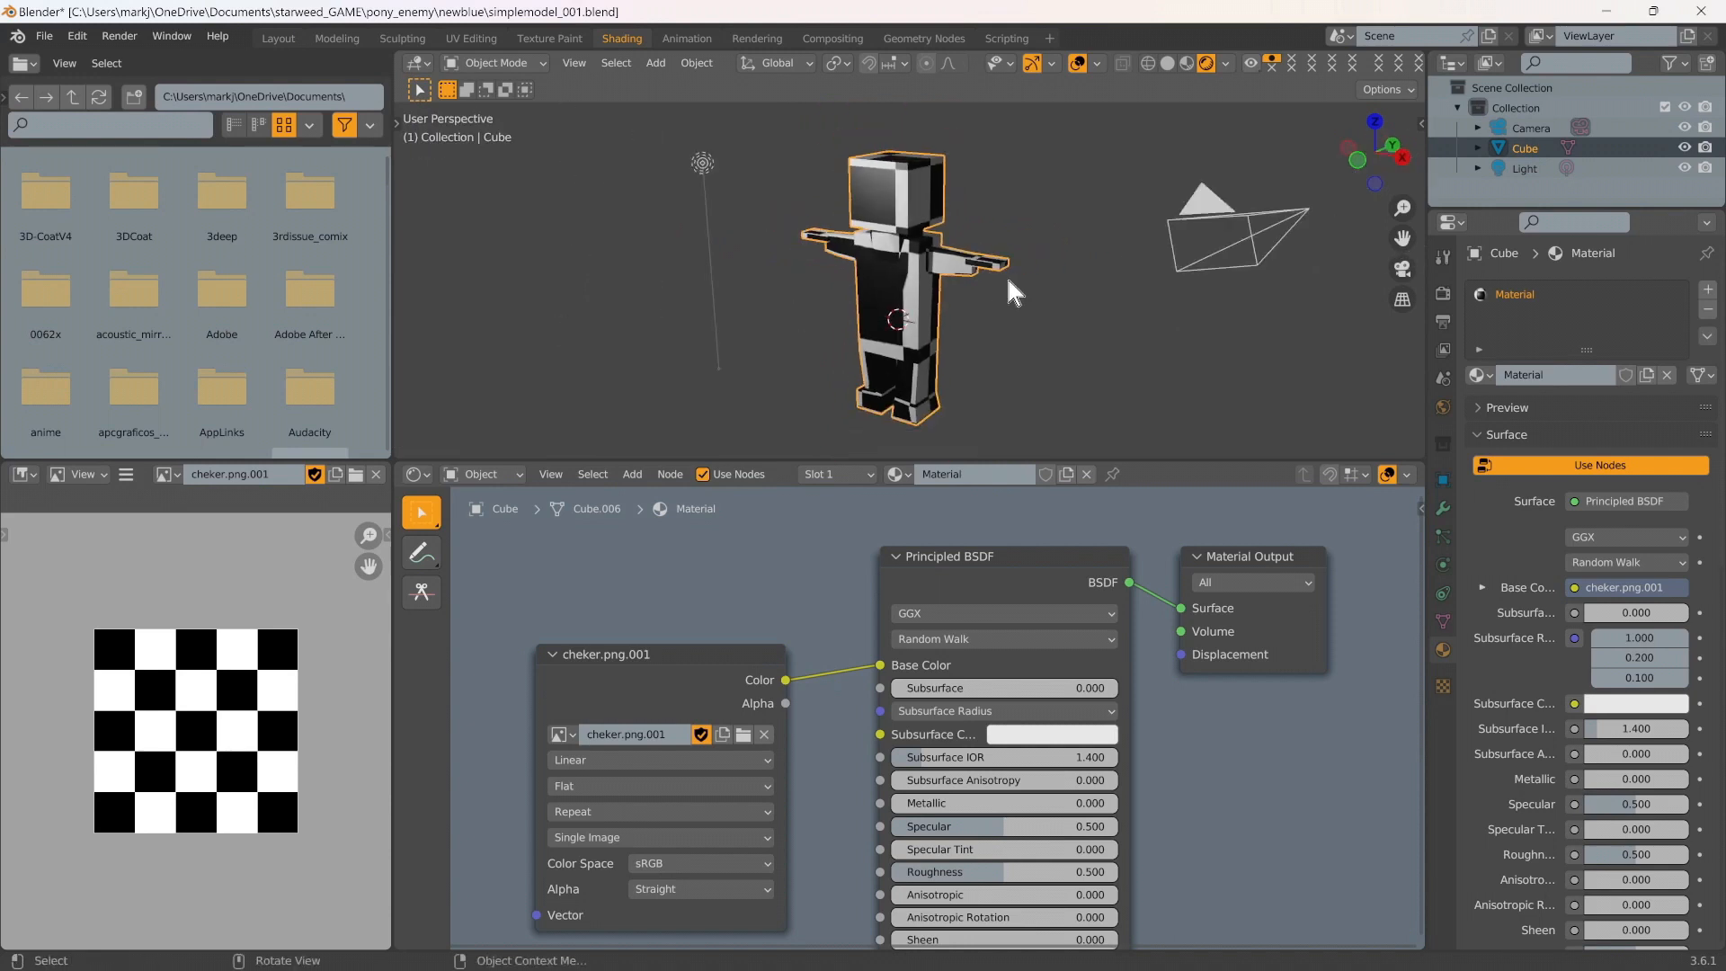
Save the blend file, display the character in rendered shading in the Layout workspace, and save again
key("ctrl+s")
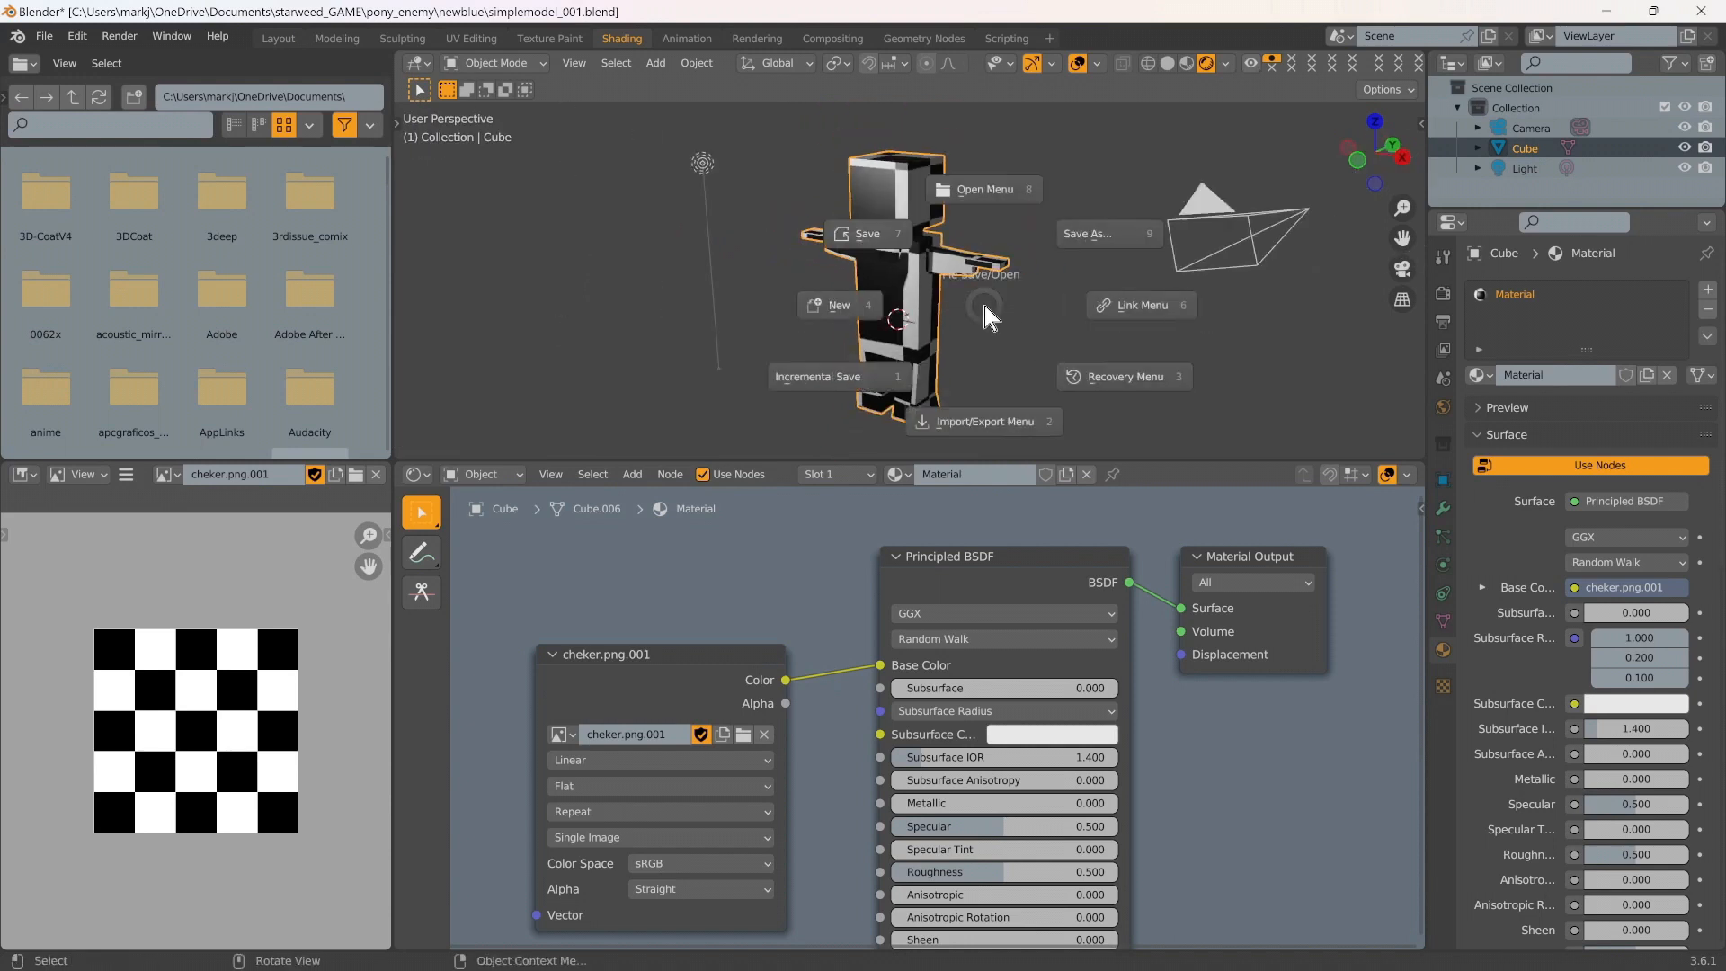
left_click(861, 230)
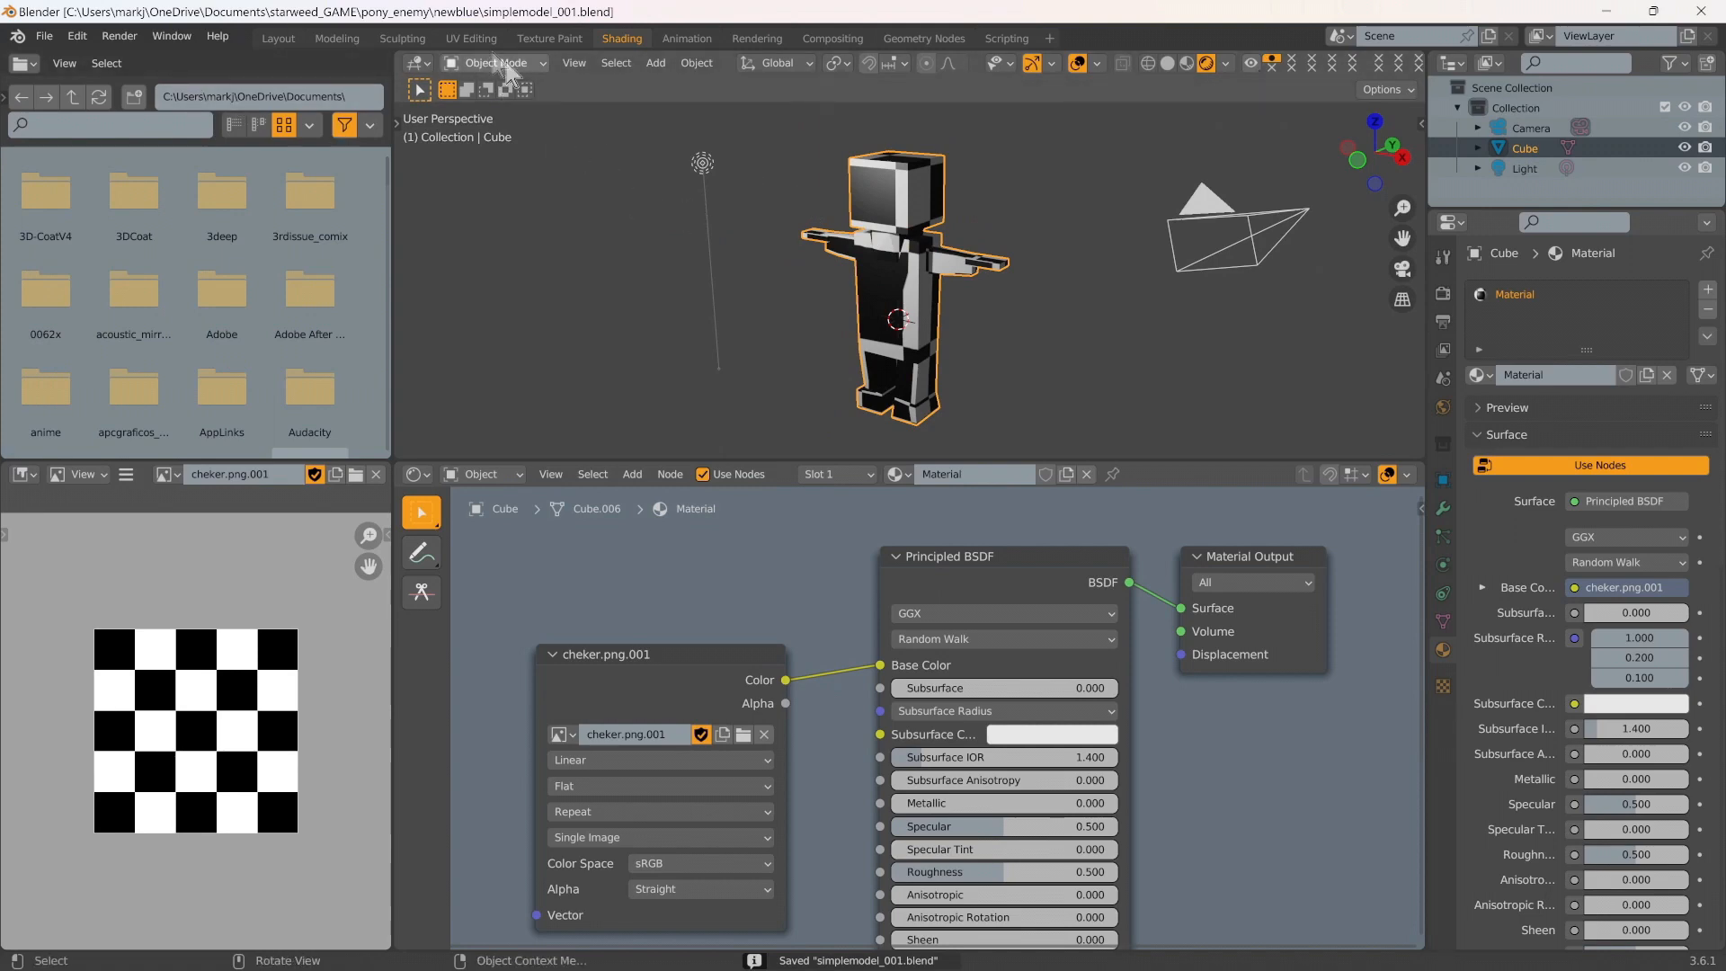
left_click(280, 39)
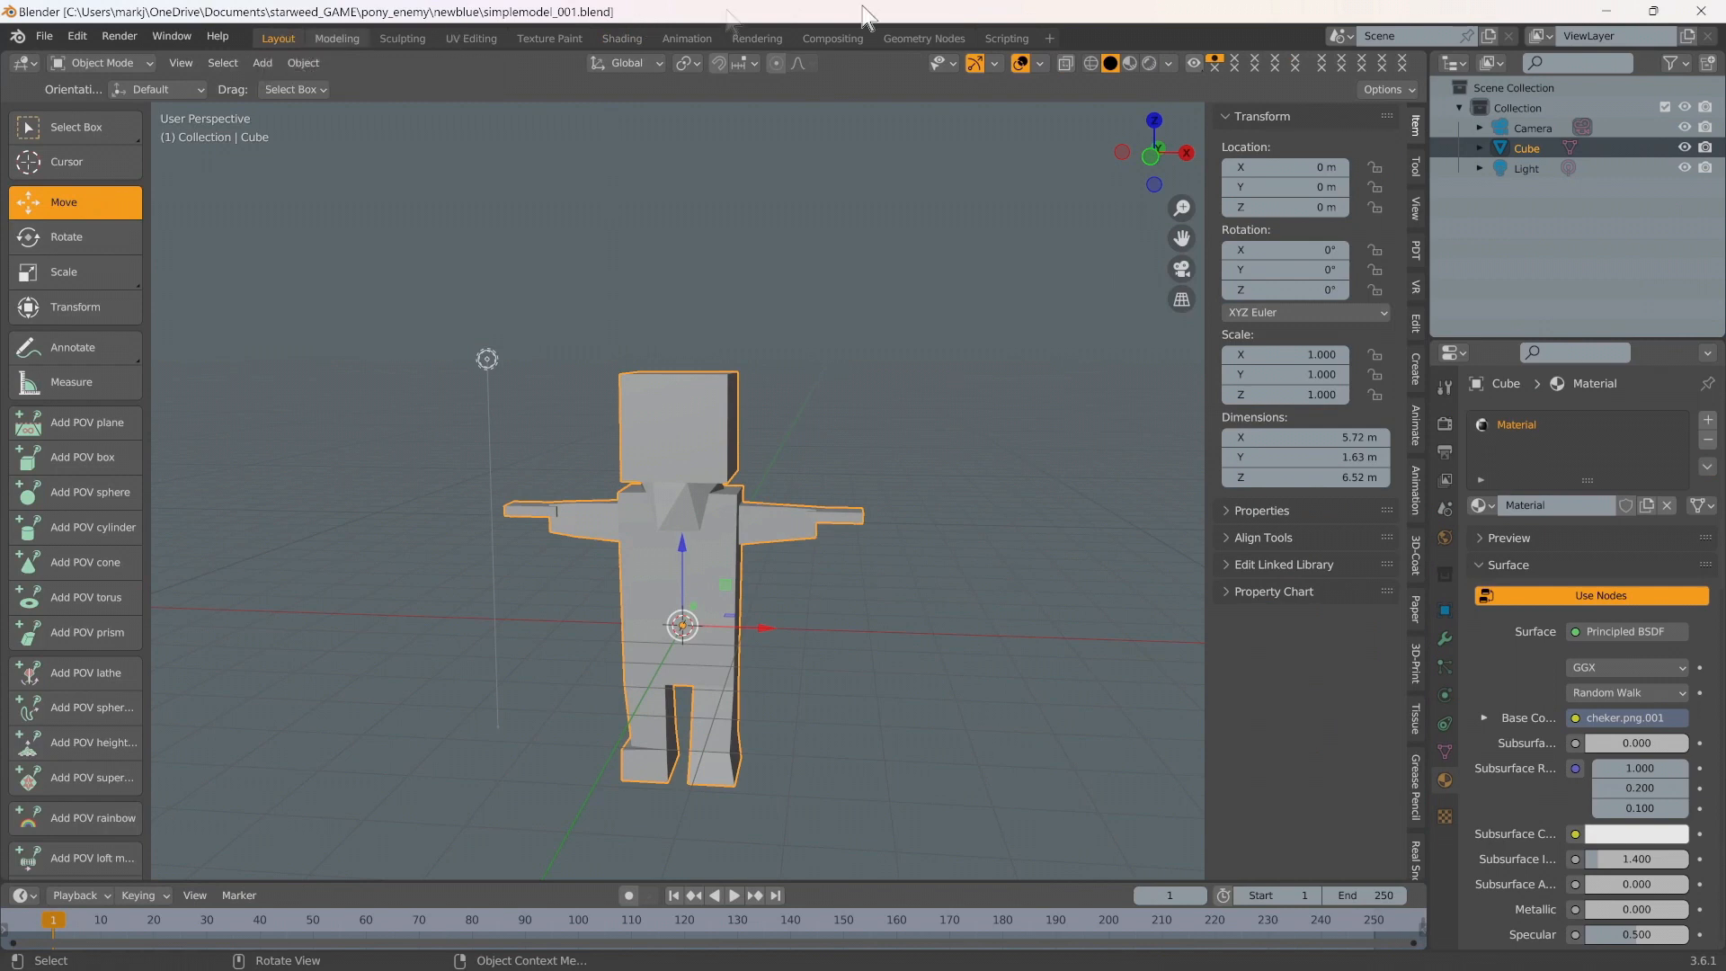
left_click(1151, 59)
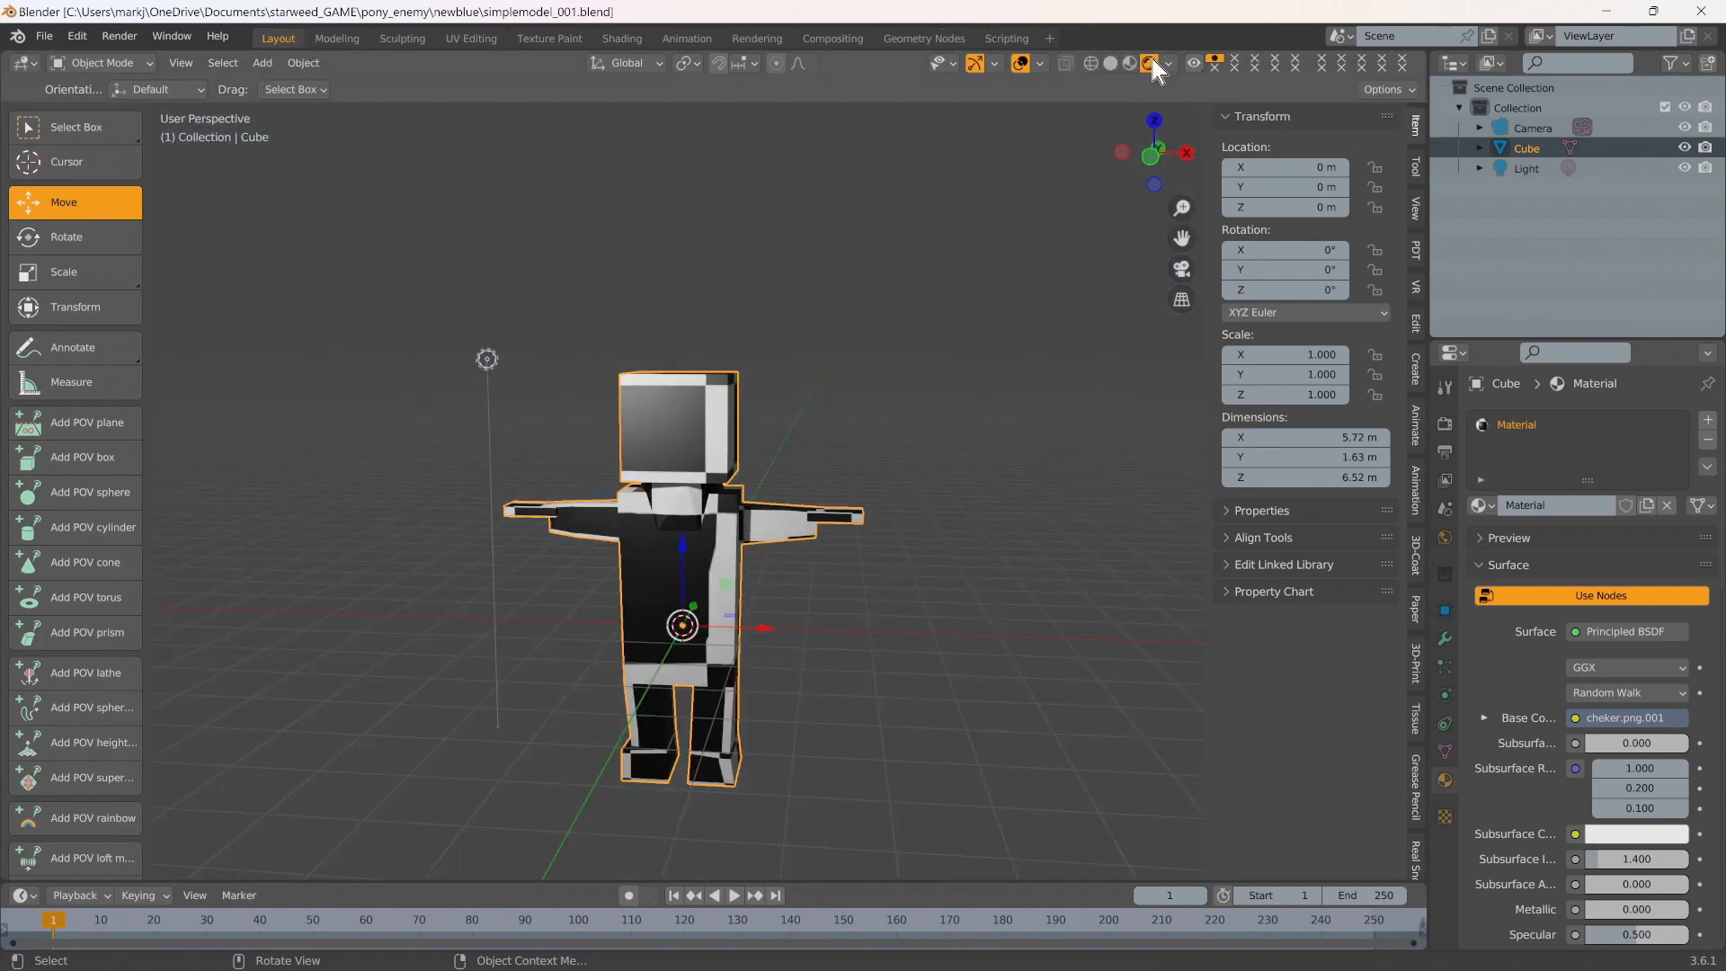
left_click(45, 36)
left_click(101, 218)
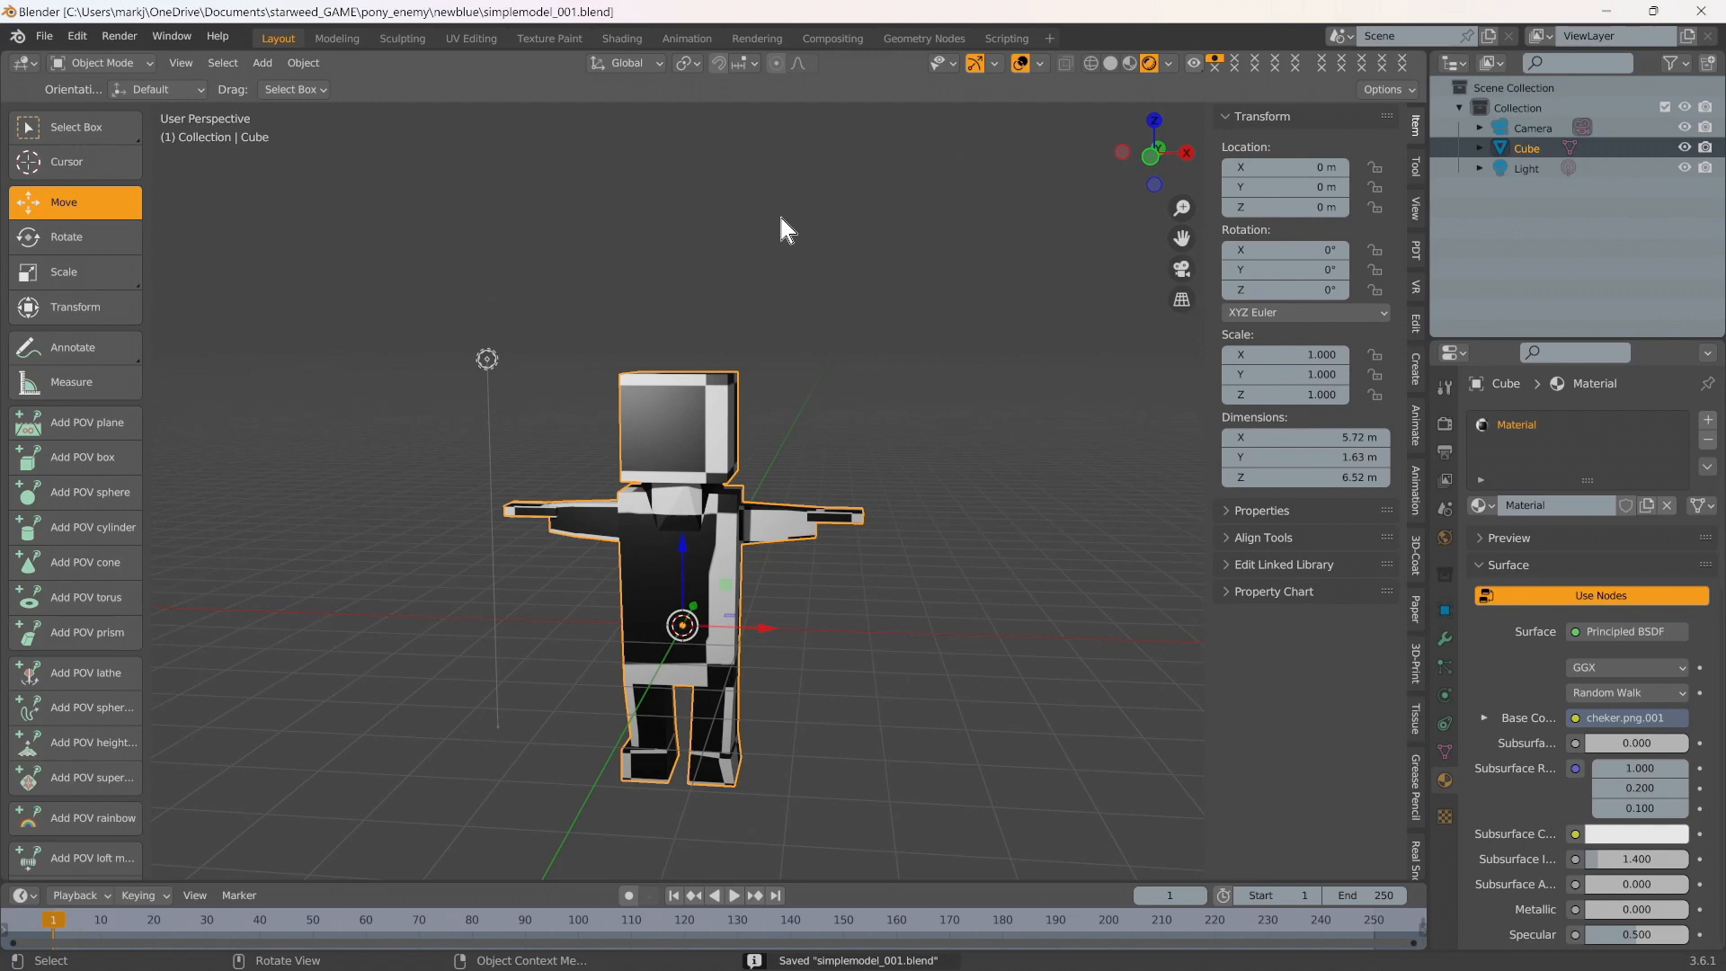
Apply all transforms to the character model and save the blend file
left_click(304, 63)
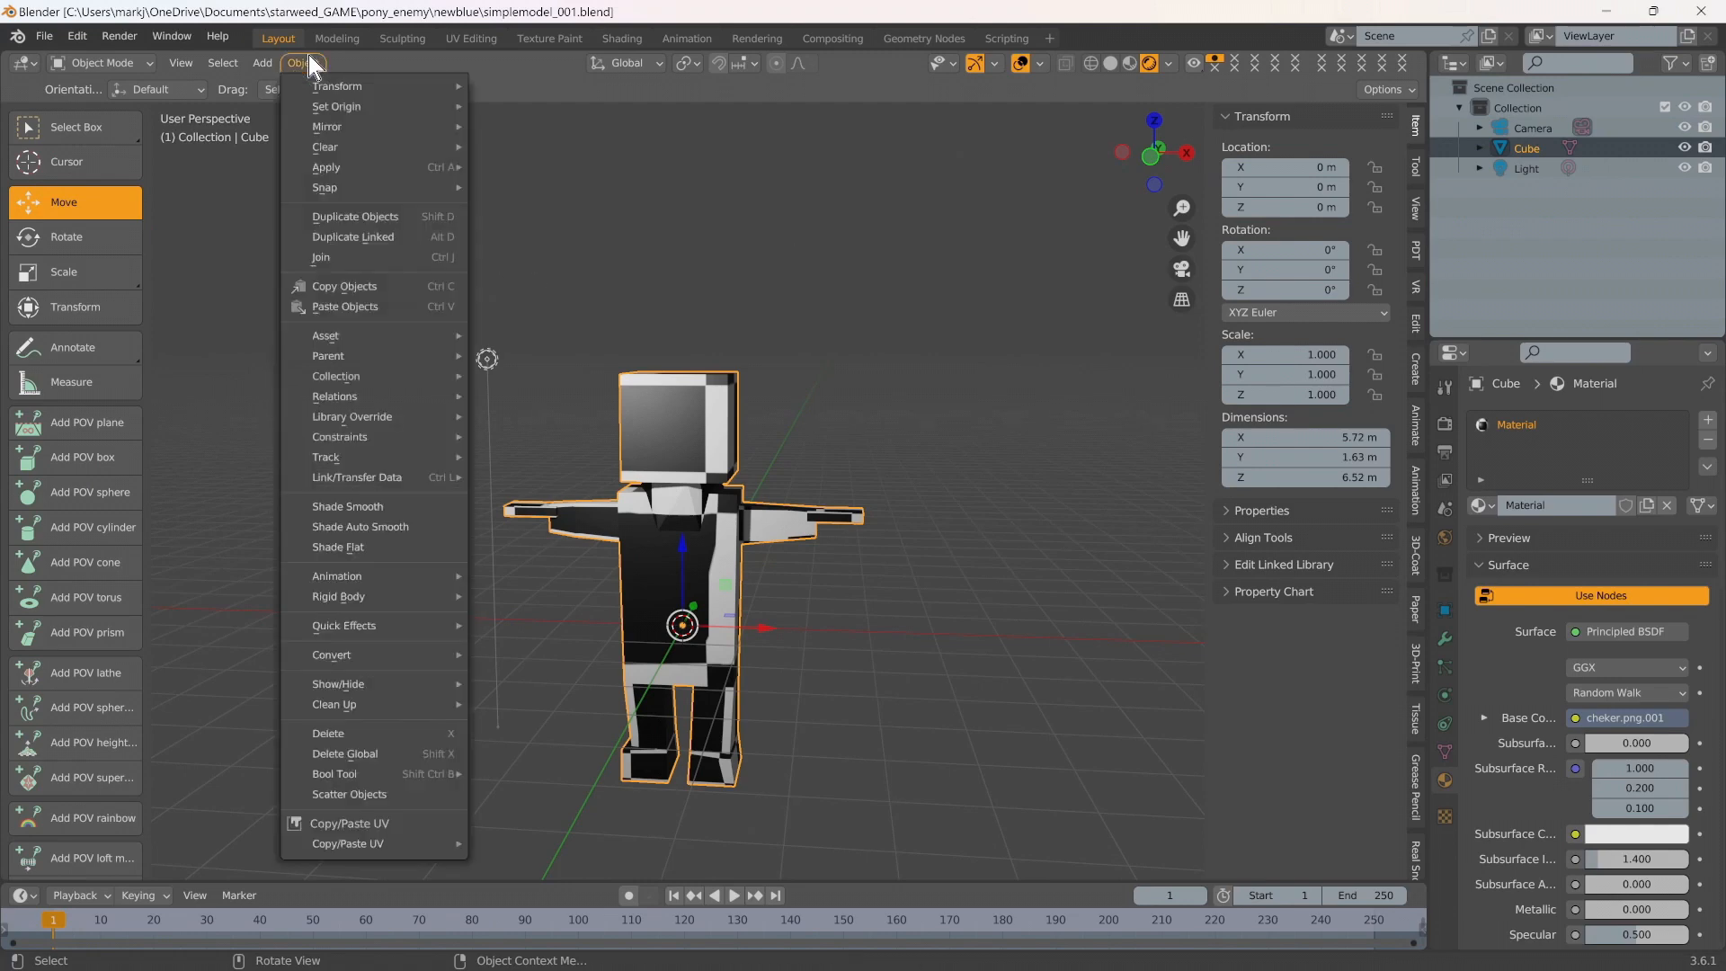
mouse_move(353, 164)
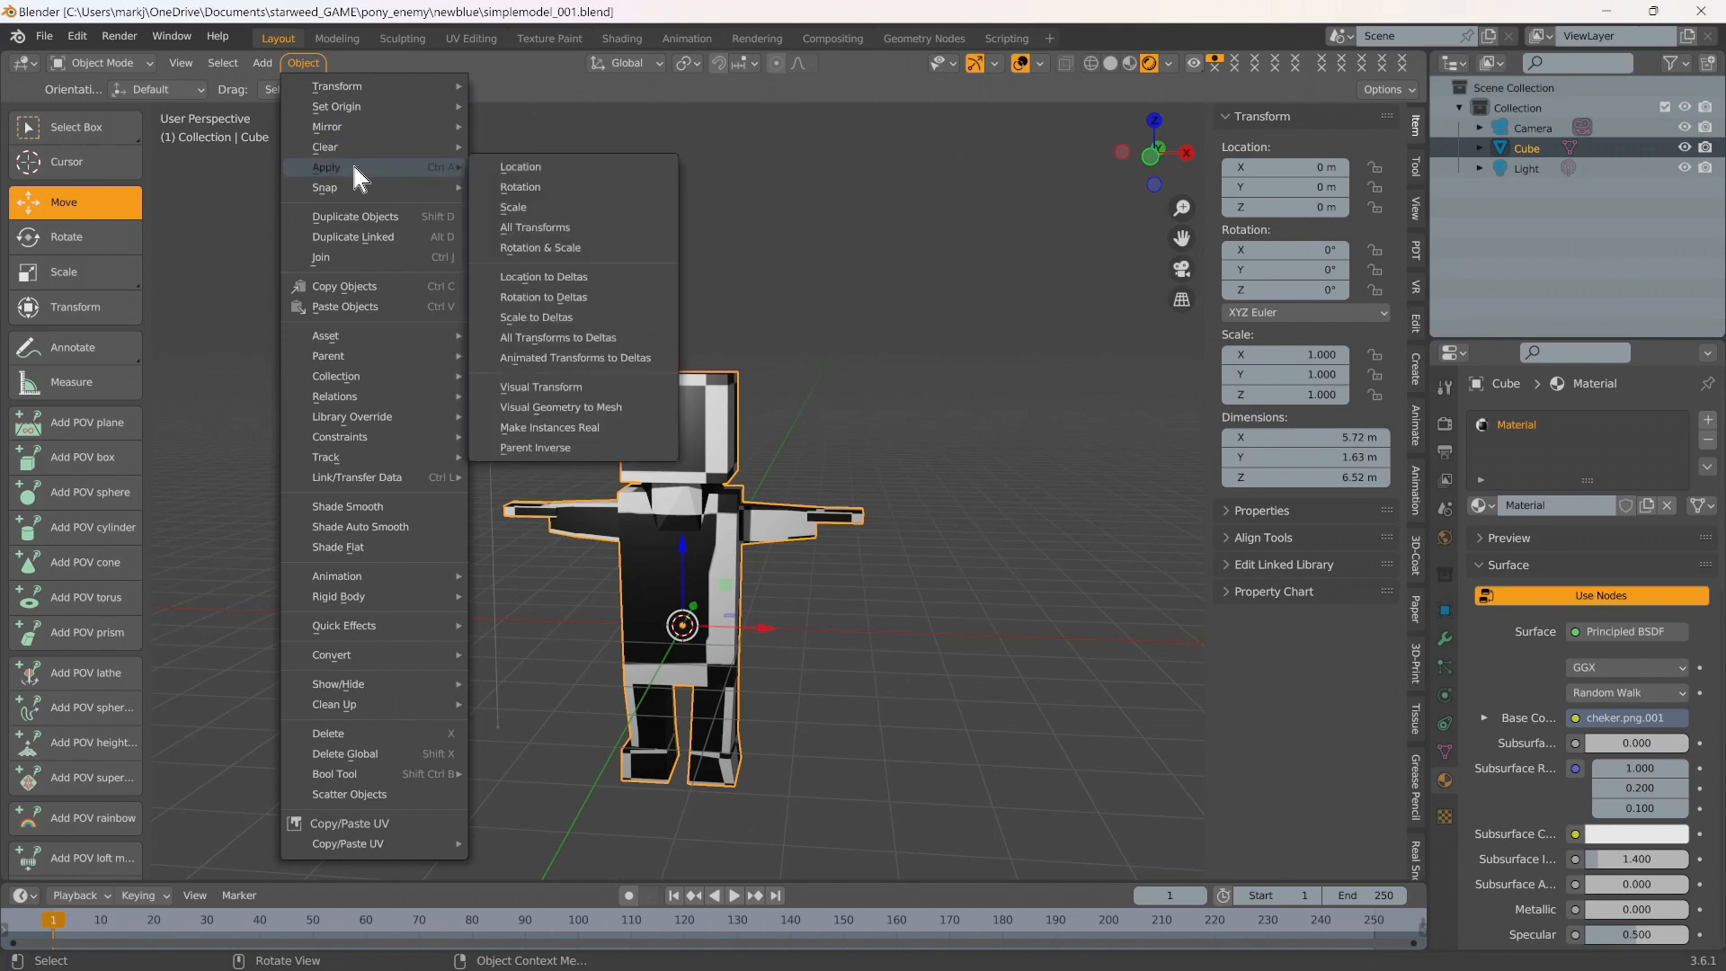
left_click(550, 229)
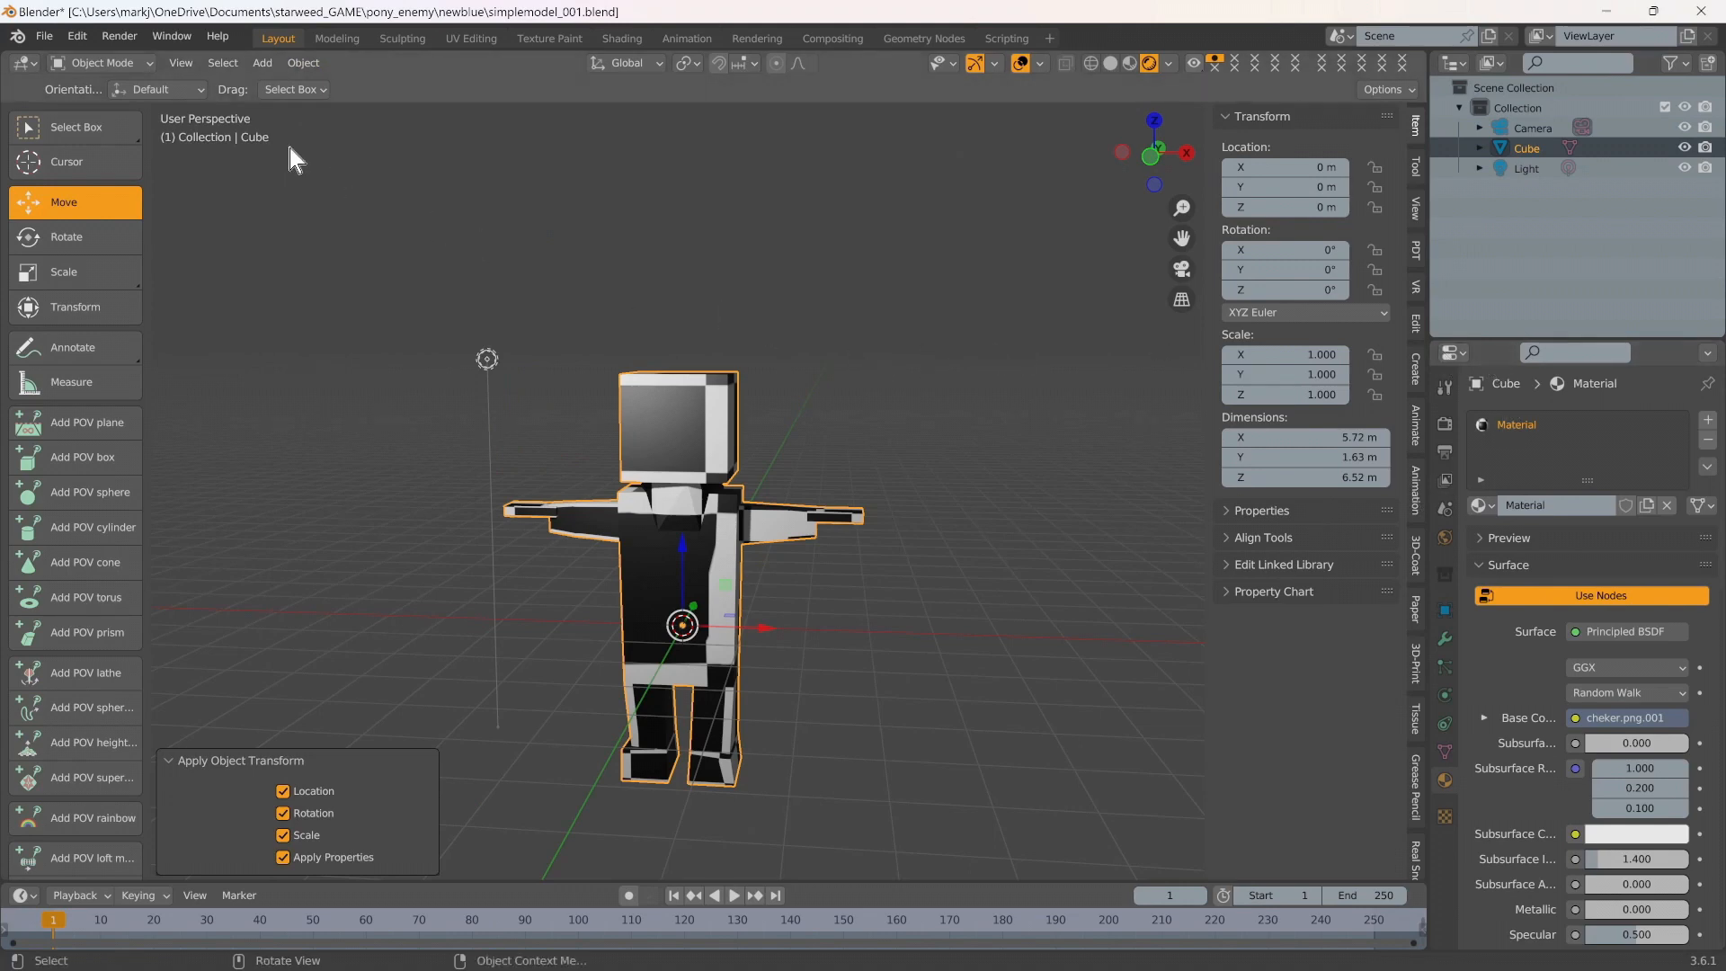
left_click(52, 34)
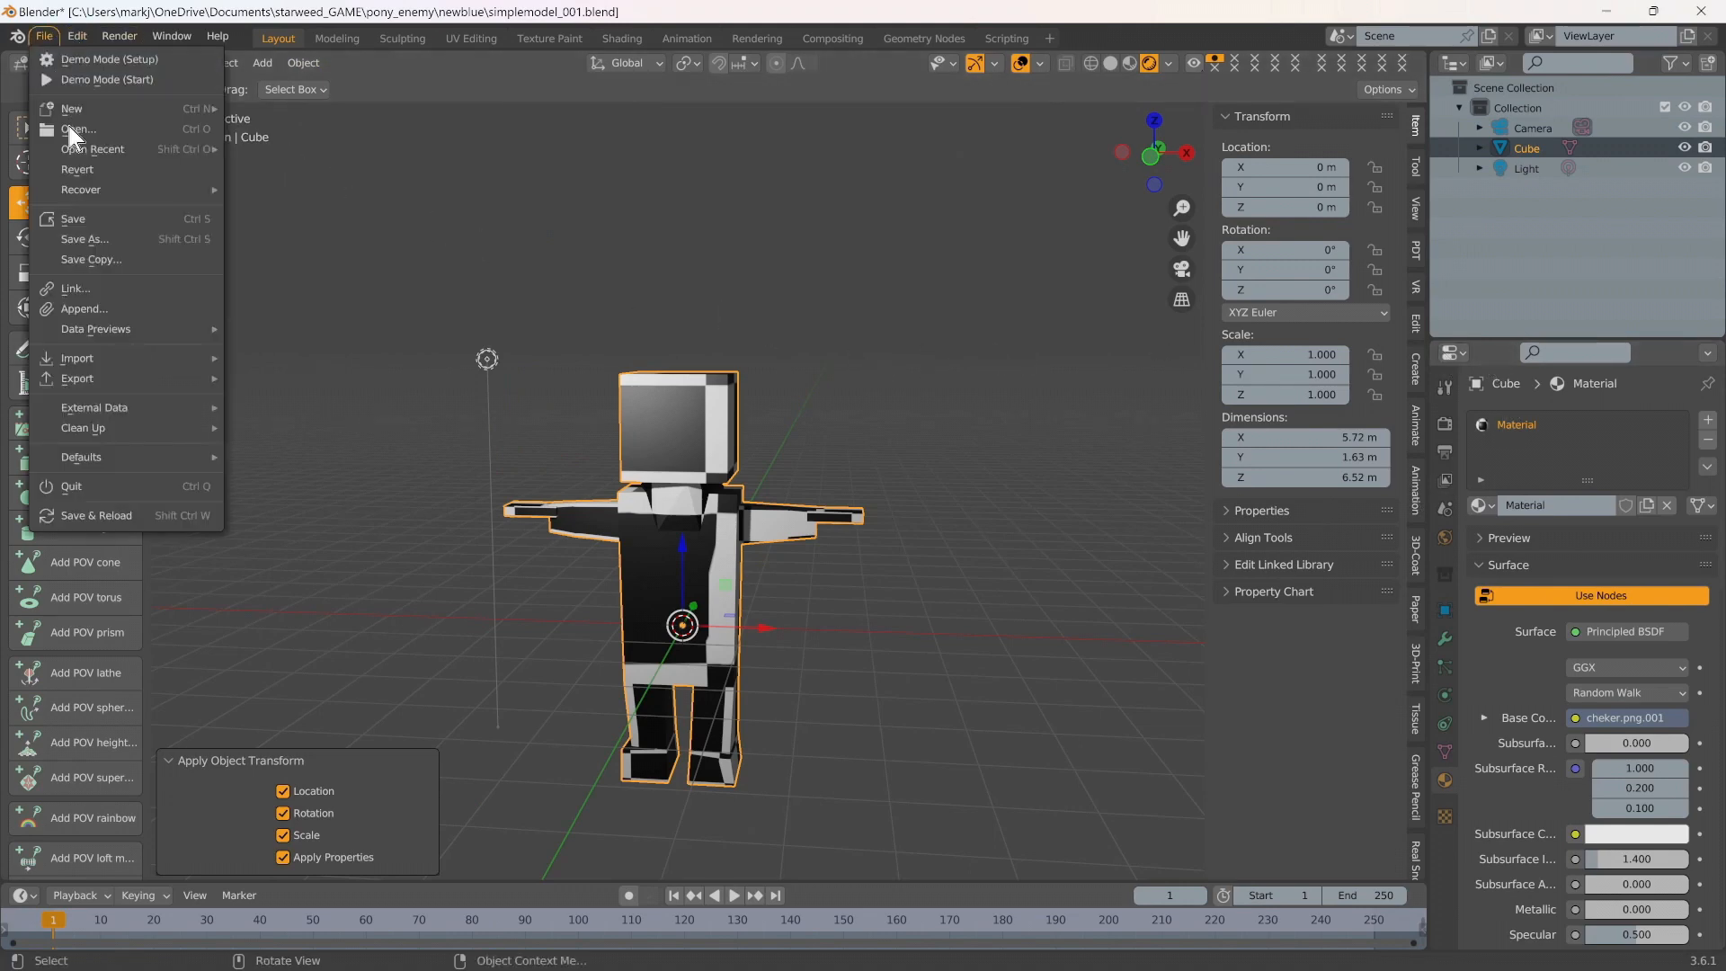
left_click(89, 212)
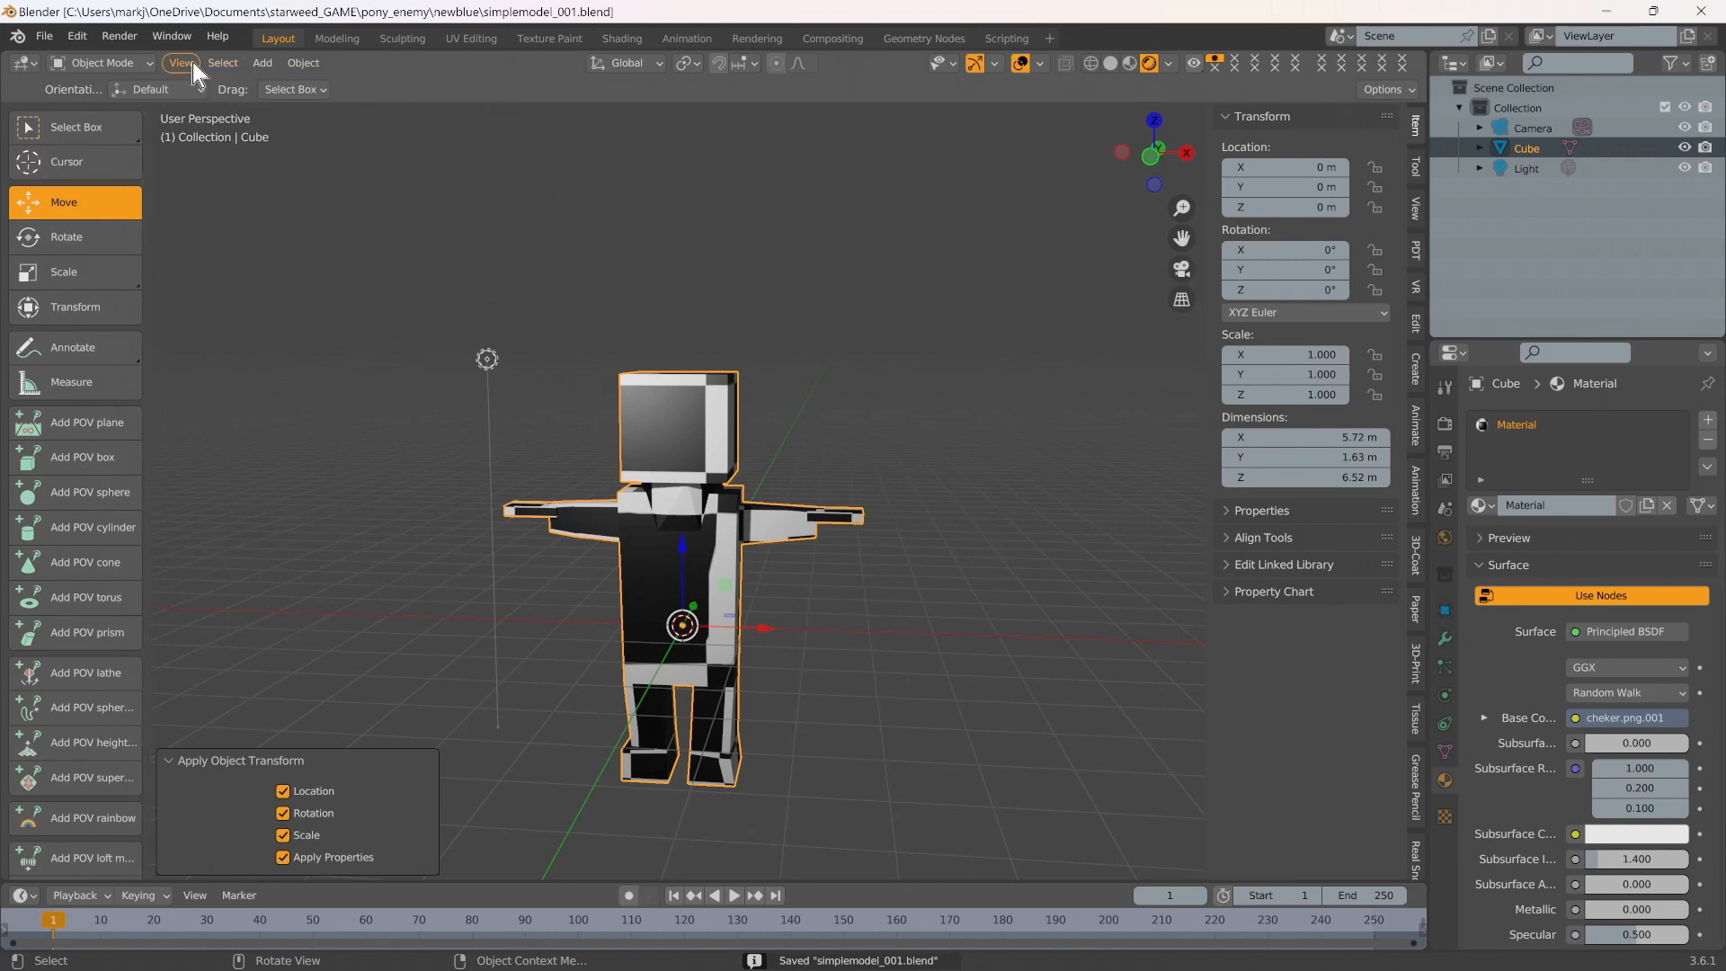
Start an FBX export that overwrites simplemodel.fbx in the simple/simplemodel folder
left_click(46, 40)
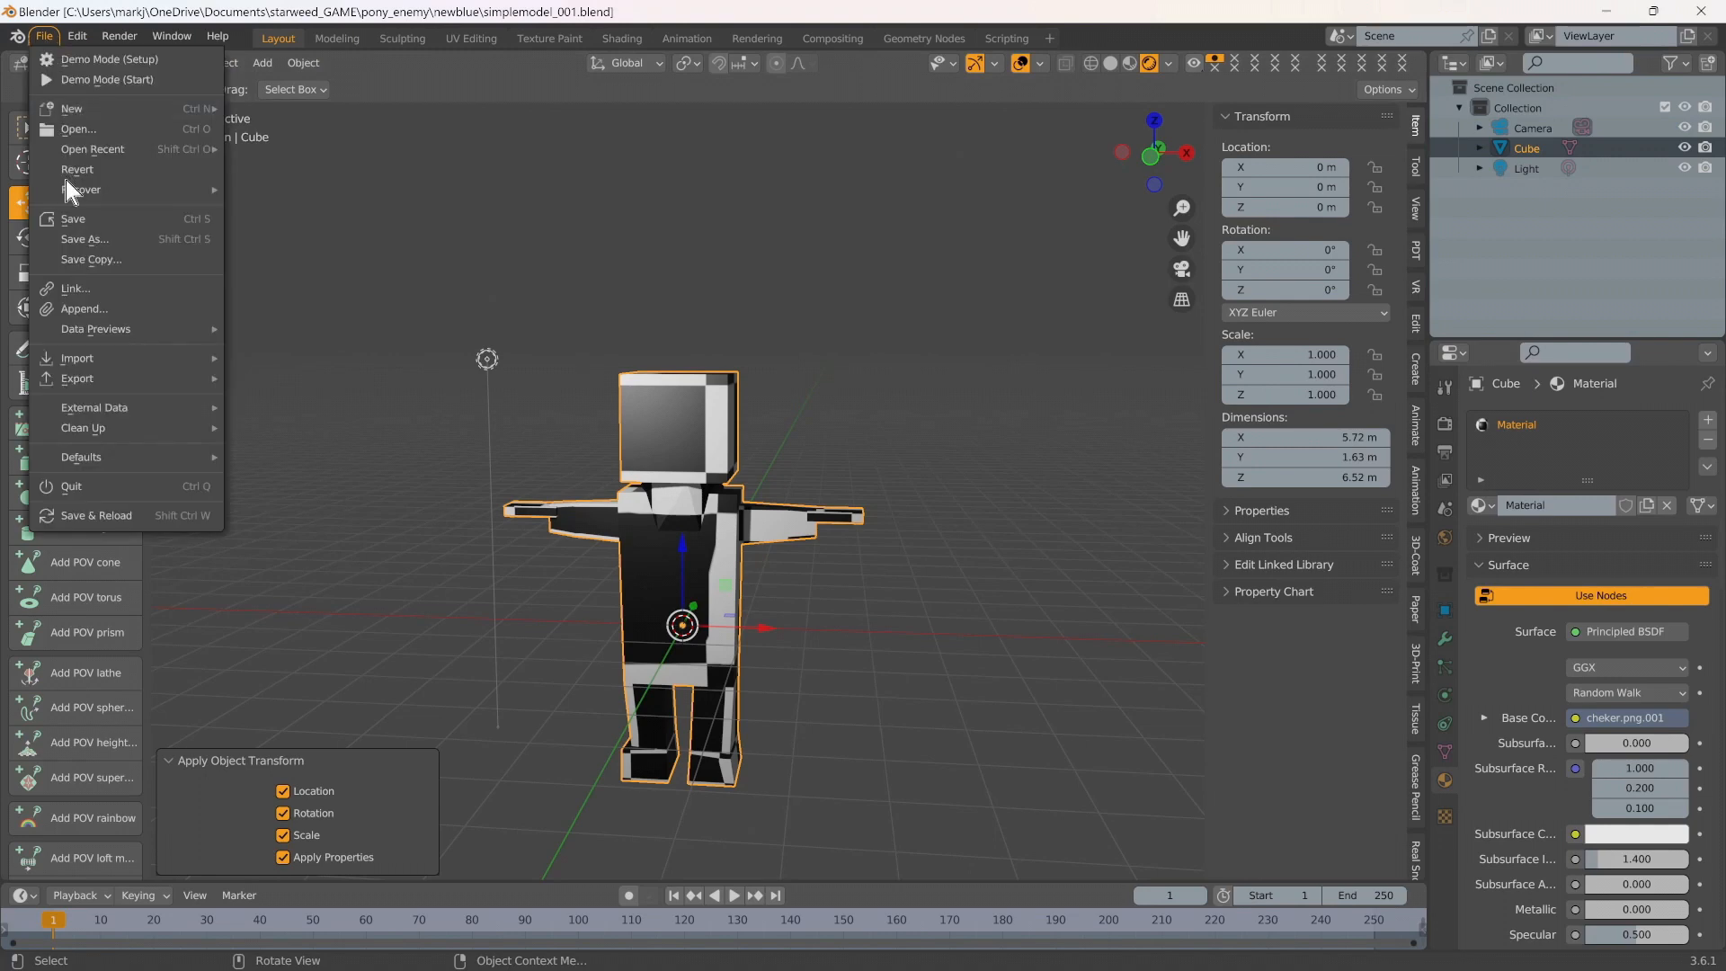
mouse_move(123, 360)
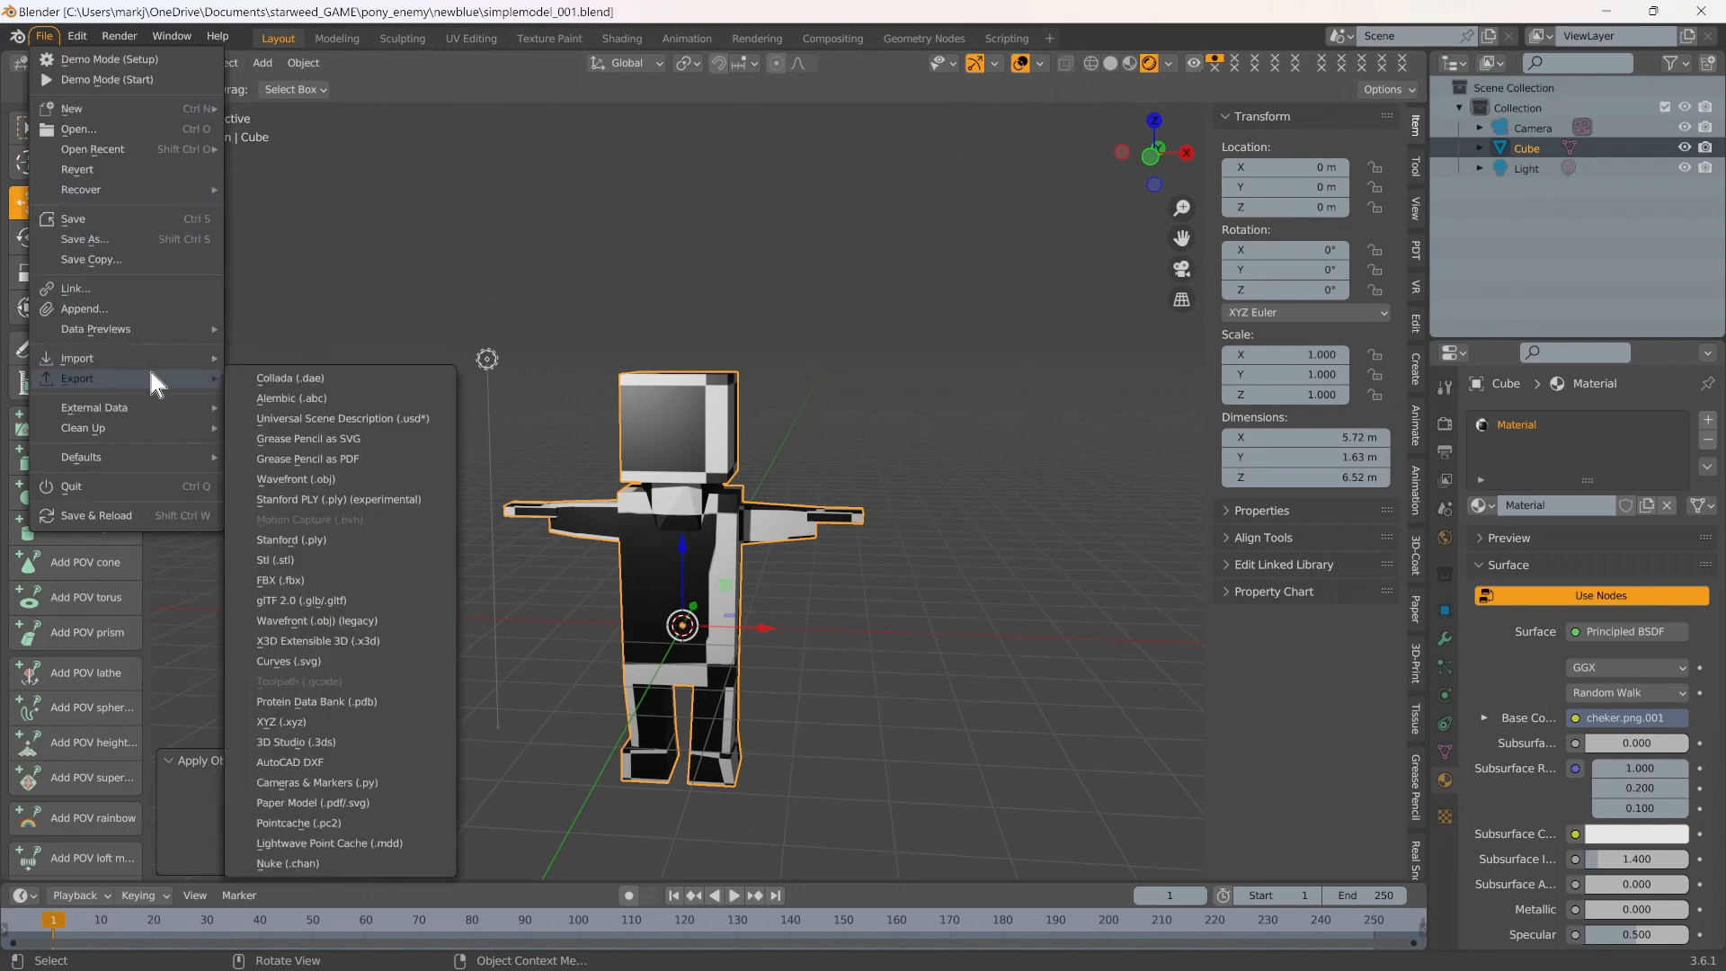
left_click(299, 575)
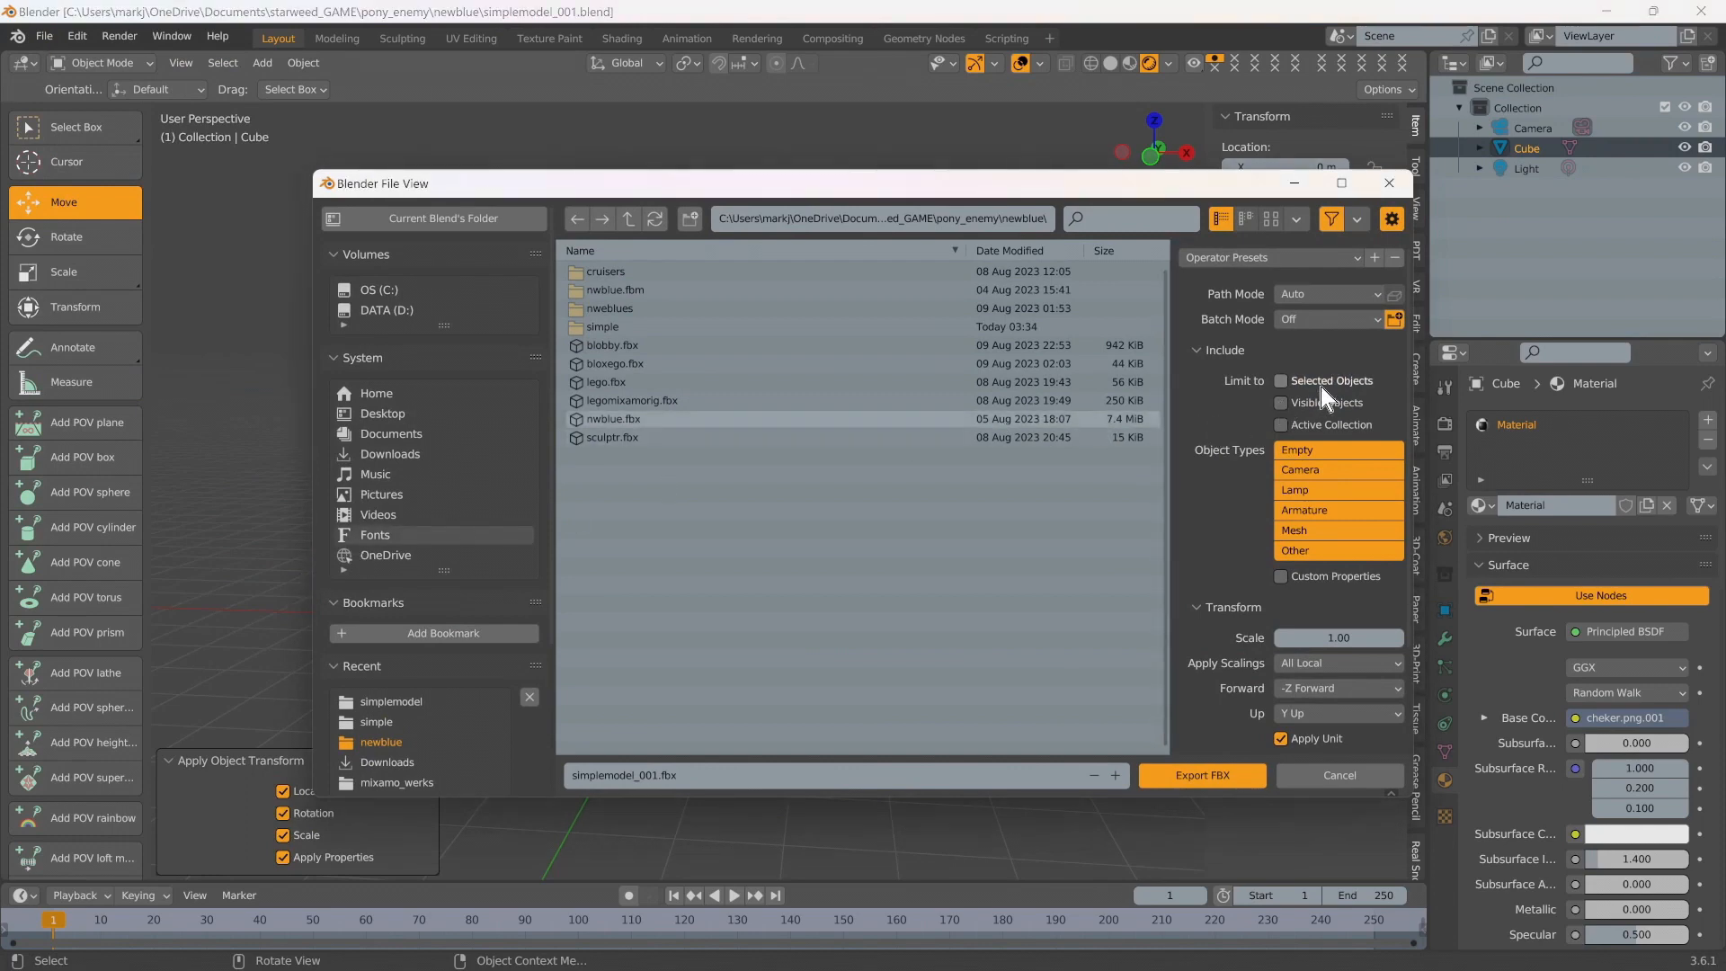
double_click(569, 326)
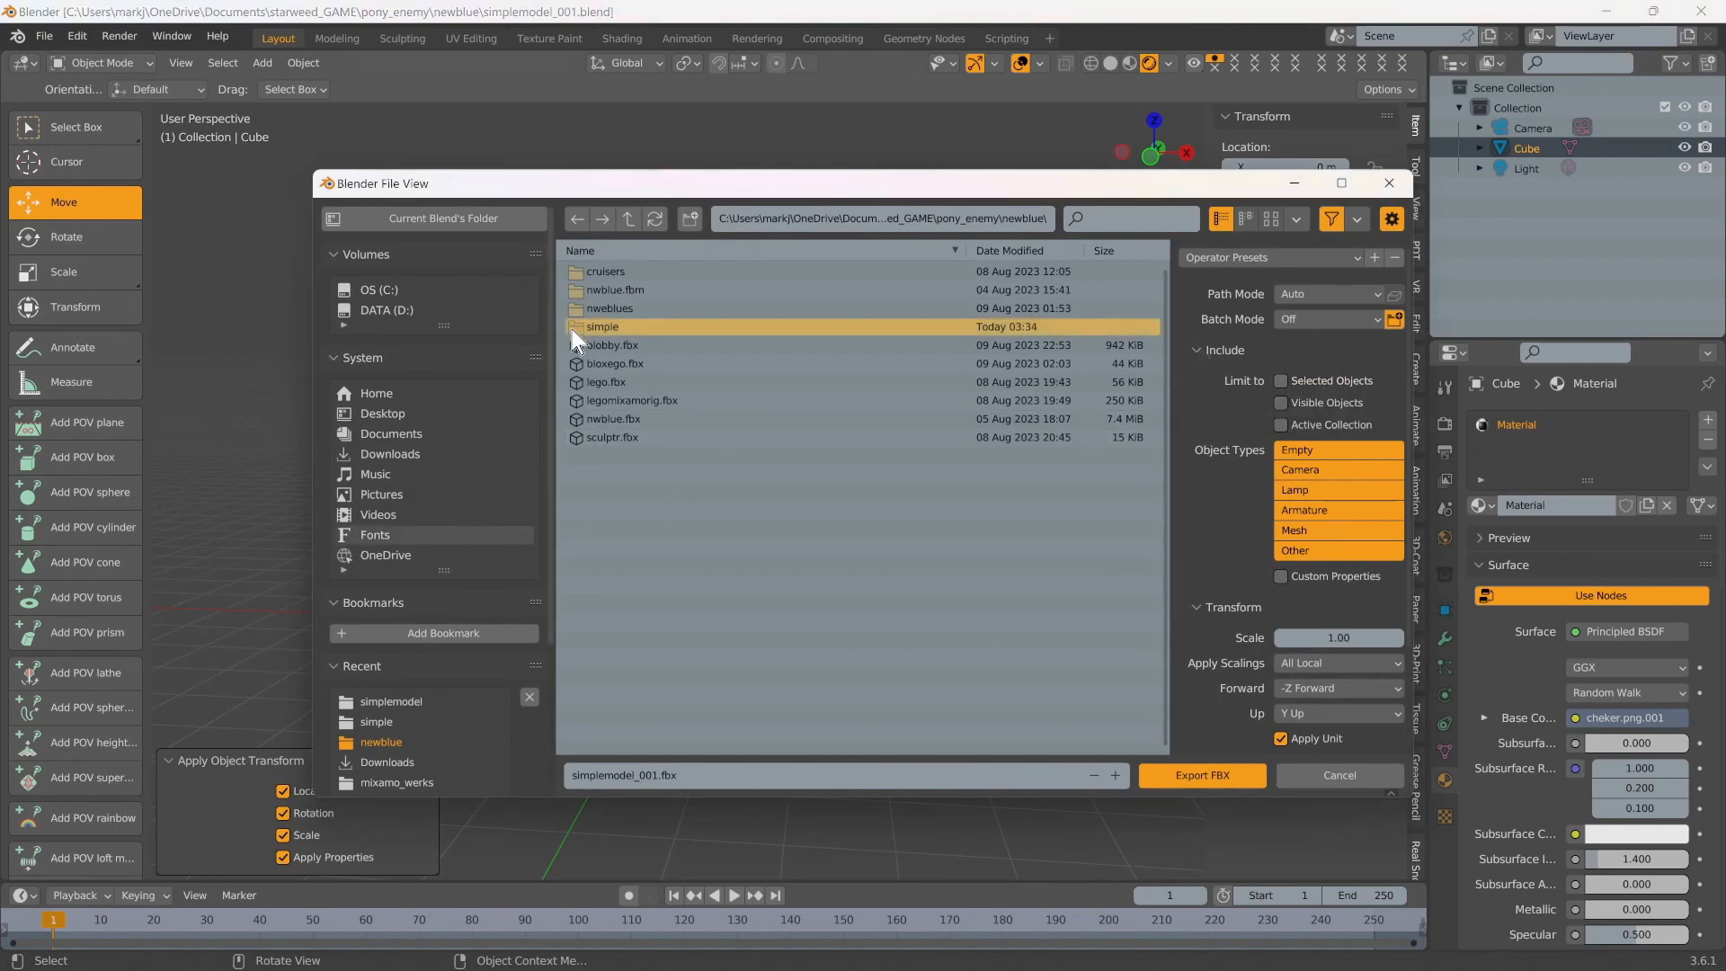
double_click(615, 288)
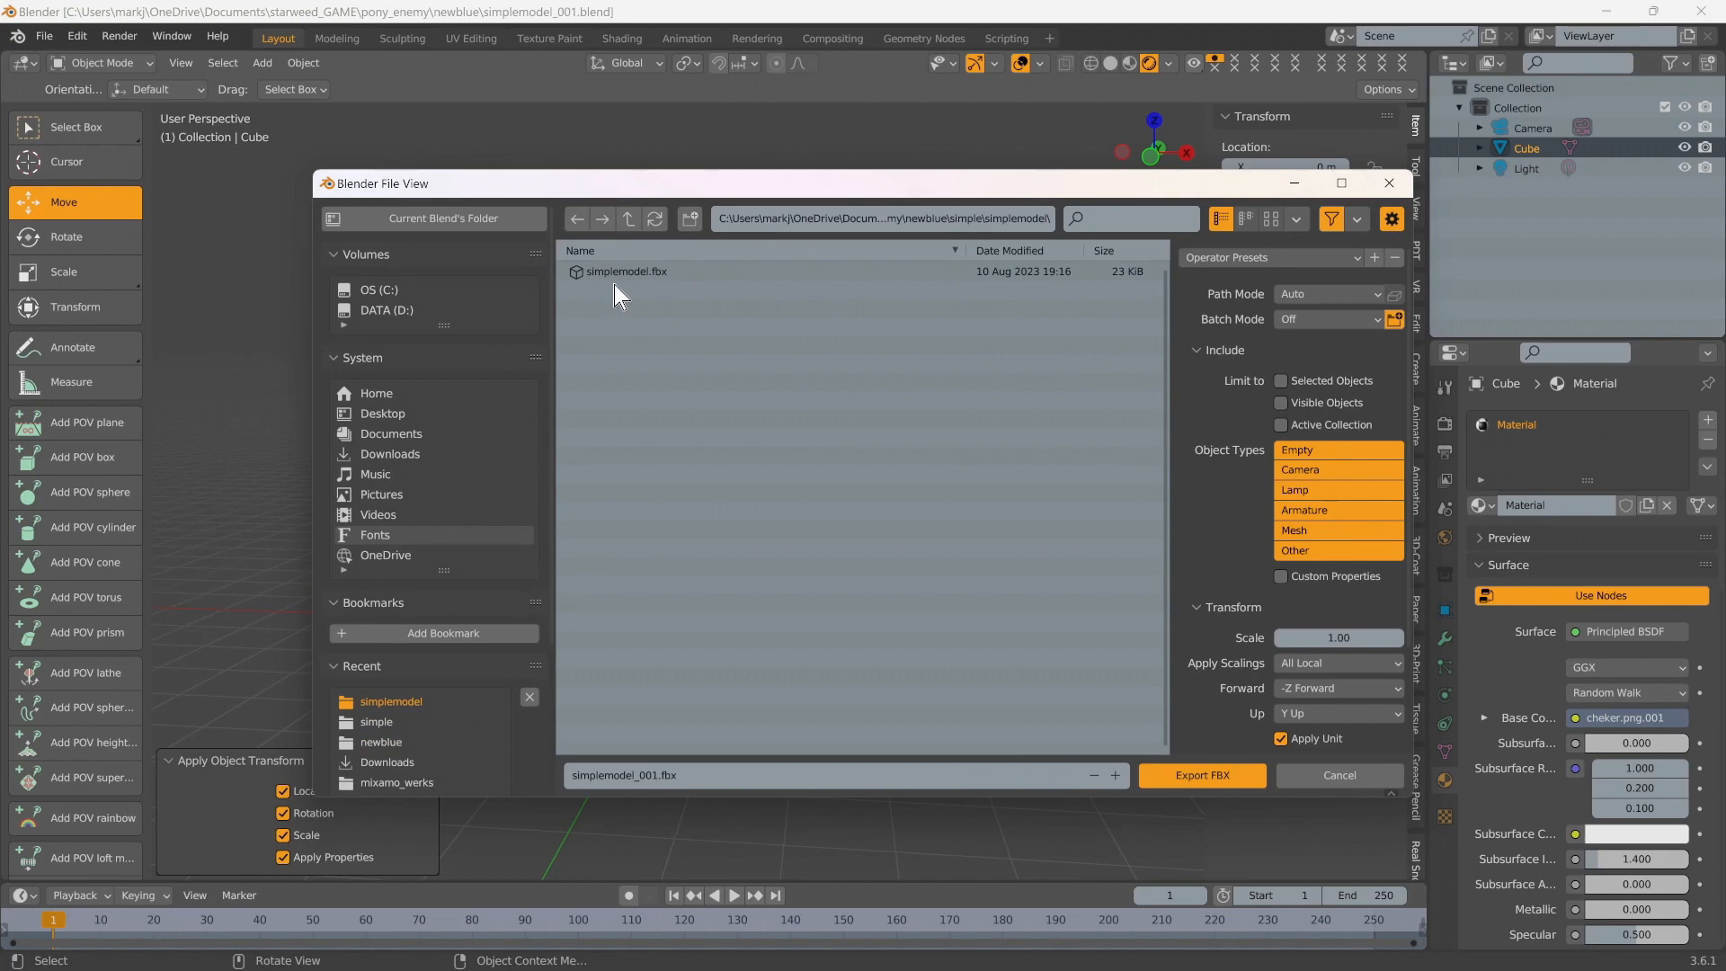
left_click(615, 272)
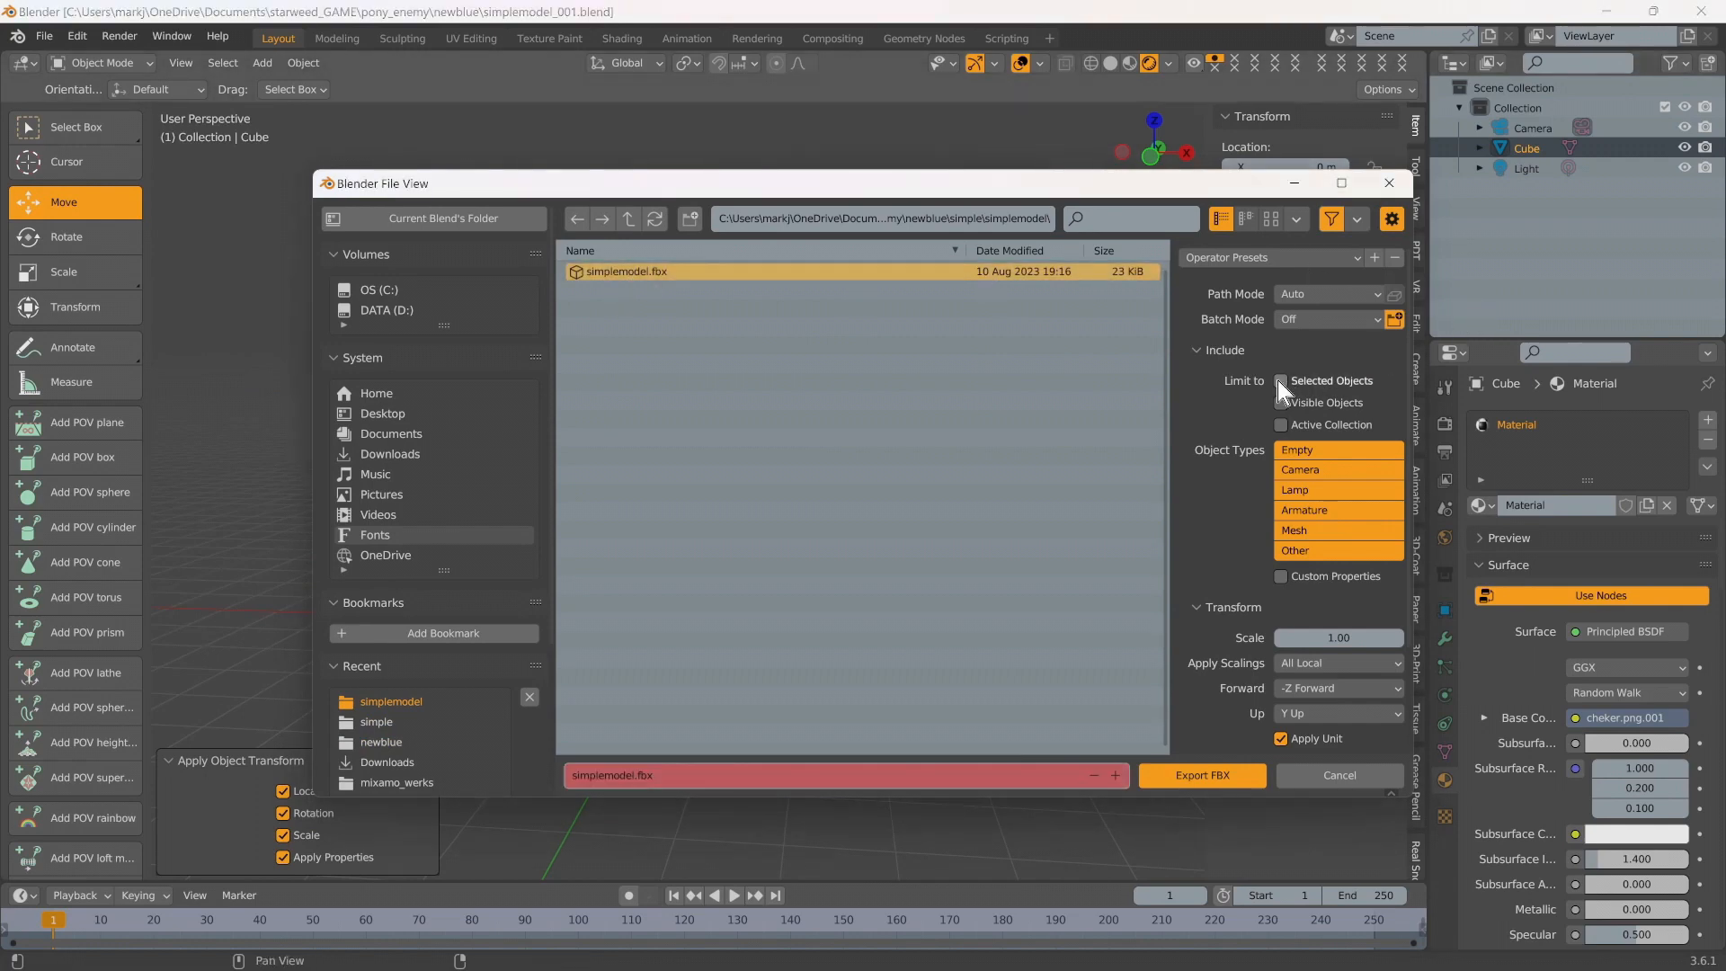
Set the FBX path mode to Copy with embedded textures, and limit the export to selected objects of type Mesh
left_click(1376, 295)
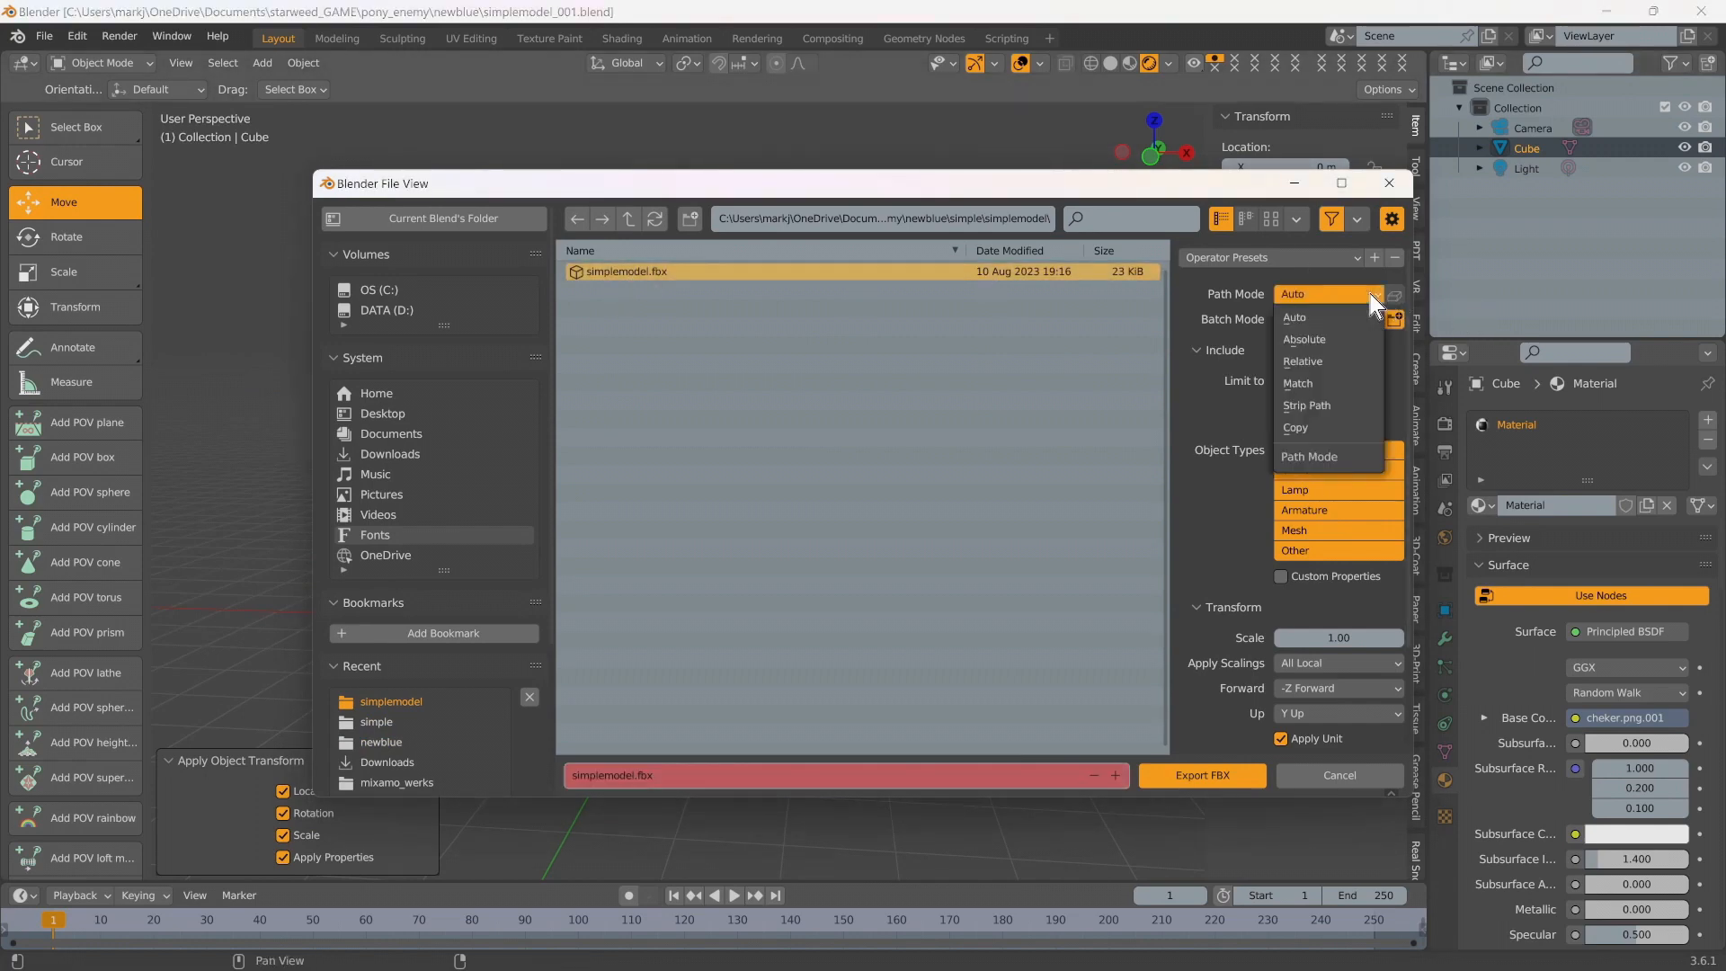
left_click(1322, 429)
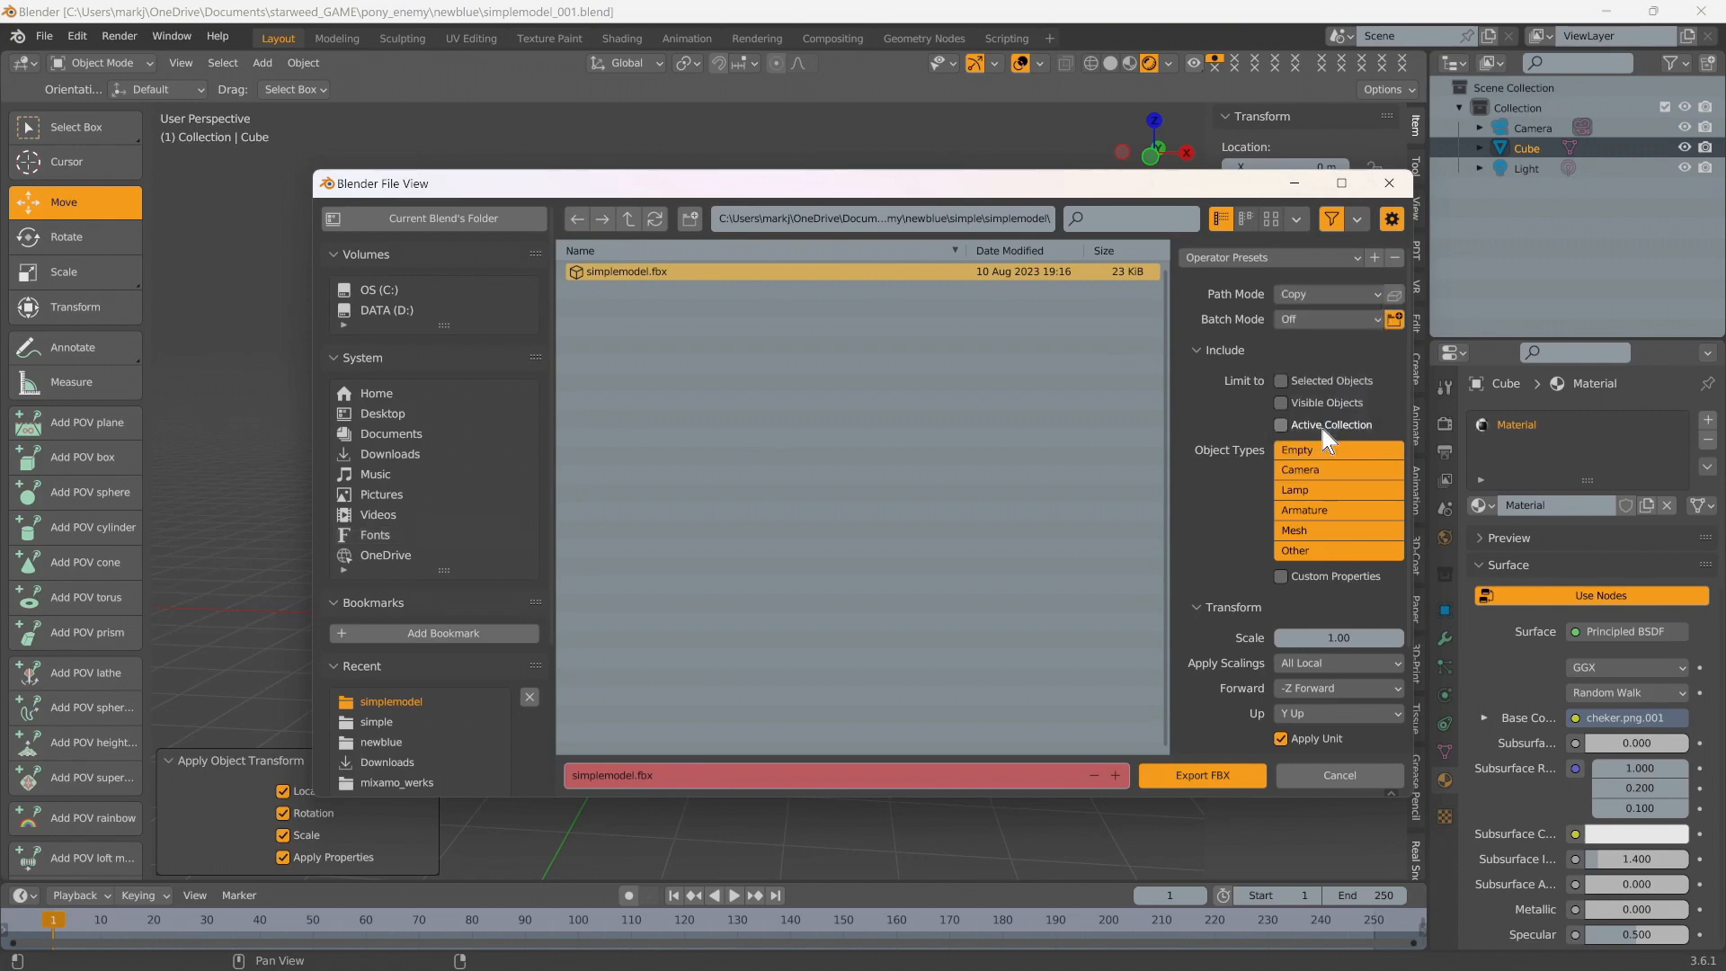
left_click(1394, 297)
left_click(1281, 382)
left_click(1308, 527)
Set the FBX transform options to -Y Forward and Z Up, with Apply Unit and Use Space Transform turned off
scroll(1201, 525, "down", 3)
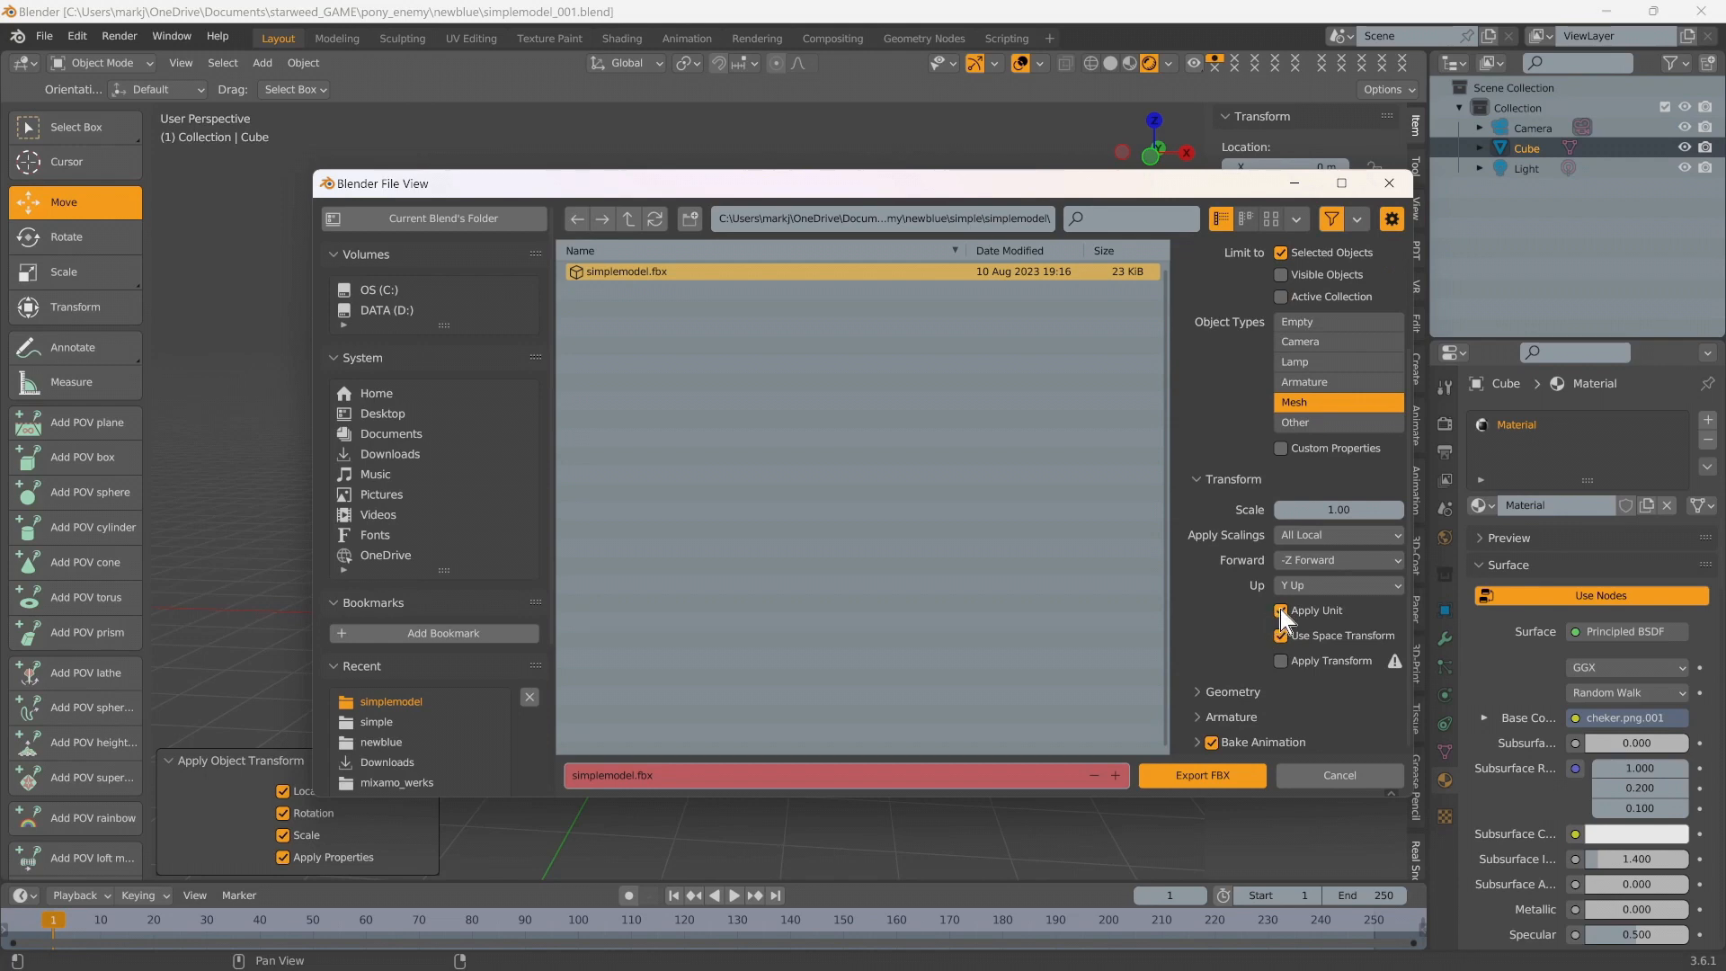
left_click(1281, 636)
left_click(1401, 563)
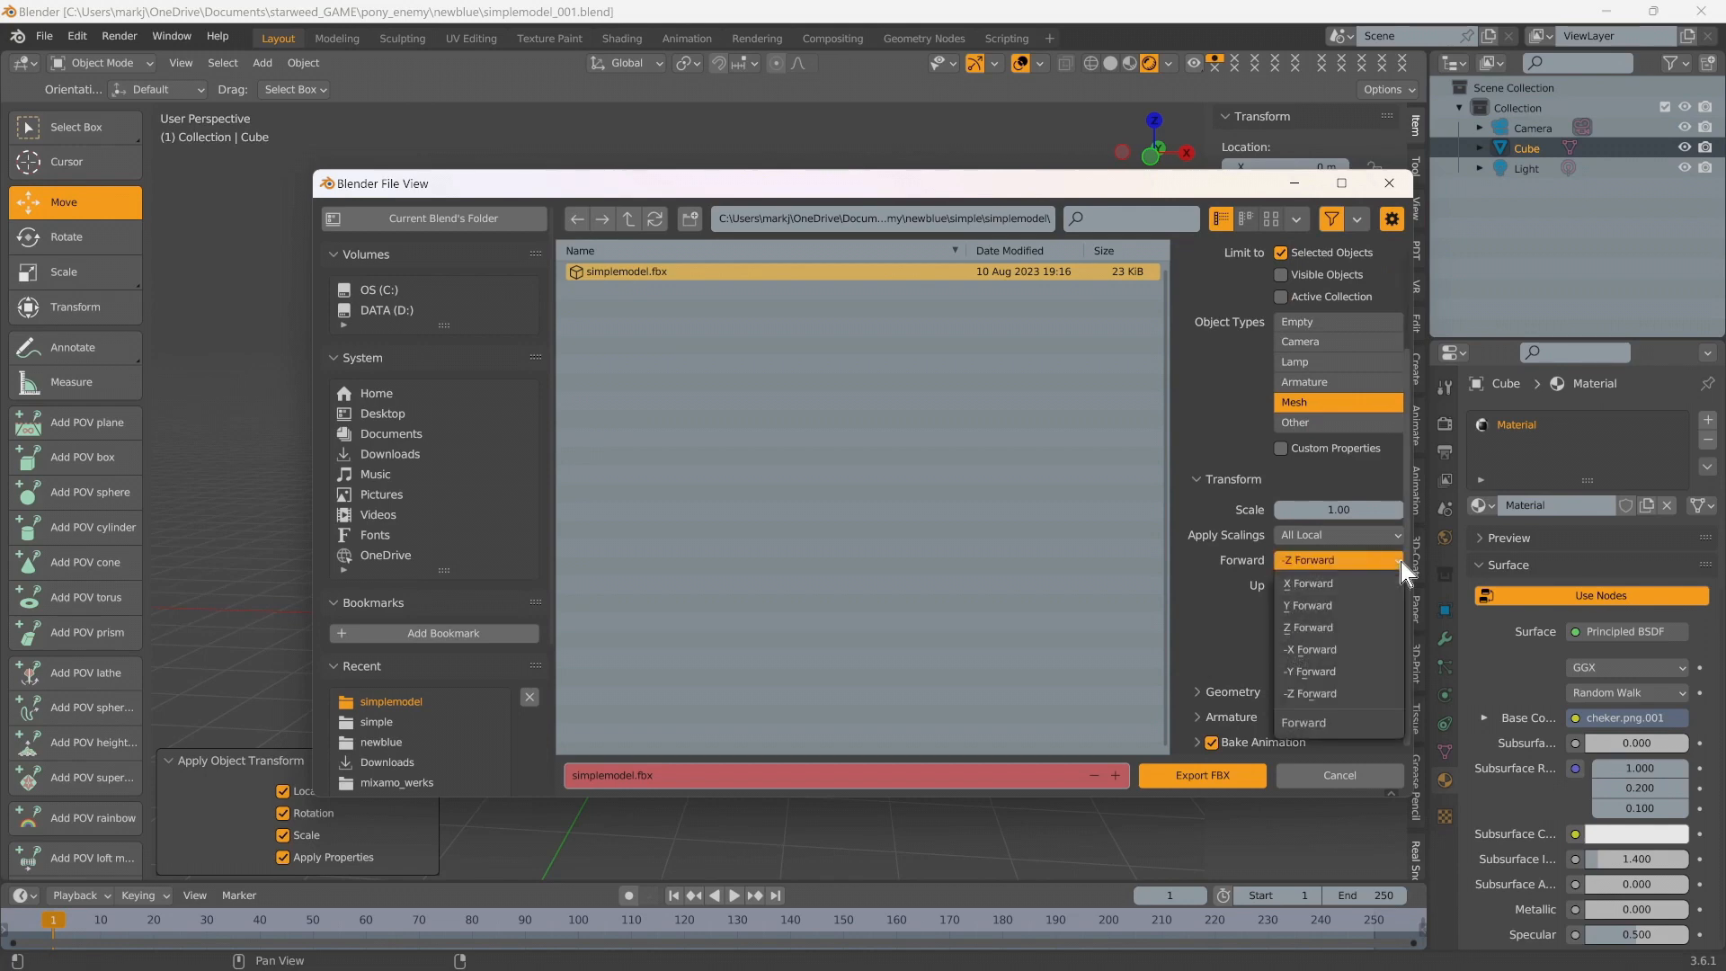
left_click(1343, 671)
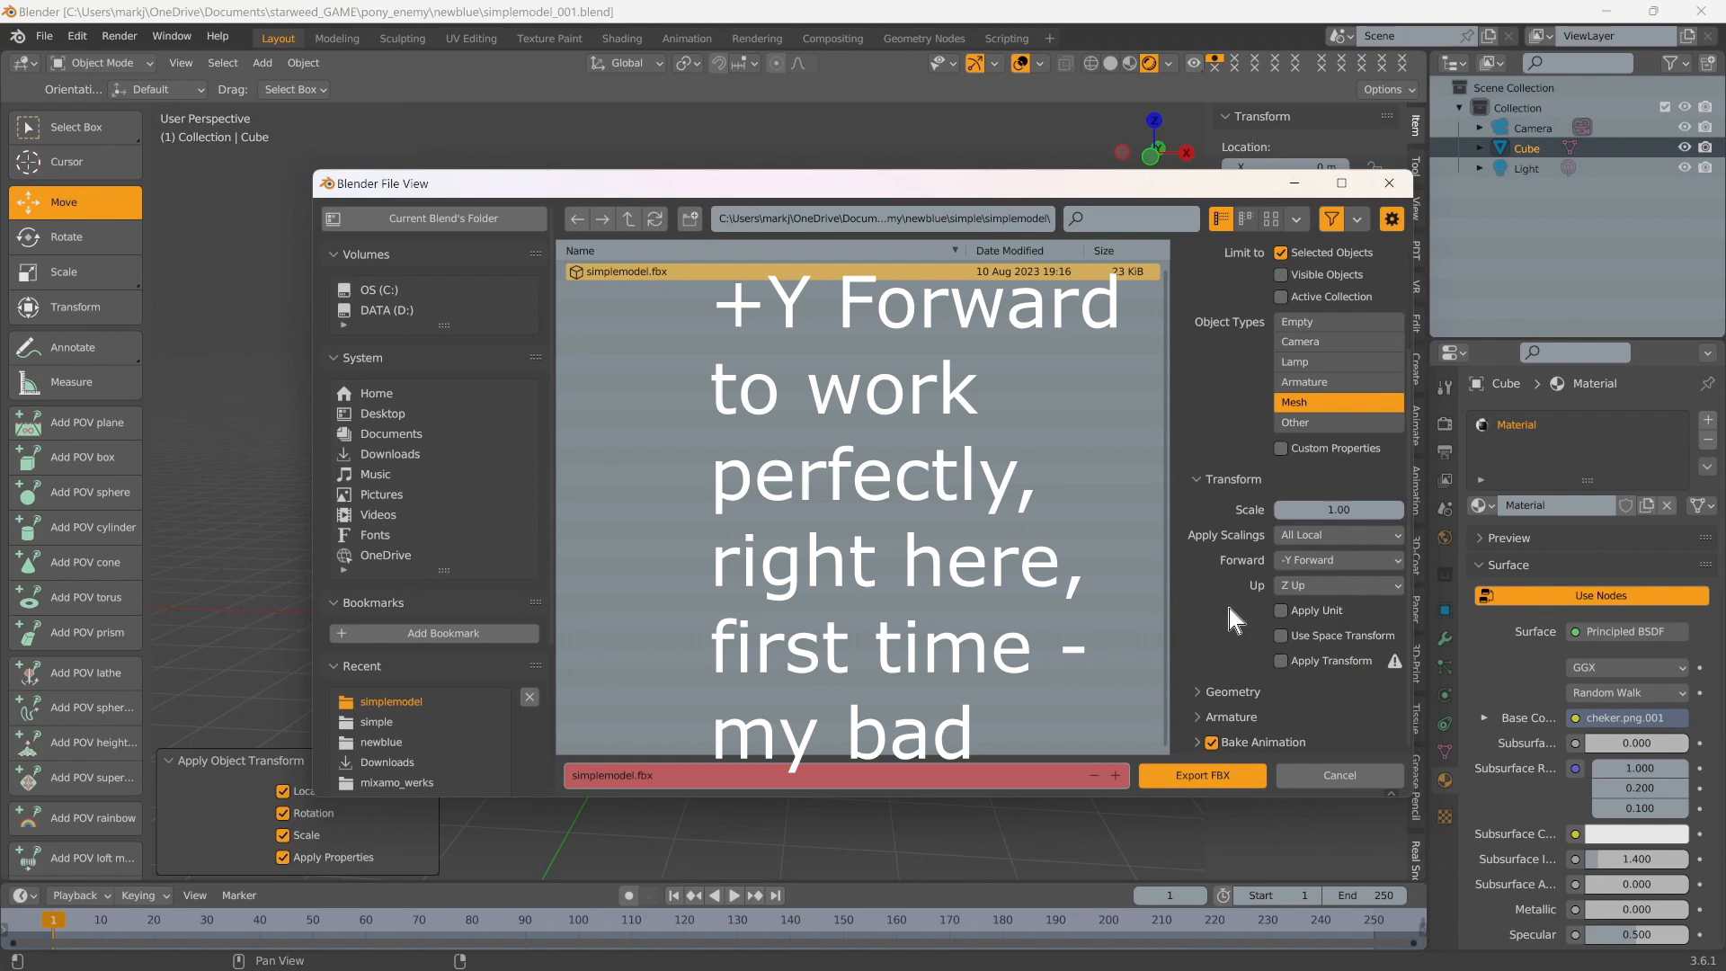
Turn off Add Leaf Bones and Bake Animation for the FBX, and export it as checkersimplemodel.fbx
left_click(1198, 692)
scroll(1265, 654, "down", 4)
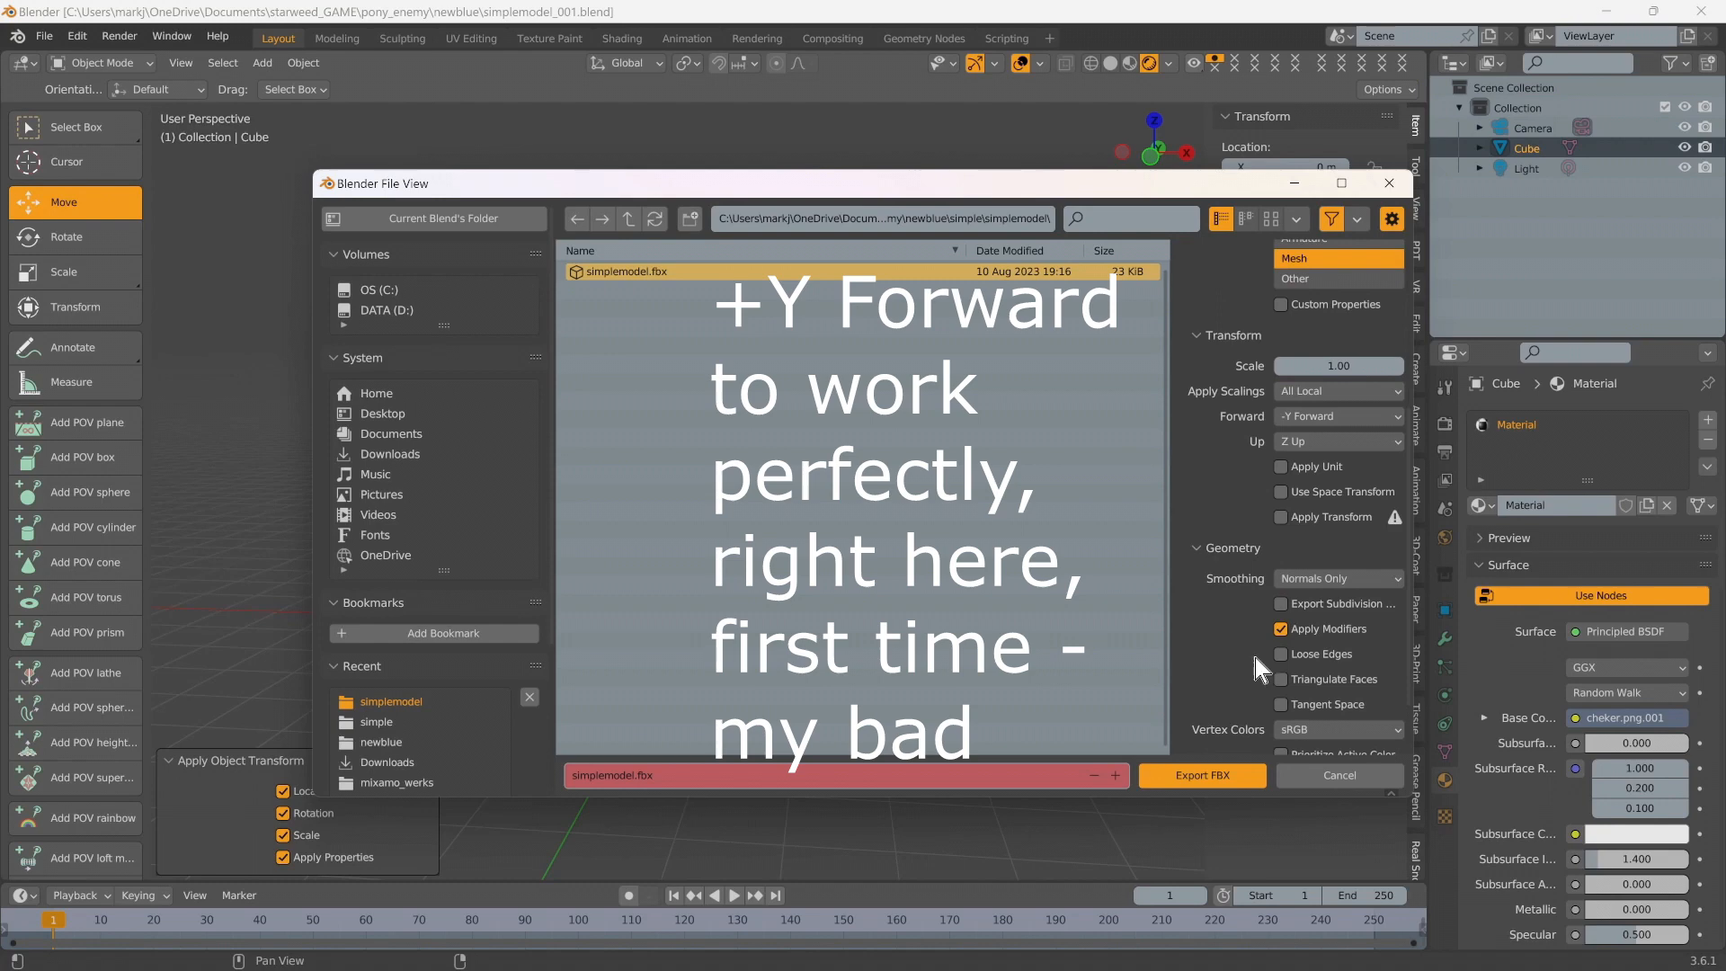
scroll(1256, 633, "down", 2)
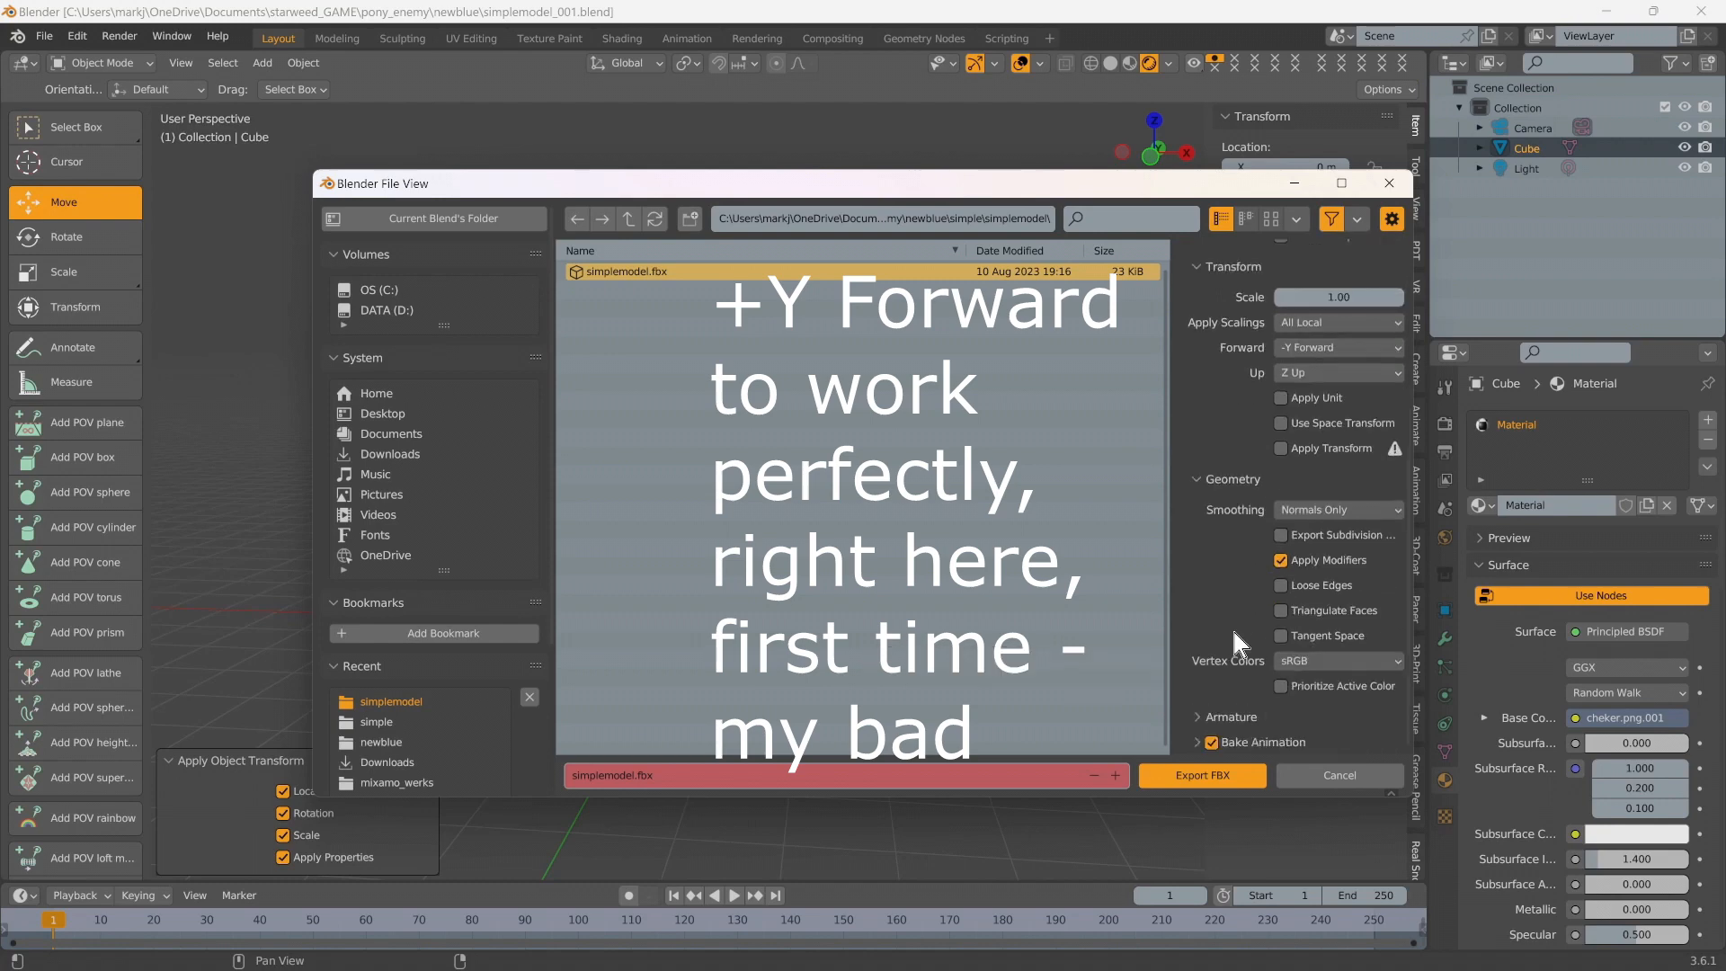
left_click(1200, 716)
scroll(1238, 650, "down", 4)
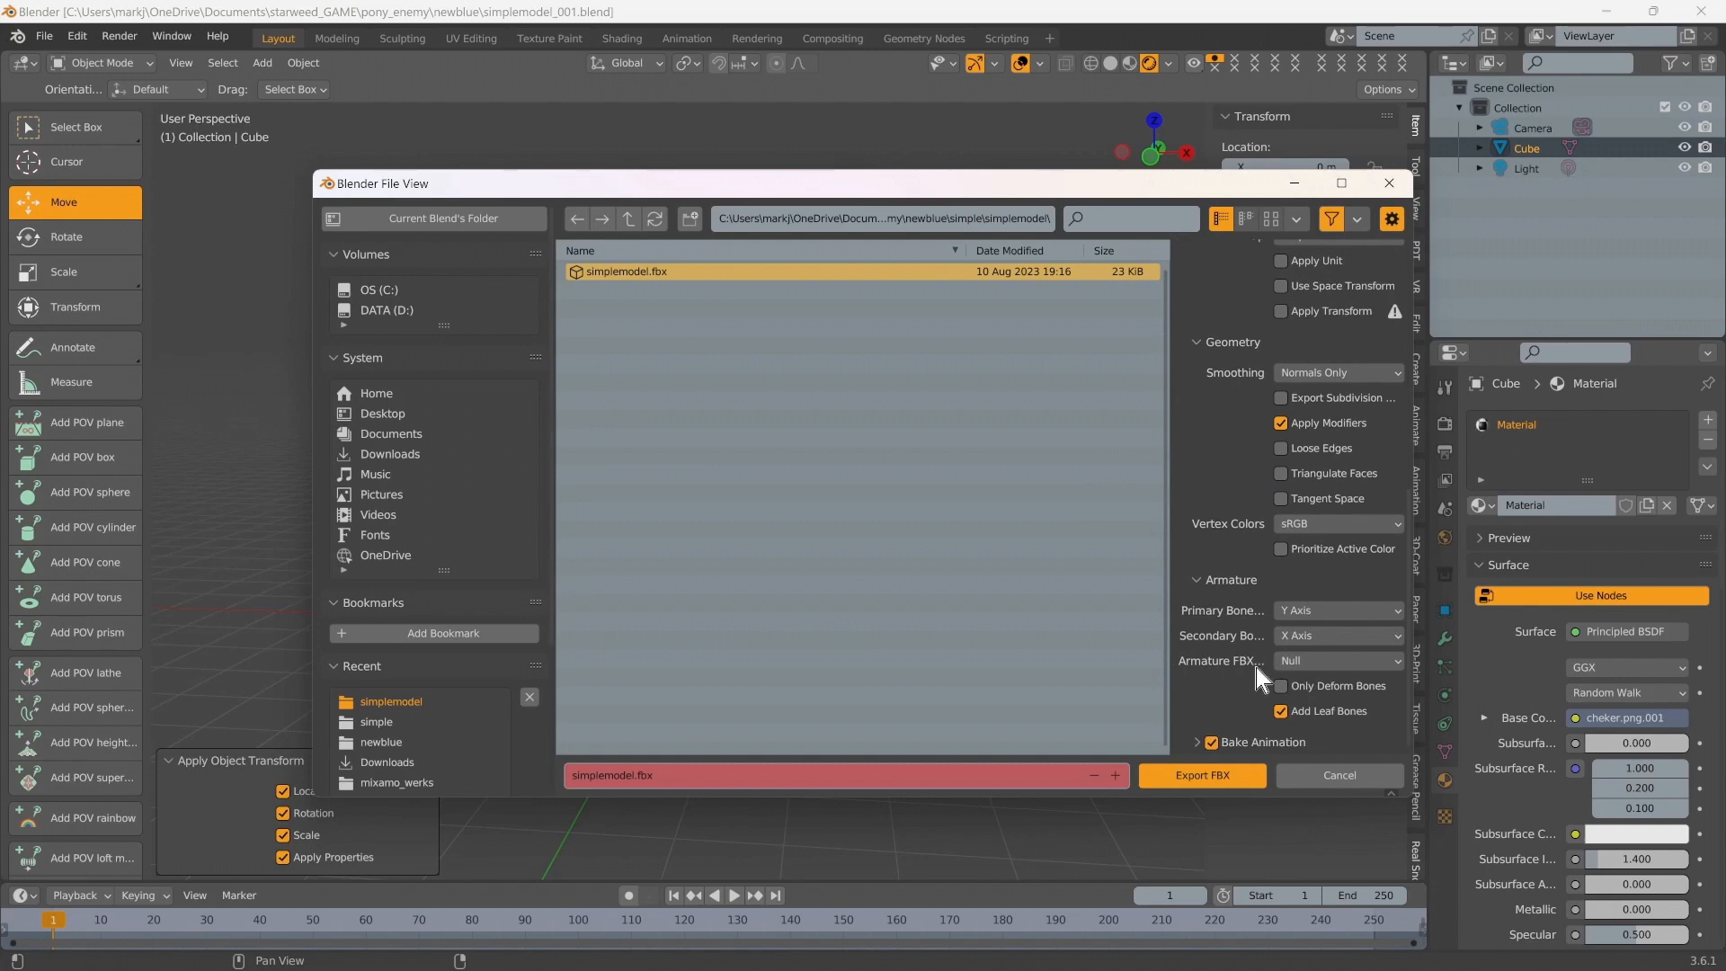
left_click(1281, 710)
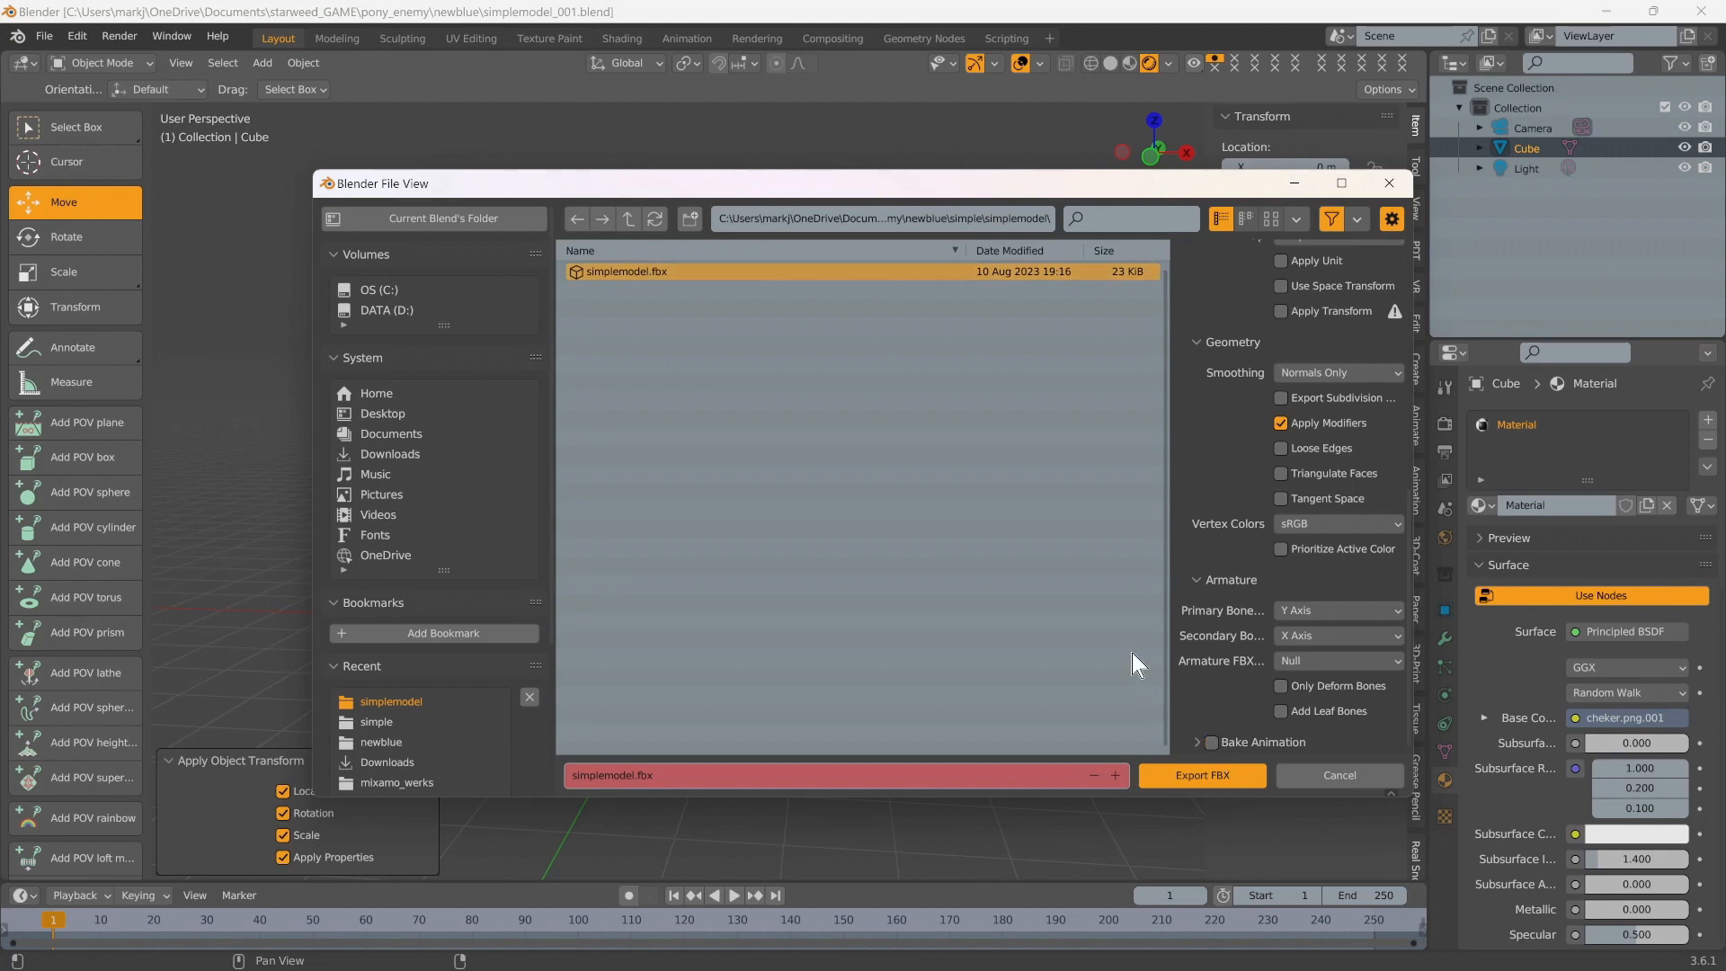
left_click(1190, 779)
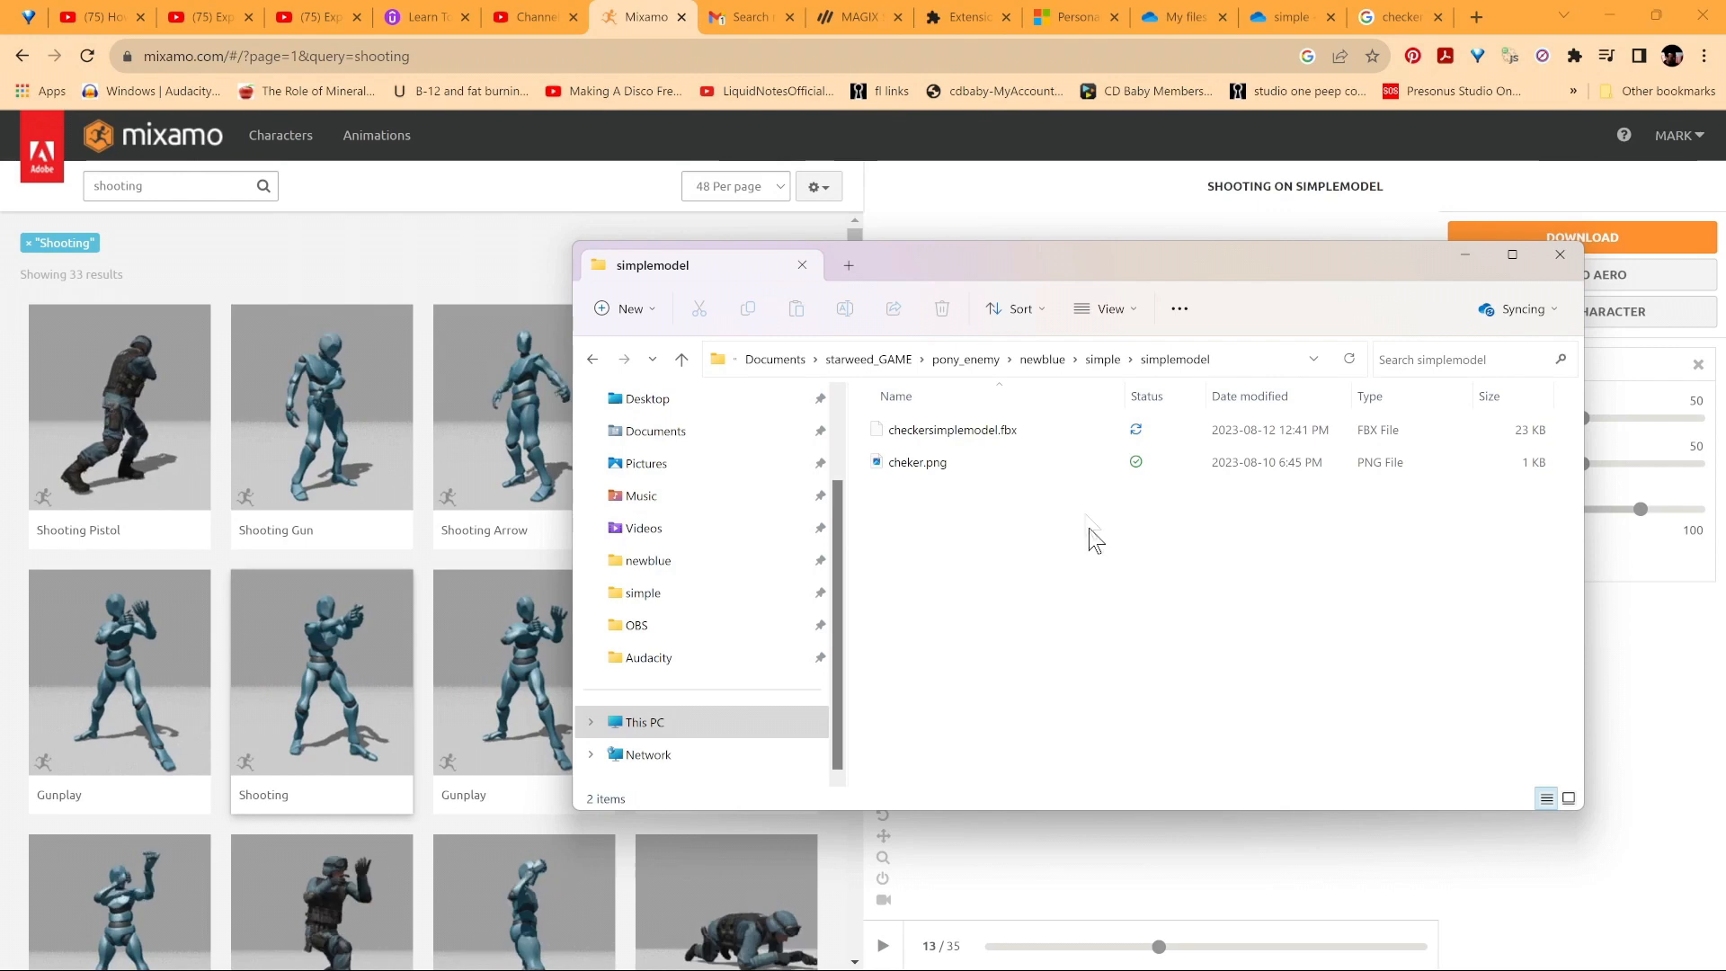
Compress checkersimplemodel.fbx and cheker.png together into checkersimplemodel.zip in the simplemodel folder
left_click_drag(1093, 530, 951, 412)
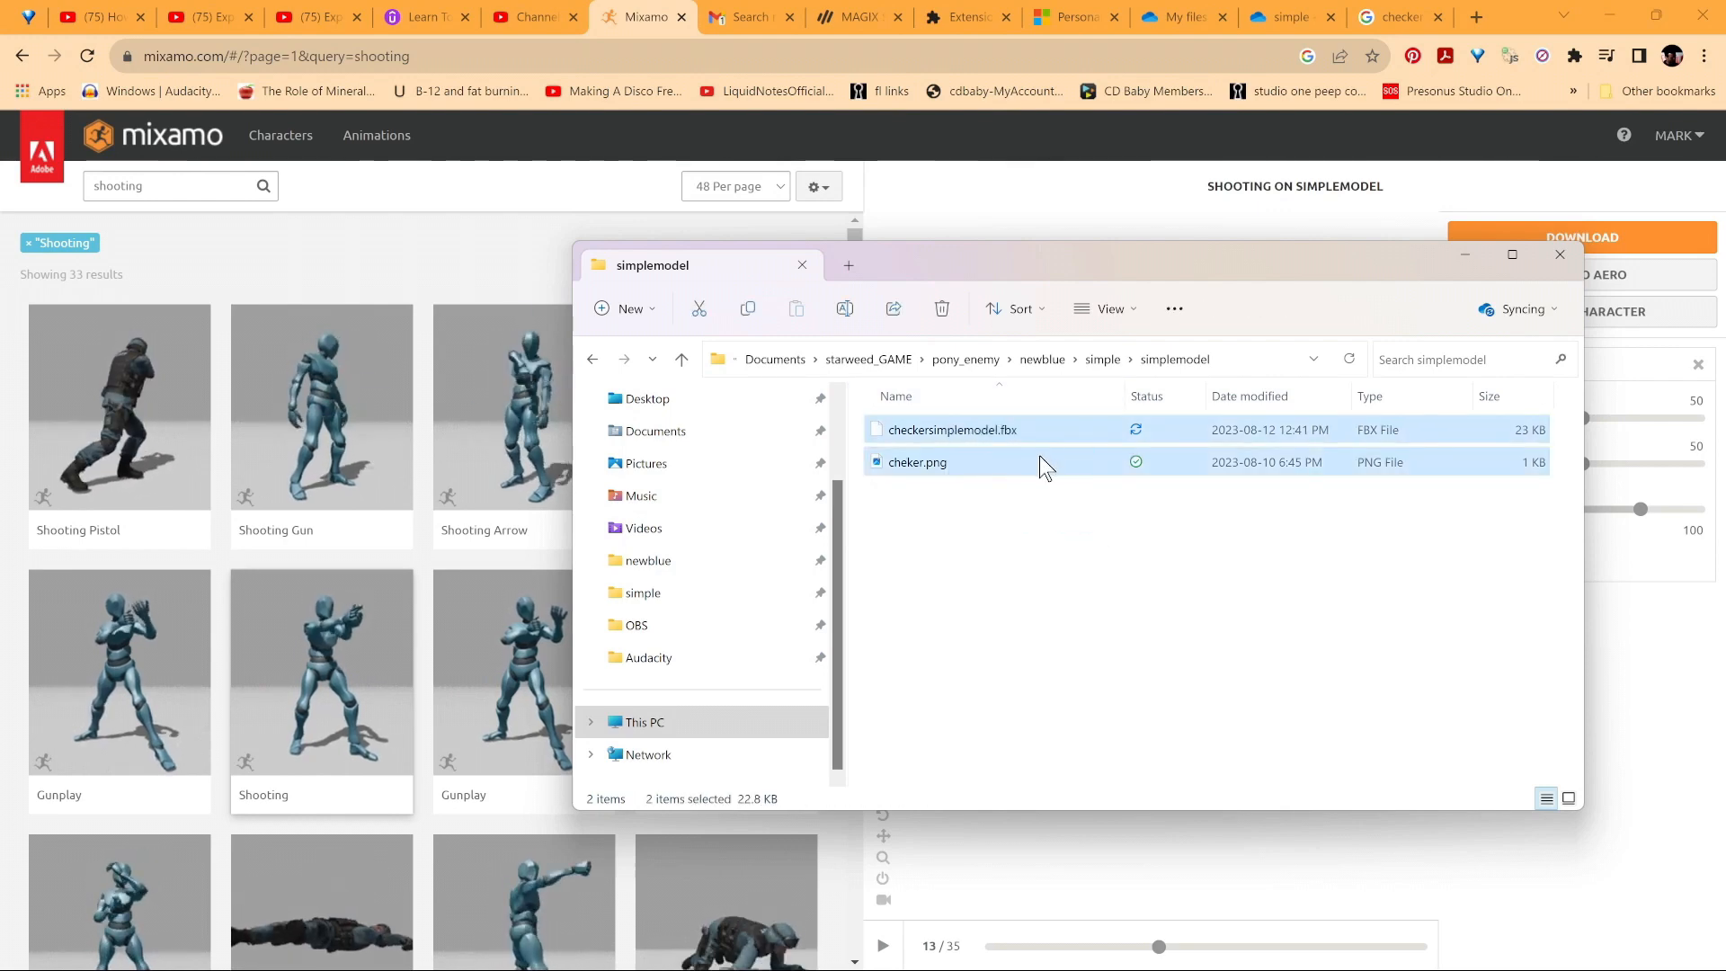
right_click(1040, 464)
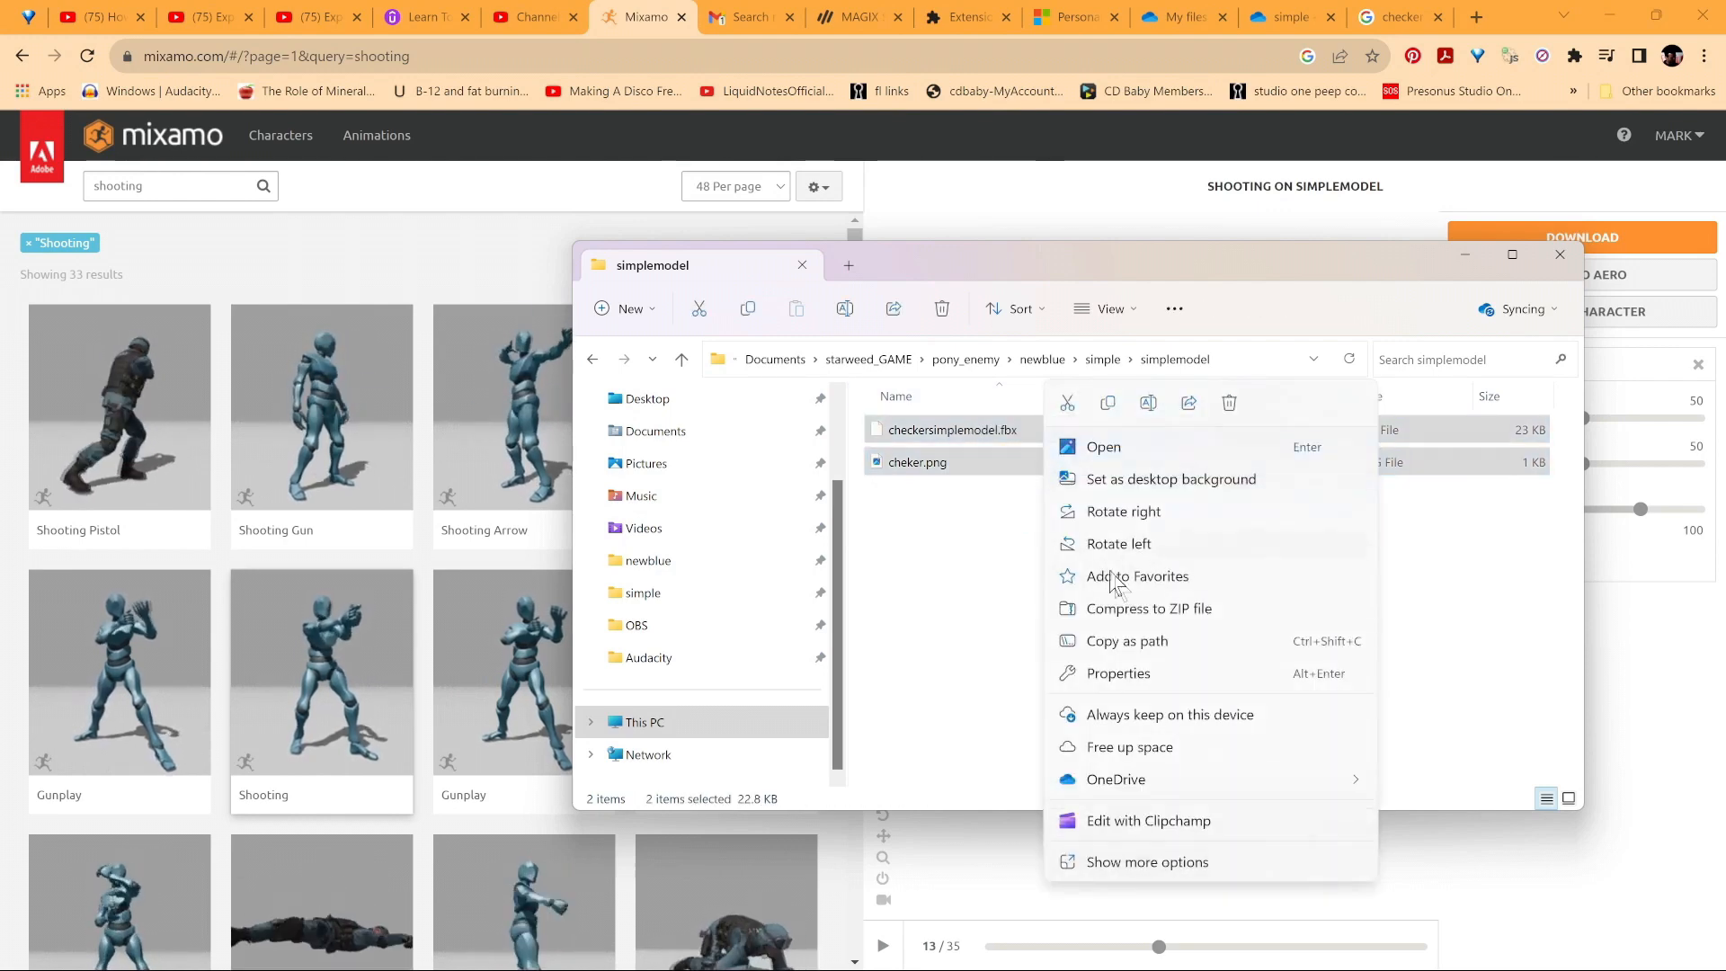
left_click(1131, 612)
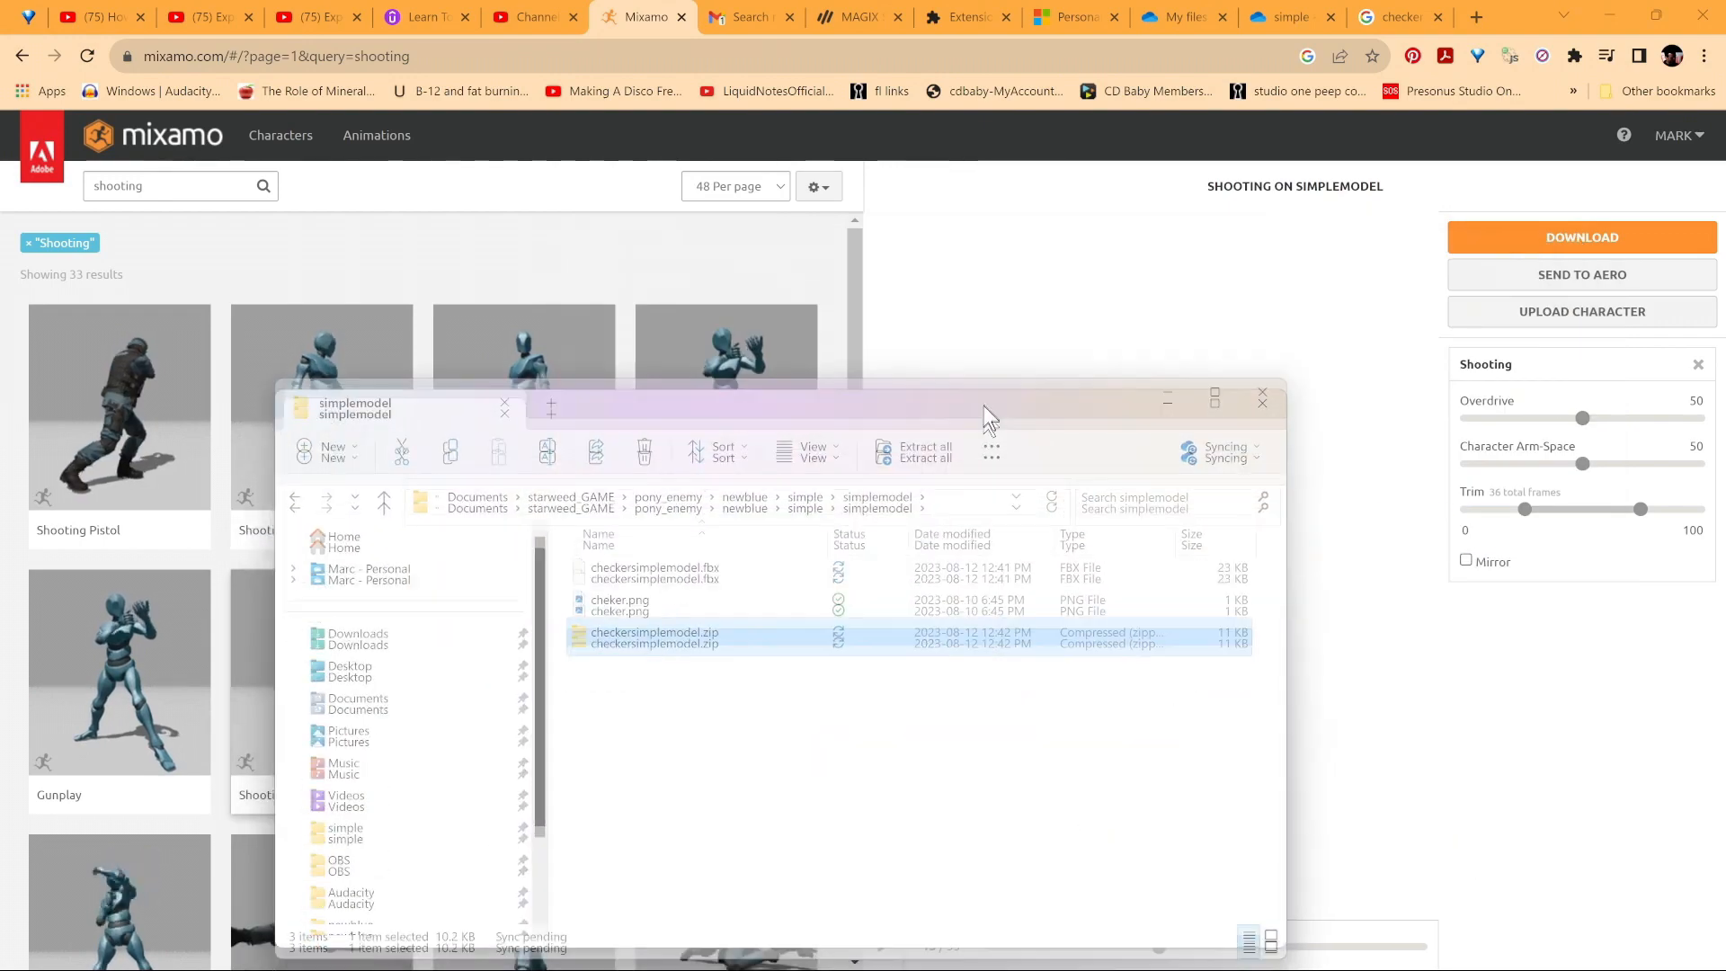
Upload checkersimplemodel.zip to Mixamo as a new character
left_click(1593, 315)
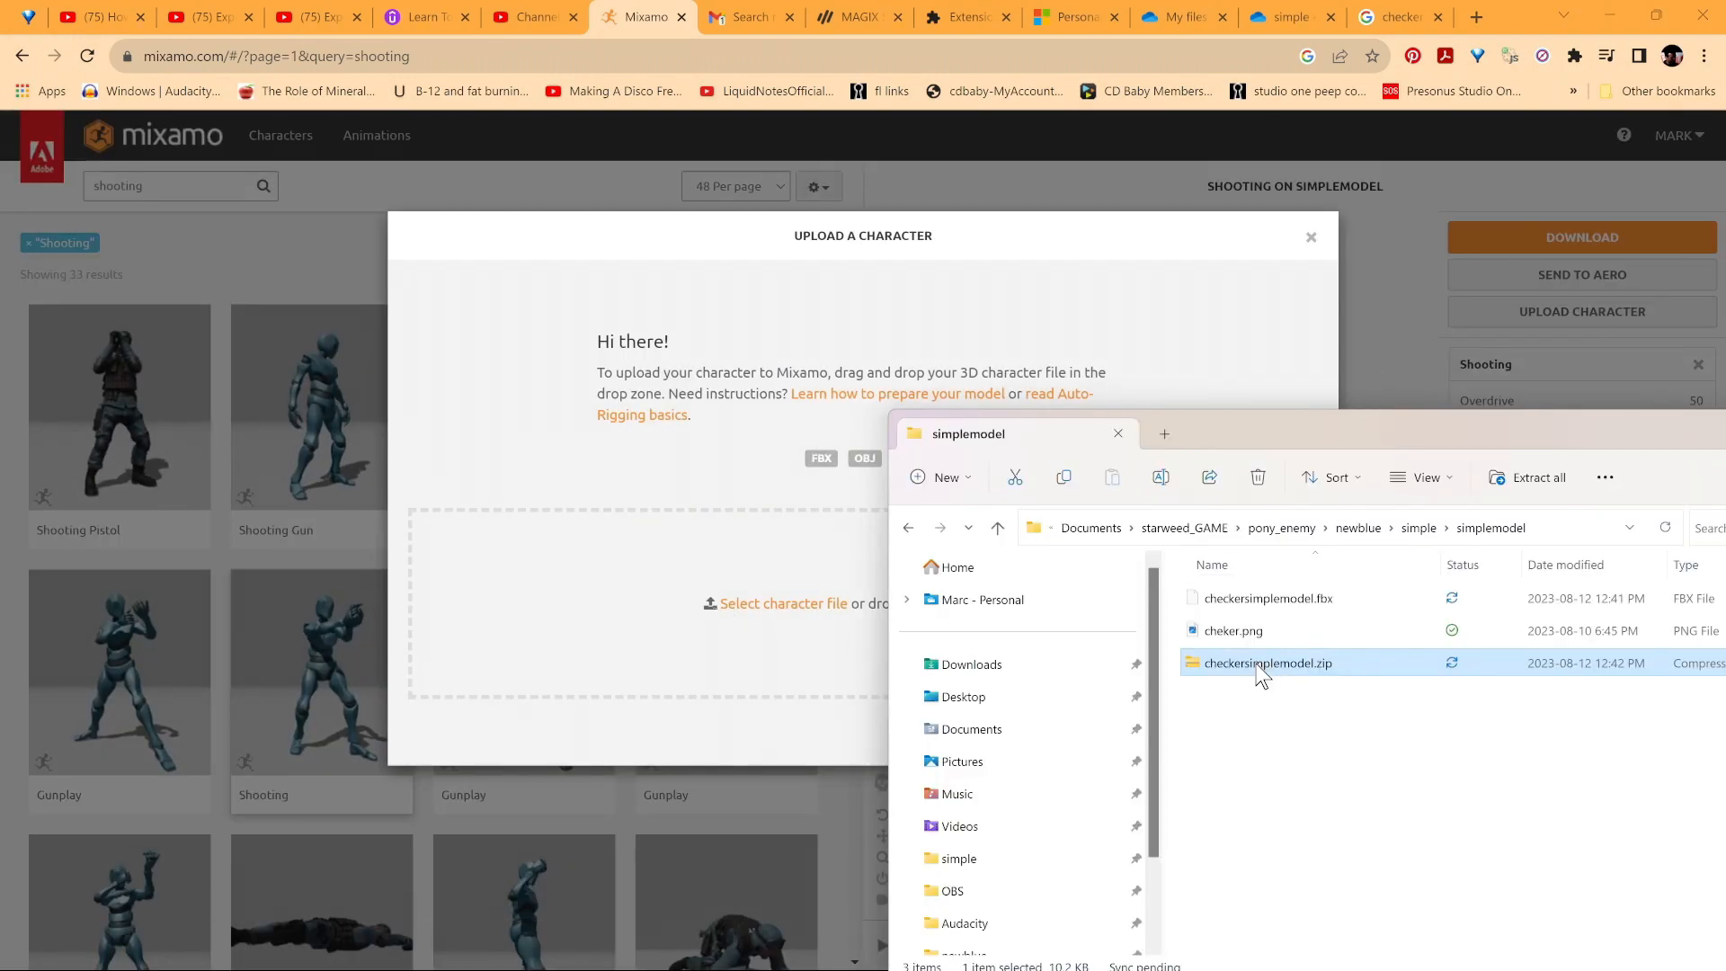
left_click_drag(1254, 669, 763, 640)
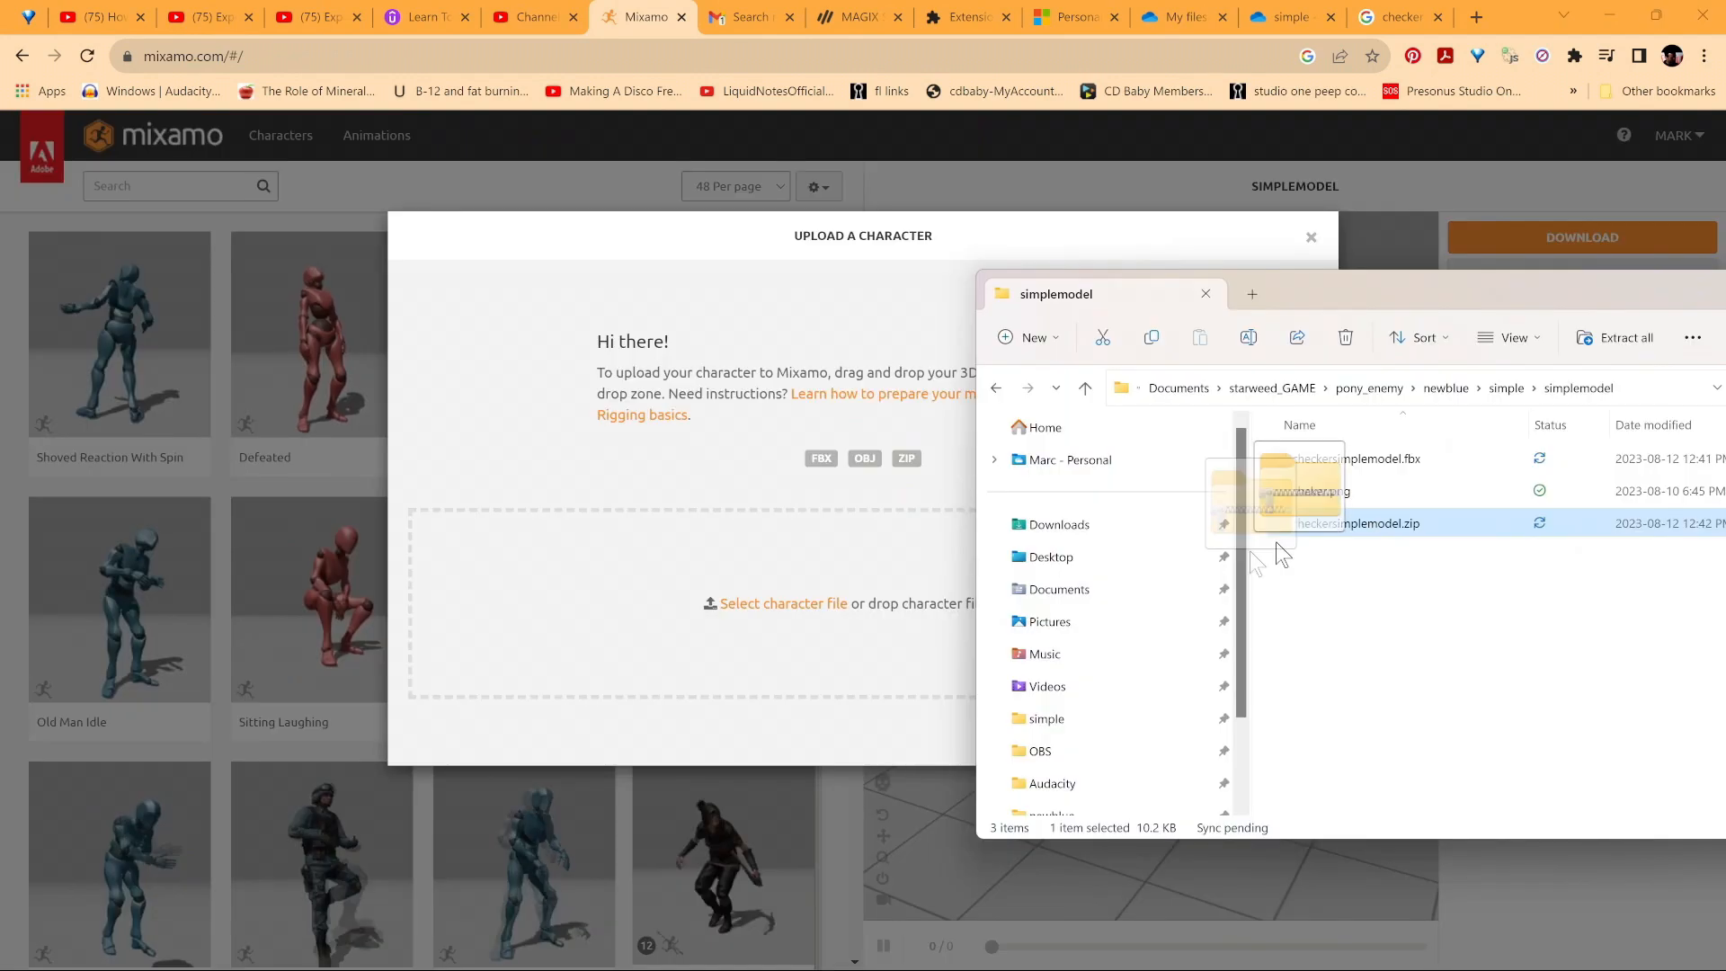
left_click_drag(1268, 521, 816, 645)
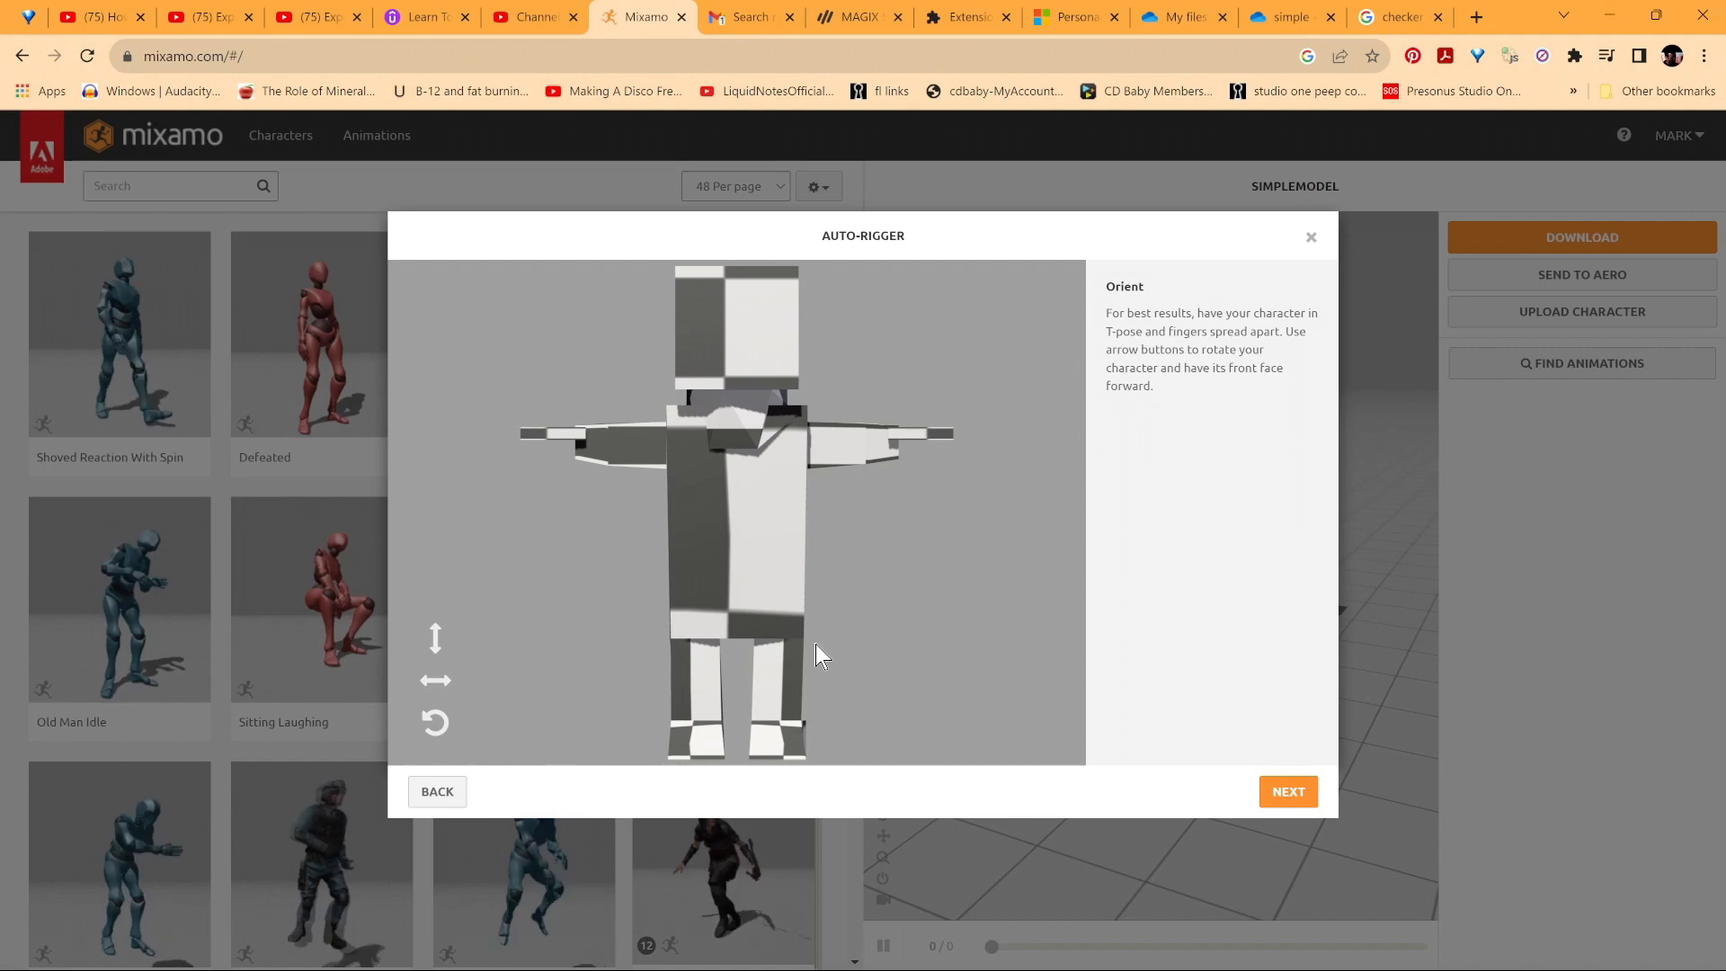
Compare the character's facing direction with the Blender model, rotate it on the Y-axis in Mixamo until its front faces forward, and accept the orientation
mouse_move(1310, 948)
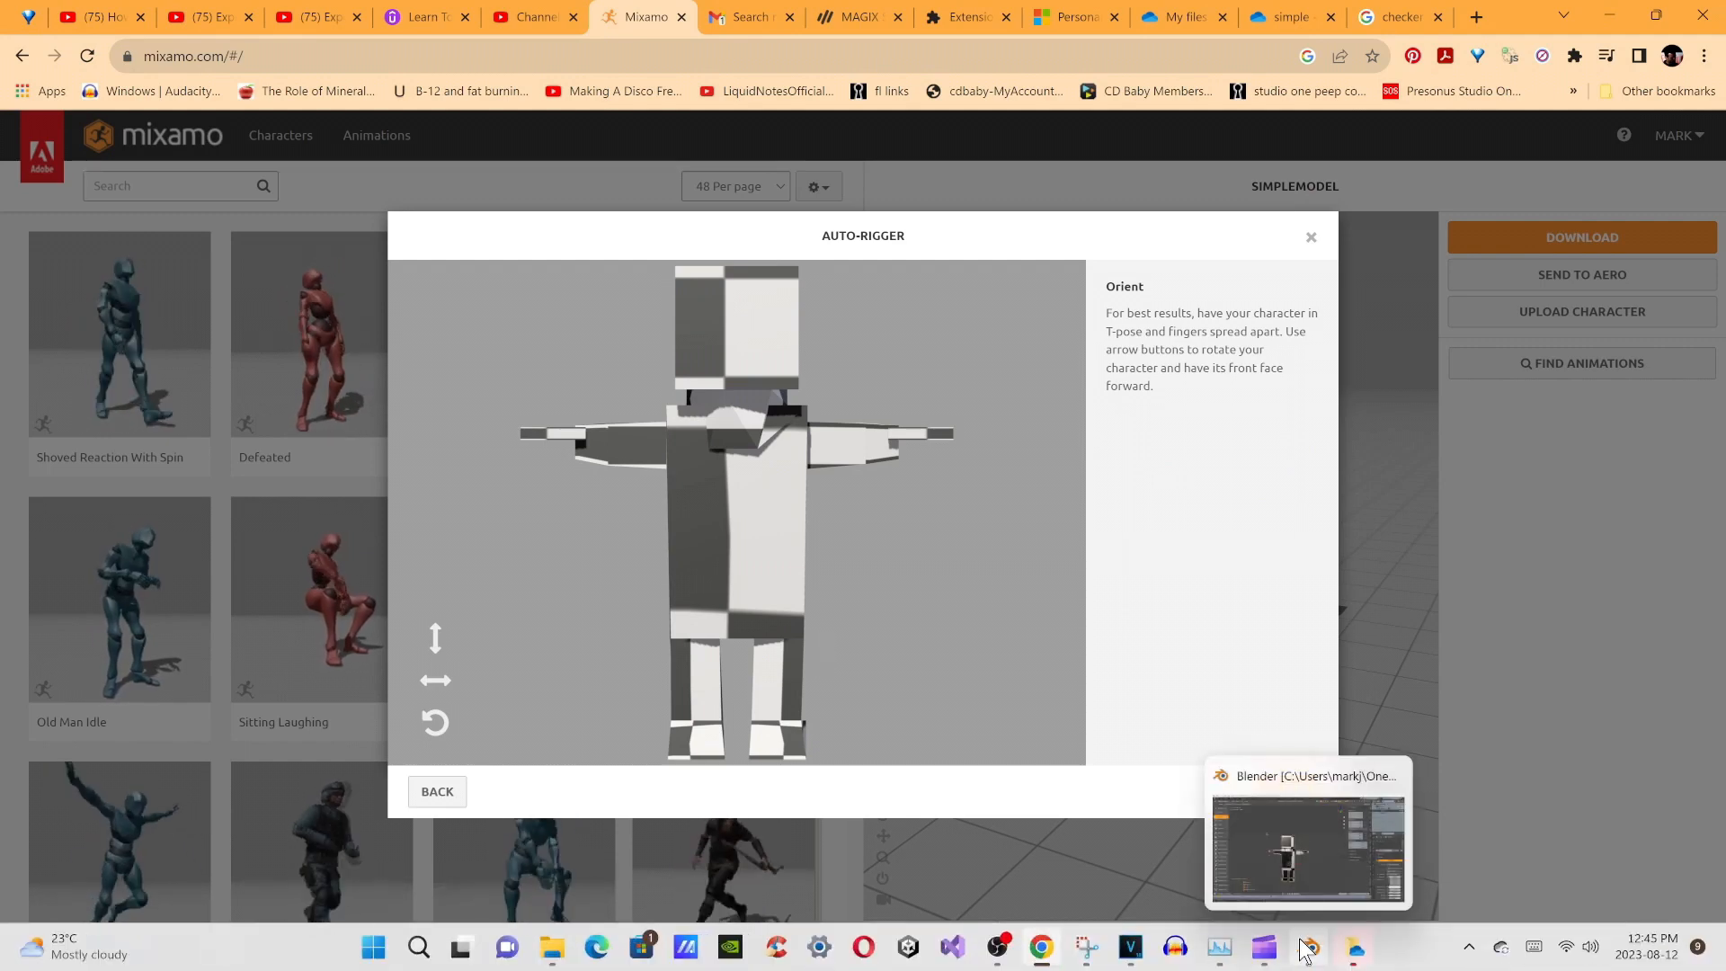
left_click(1292, 888)
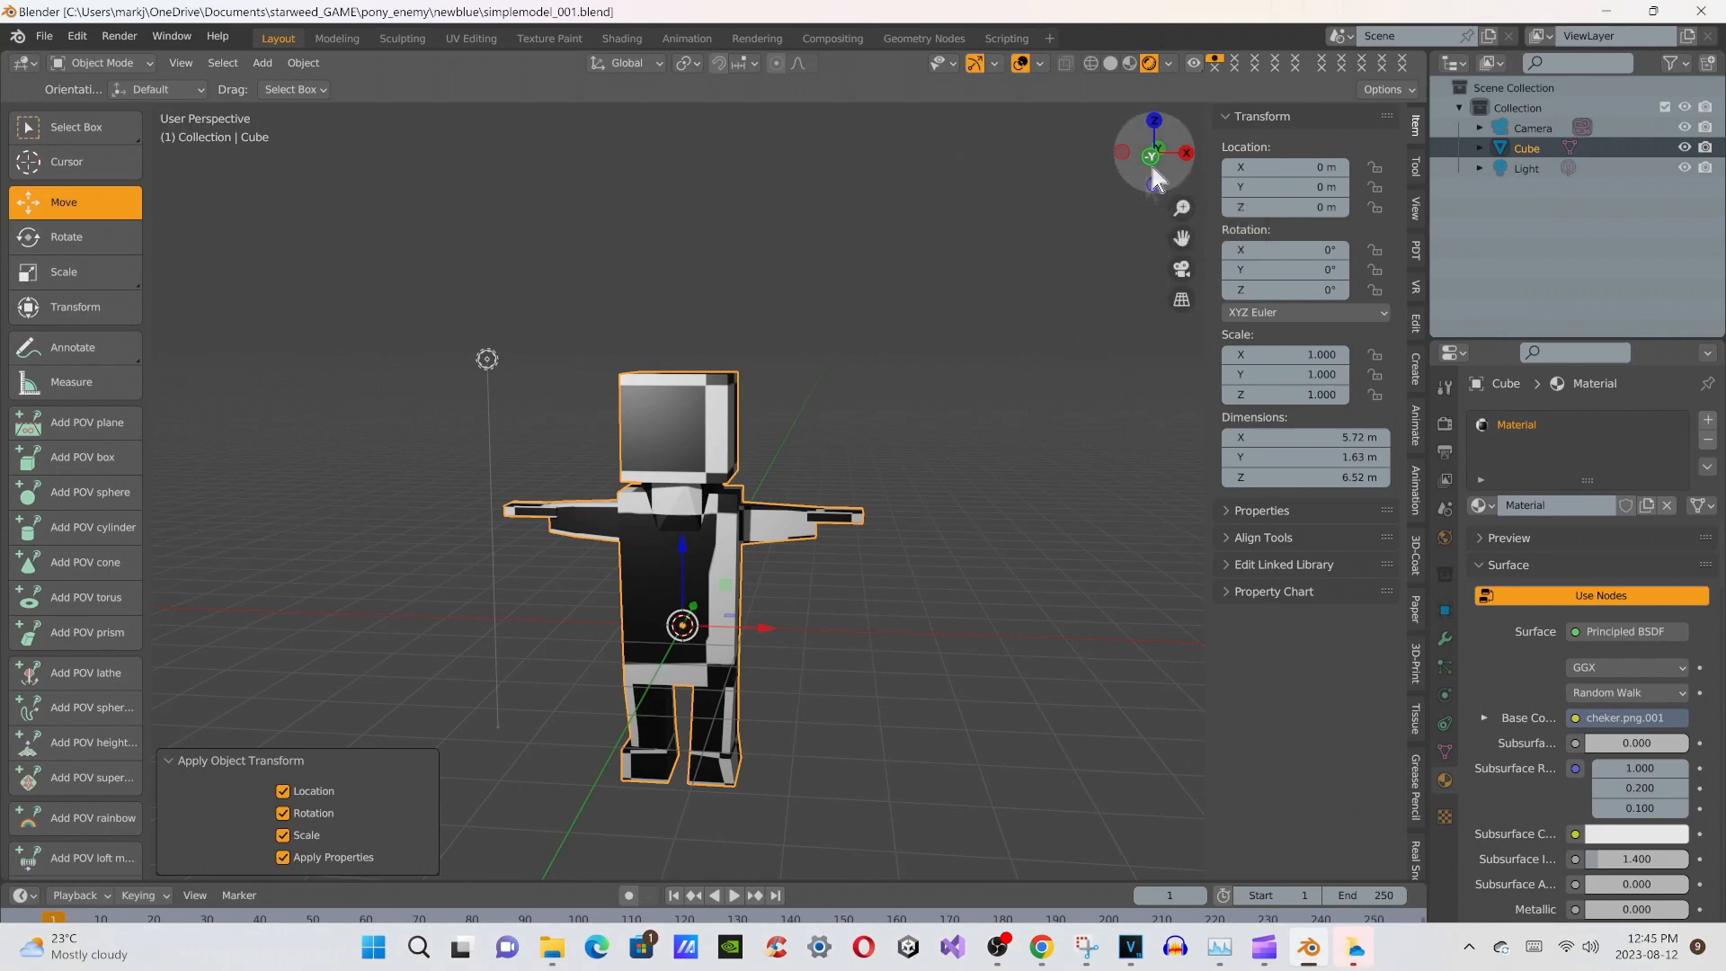
middle_click_drag(1097, 278, 1039, 343)
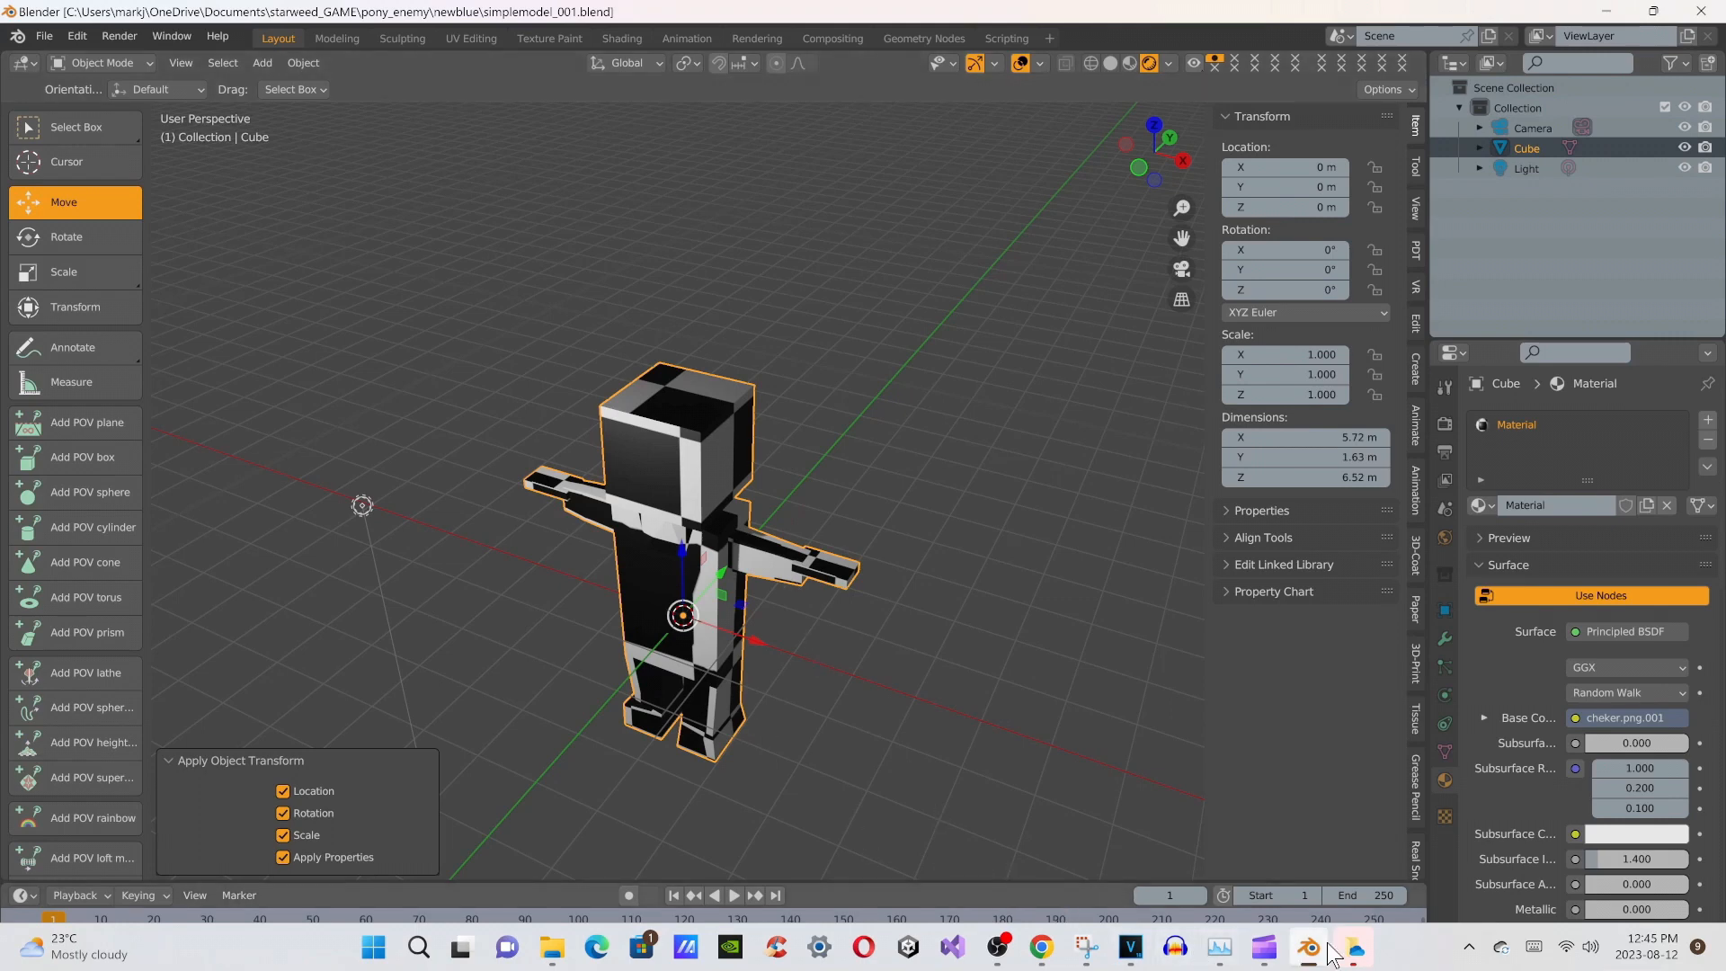
mouse_move(1223, 956)
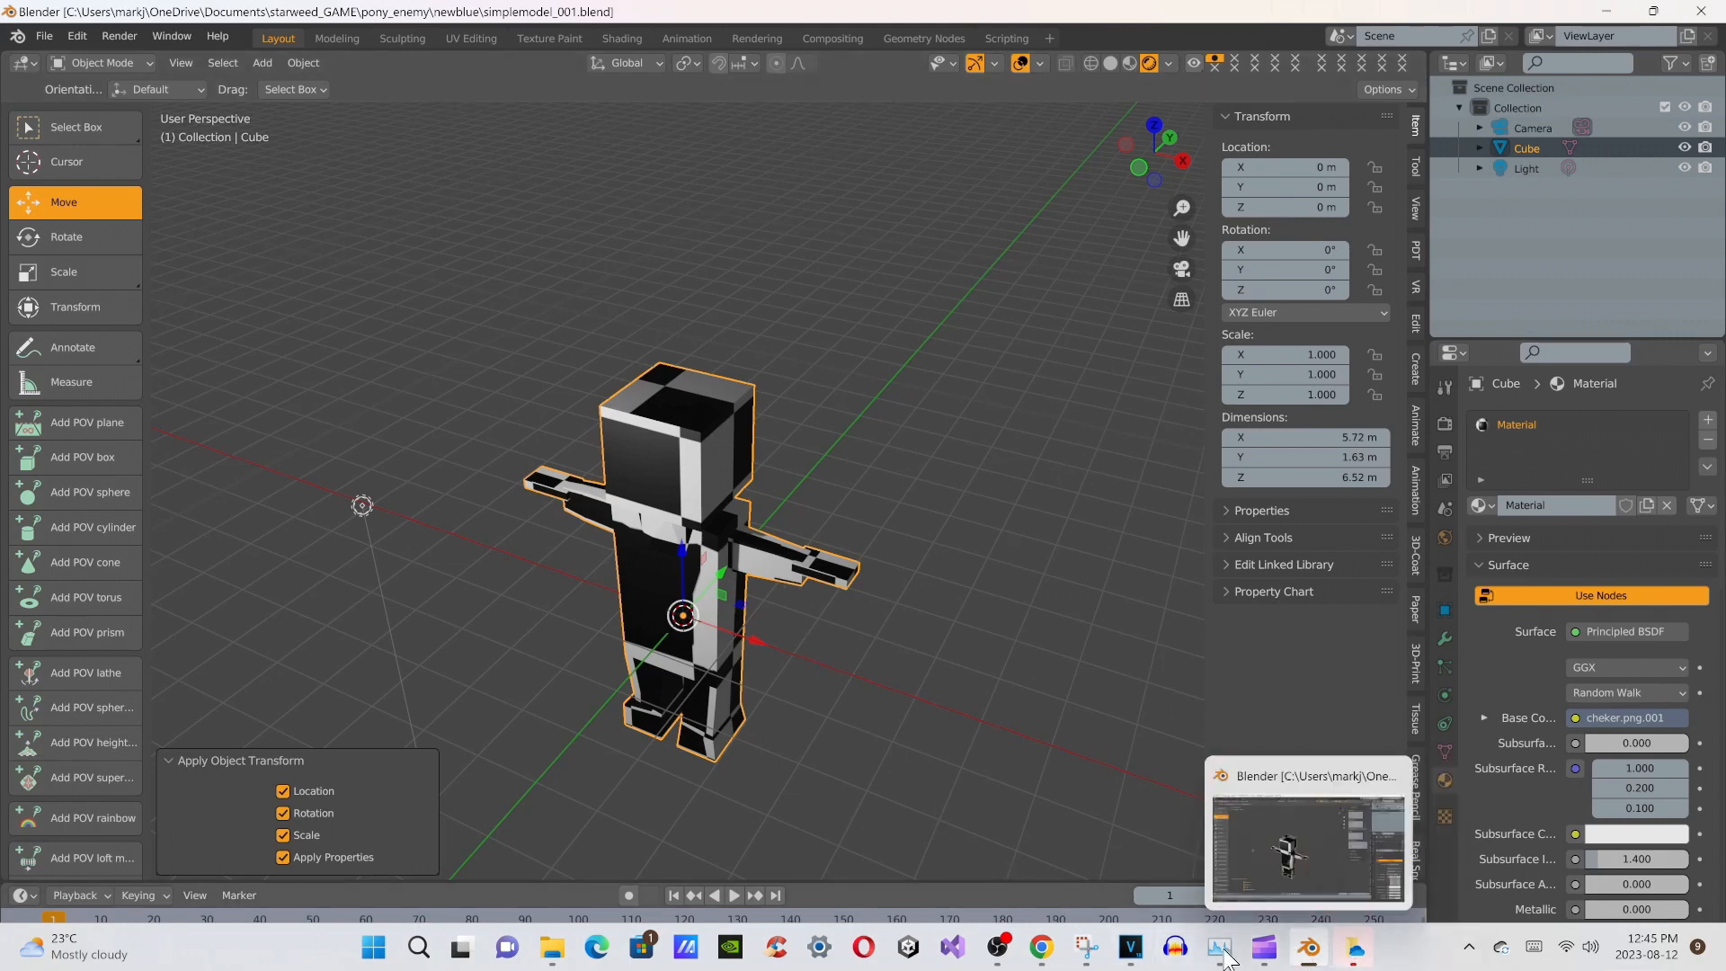
left_click(1039, 951)
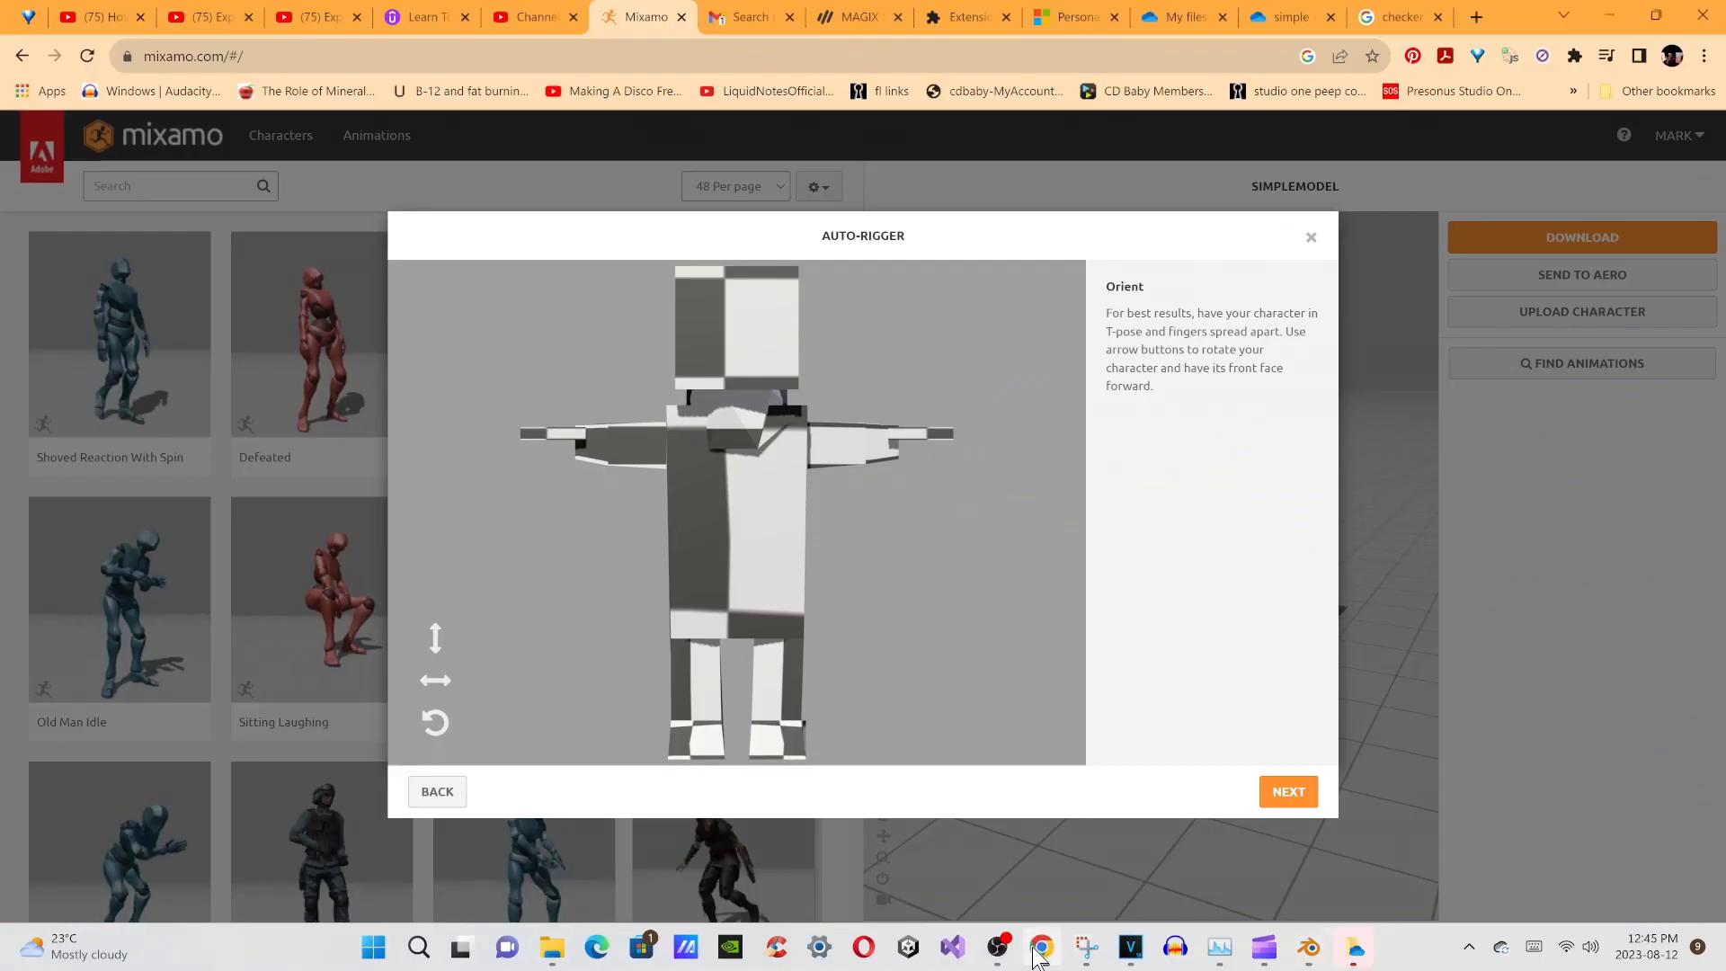
left_click(435, 682)
left_click(435, 683)
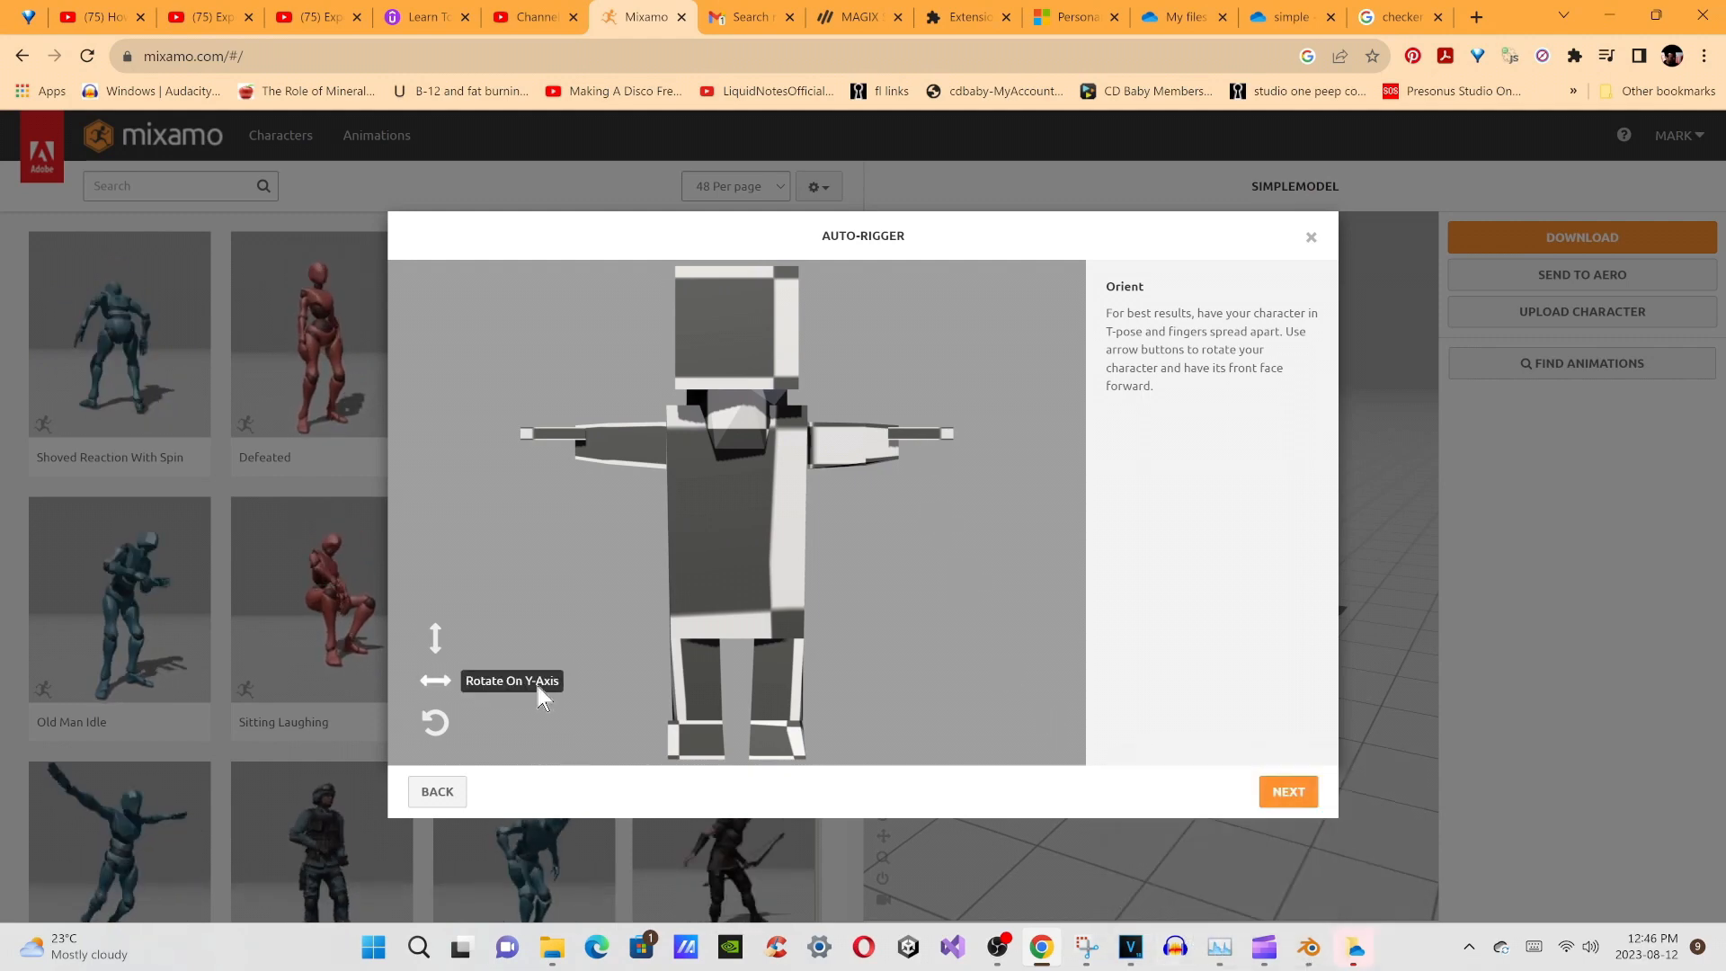
left_click(1292, 793)
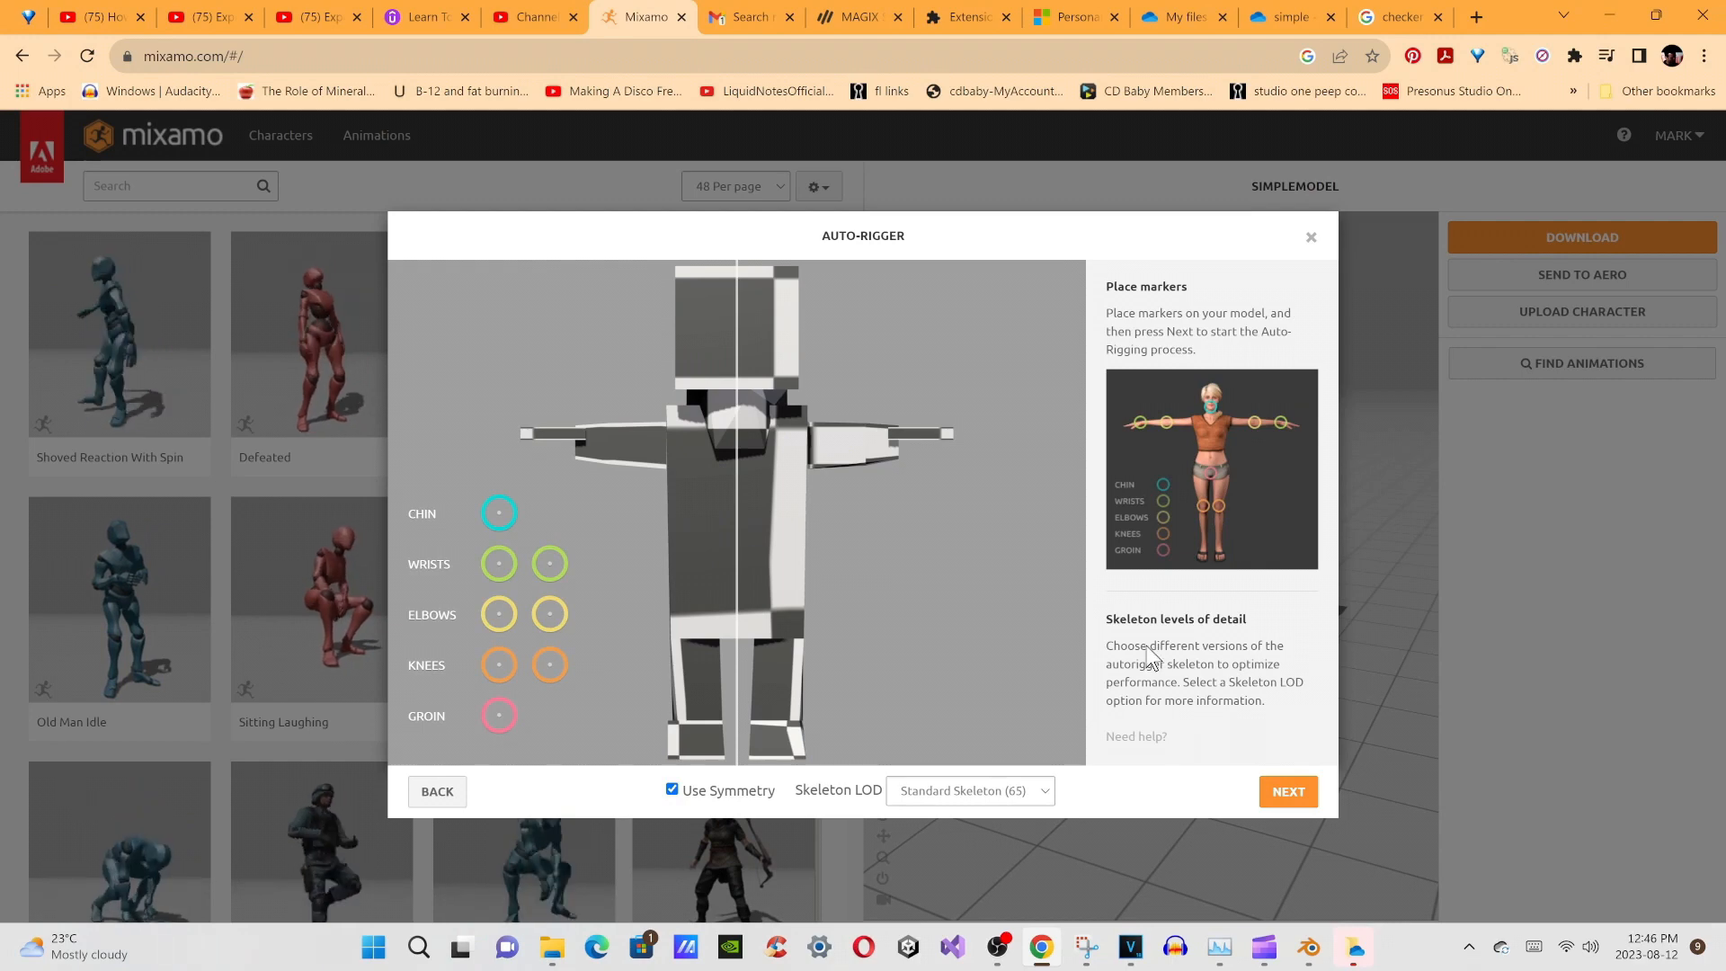
Place the auto-rigger's chin, wrist, elbow and knee markers on the checkered character with symmetry on
mouse_move(498, 517)
left_mouse_down()
mouse_move(759, 378)
mouse_move(737, 393)
left_mouse_up()
left_click_drag(553, 565, 653, 454)
left_click_drag(695, 511, 608, 446)
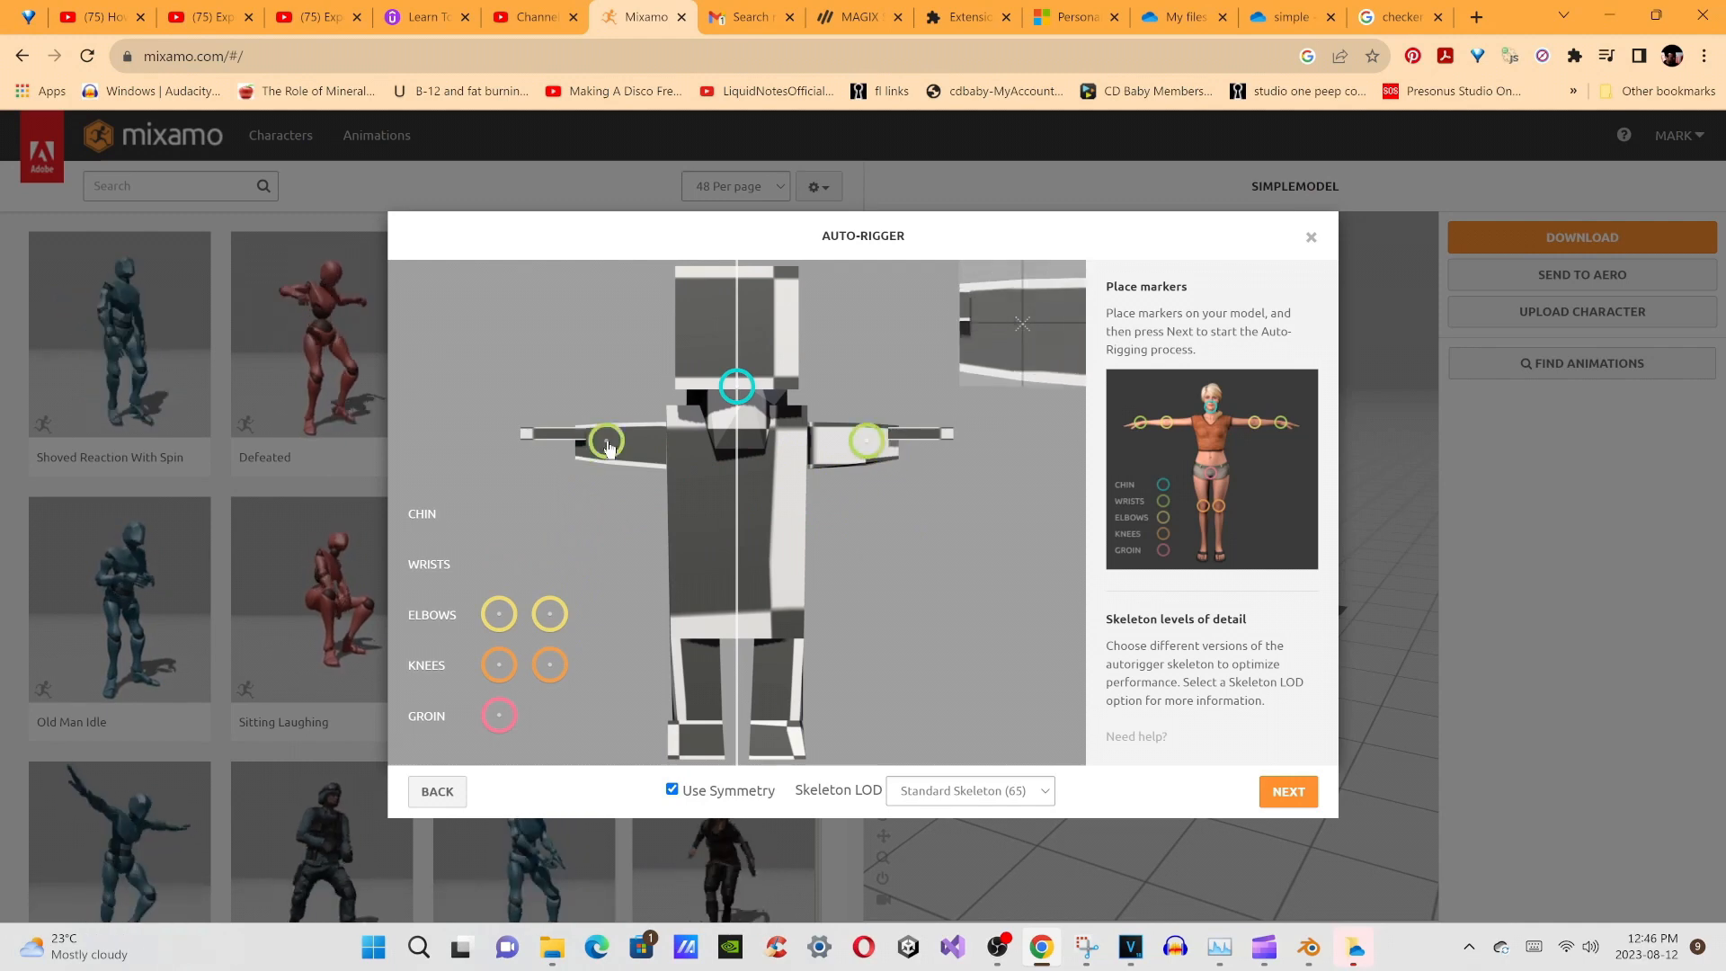
left_click_drag(607, 445, 605, 445)
left_click_drag(499, 614, 609, 635)
left_click_drag(499, 664, 703, 681)
left_click_drag(611, 637, 628, 448)
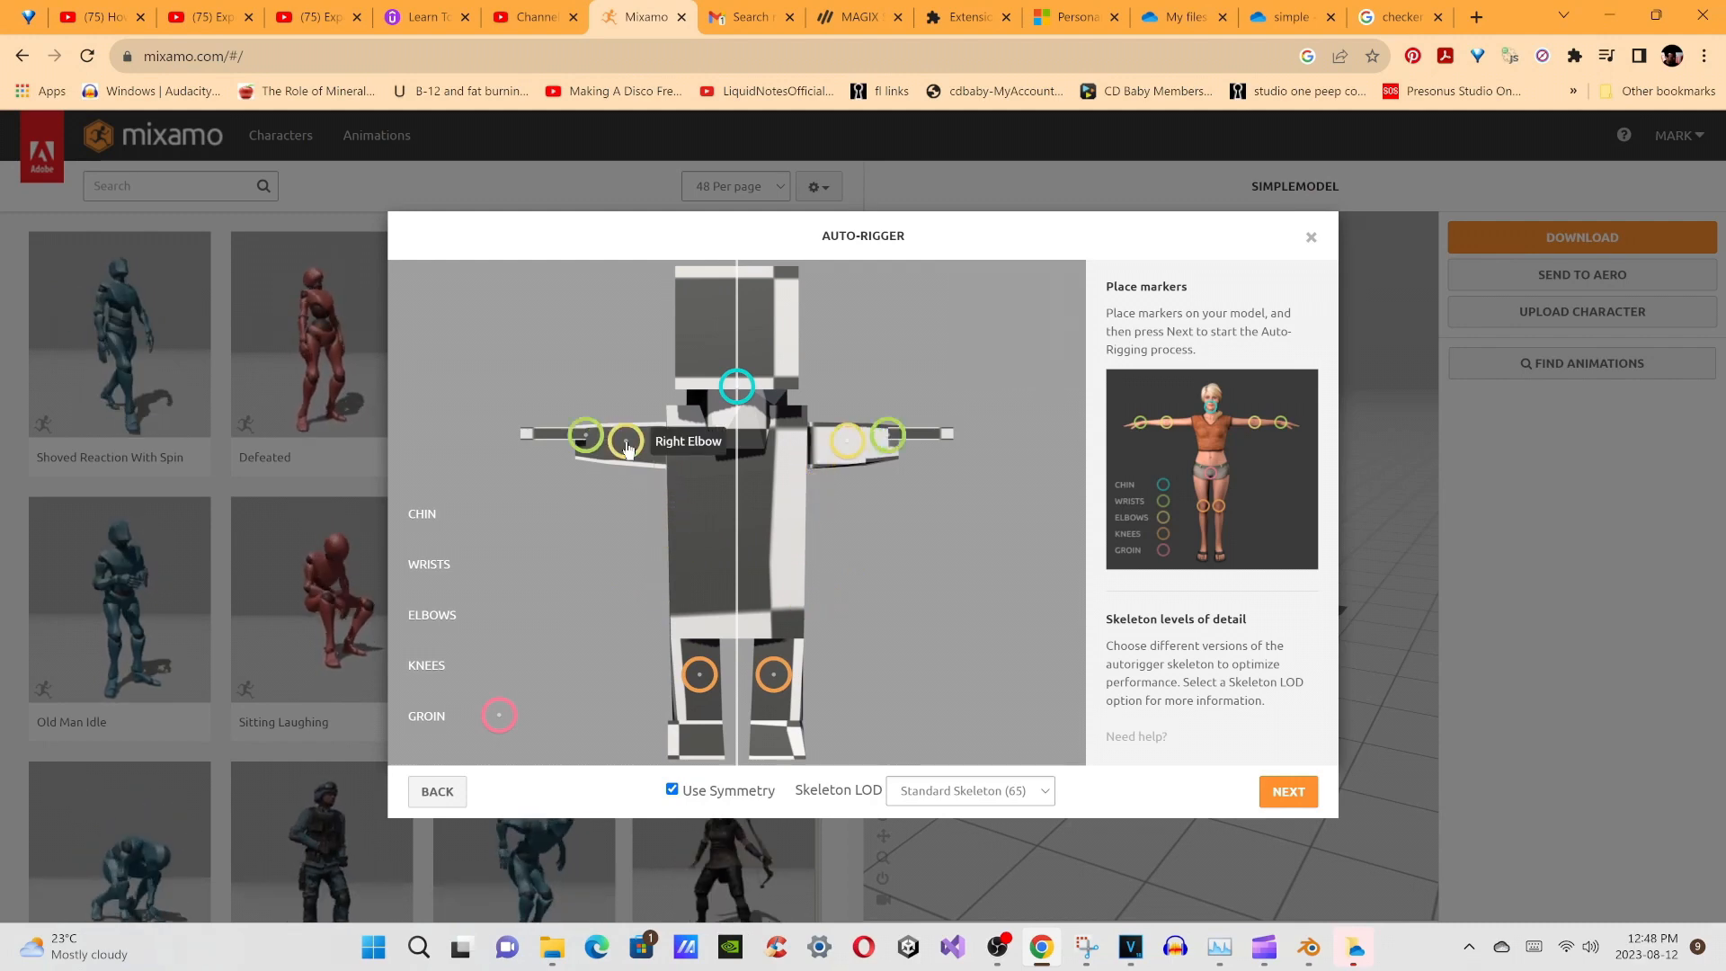
Set the Skeleton LOD to No Fingers (25) and start the auto-rigging
left_click(1297, 794)
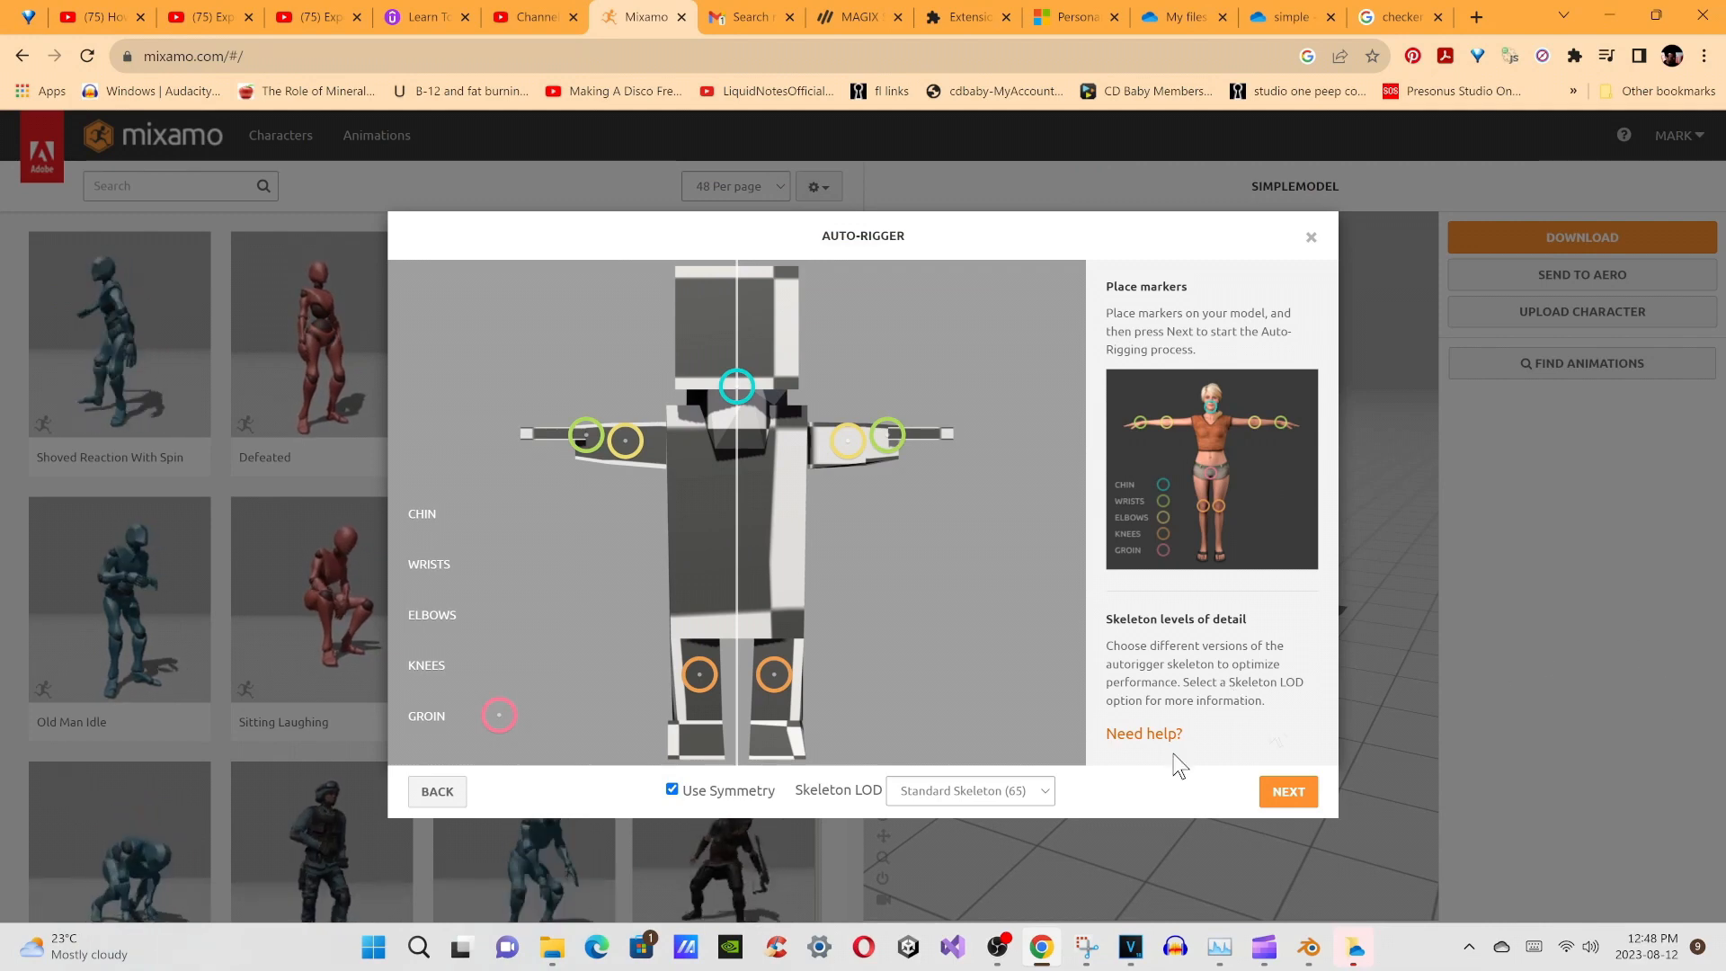
left_click(1044, 795)
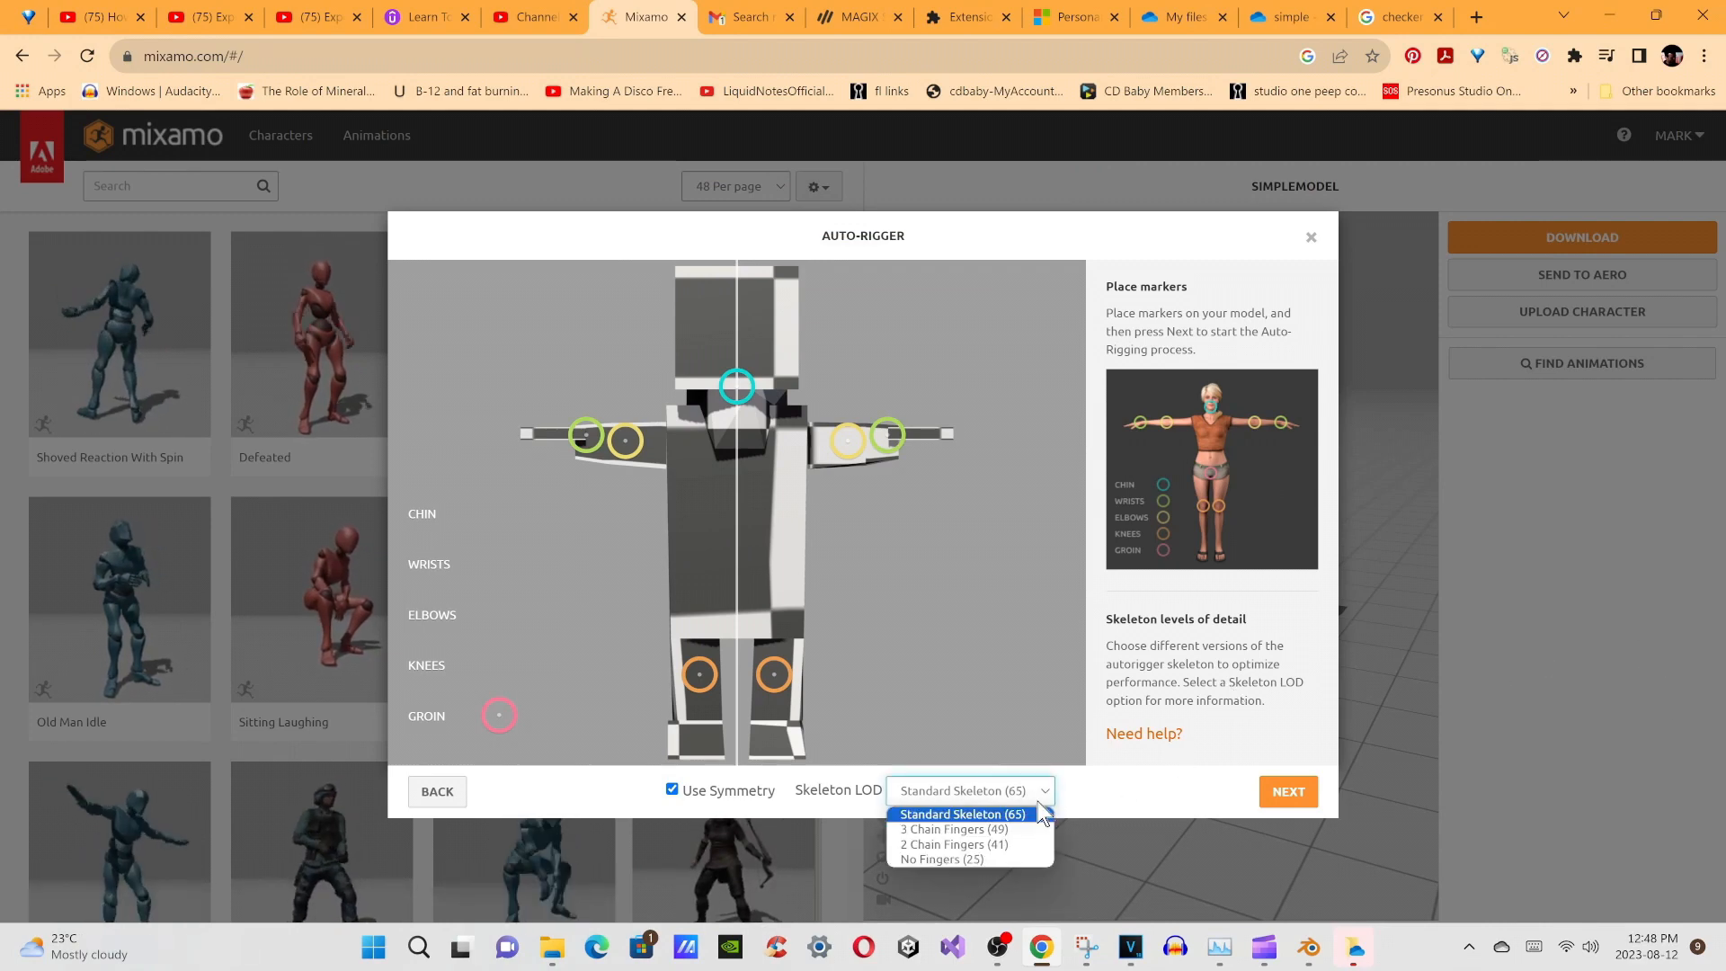
left_click(980, 862)
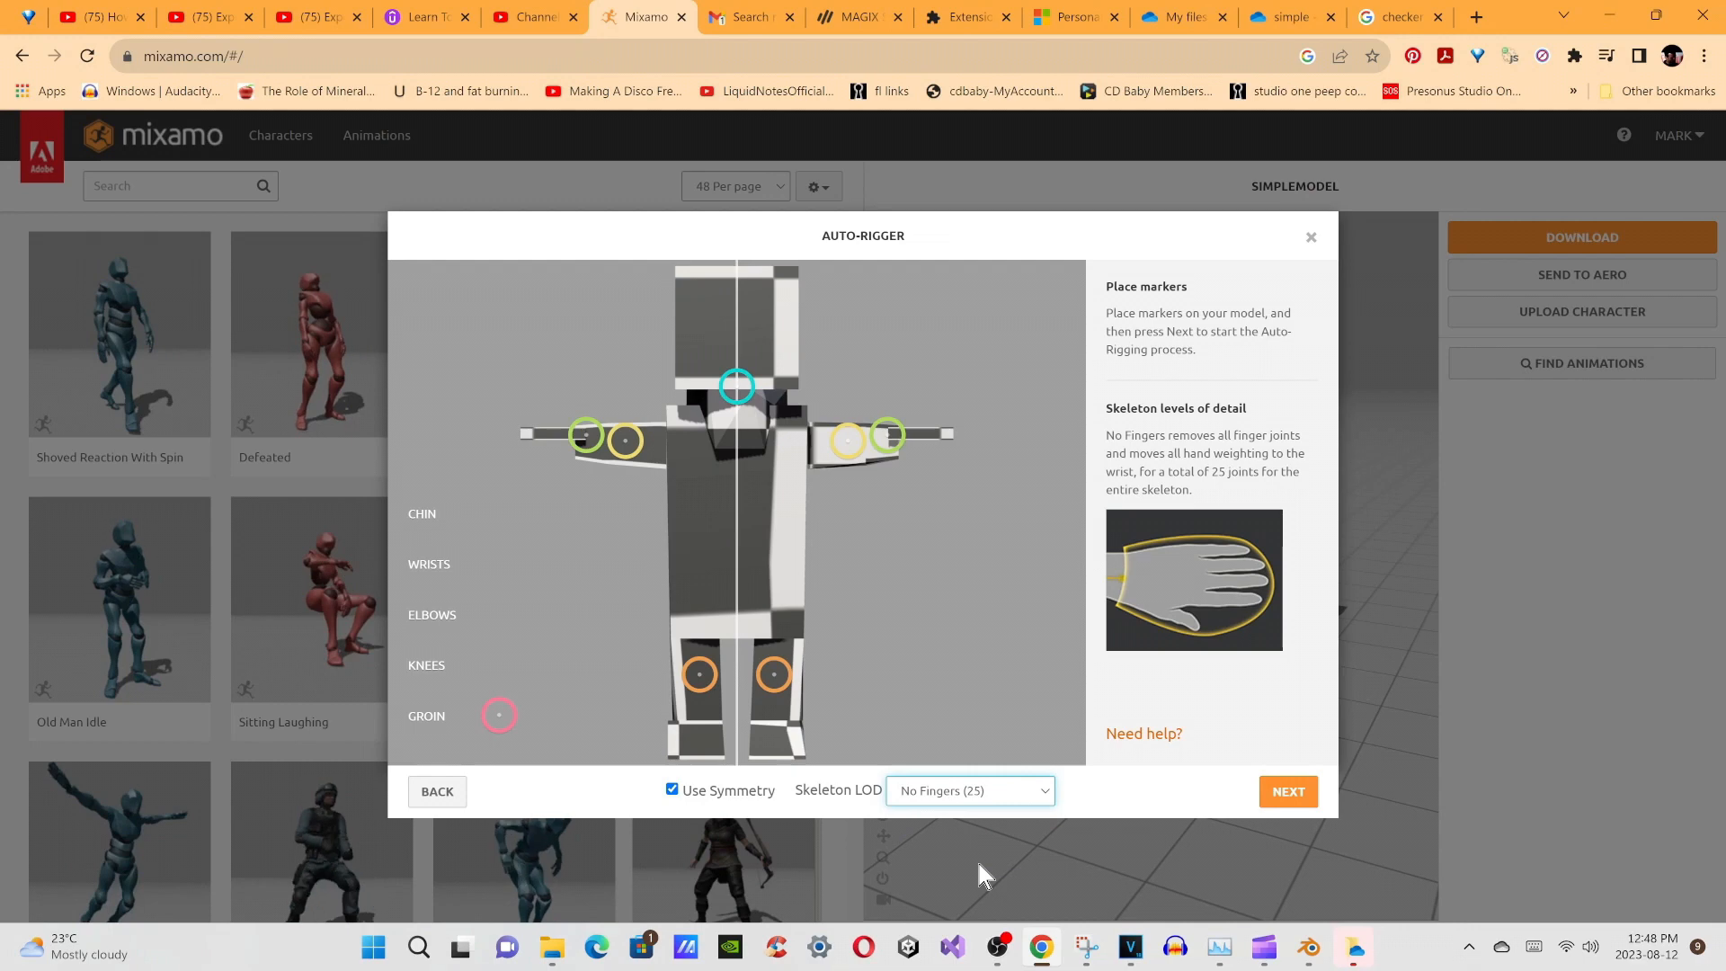
left_click(1305, 795)
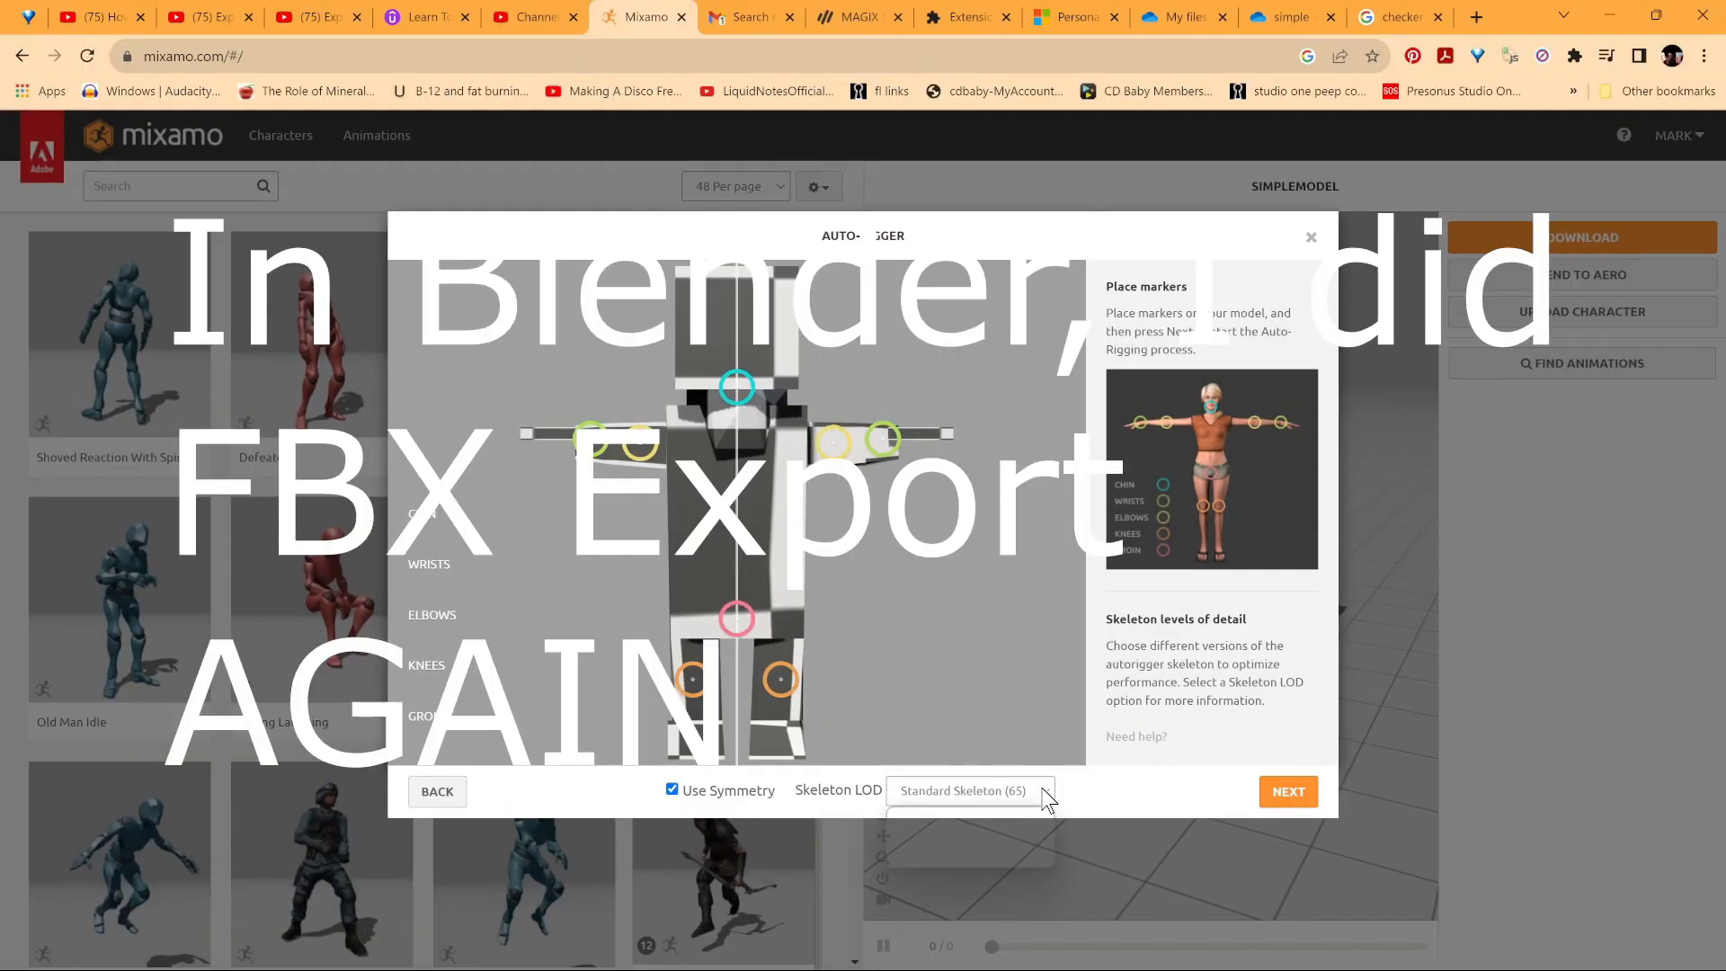
Choose the No Fingers (25) skeleton for the re-exported character and run the auto-rigger again
left_click(970, 790)
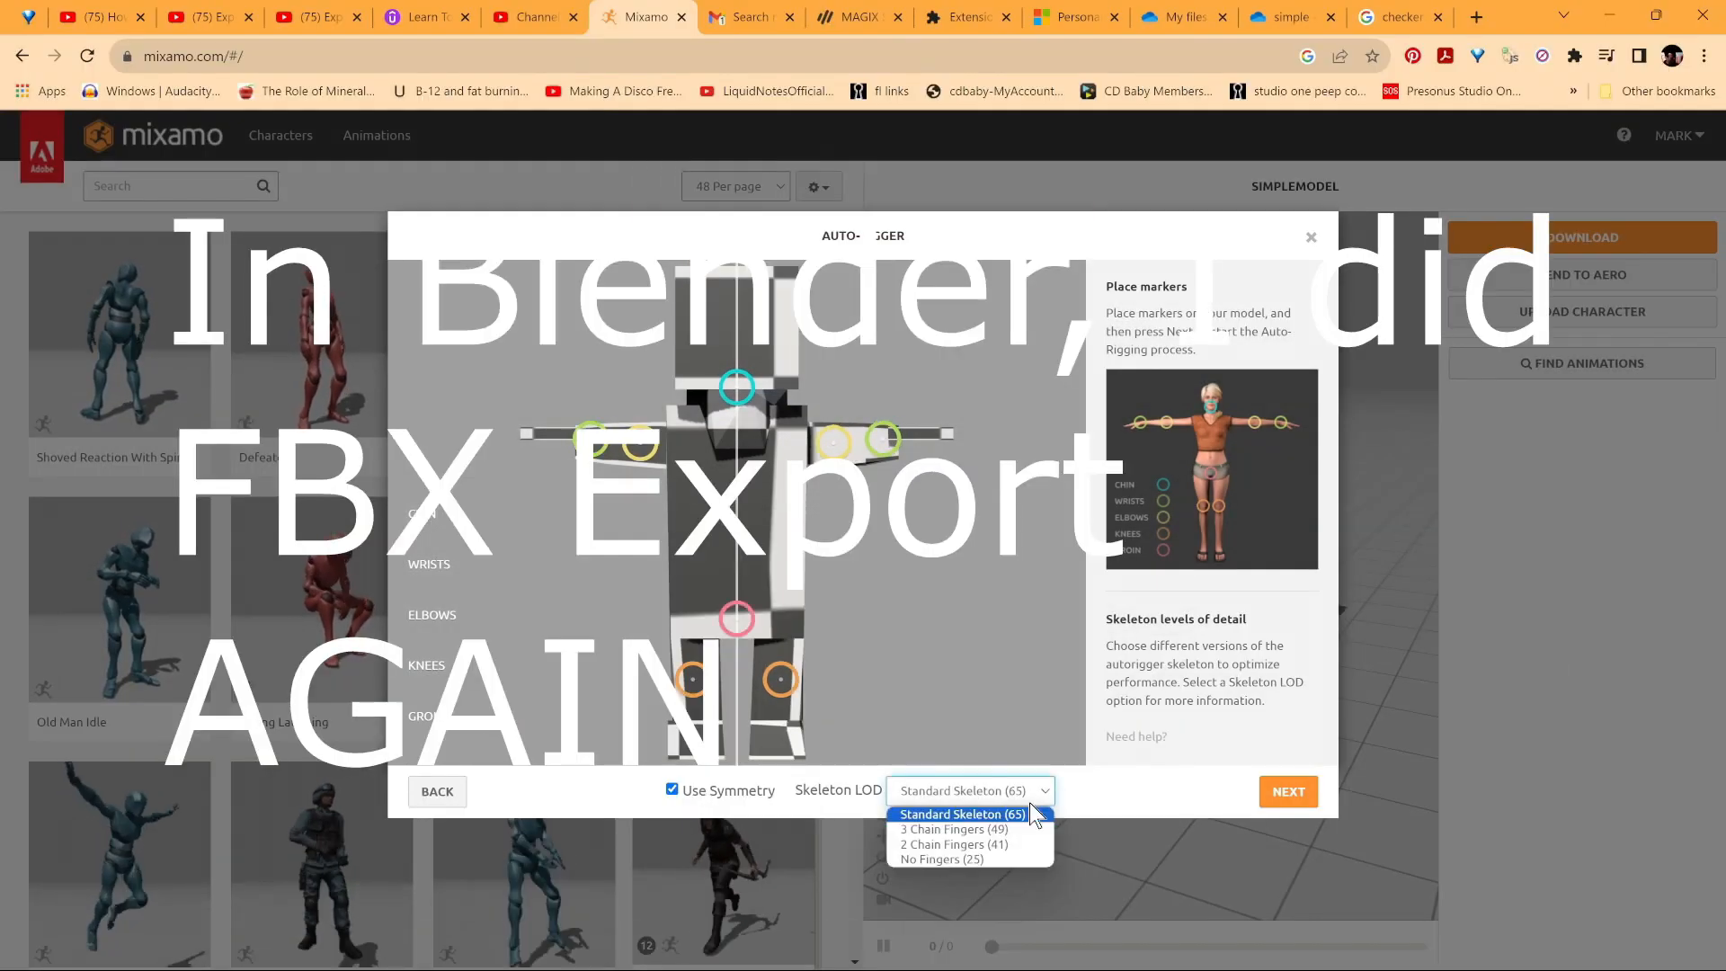
left_click(958, 859)
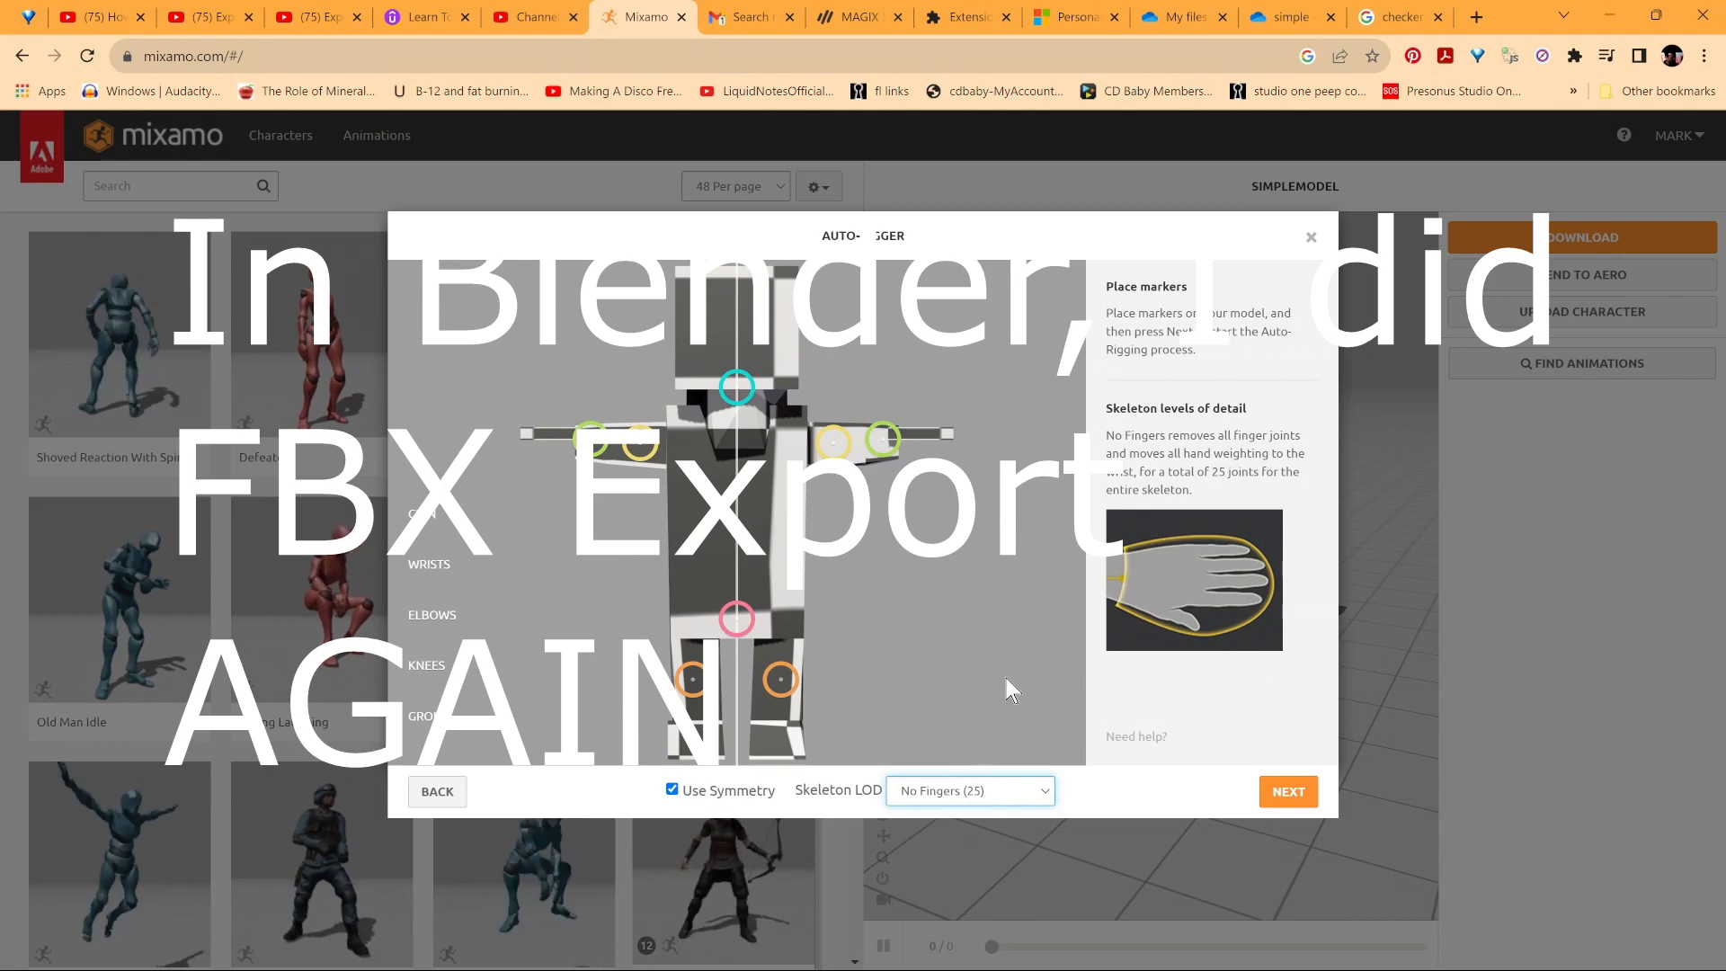
left_click(1286, 793)
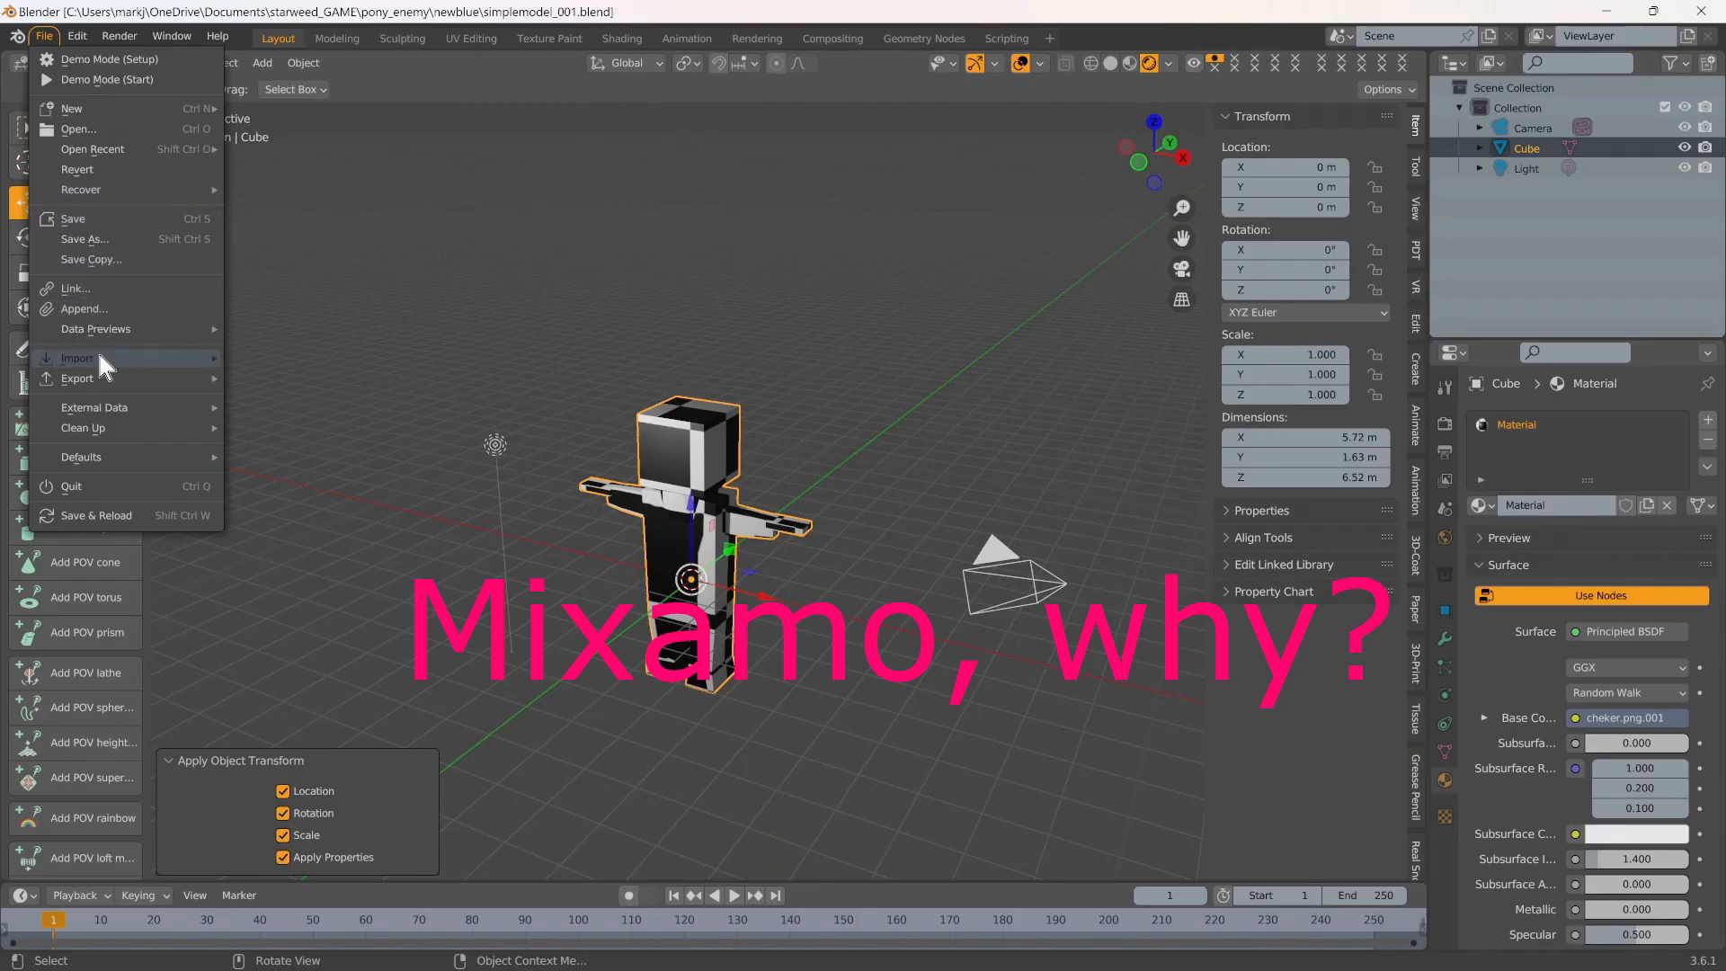
Apply the character's 180° Z rotation in Blender and save the blend file
mouse_move(128, 378)
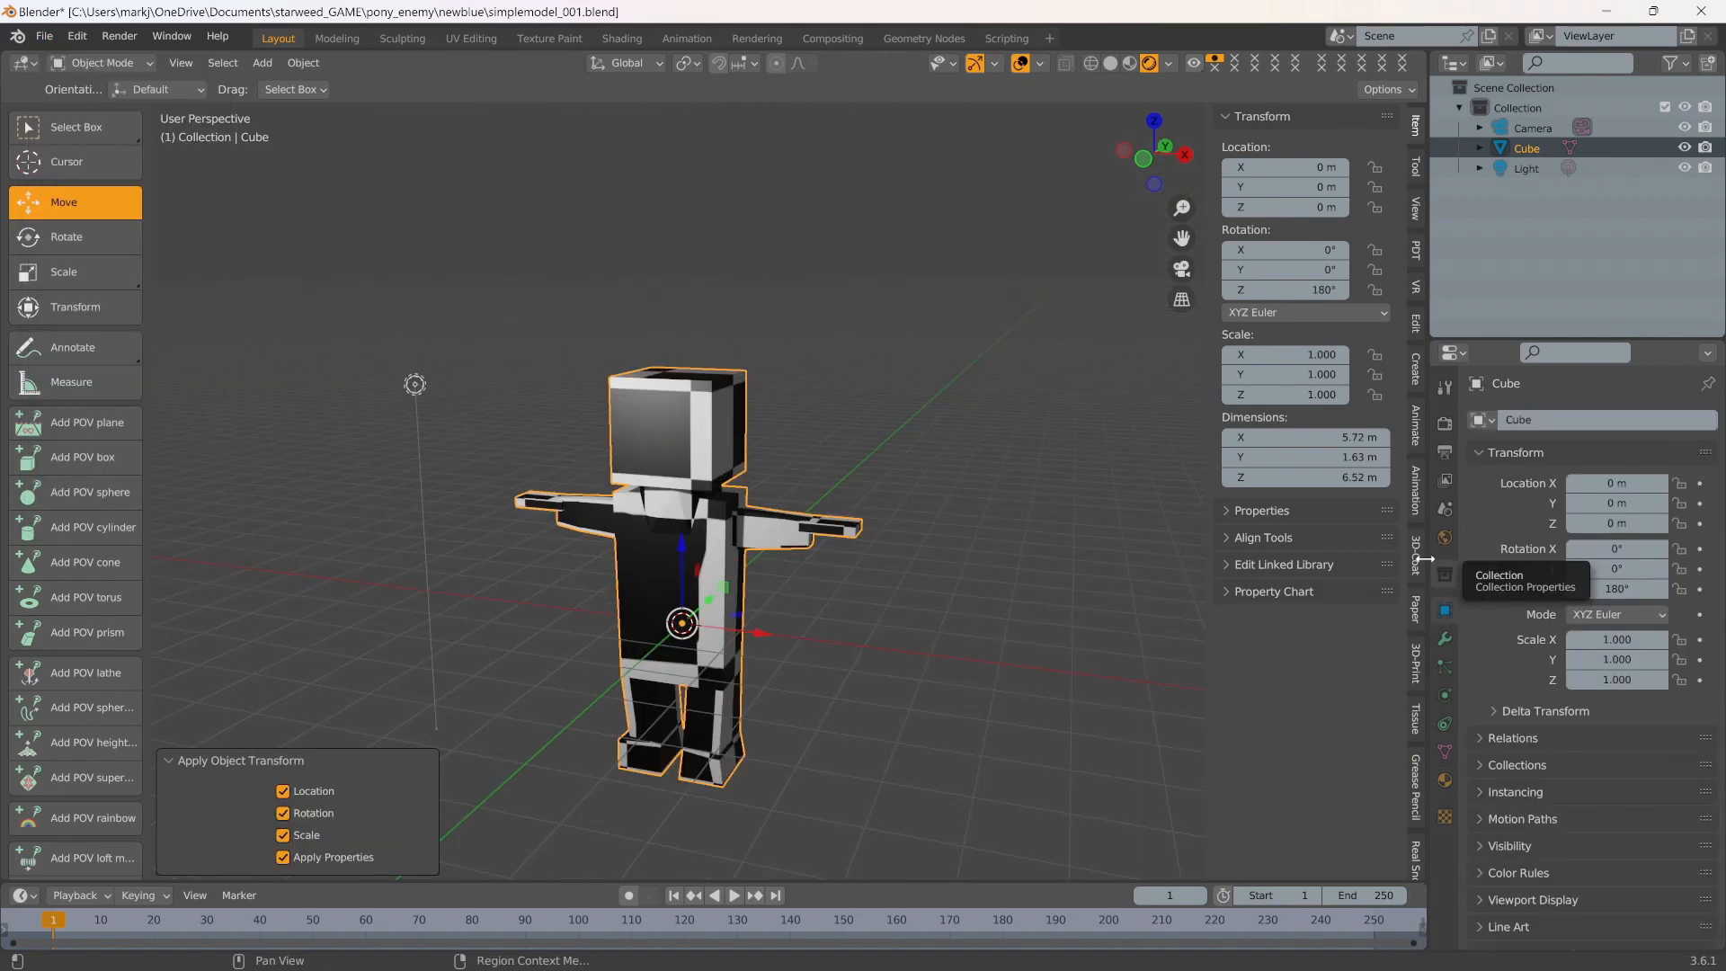
key("ctrl+s")
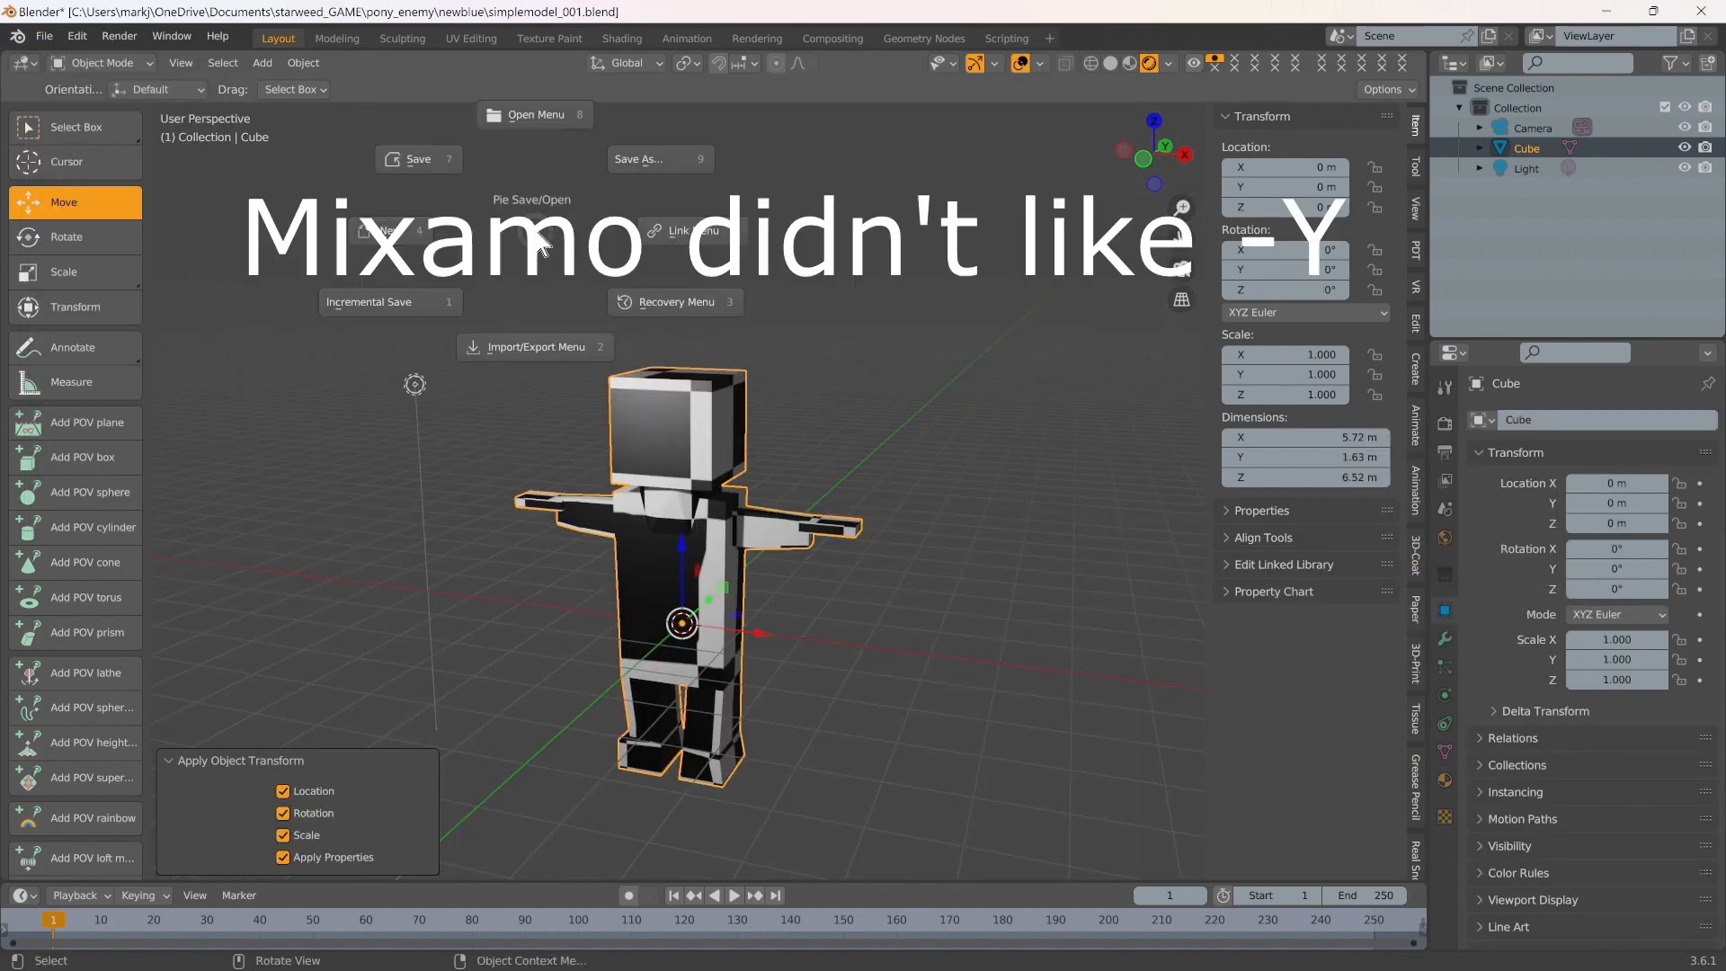
left_click(424, 155)
Export the selected character as FBX with Y Forward and Z Up under the file name checkersi6mplemodel.fbx
left_click(44, 36)
mouse_move(128, 378)
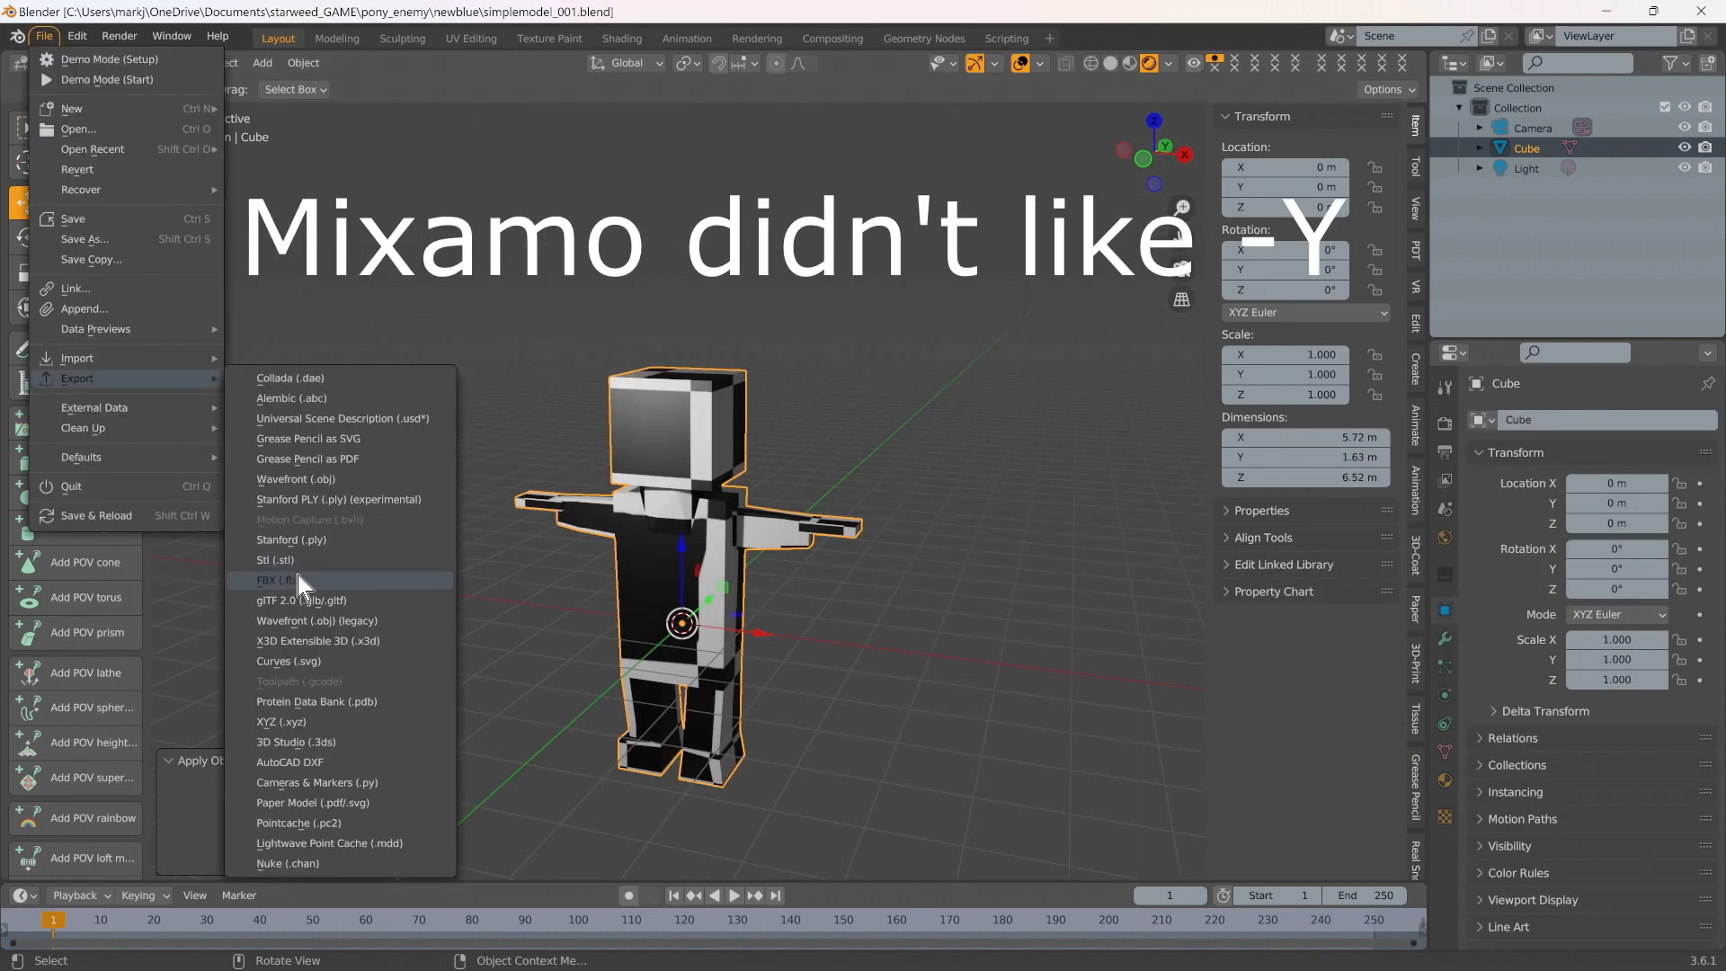
left_click(299, 578)
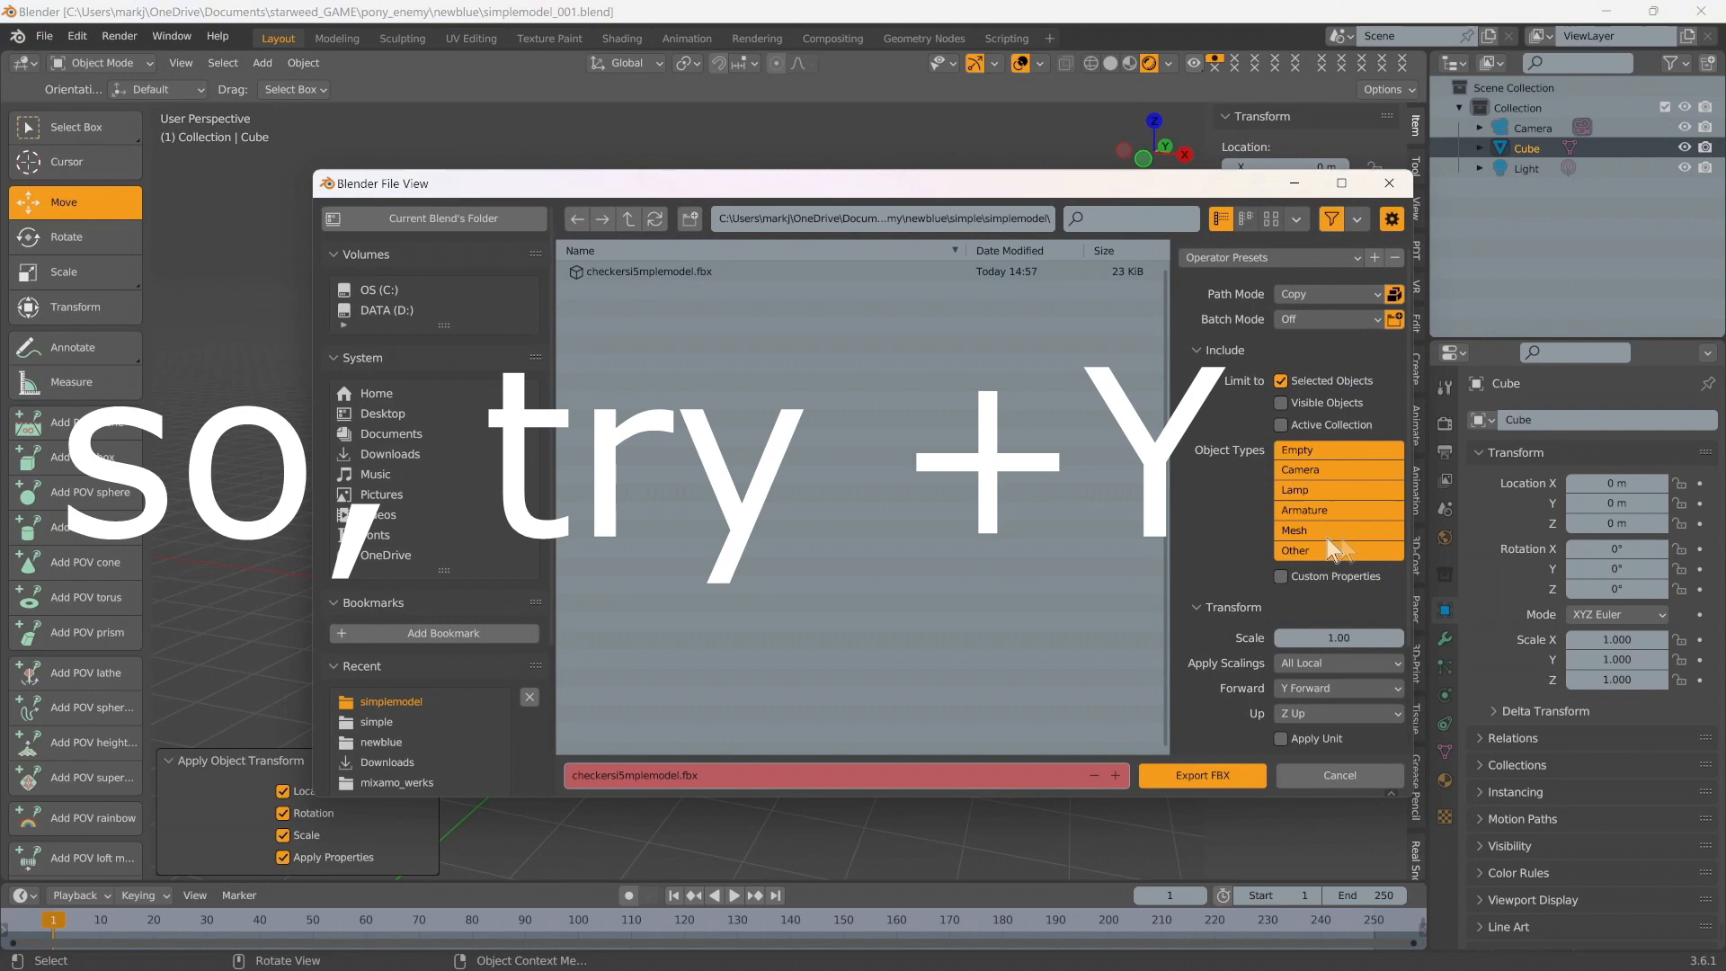
scroll(1241, 539, "down", 3)
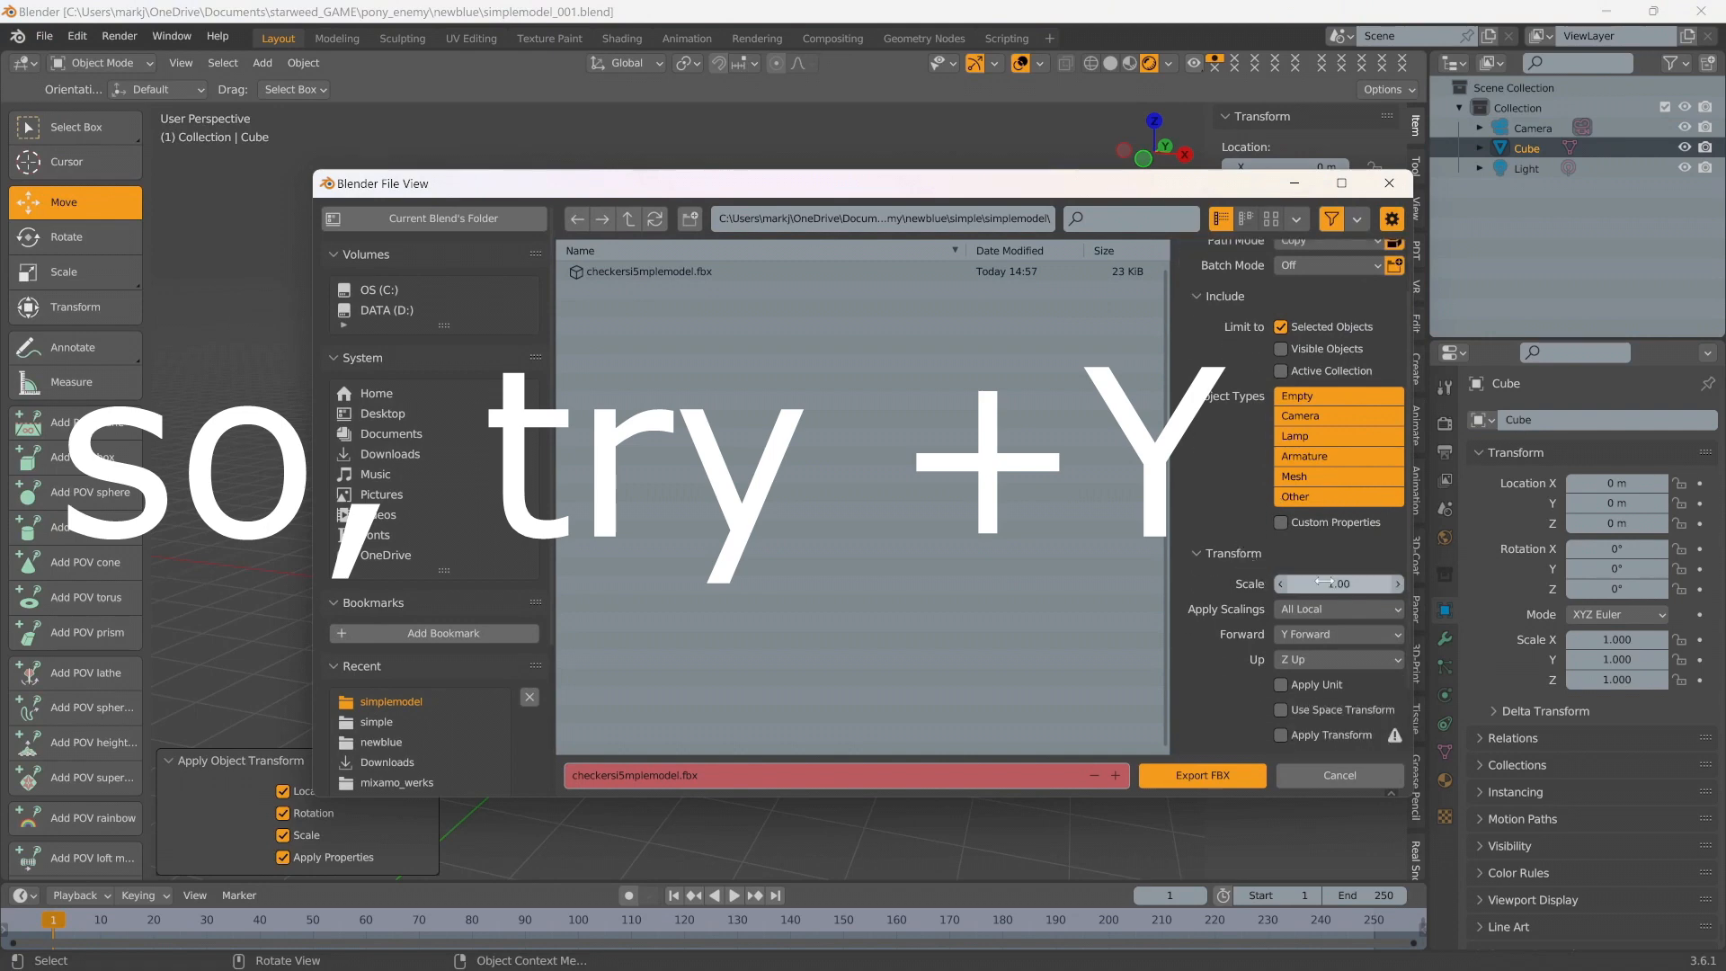
scroll(1236, 562, "down", 3)
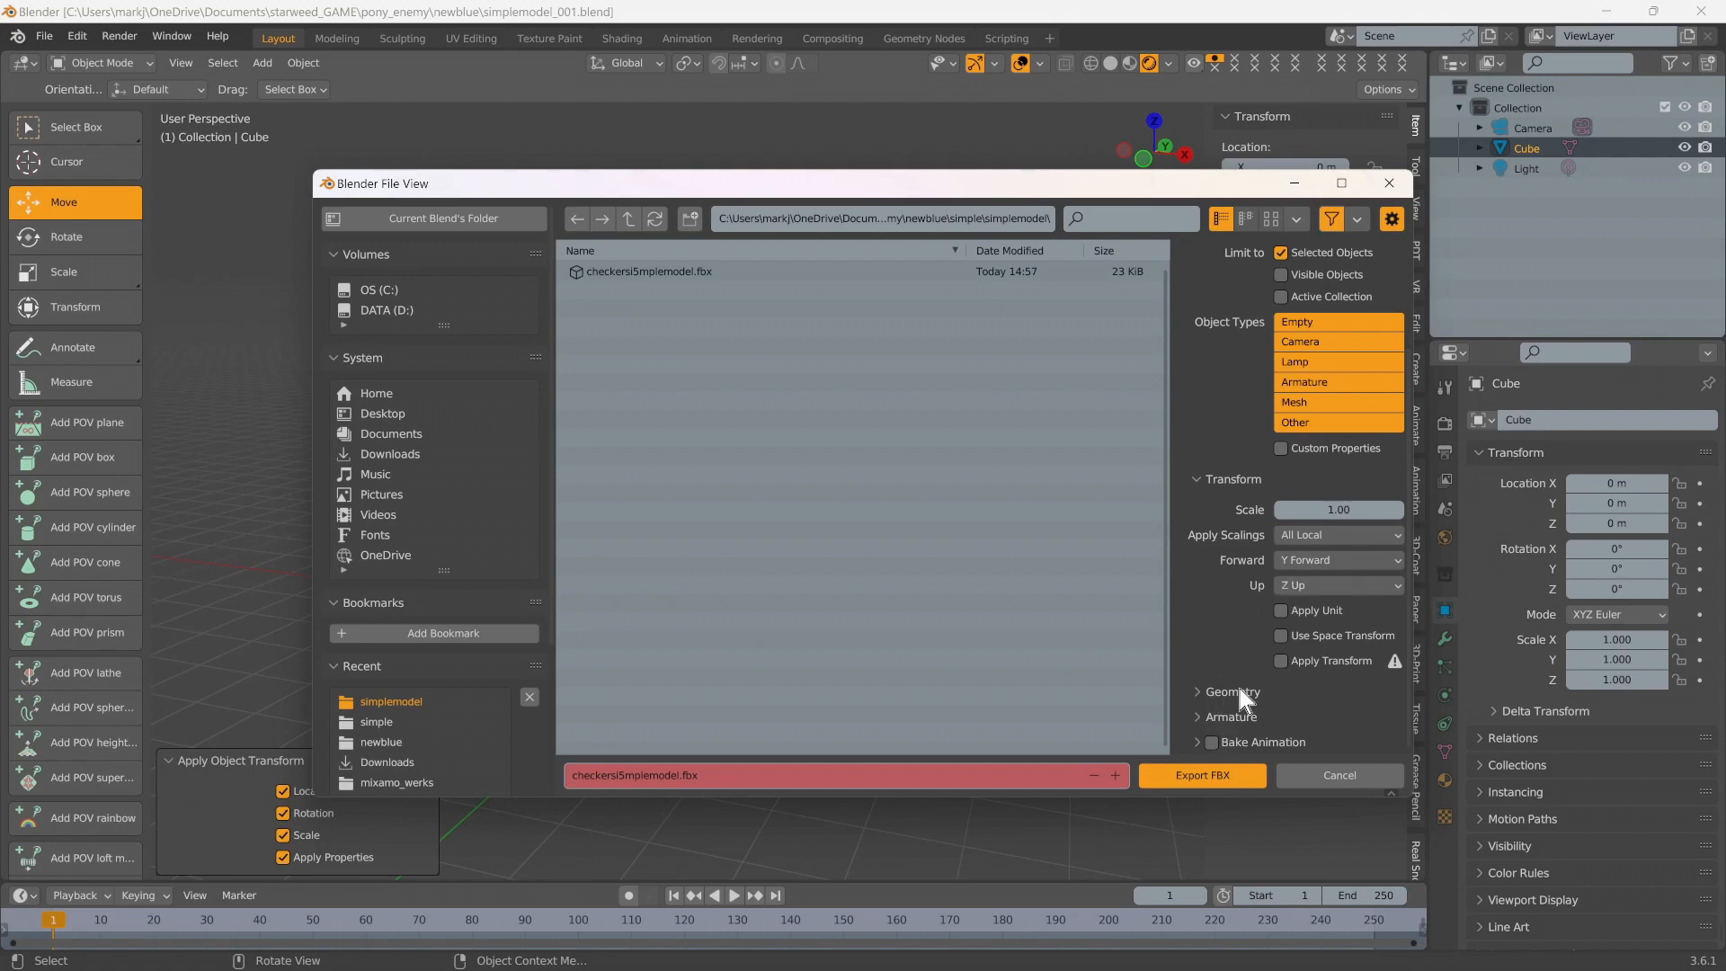
left_click(636, 770)
left_click(628, 773)
key("BackSpace")
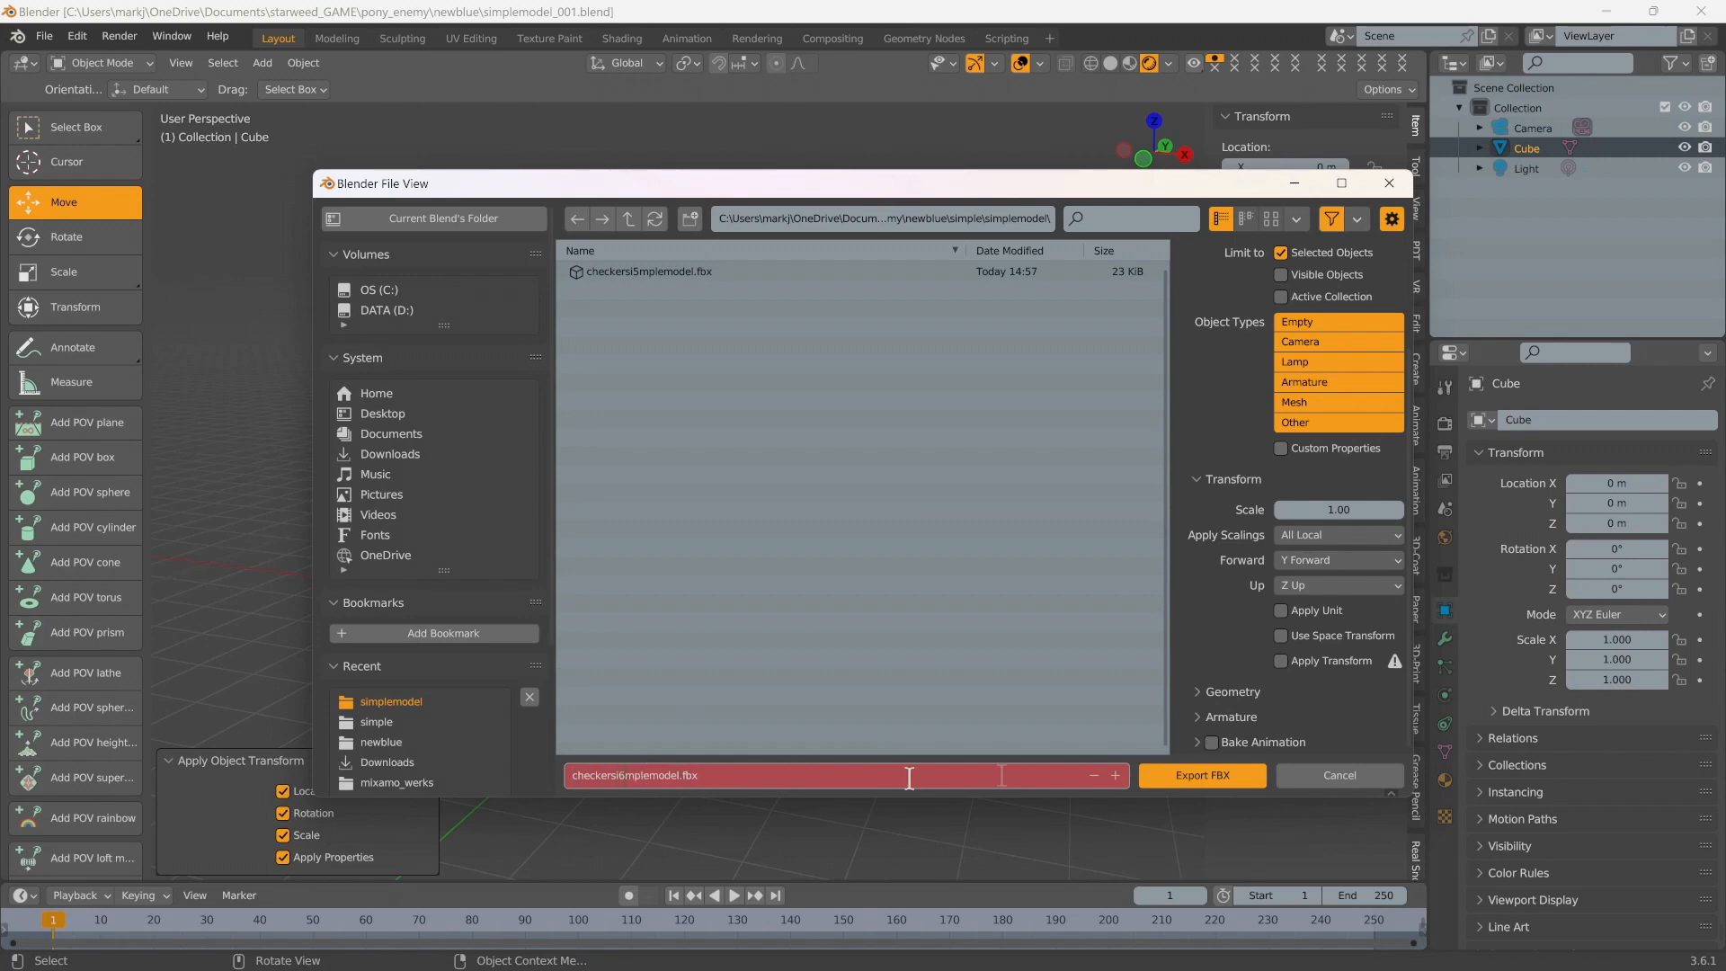
type("6")
key("Return")
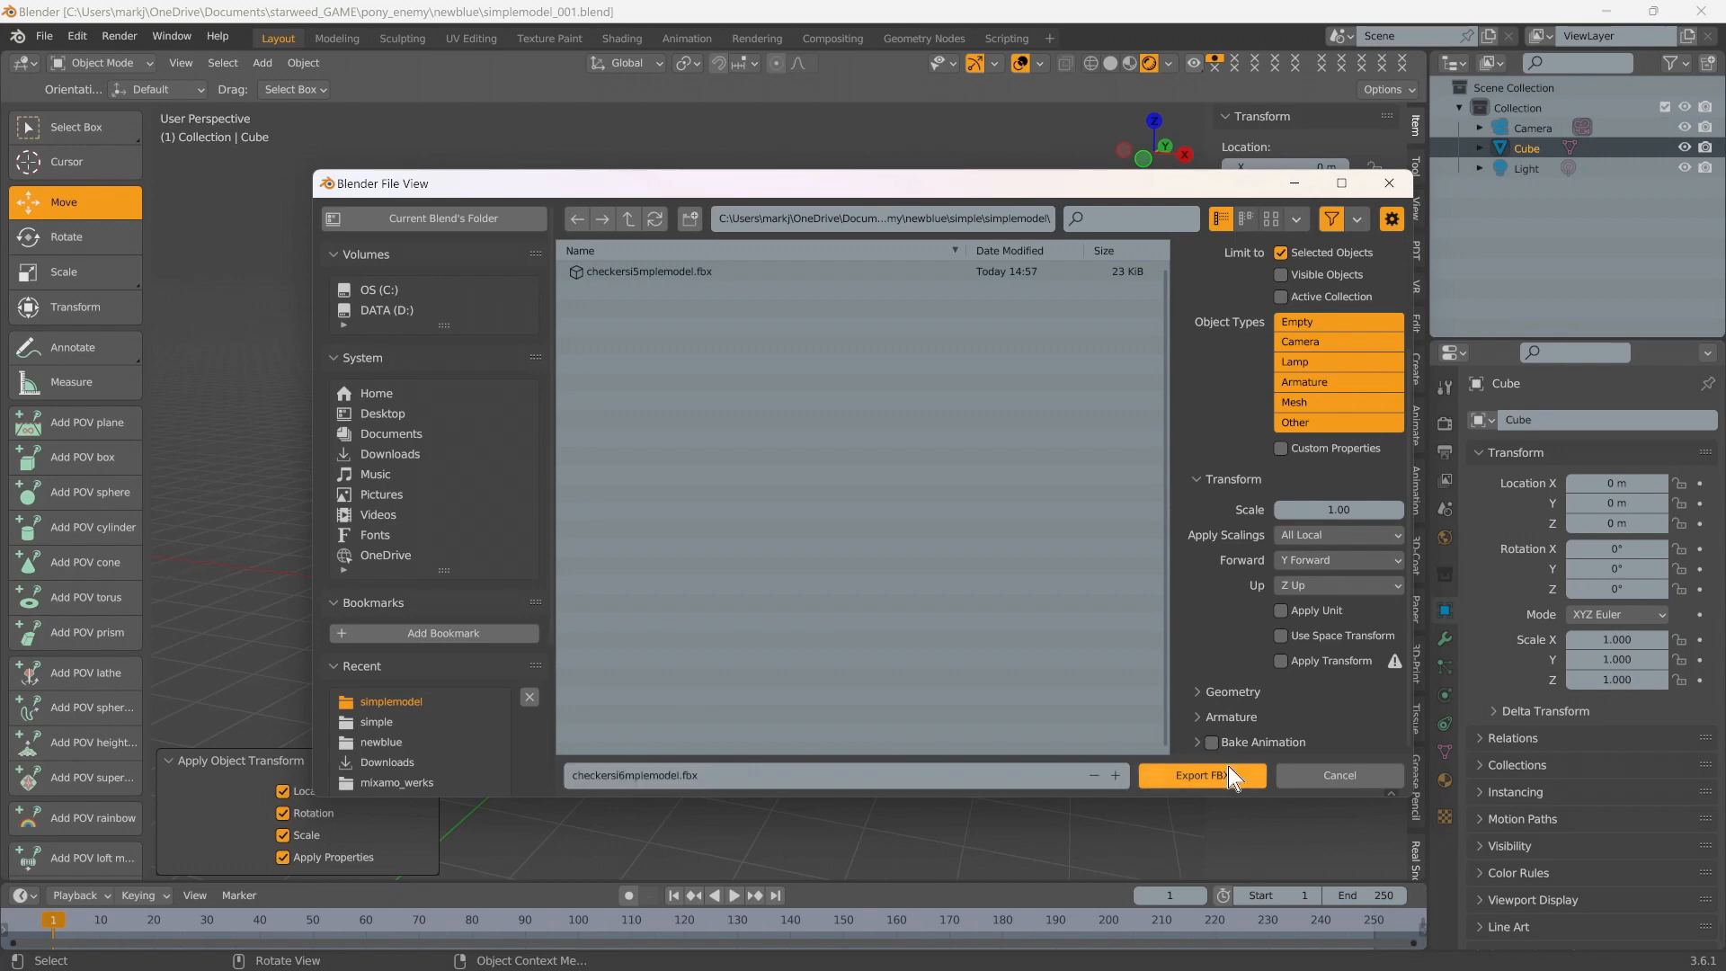
left_click(1230, 778)
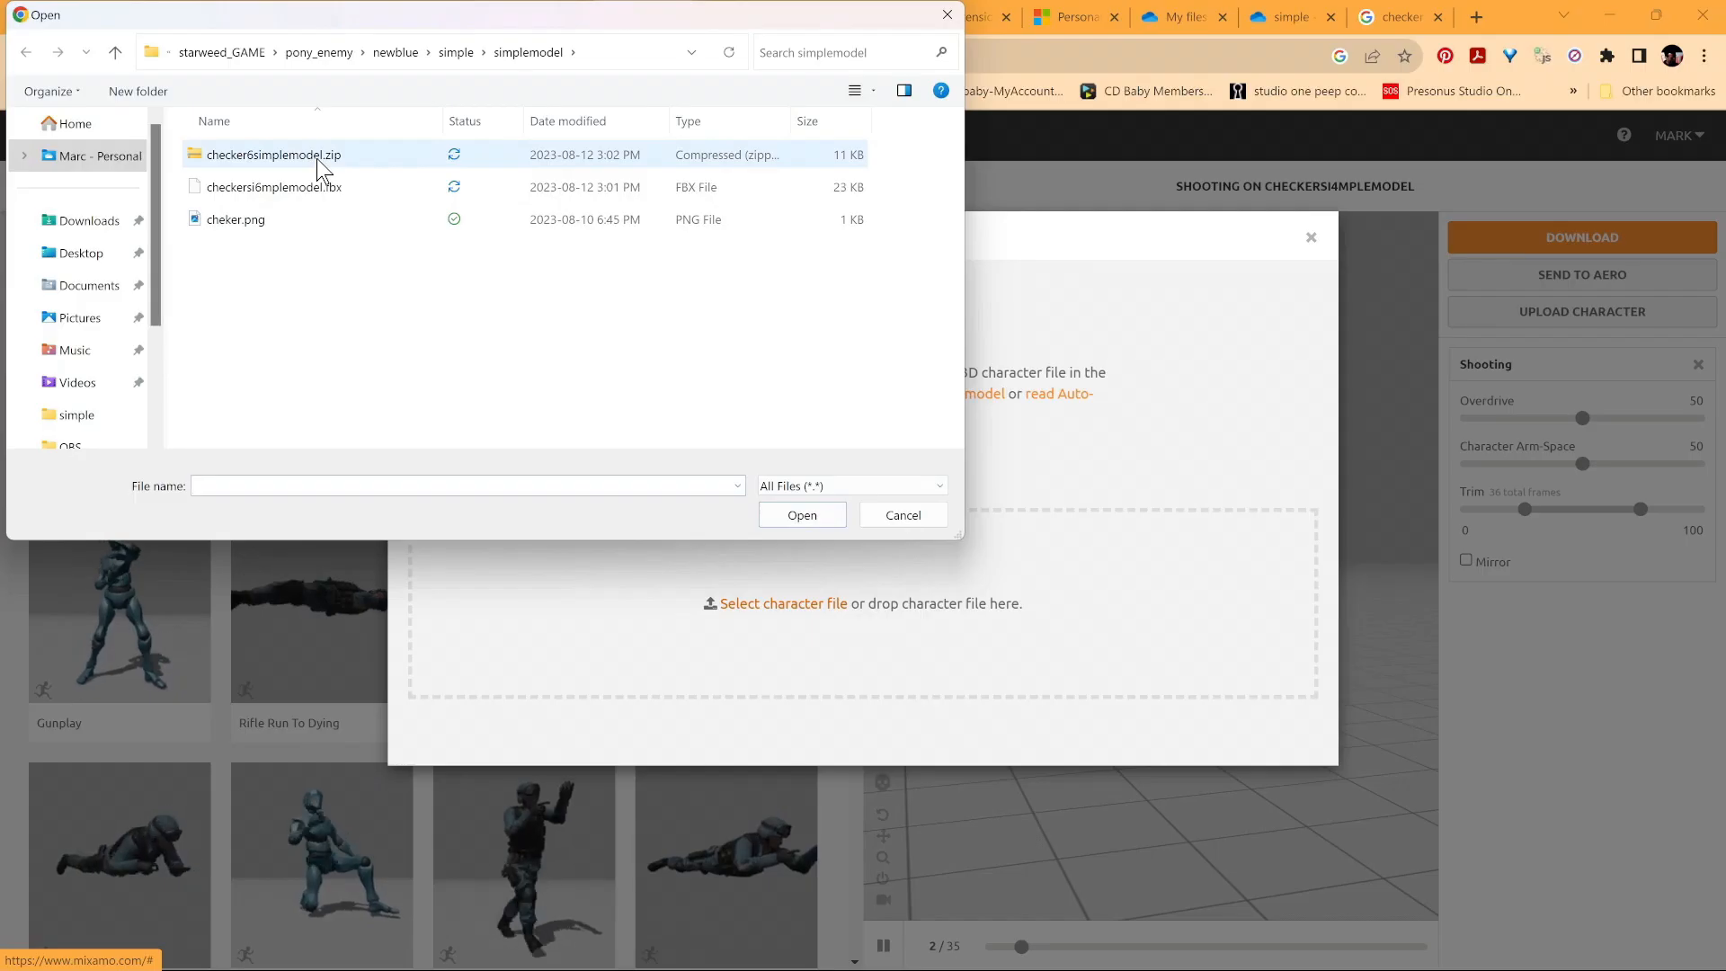
Upload checker6simplemodel.zip to the Mixamo auto-rigger and accept the character's forward-facing orientation
left_click(316, 160)
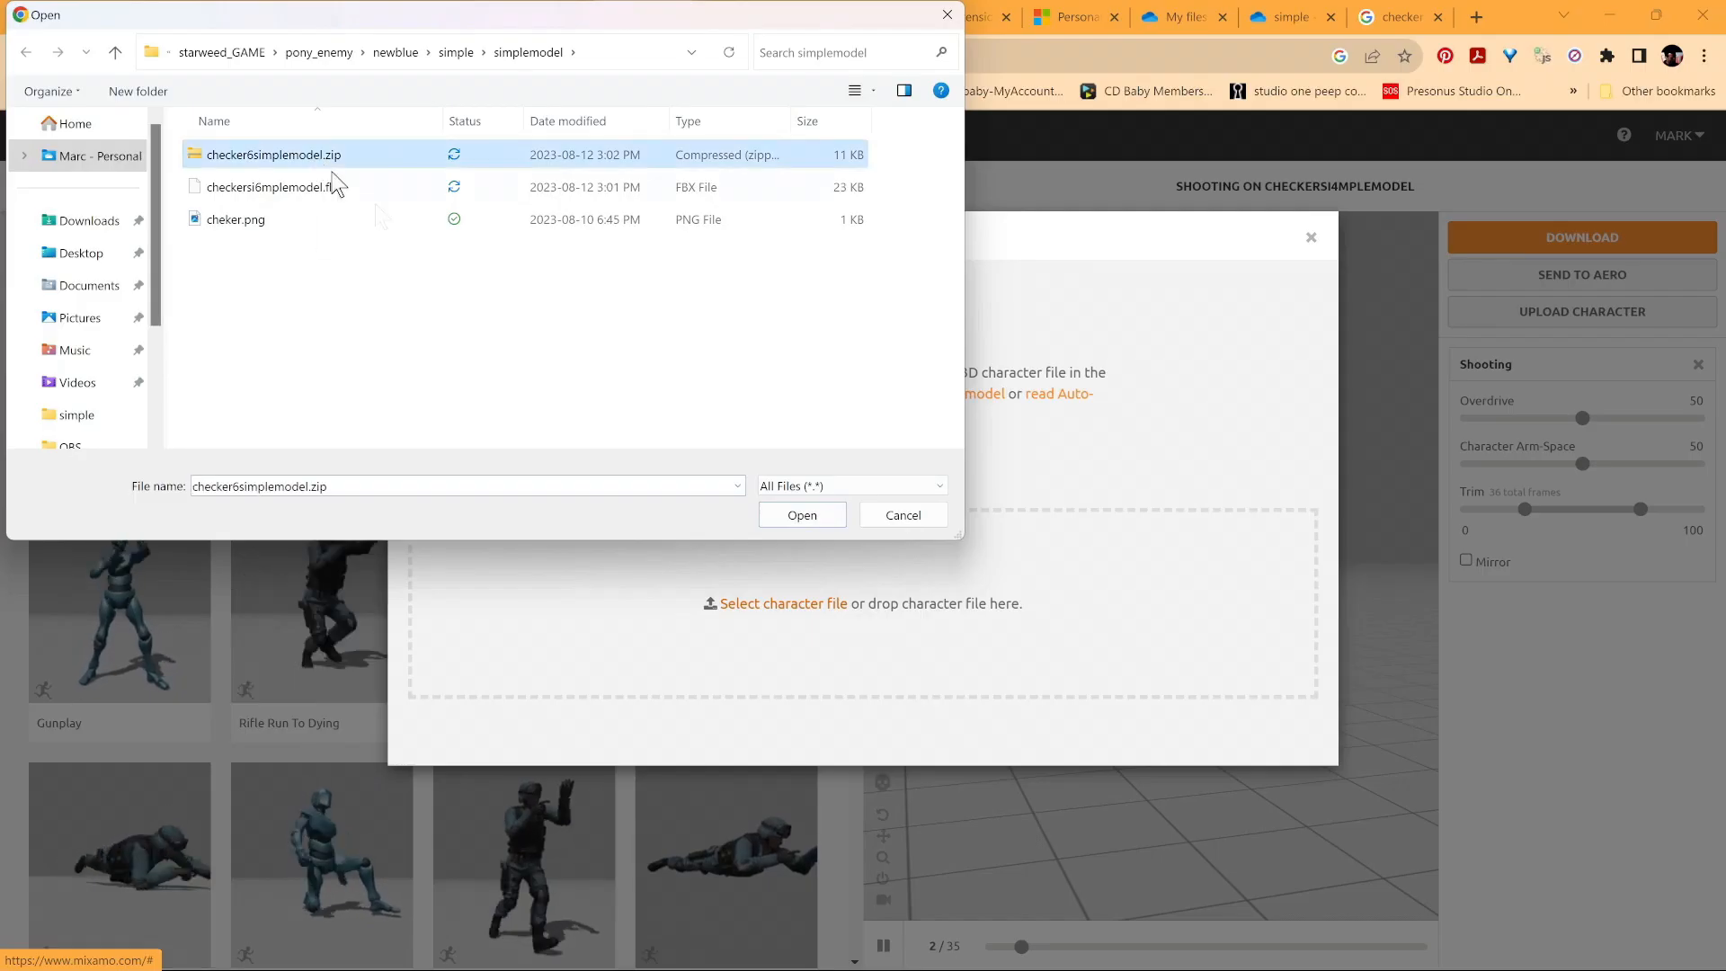
left_click(781, 515)
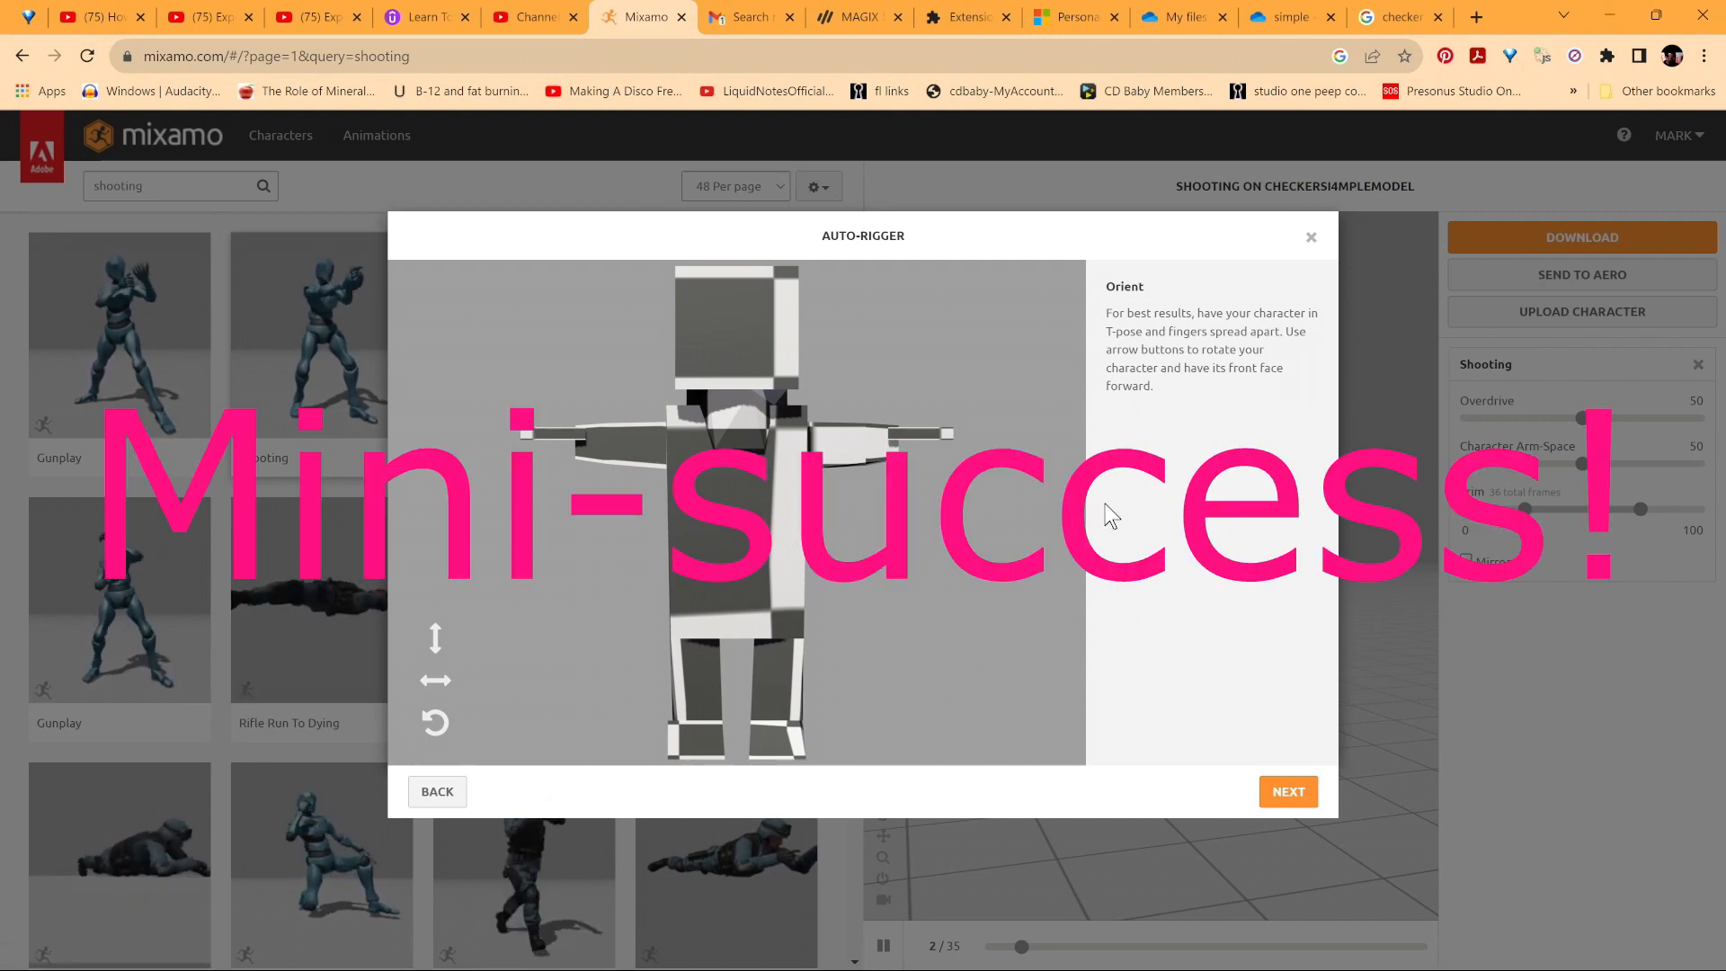
left_click(1289, 791)
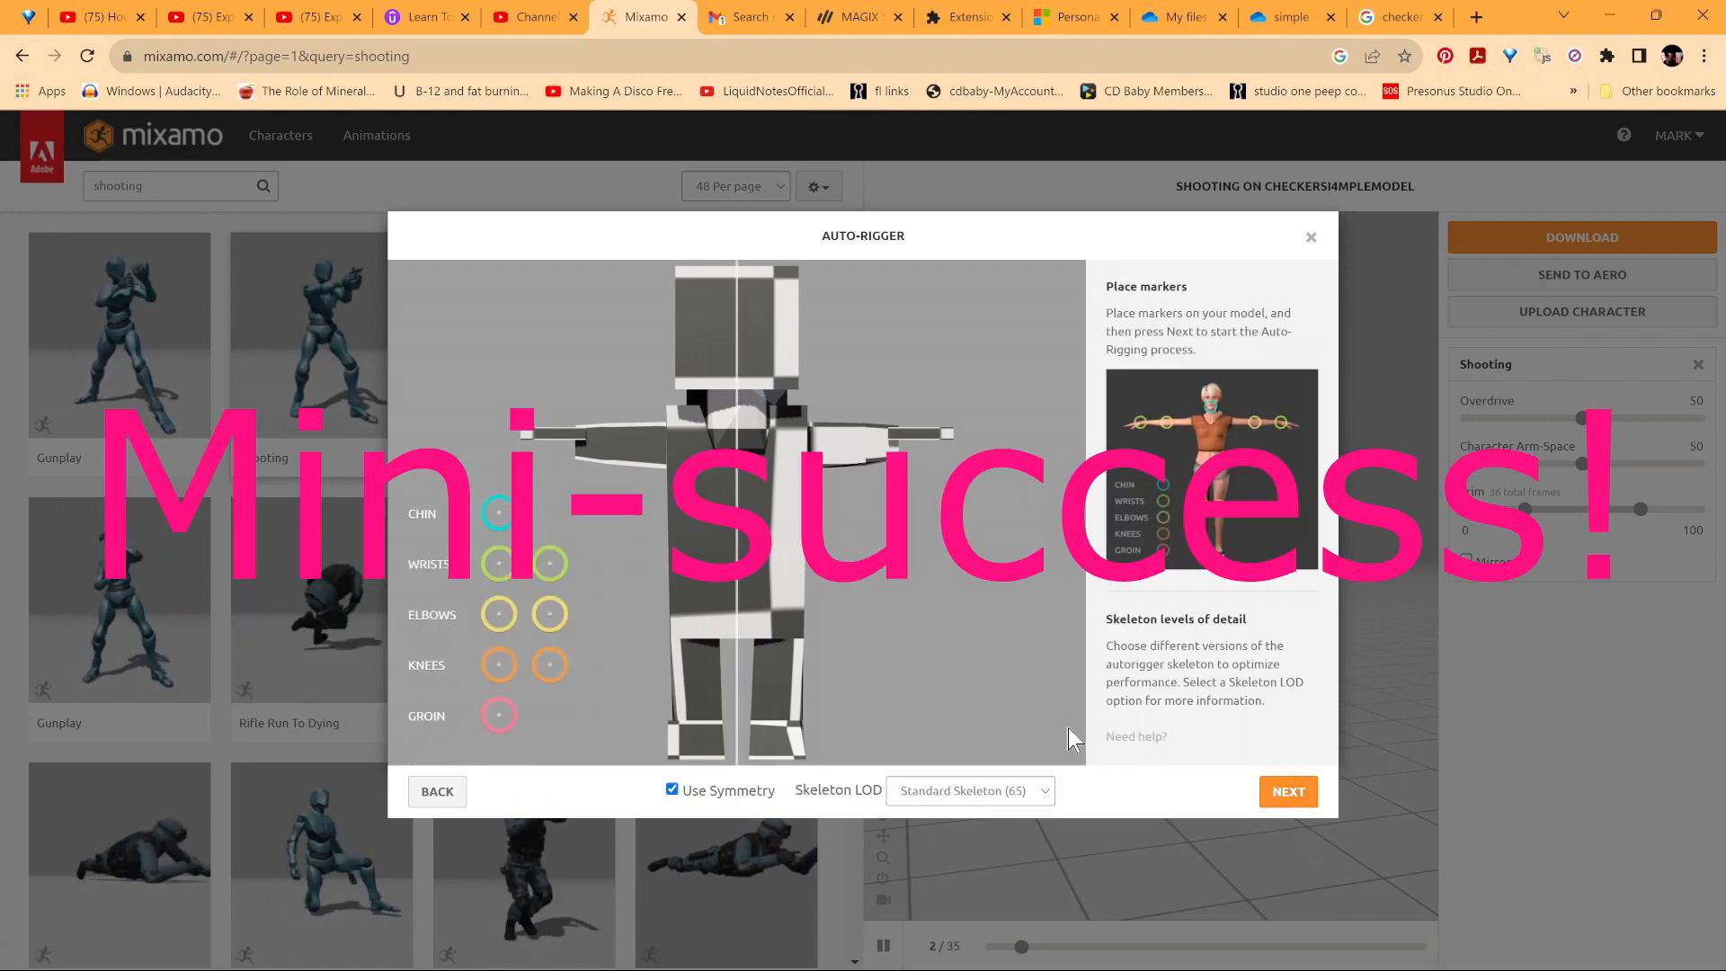
Place the chin, wrist, elbow, knee and groin markers on the newly uploaded character, keeping symmetry on
mouse_move(499, 513)
left_mouse_down()
mouse_move(641, 474)
mouse_move(672, 432)
mouse_move(740, 397)
left_mouse_up()
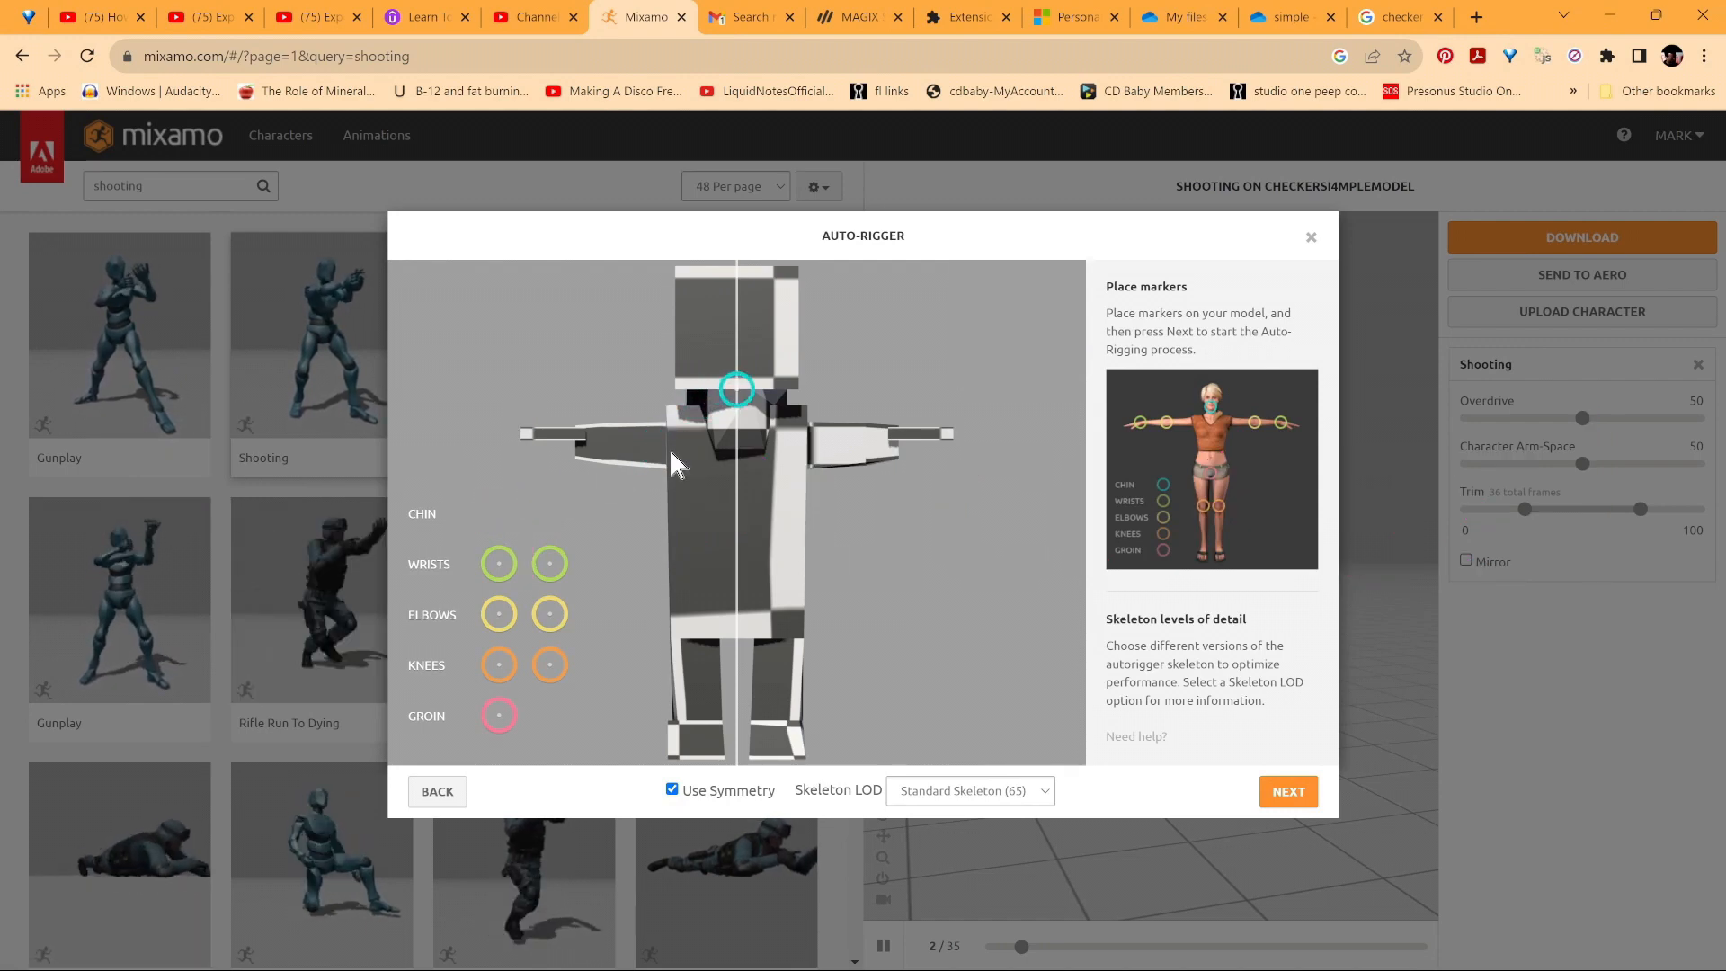
mouse_move(549, 564)
left_mouse_down()
mouse_move(622, 540)
mouse_move(633, 486)
mouse_move(617, 452)
mouse_move(583, 442)
left_mouse_up()
mouse_move(551, 615)
left_mouse_down()
mouse_move(599, 580)
mouse_move(707, 576)
mouse_move(704, 634)
mouse_move(686, 504)
mouse_move(634, 444)
left_mouse_up()
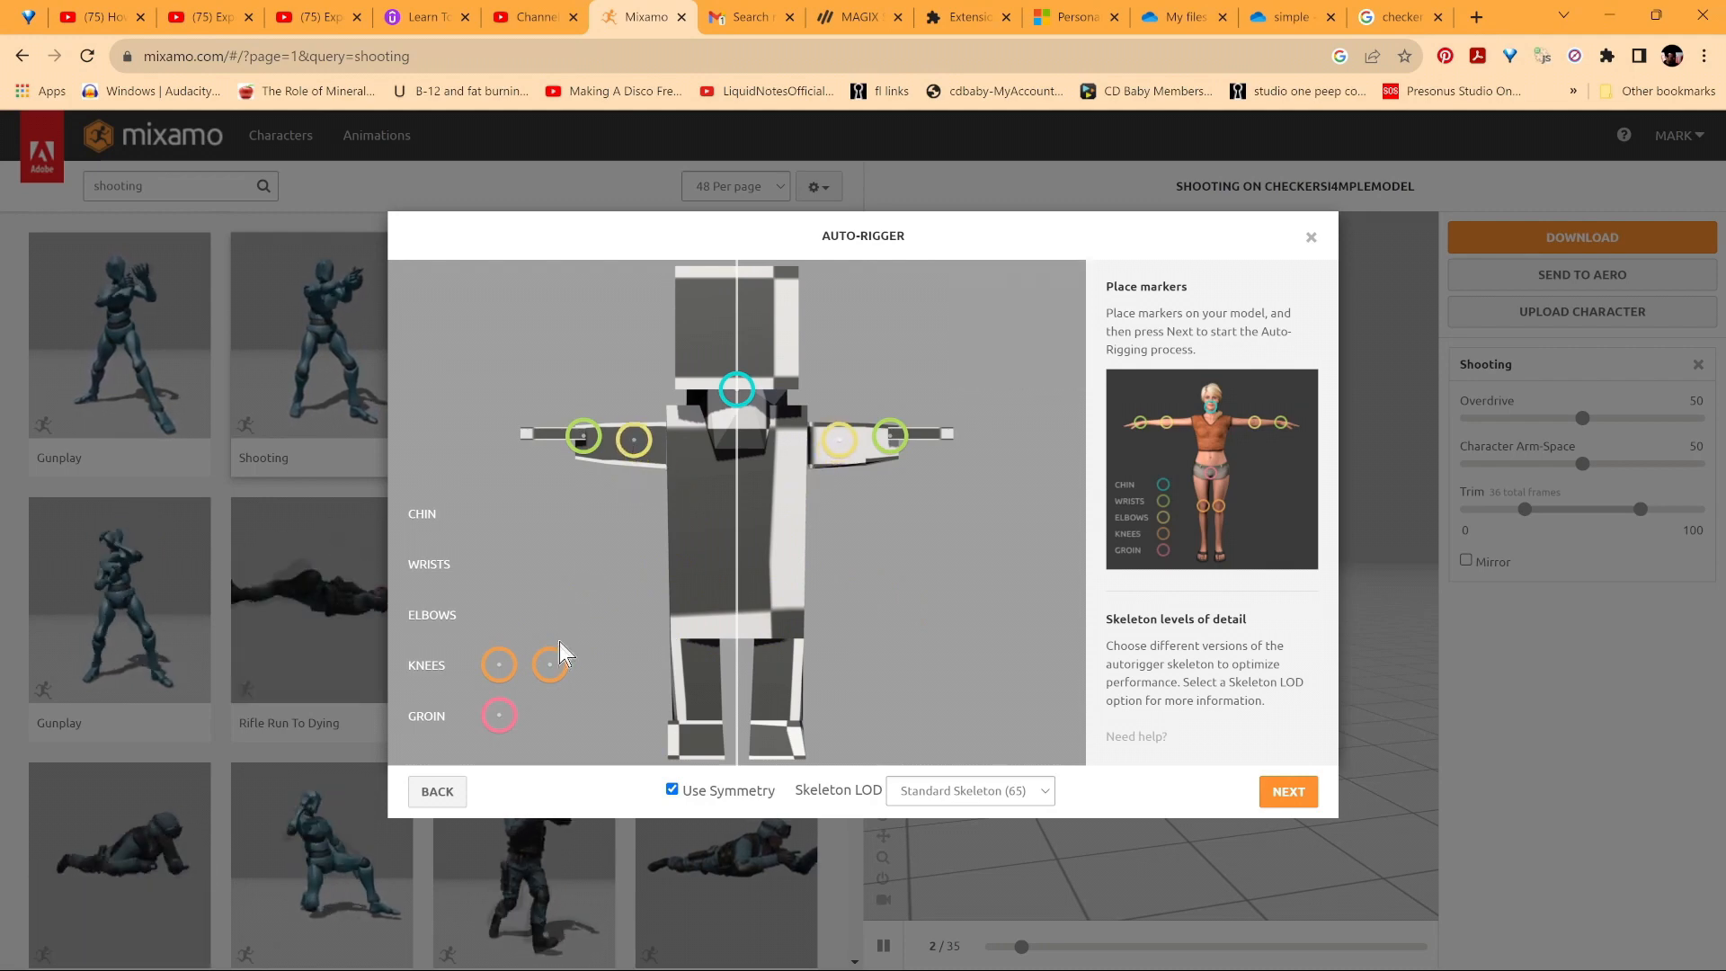
left_click_drag(549, 665, 705, 688)
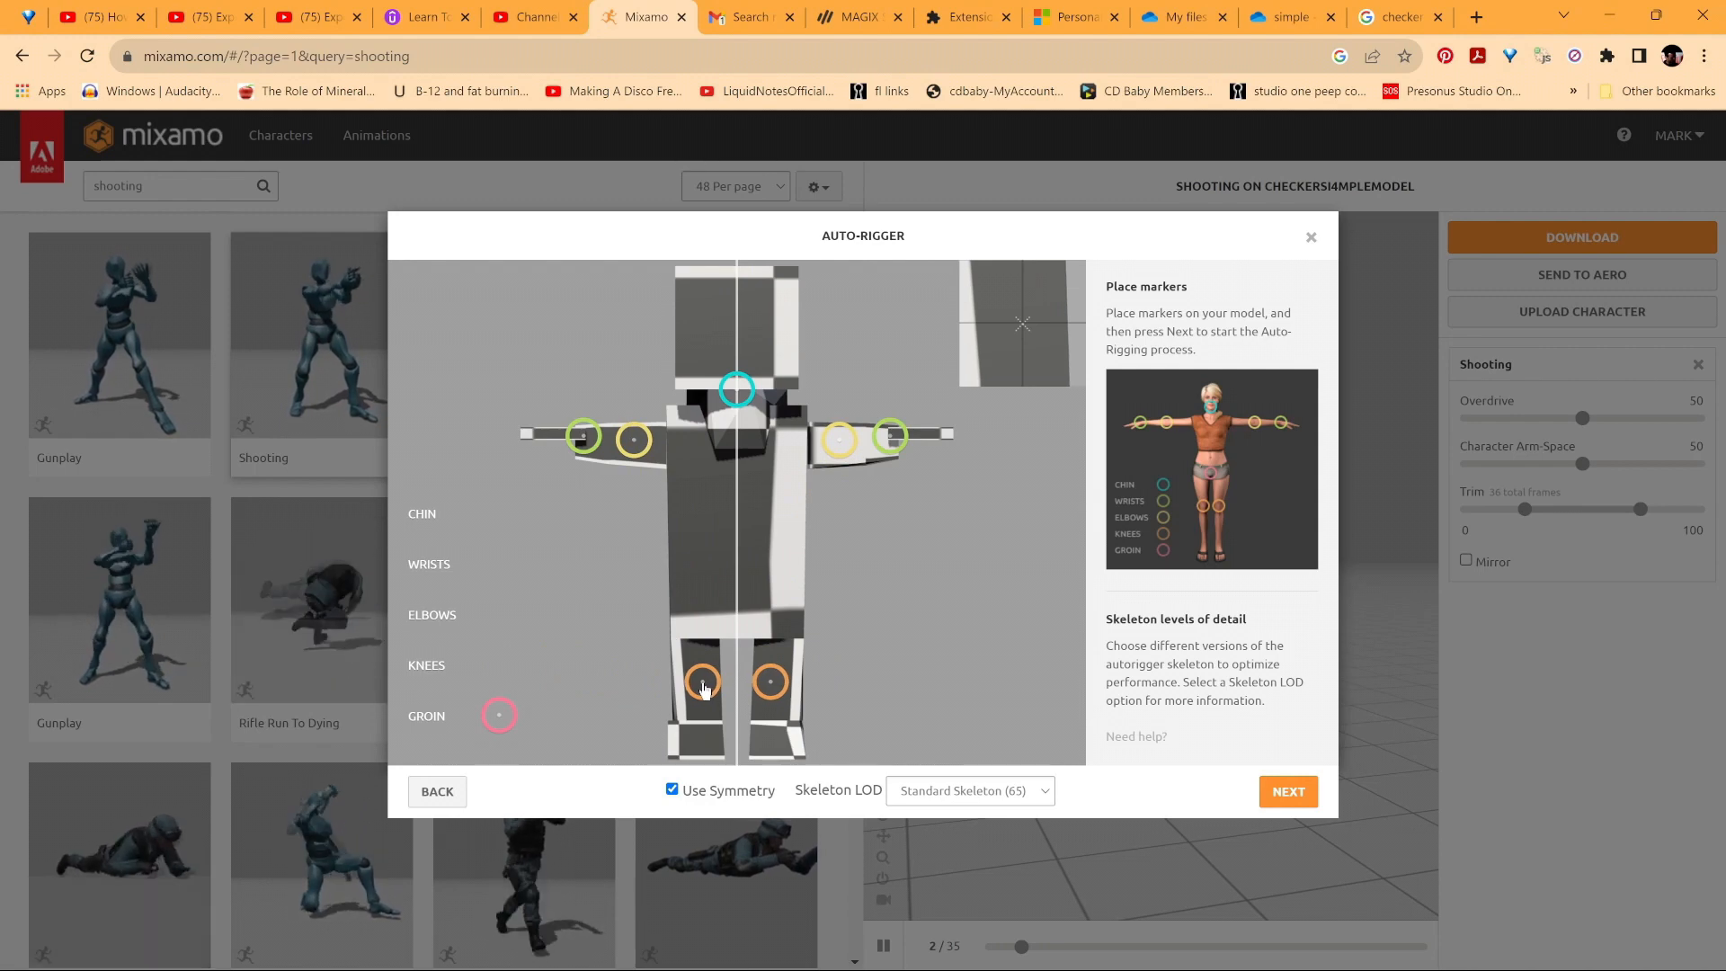
mouse_move(508, 717)
left_mouse_down()
mouse_move(666, 612)
mouse_move(745, 621)
left_mouse_up()
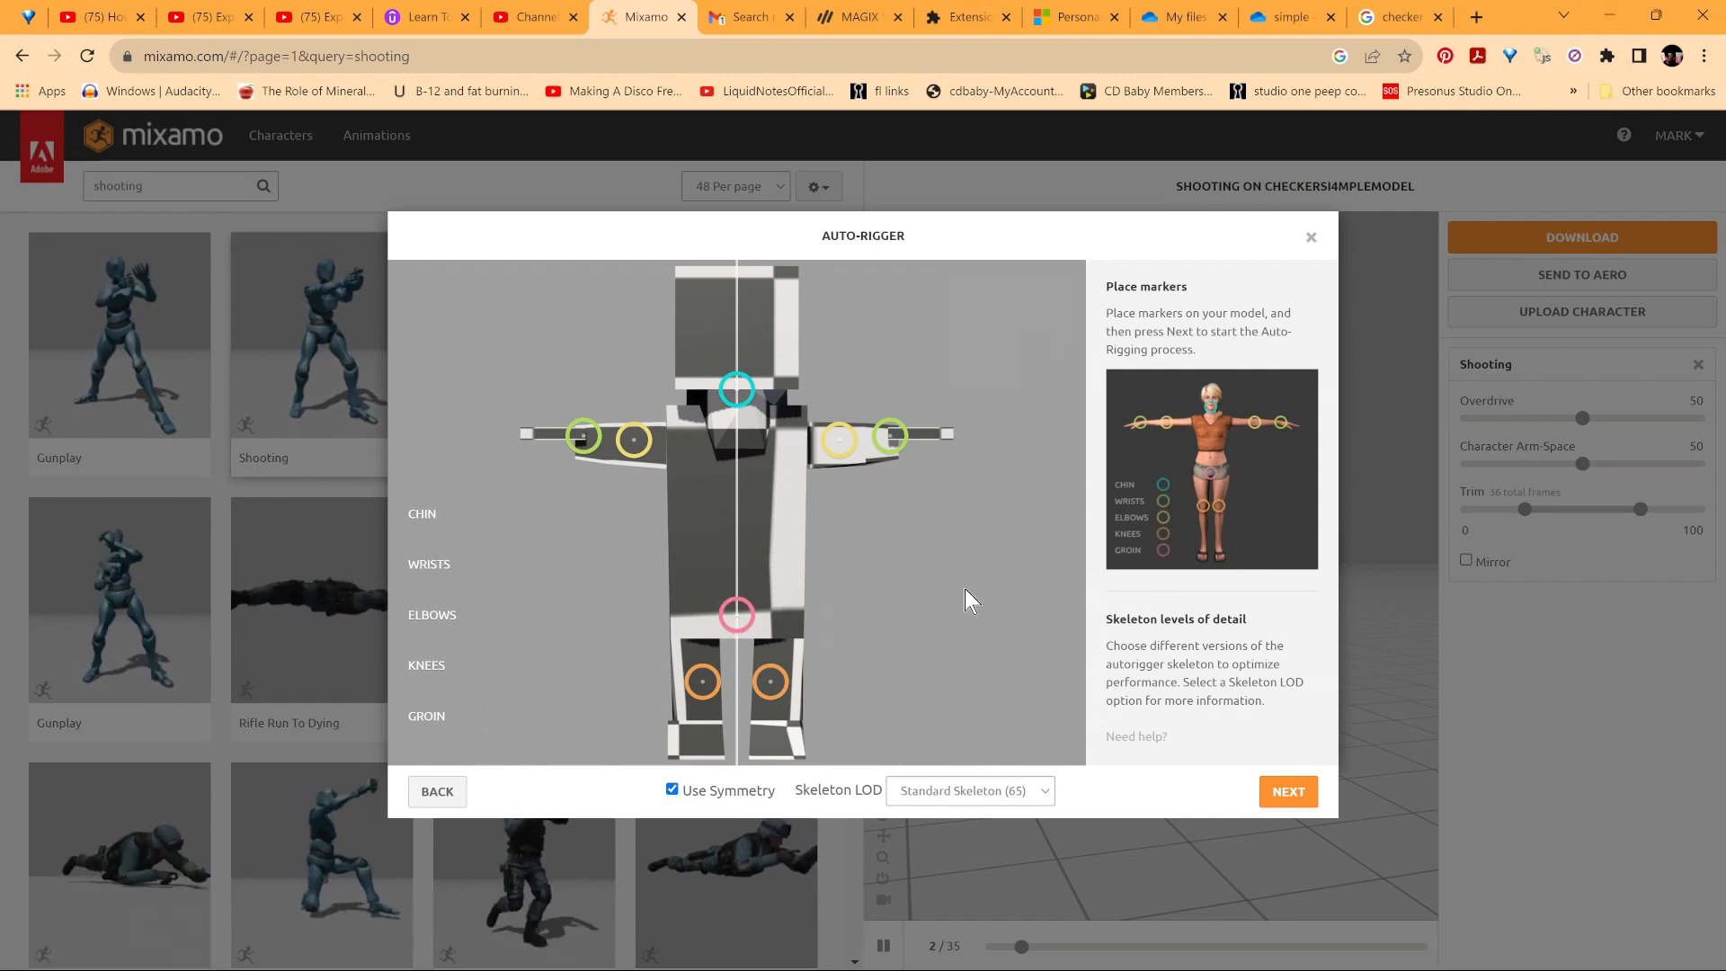
Auto-rig the character with the No Fingers (25) skeleton and accept it as the replacement for the previous character
left_click(1046, 791)
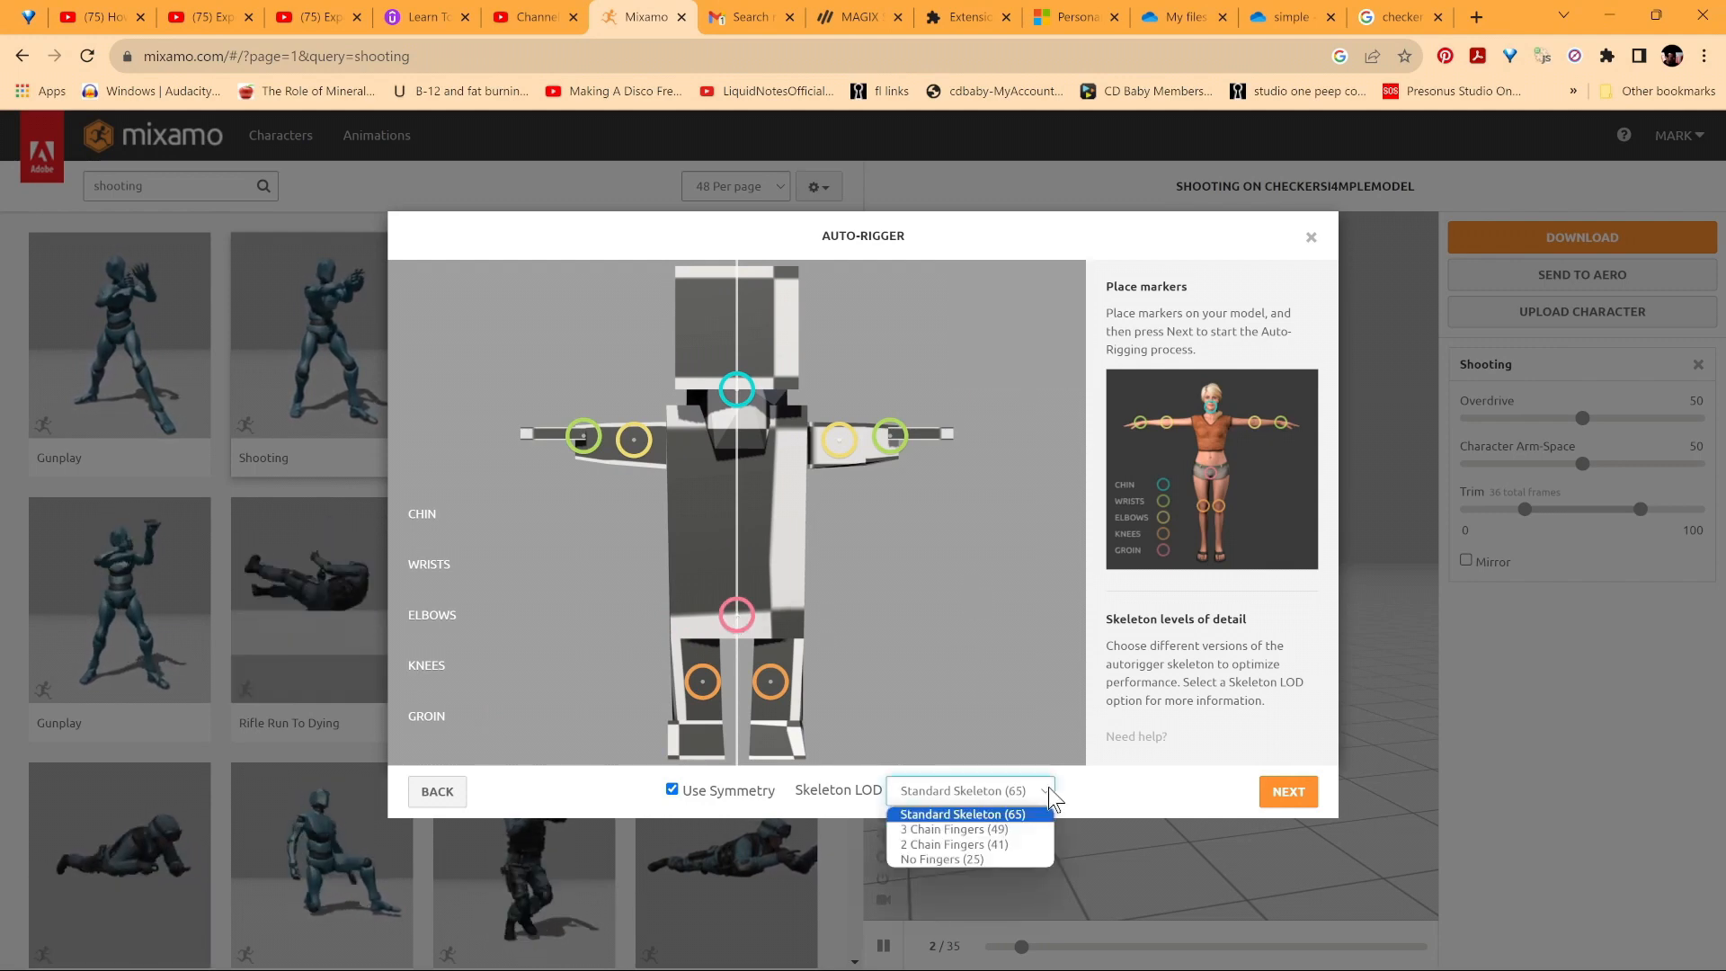
left_click(971, 859)
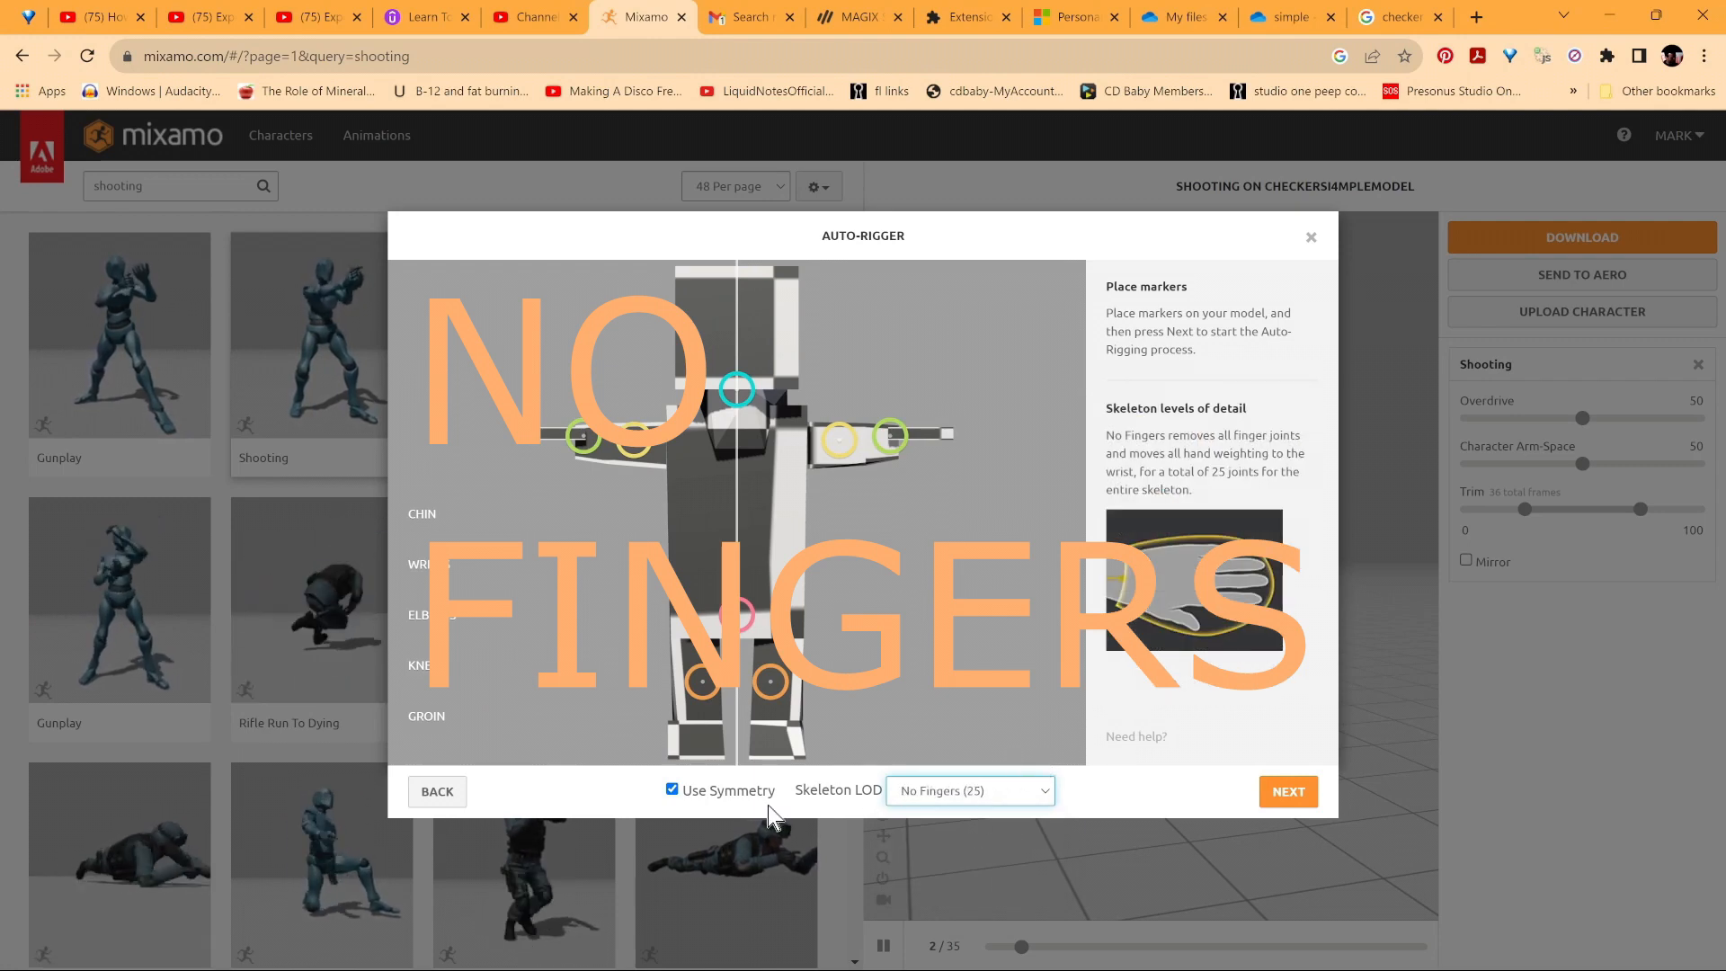
left_click(1269, 794)
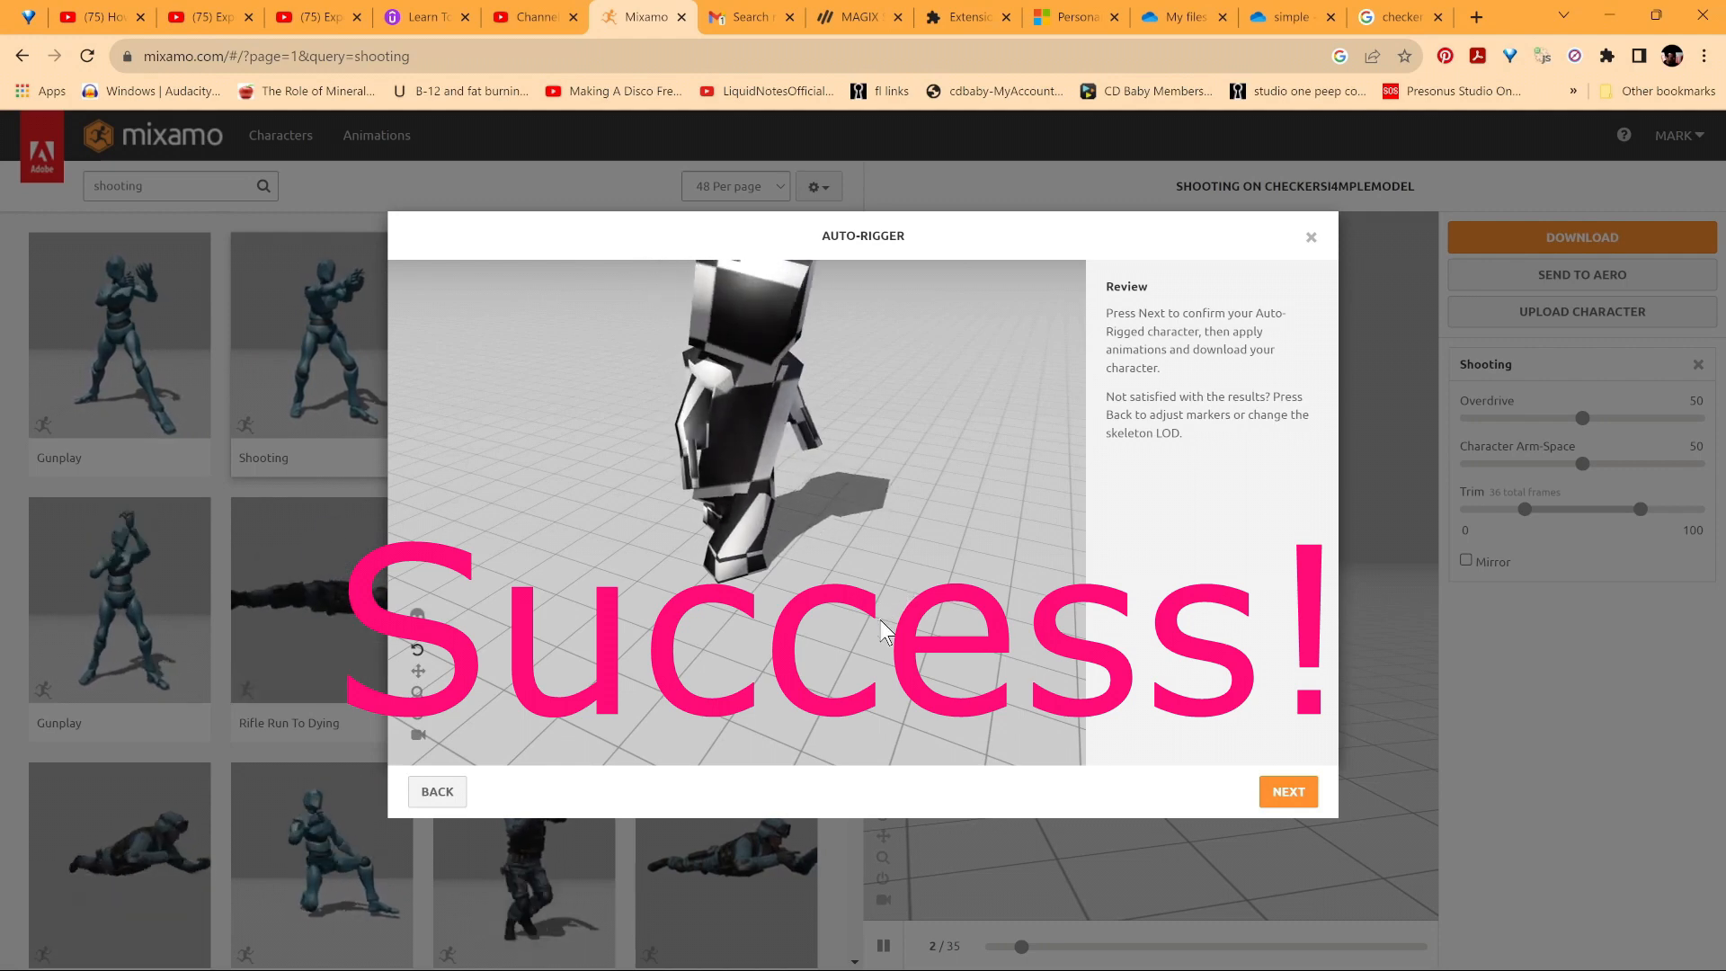
left_click(1288, 795)
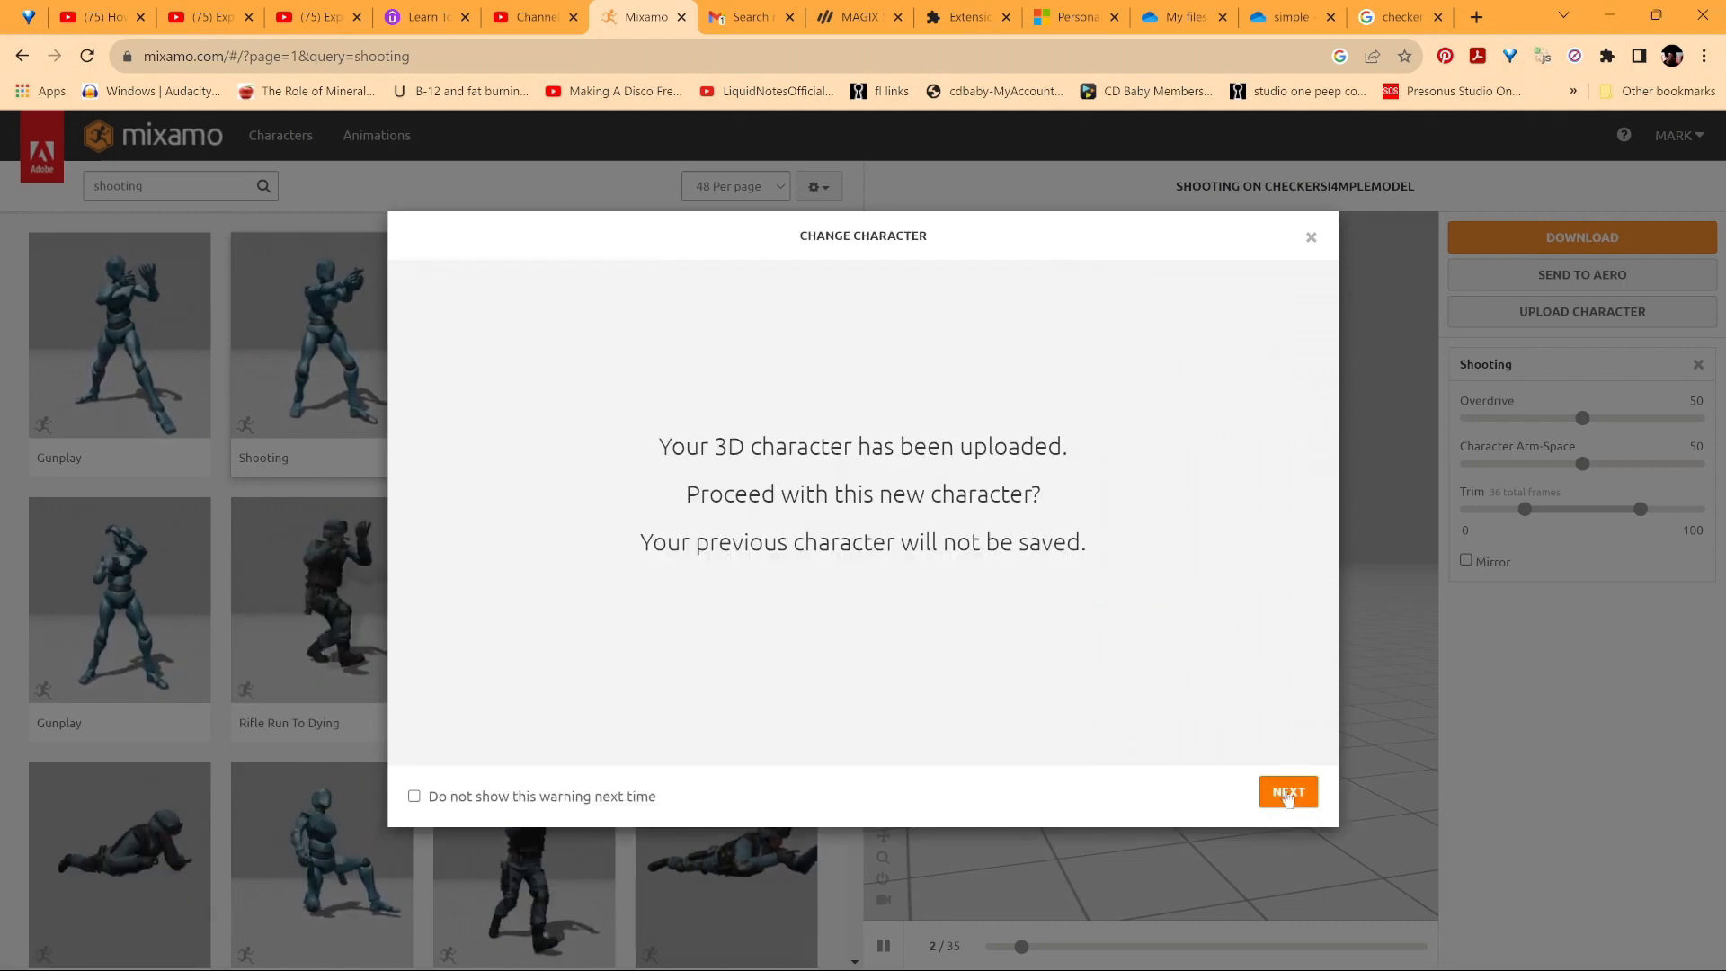
left_click(1284, 787)
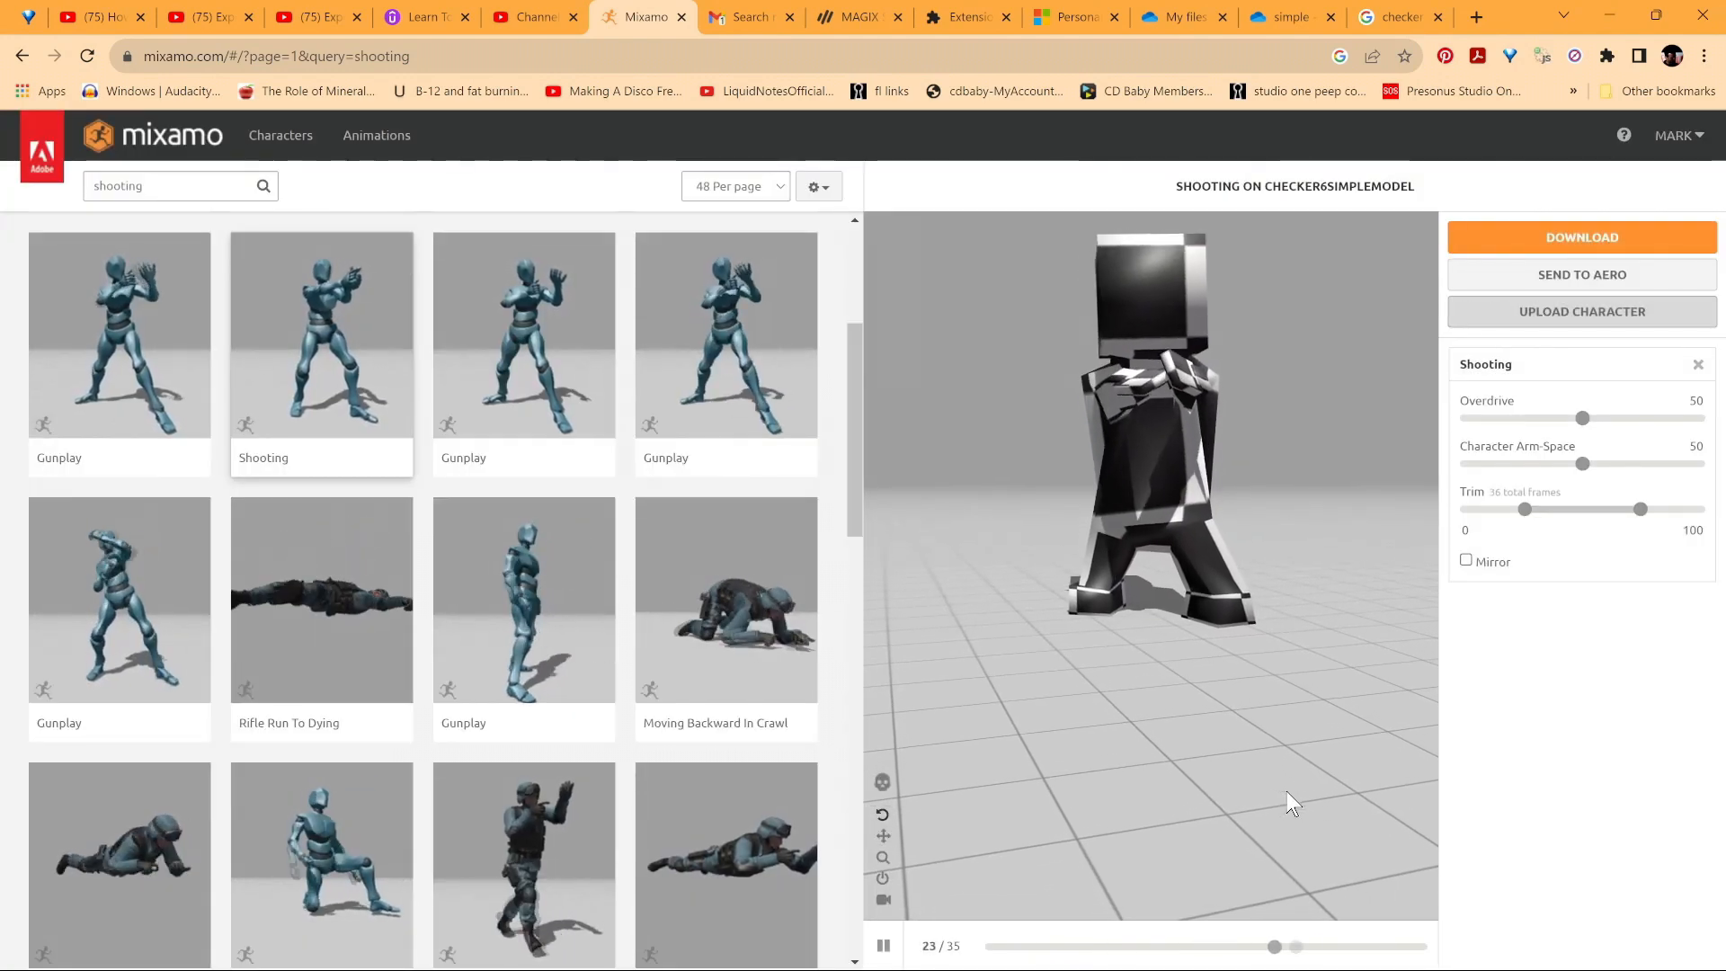
Search the animations for "tpose" and apply T-Pose to the rigged character
left_click(169, 183)
double_click(139, 186)
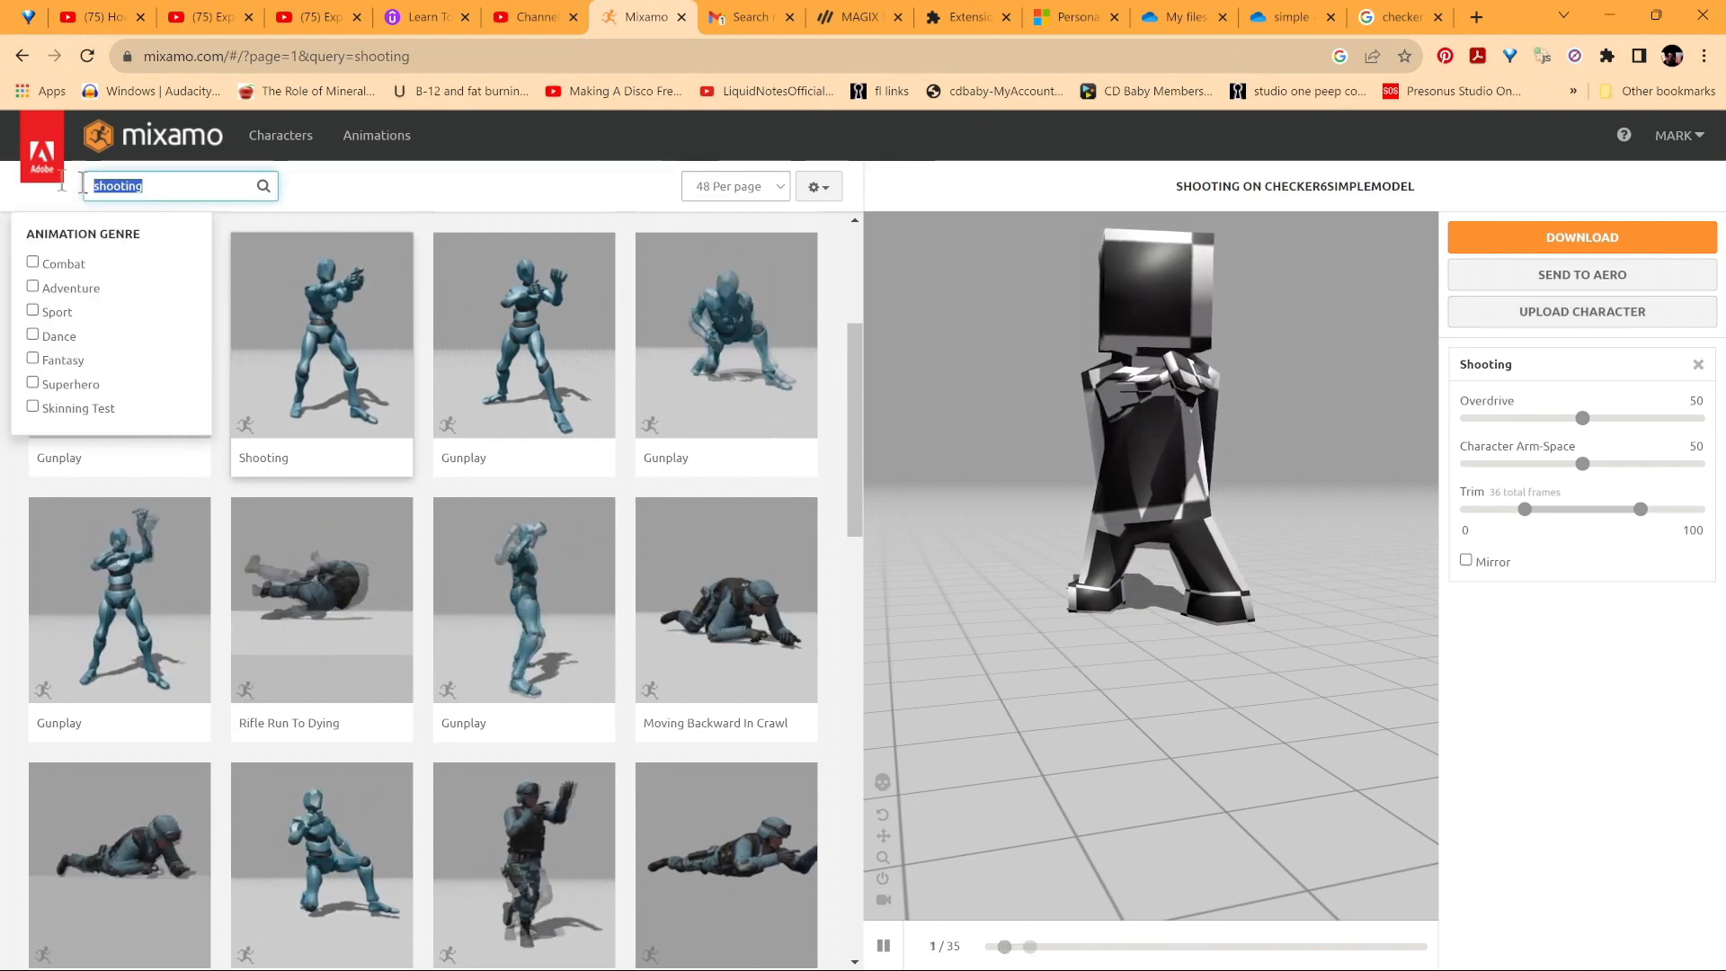
type("tpose")
key("Return")
left_click(119, 413)
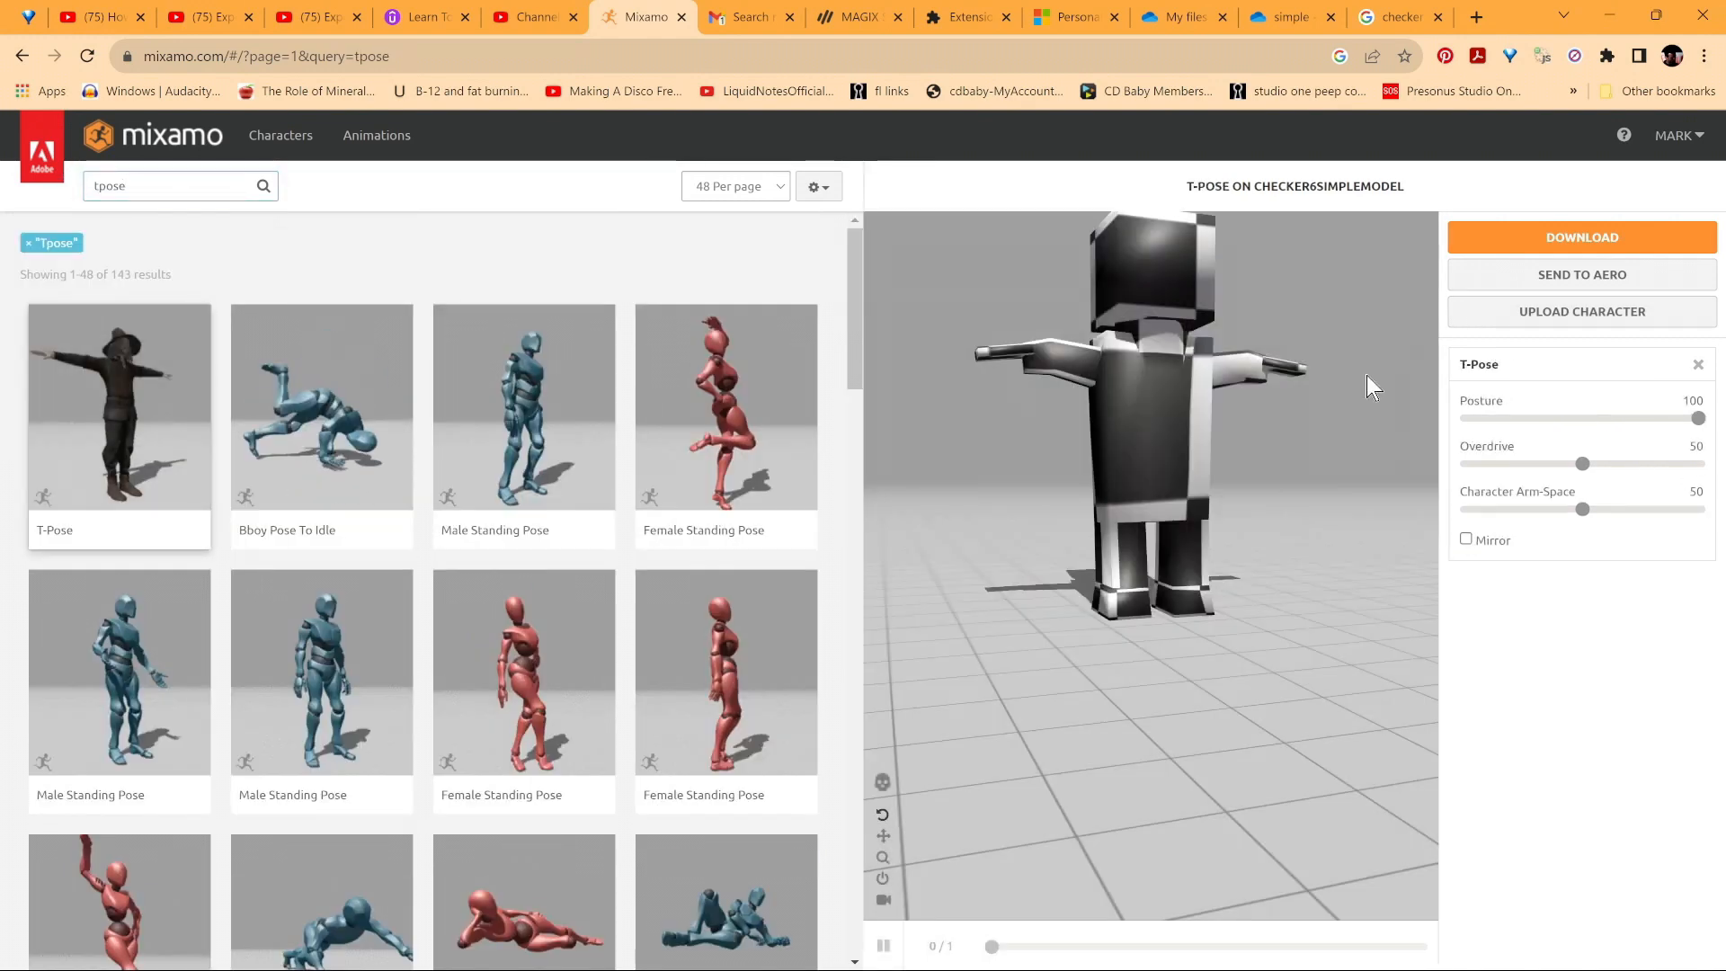
Download the T-Pose character as FBX for Unity(.fbx) with skin at 30 frames per second without keyframe reduction
left_click_drag(1223, 593, 1011, 702)
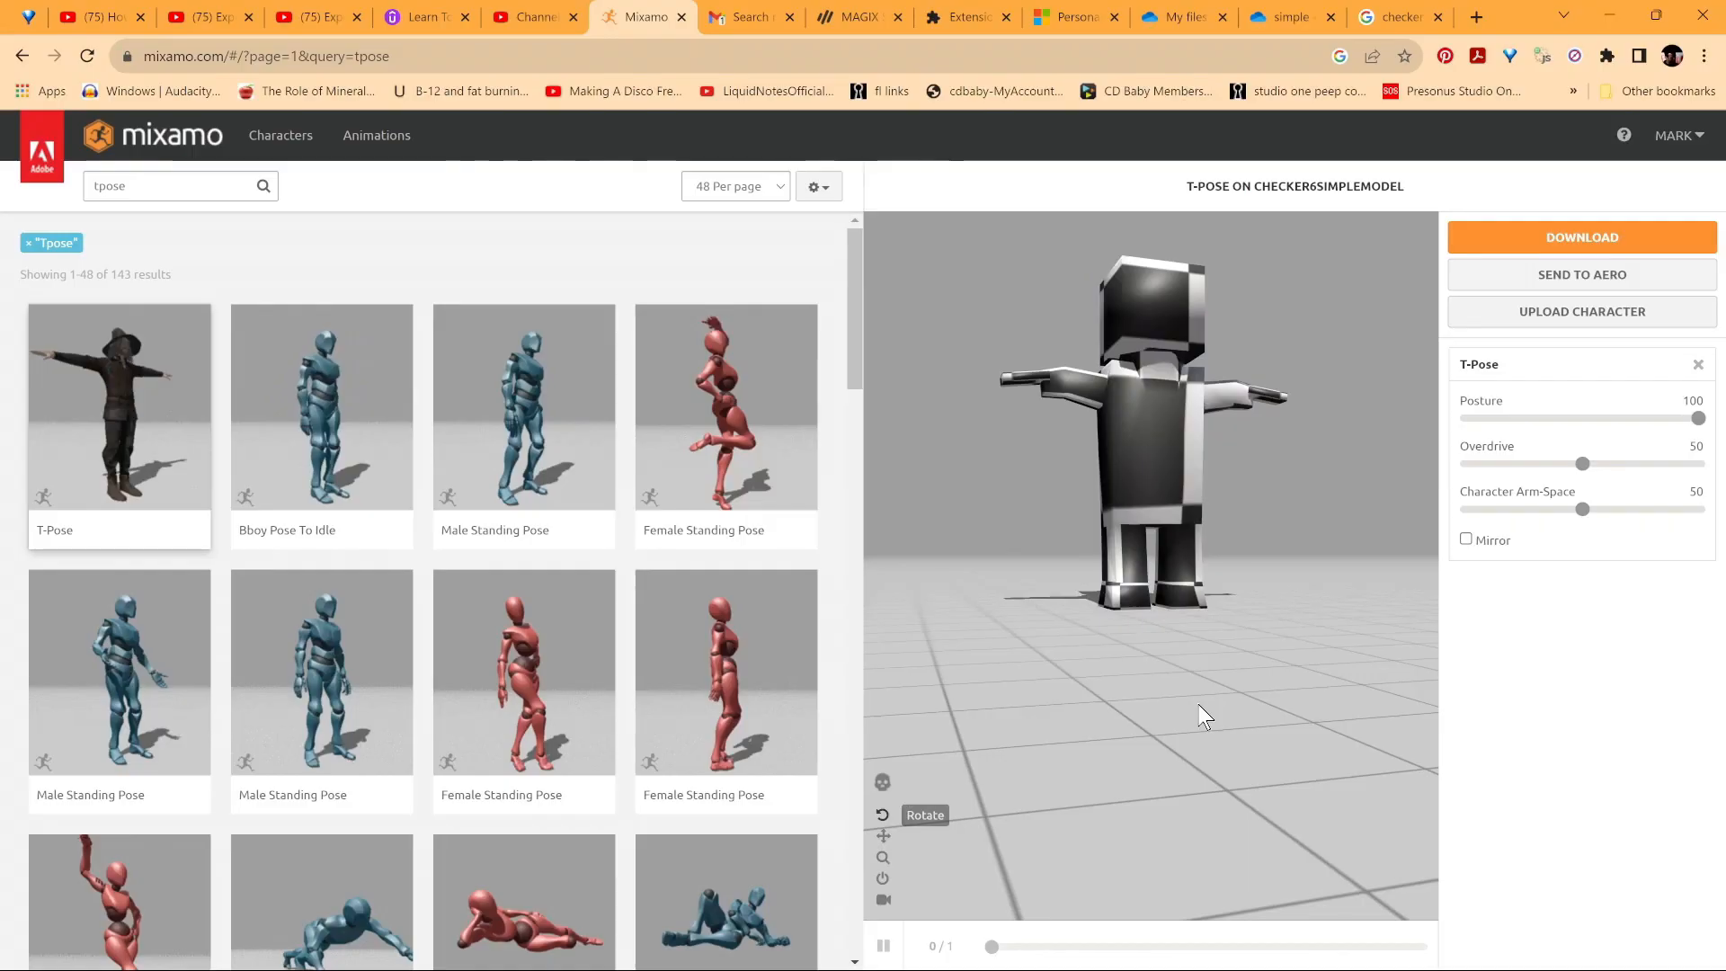
left_click_drag(1202, 713, 1141, 767)
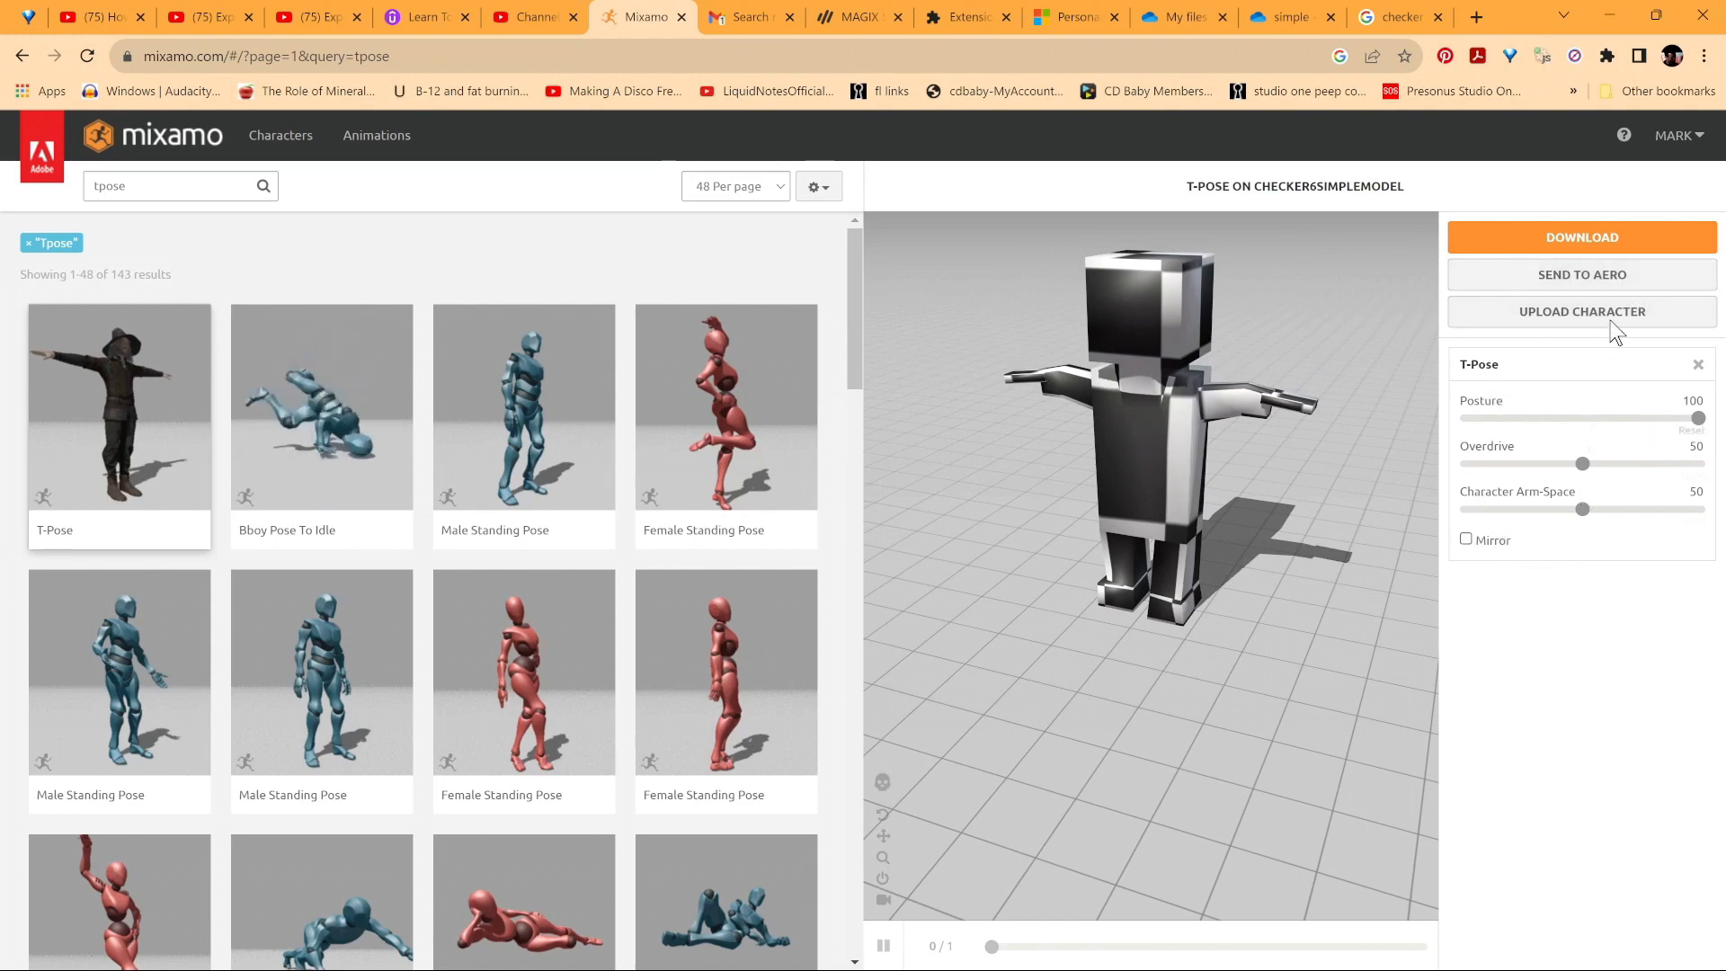
left_click(1624, 239)
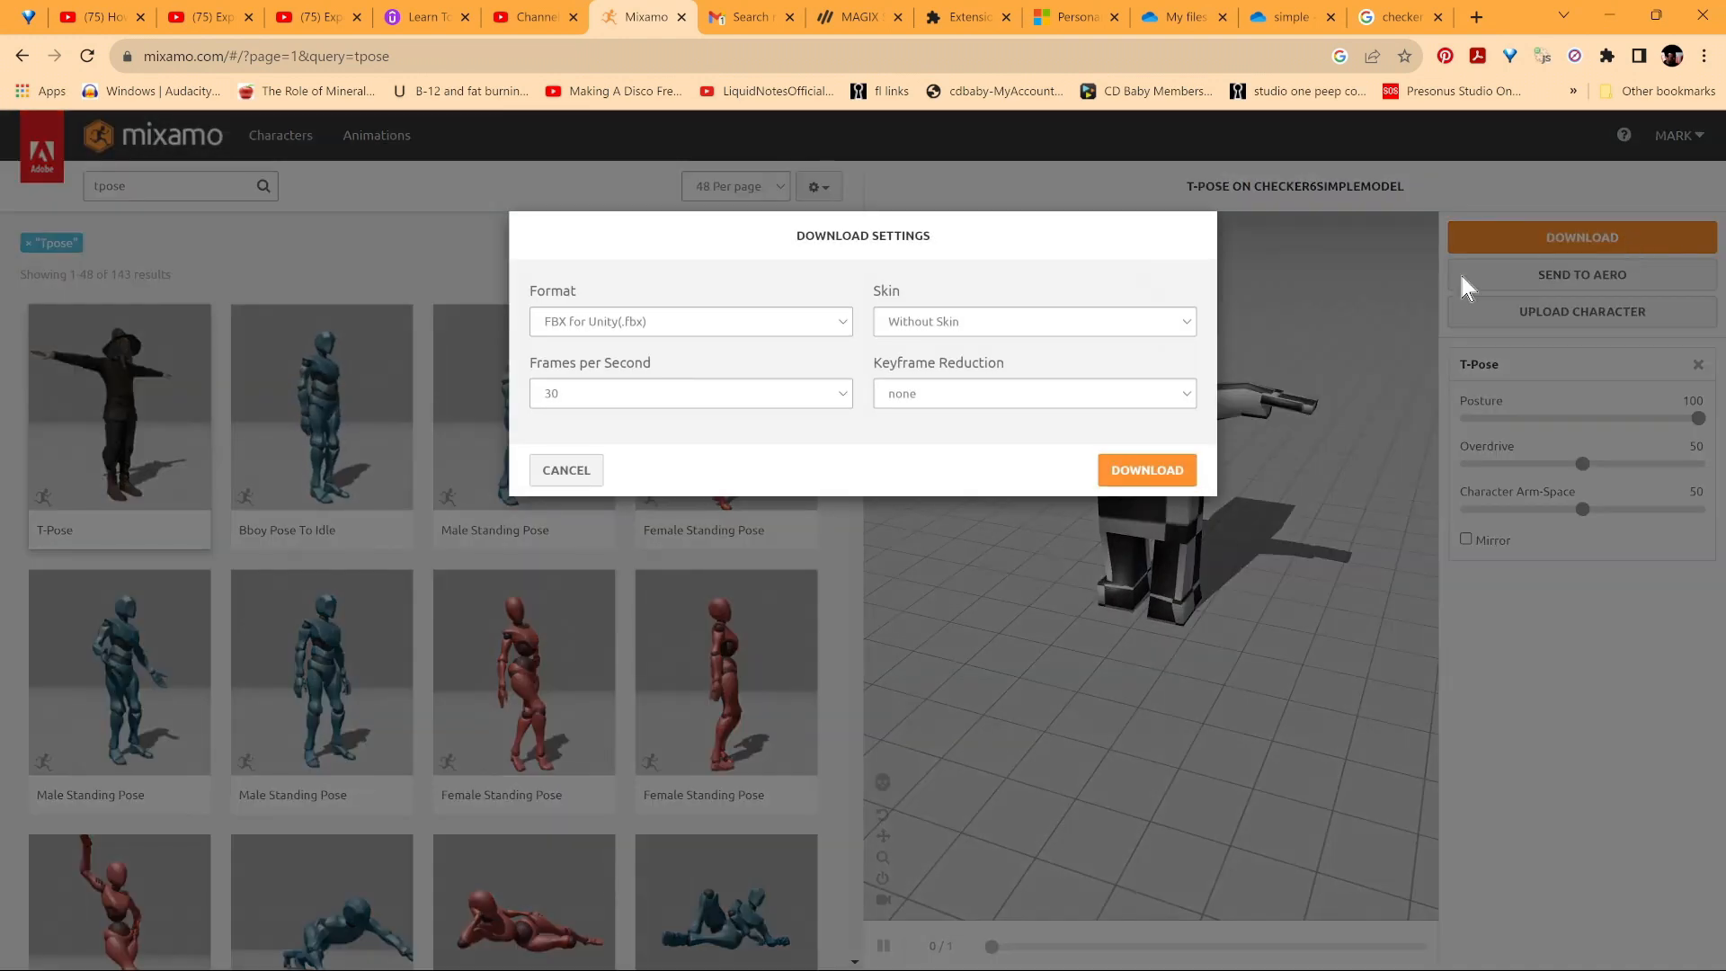
left_click(1191, 325)
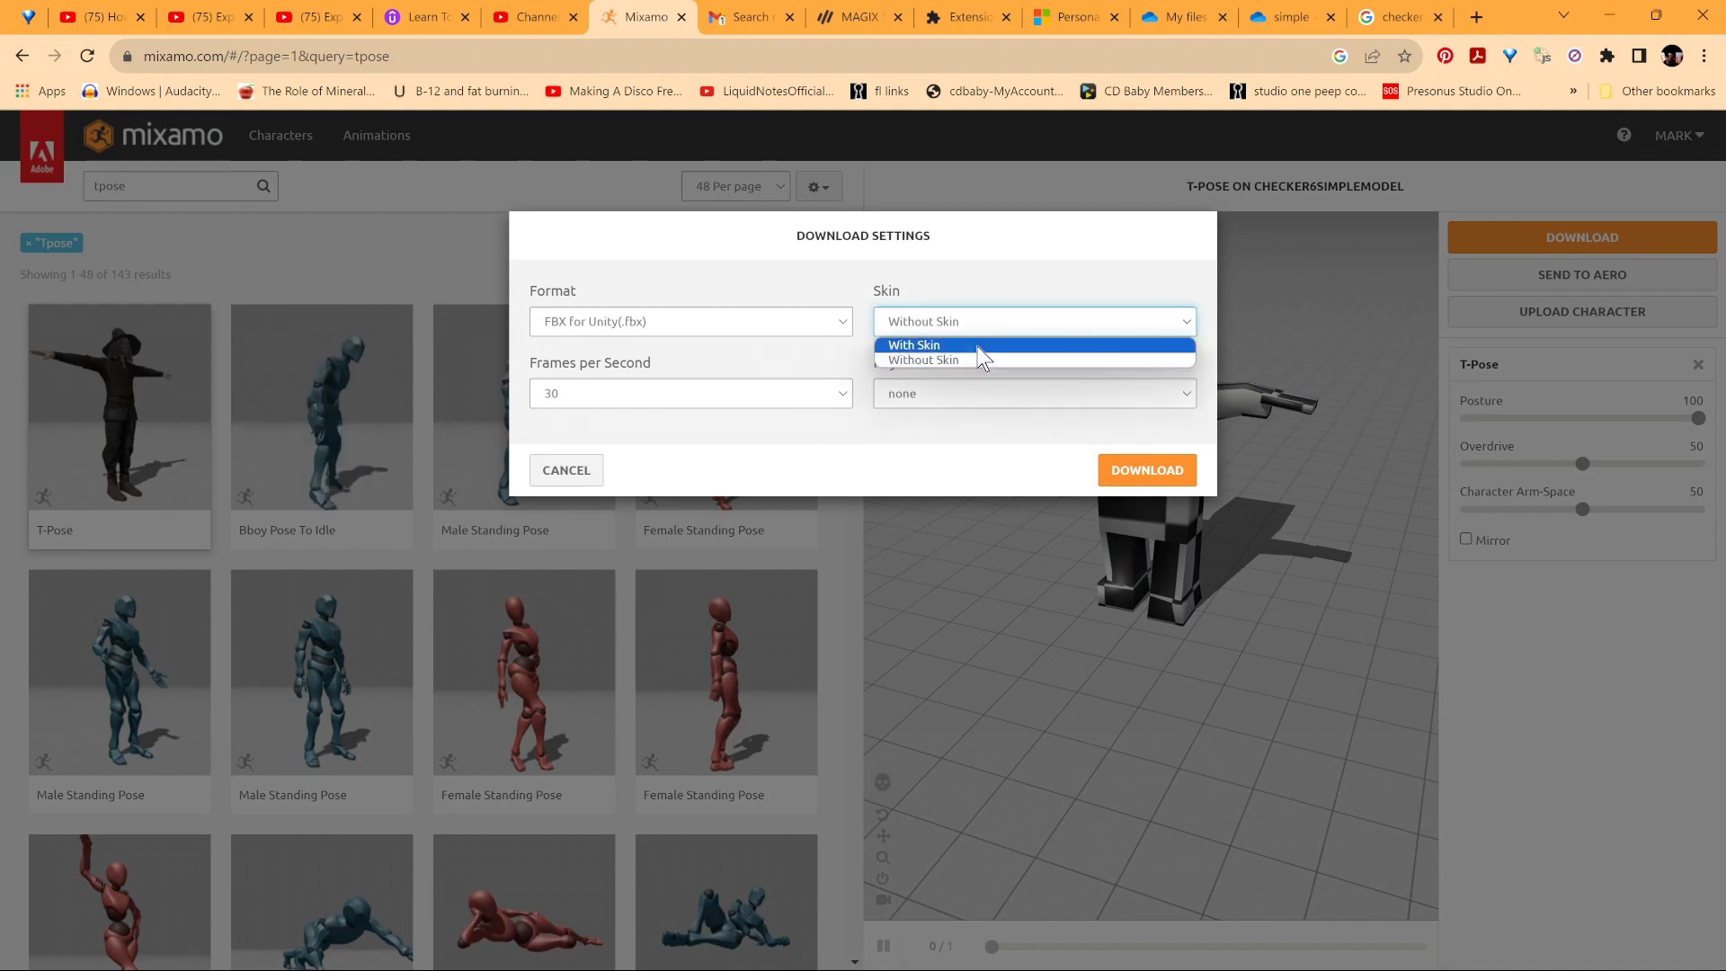
left_click(957, 349)
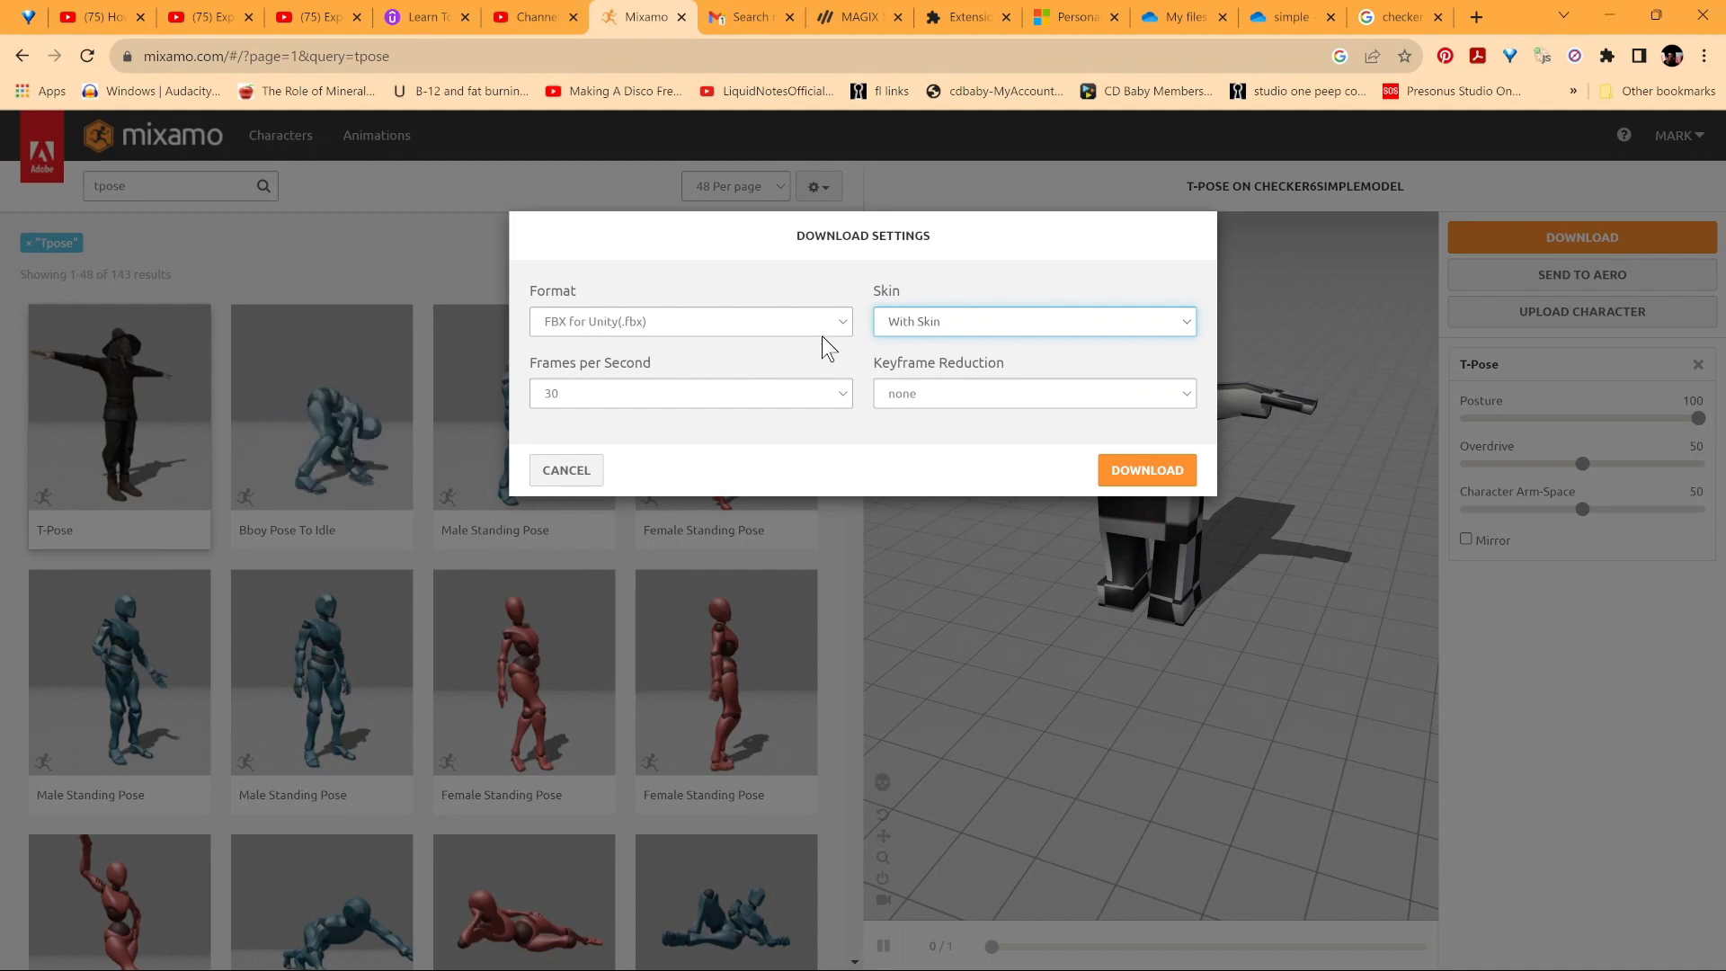
left_click(839, 321)
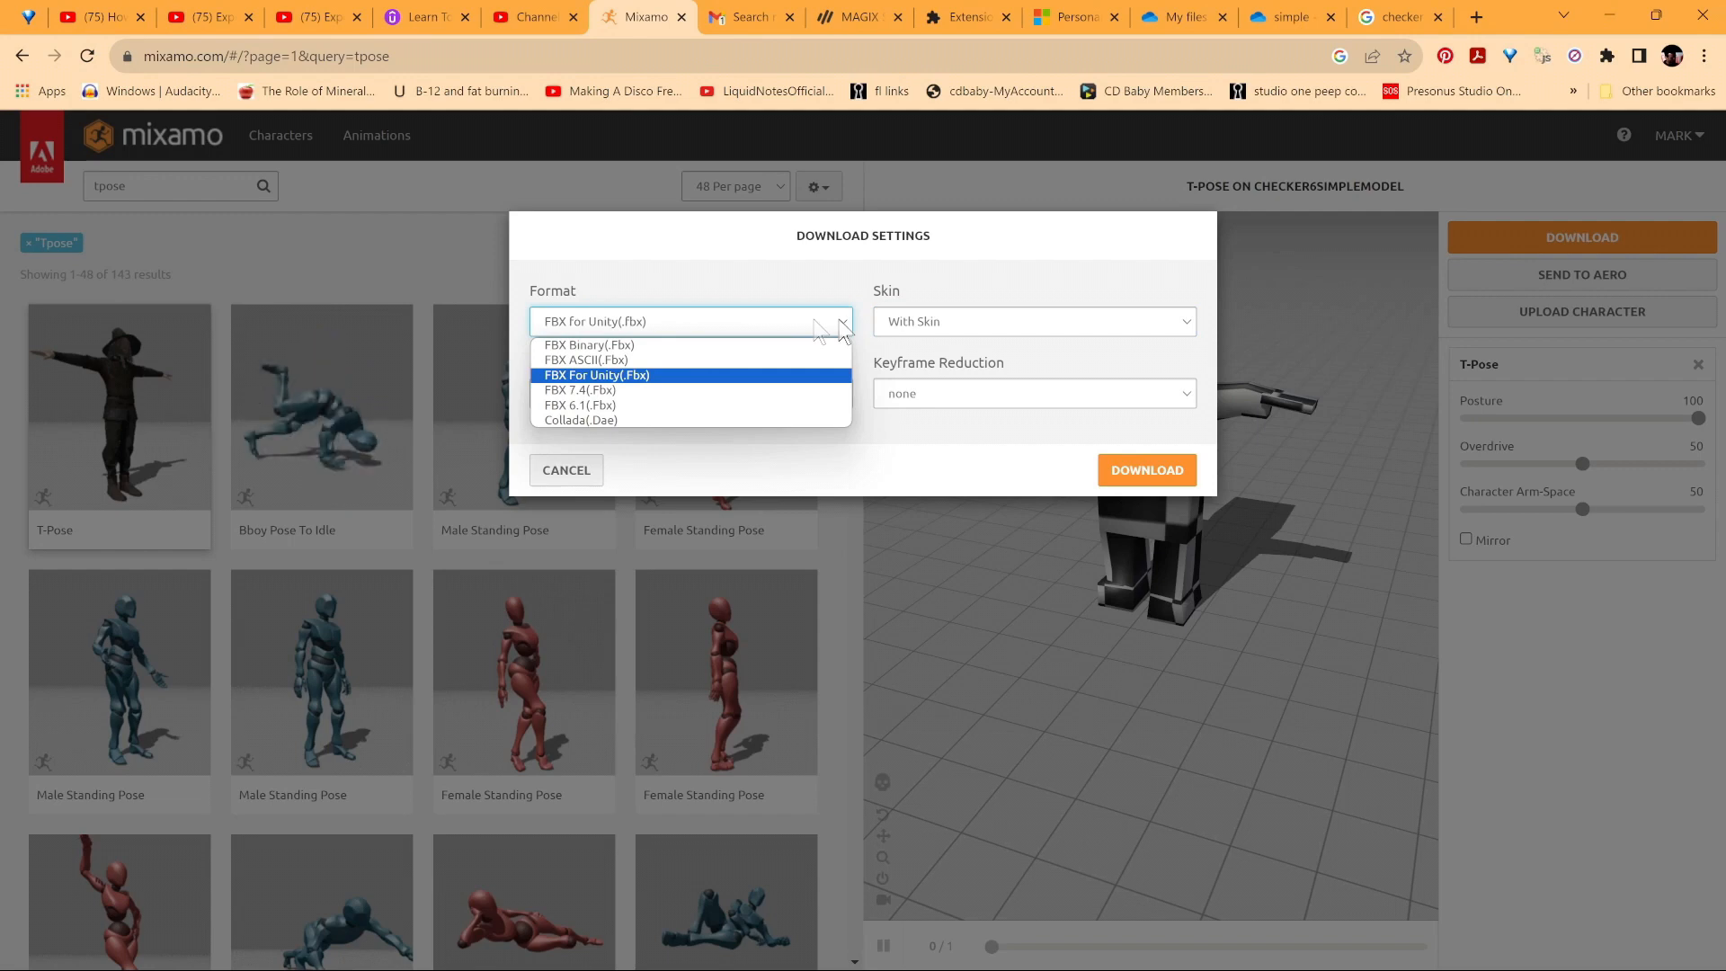
left_click(616, 378)
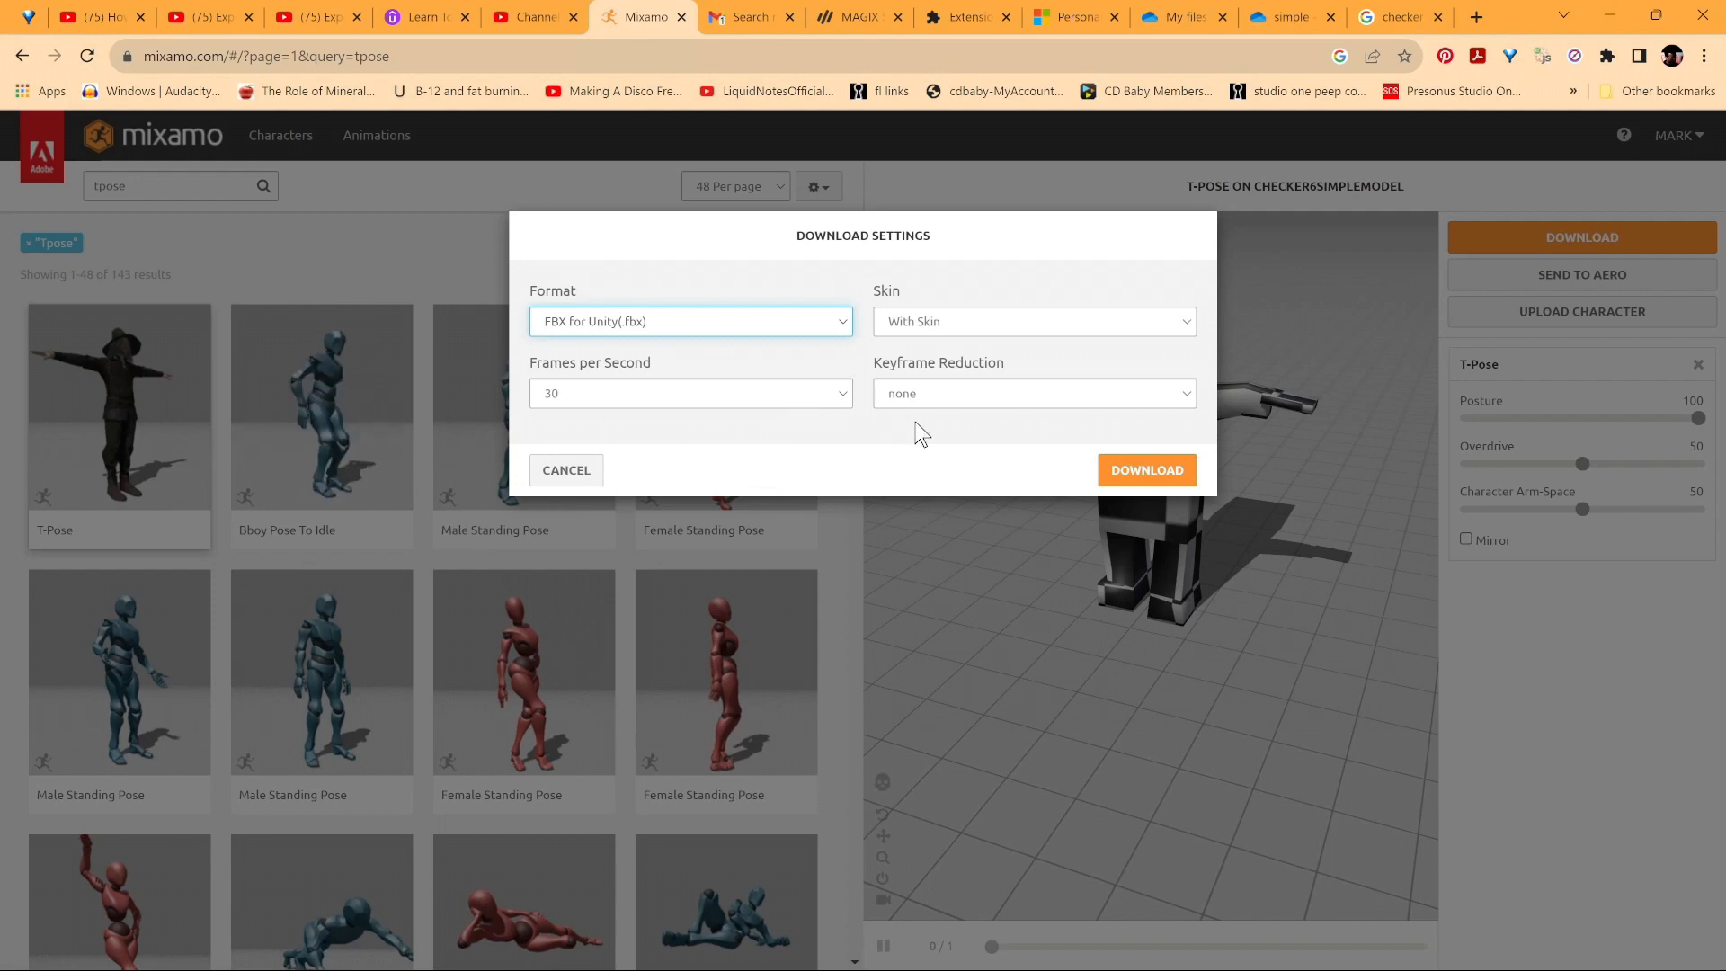
left_click(1132, 474)
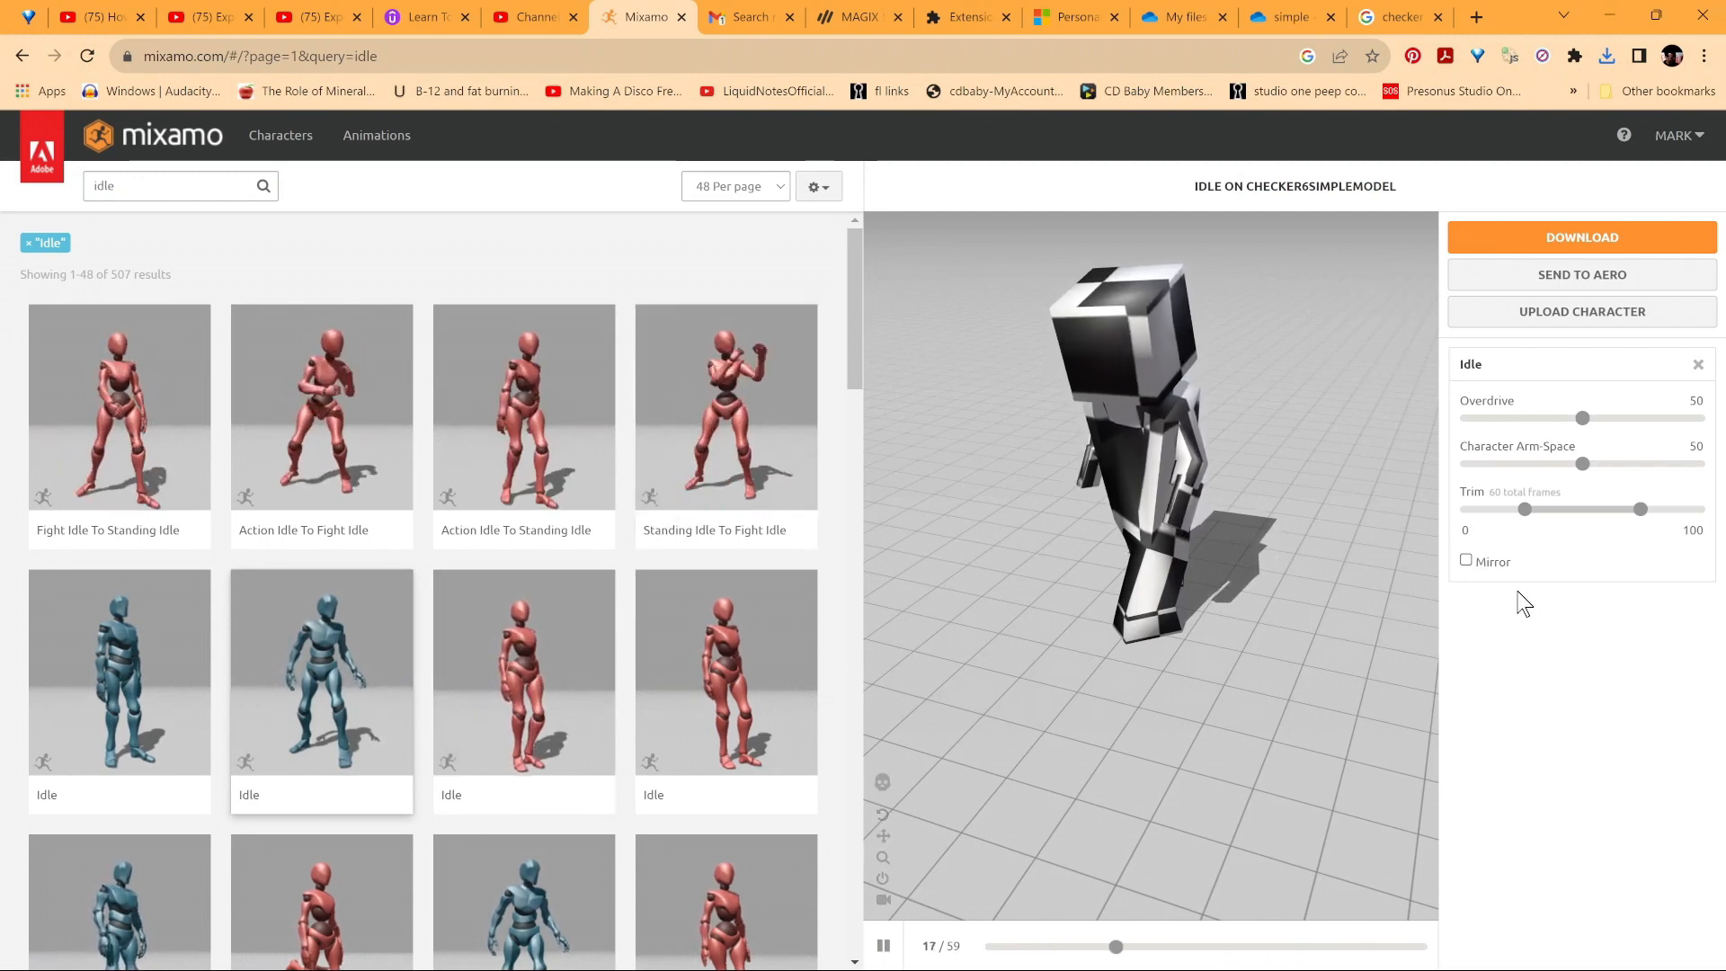
left_click_drag(1247, 644, 1265, 694)
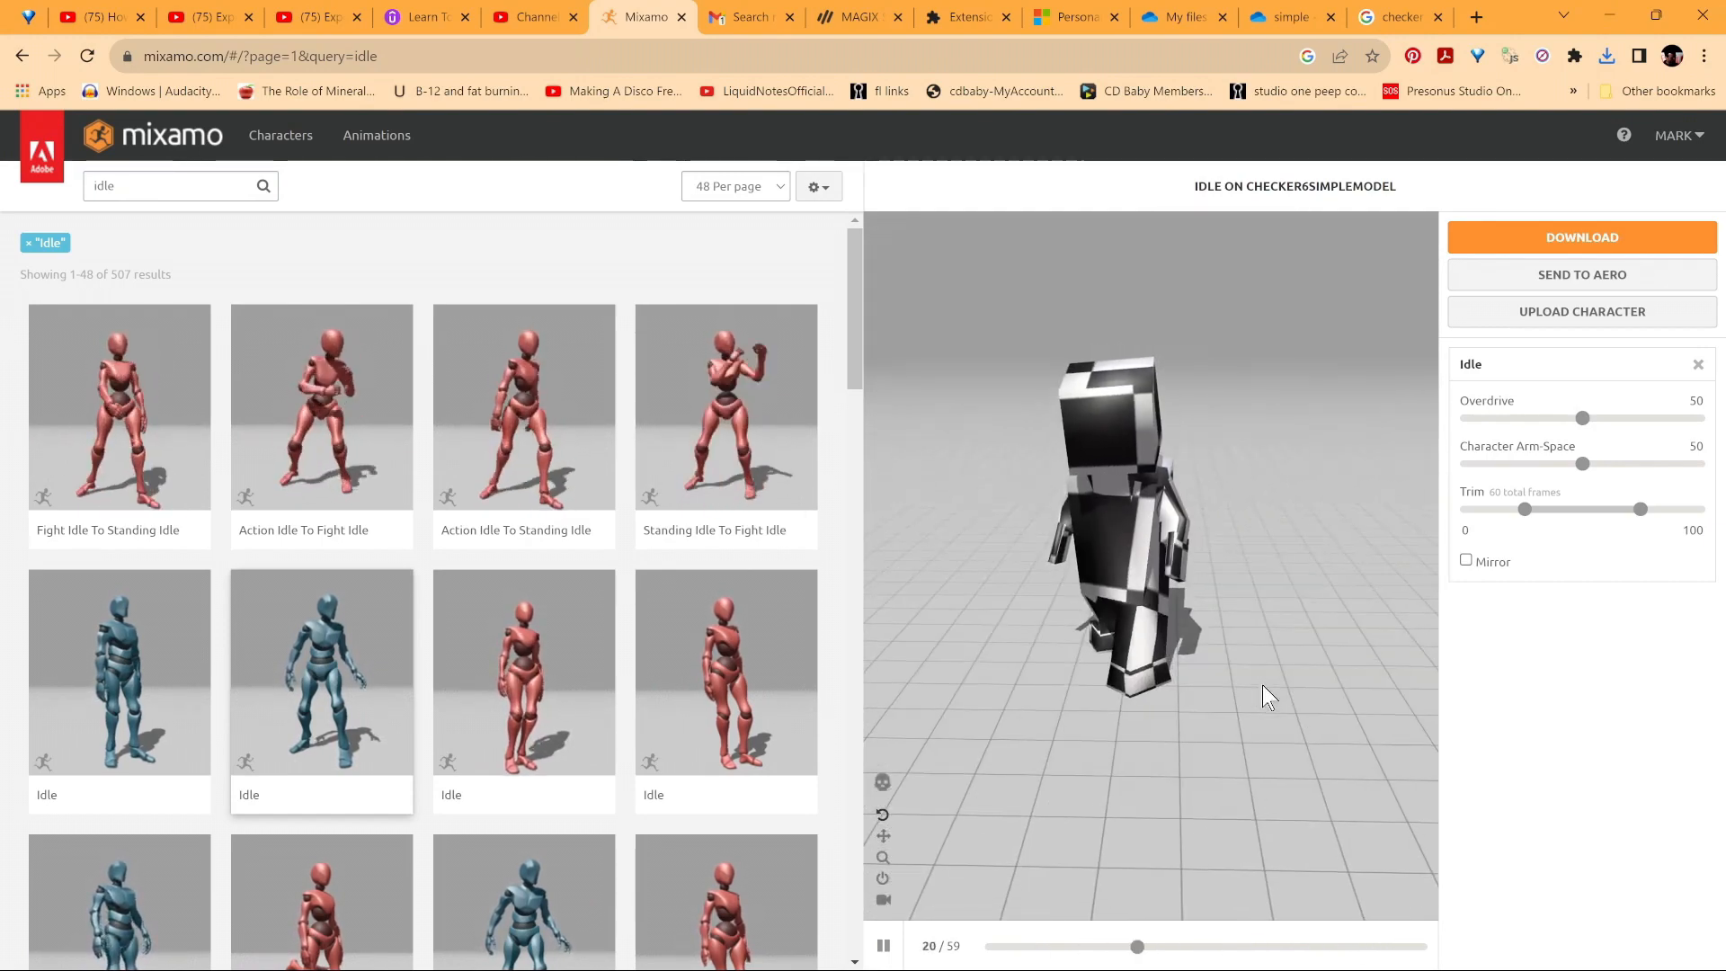
left_click(1589, 237)
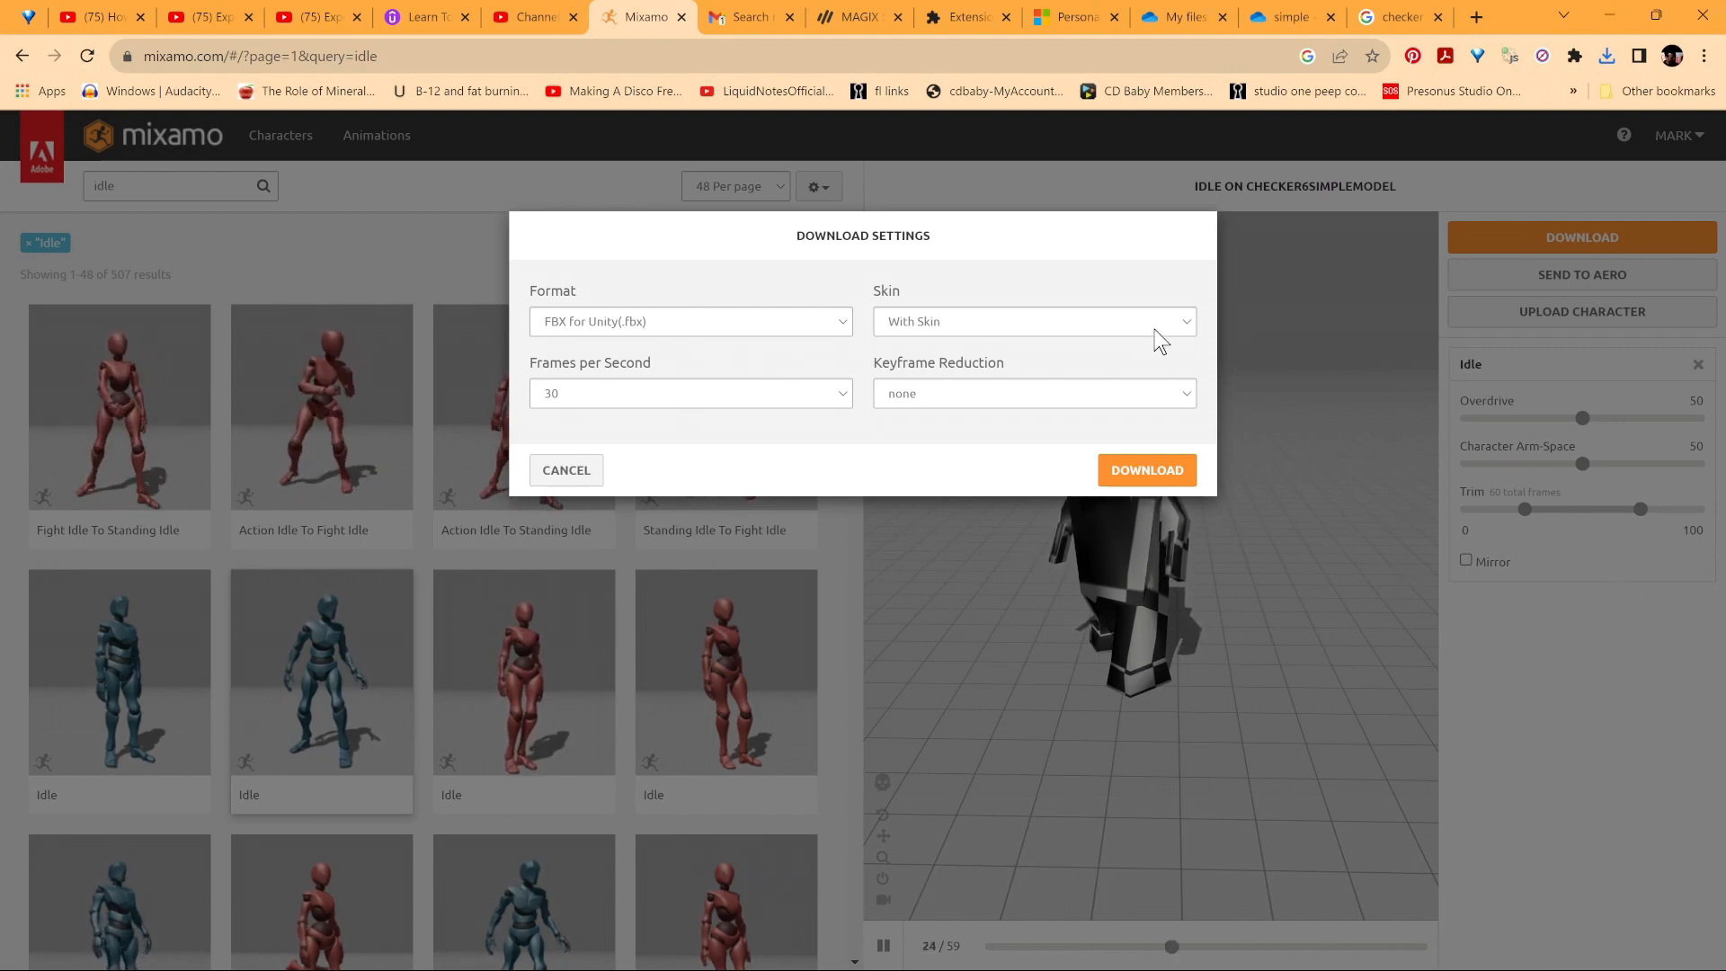
left_click(1195, 329)
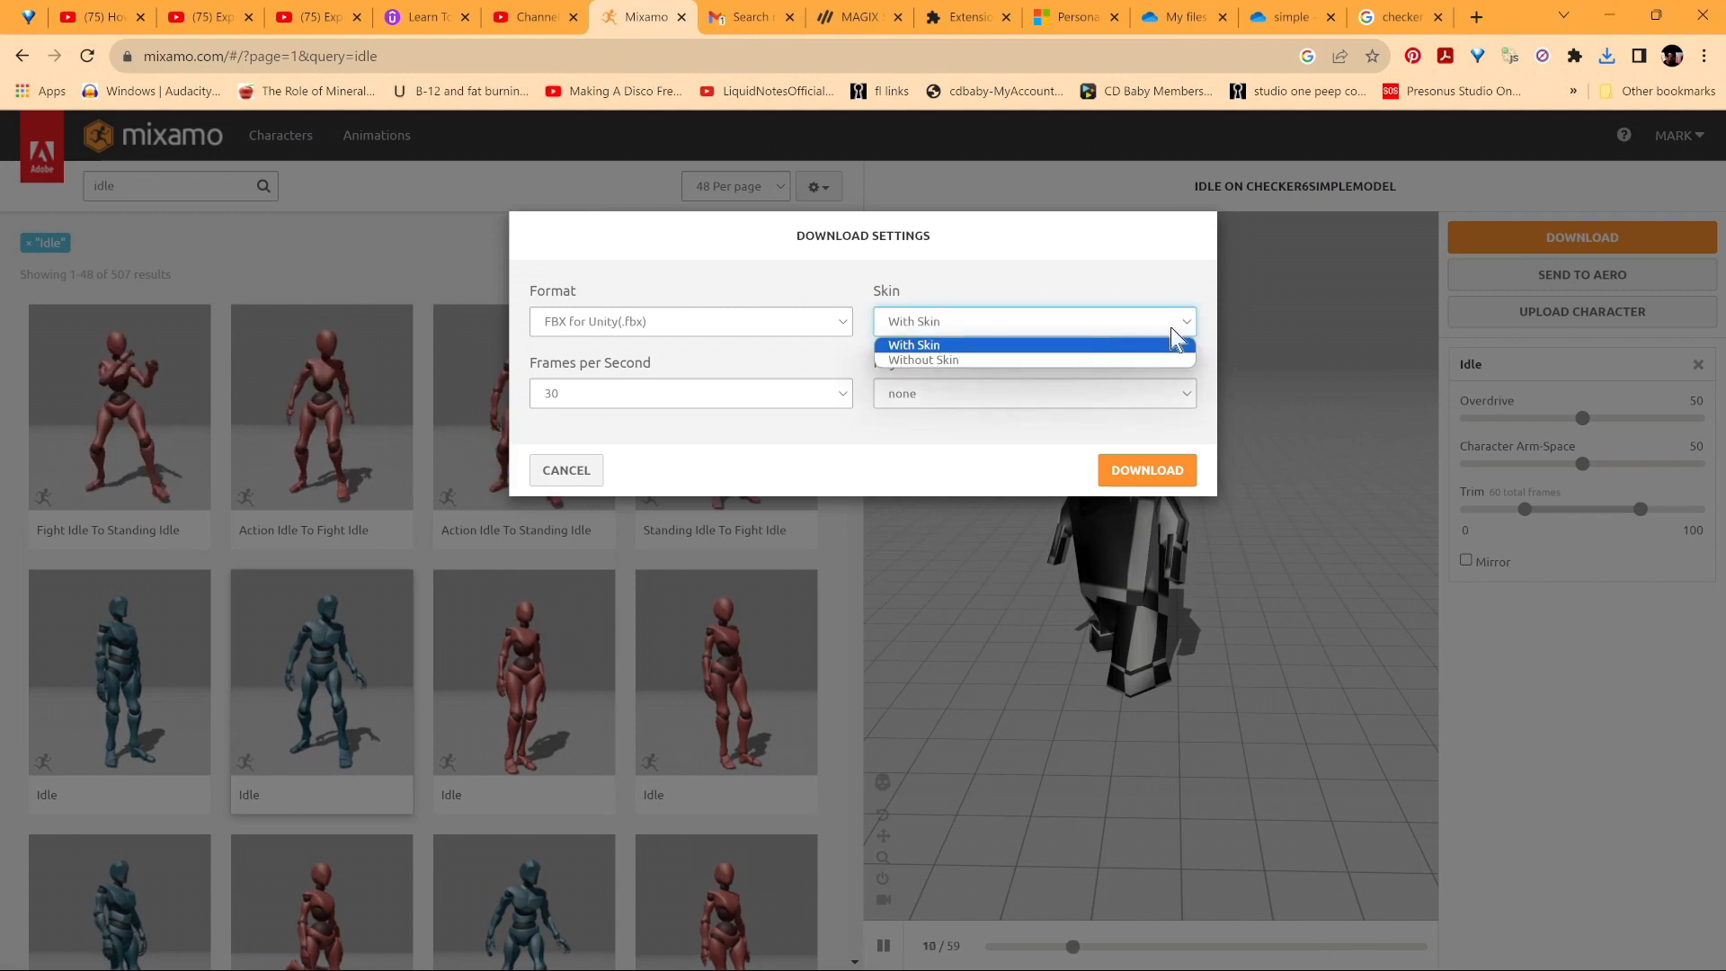
left_click(970, 362)
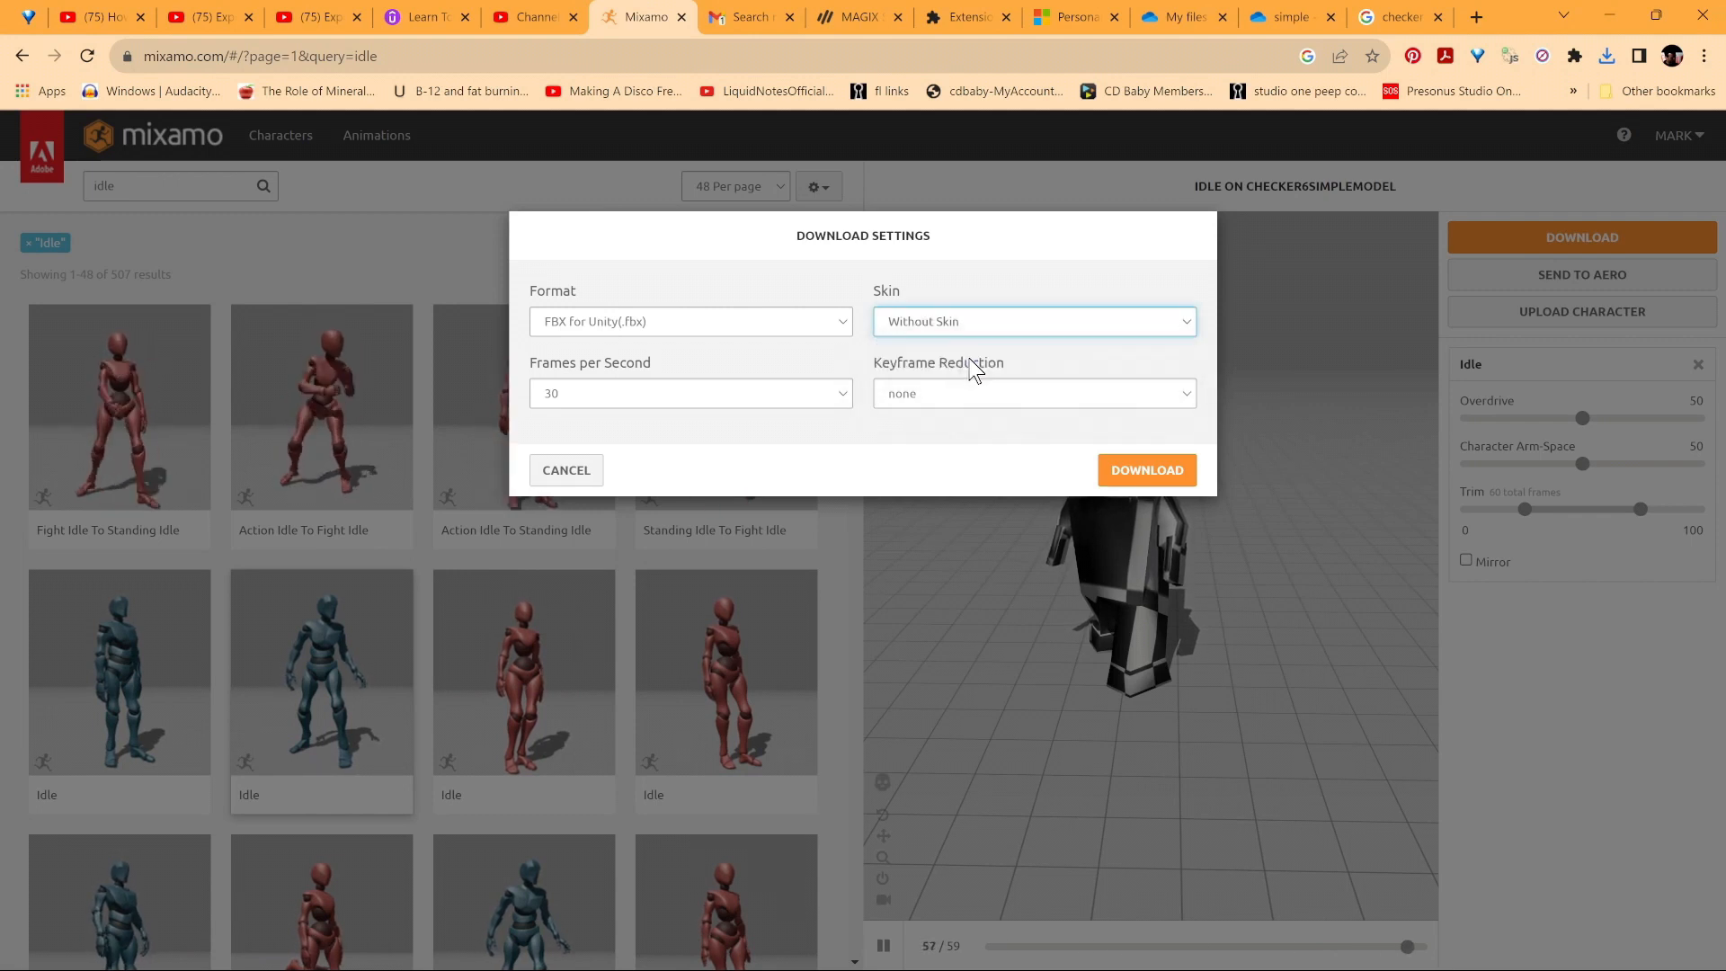
left_click(1156, 472)
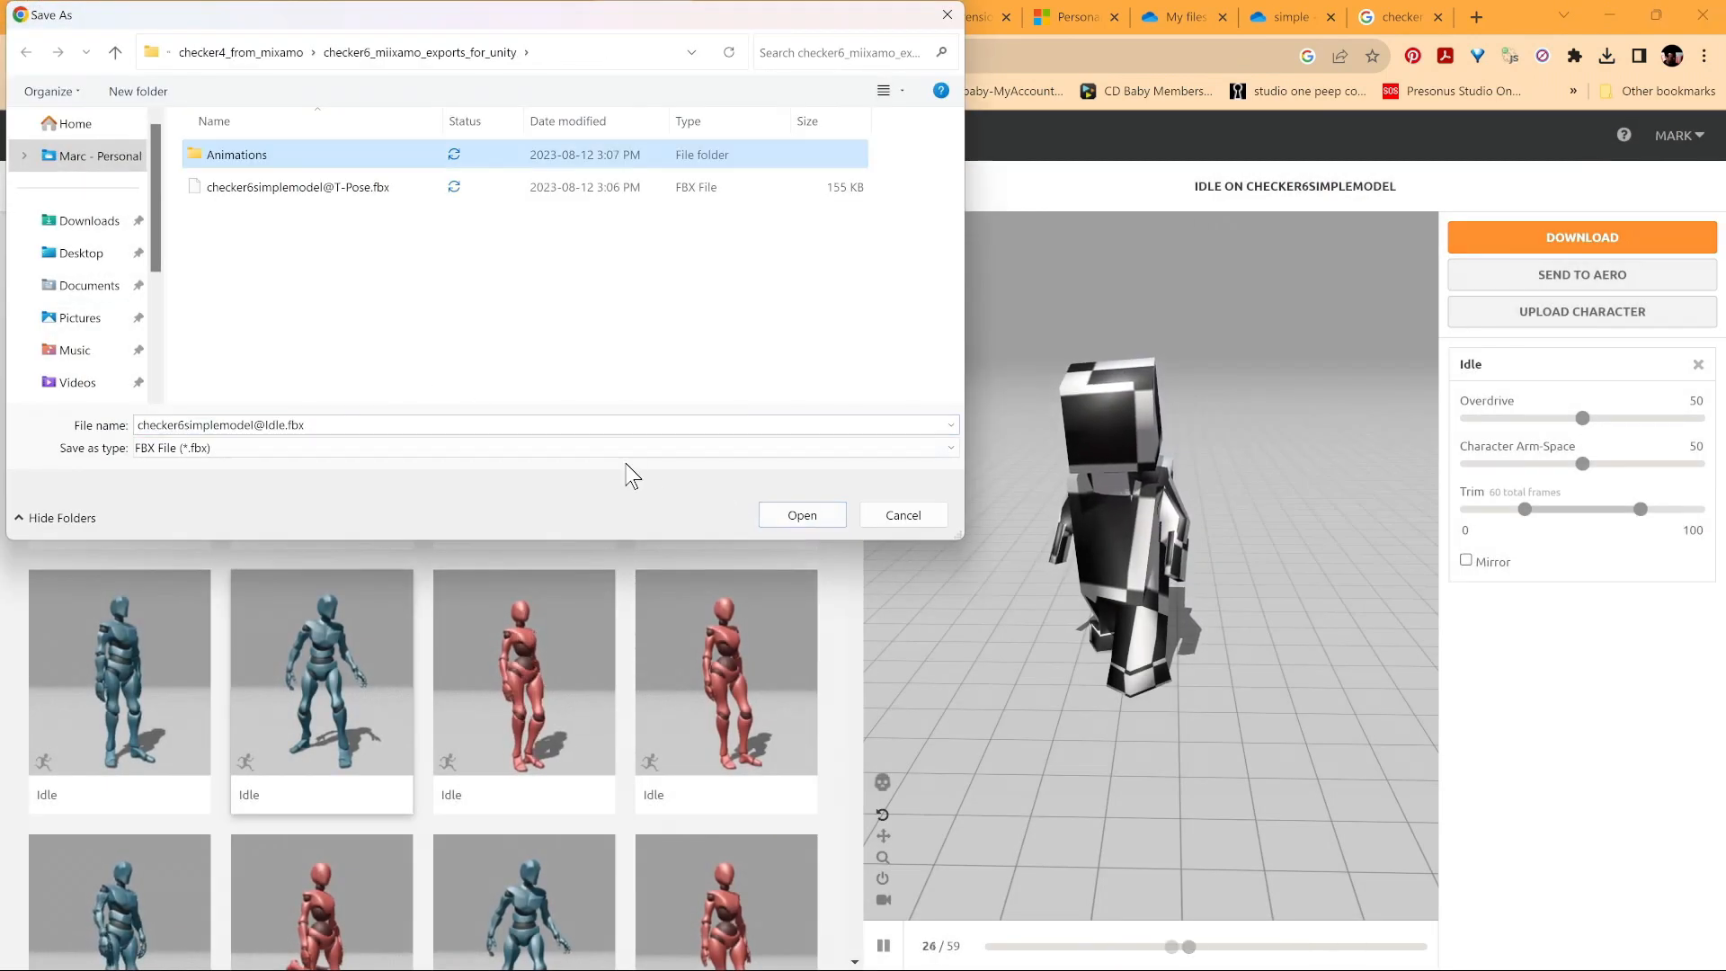
double_click(259, 158)
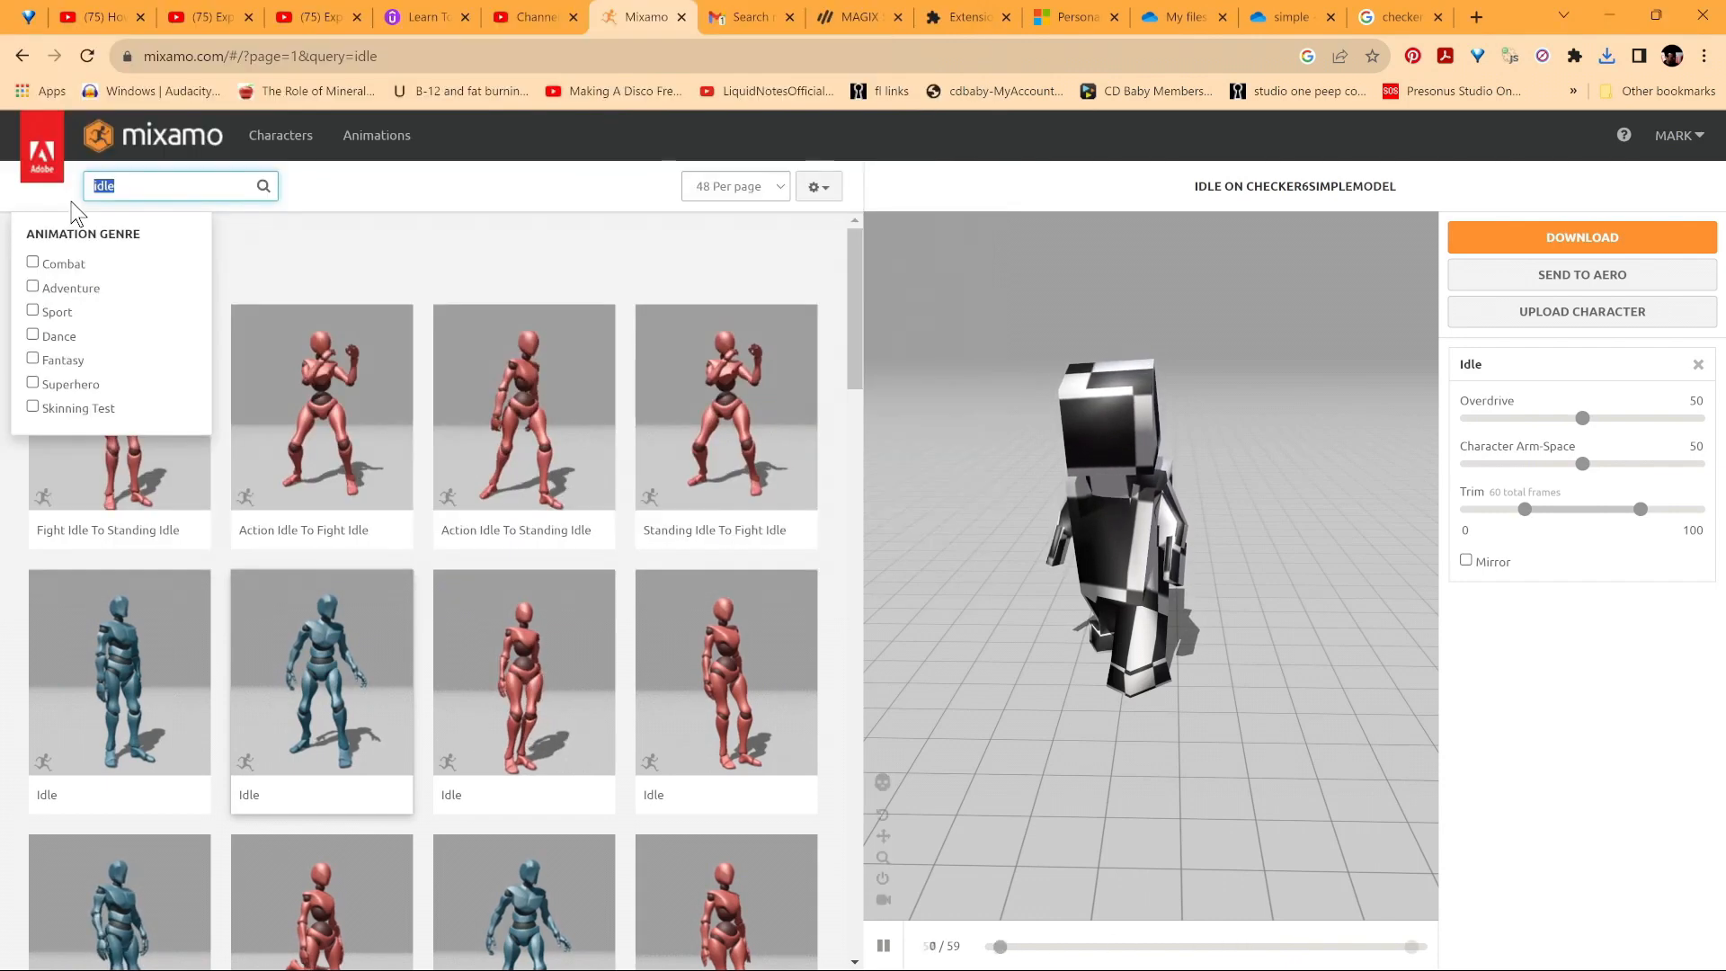
Search the animations for "shooting", apply the Shooting animation to the character and inspect it from several angles
type("sh")
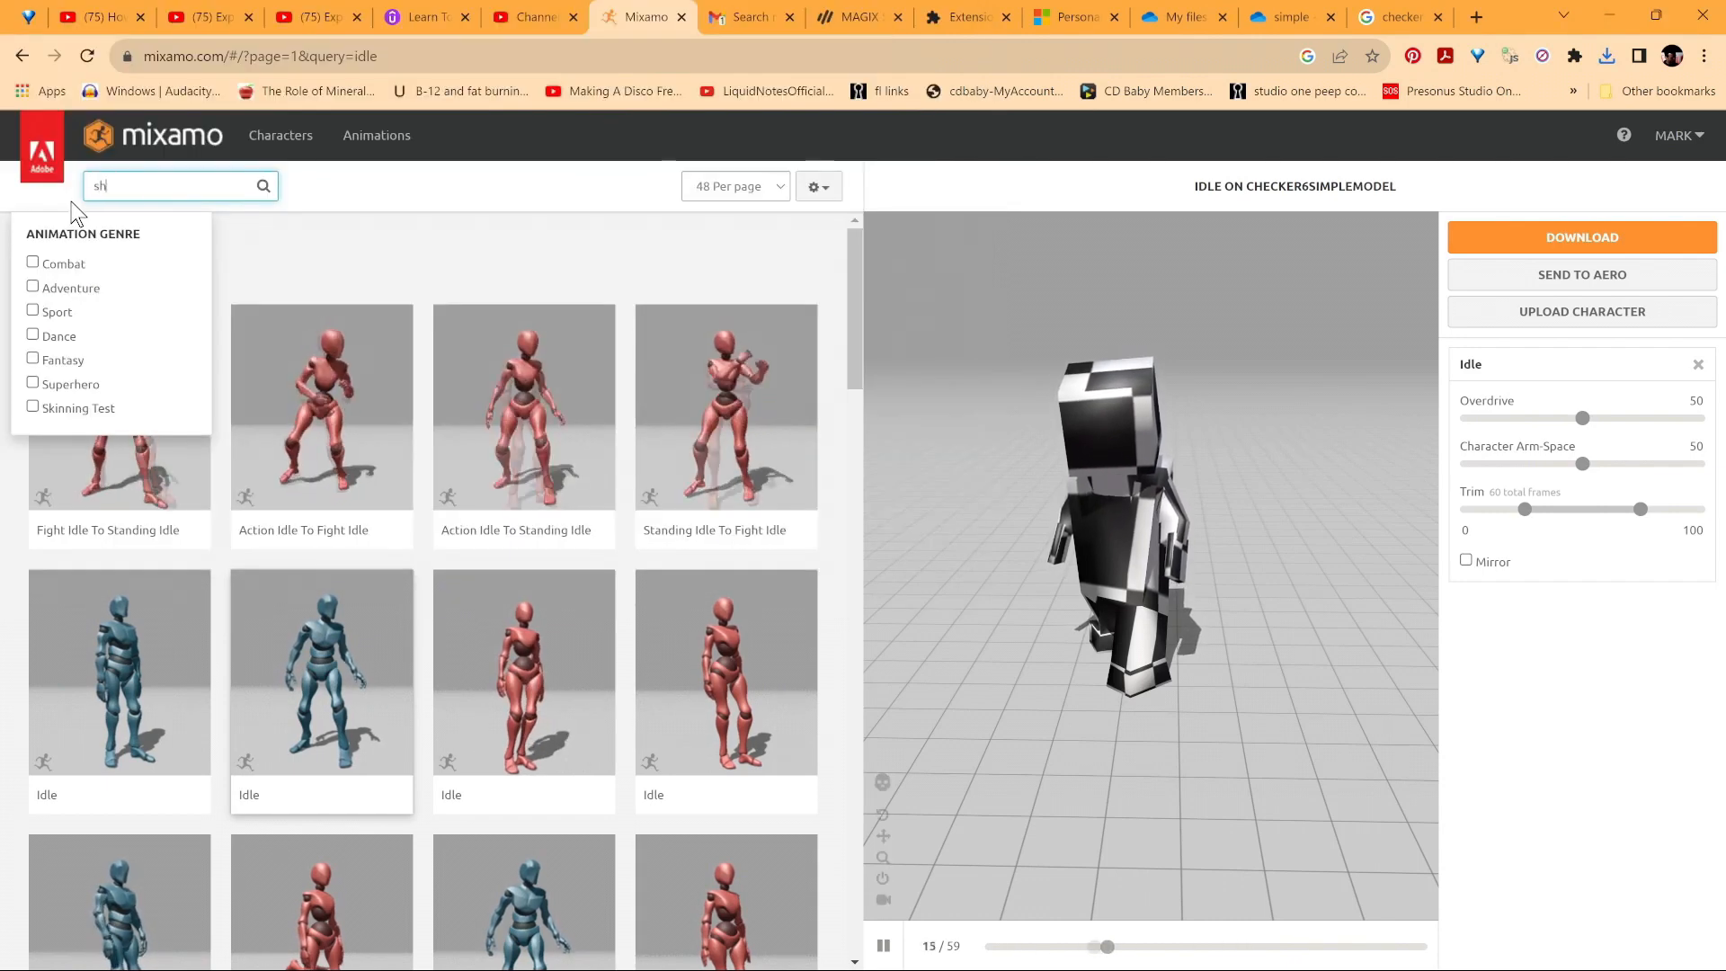
type("ooting")
key("Return")
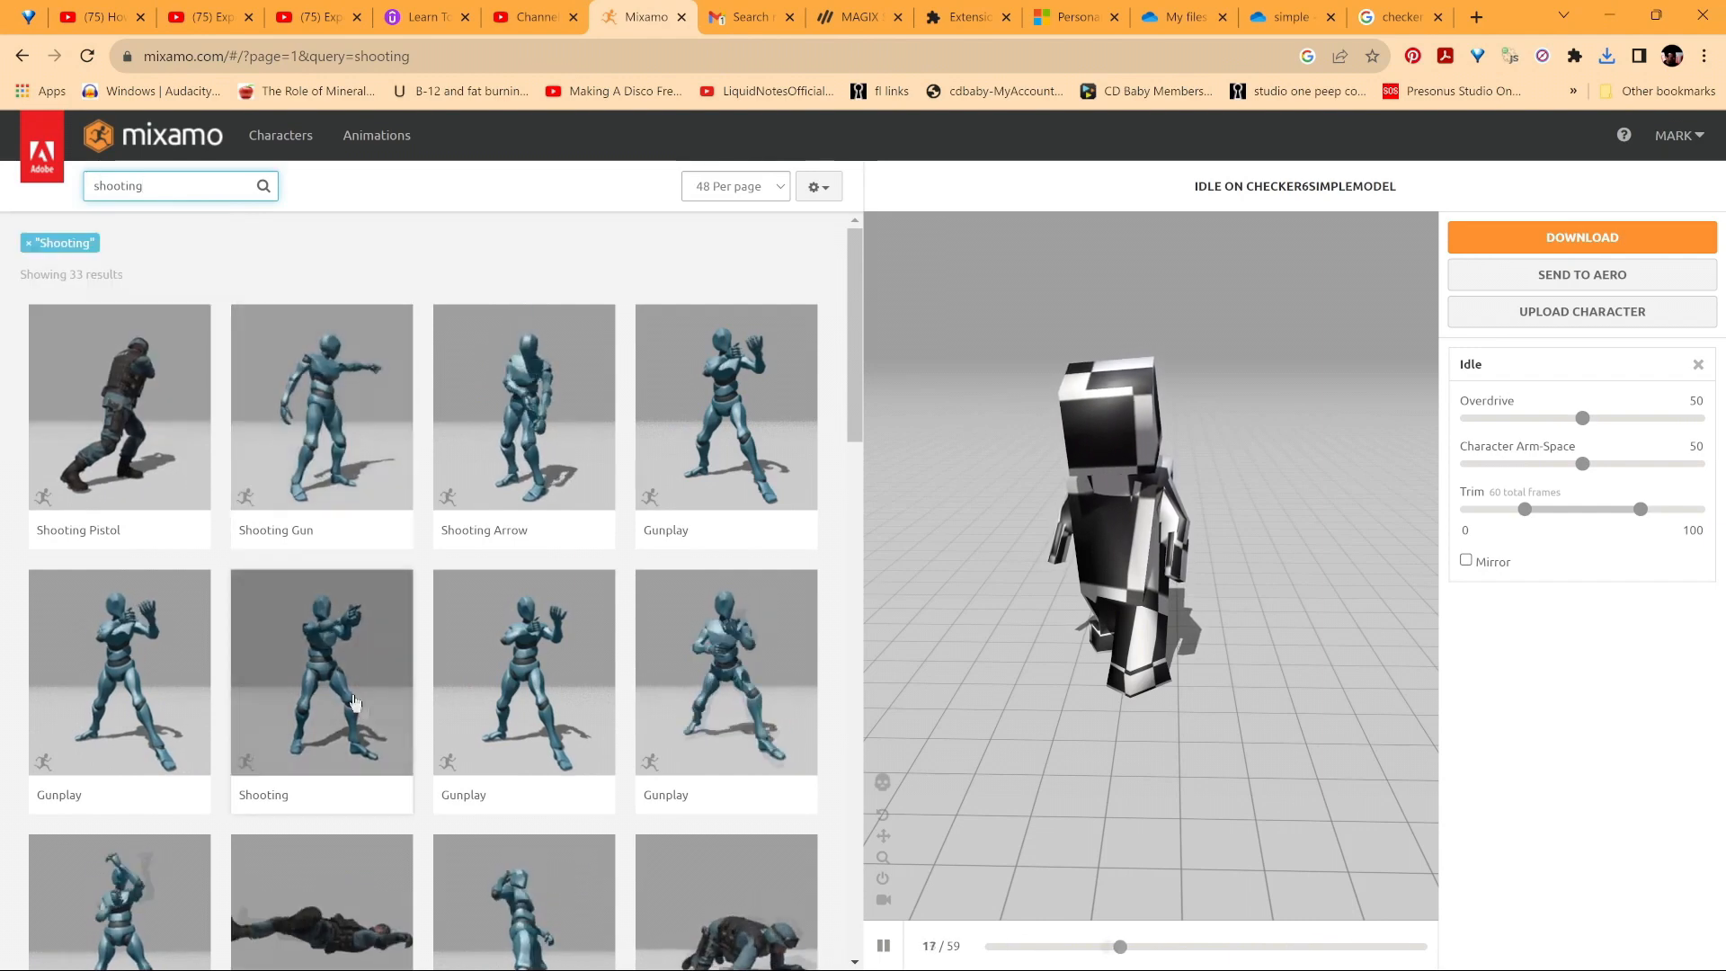
left_click(353, 702)
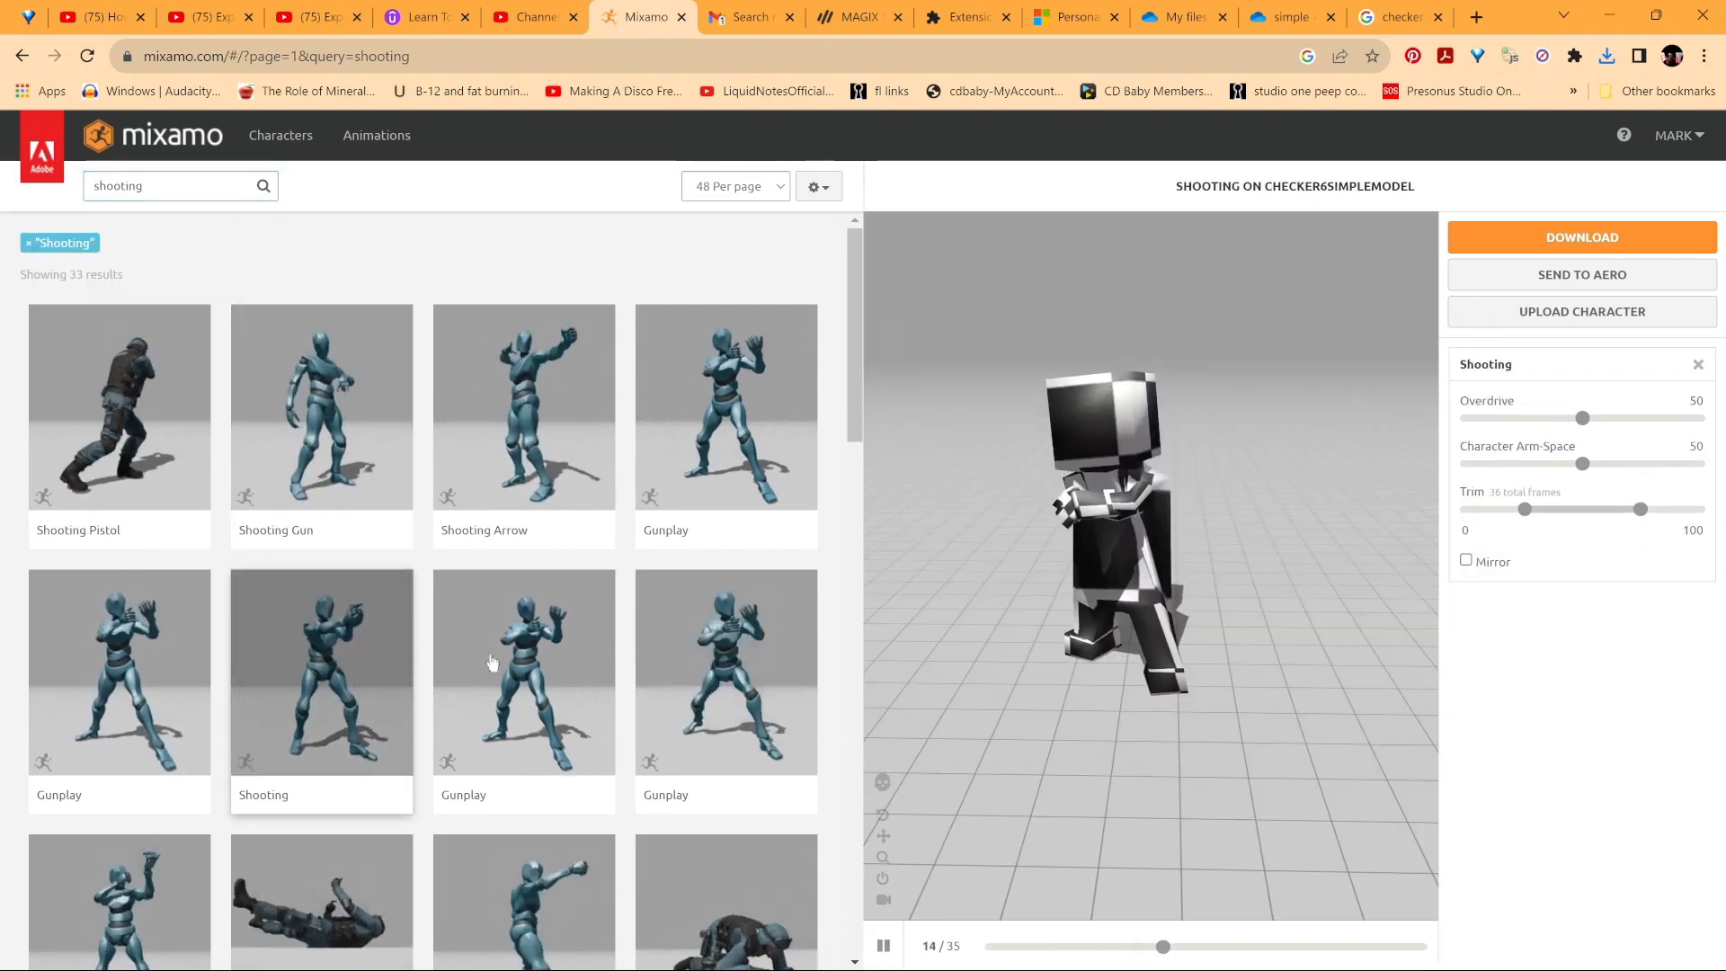
left_click_drag(1248, 732, 1296, 709)
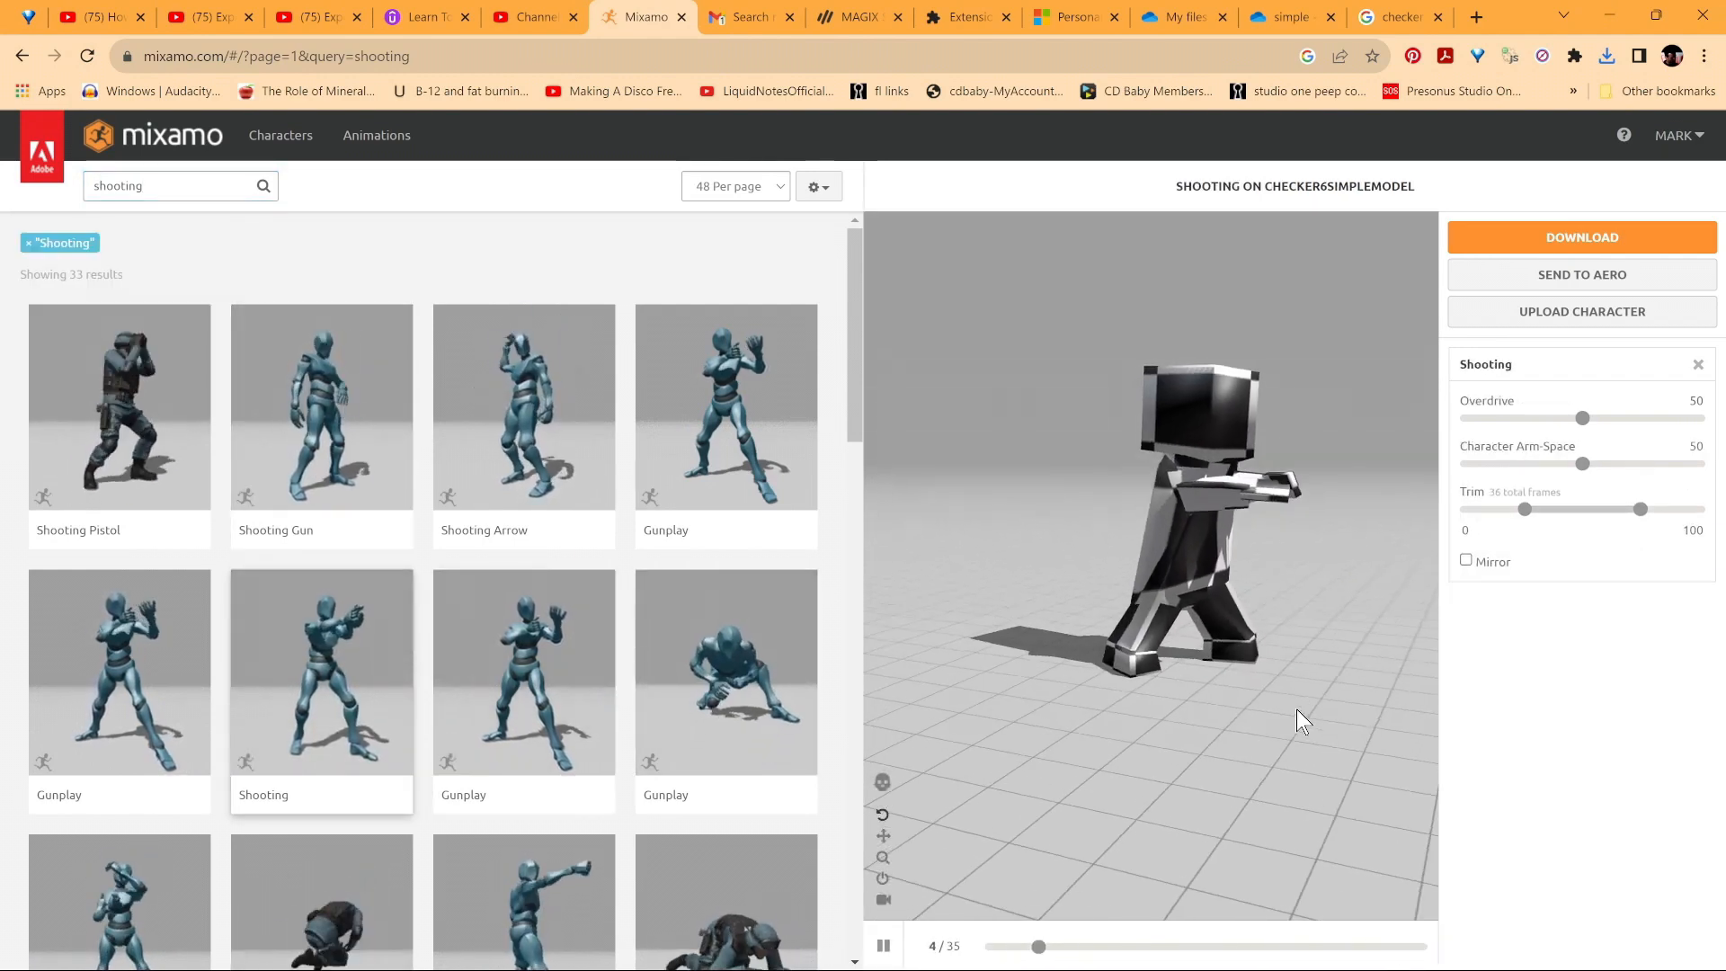
scroll(1259, 657, "up", 5)
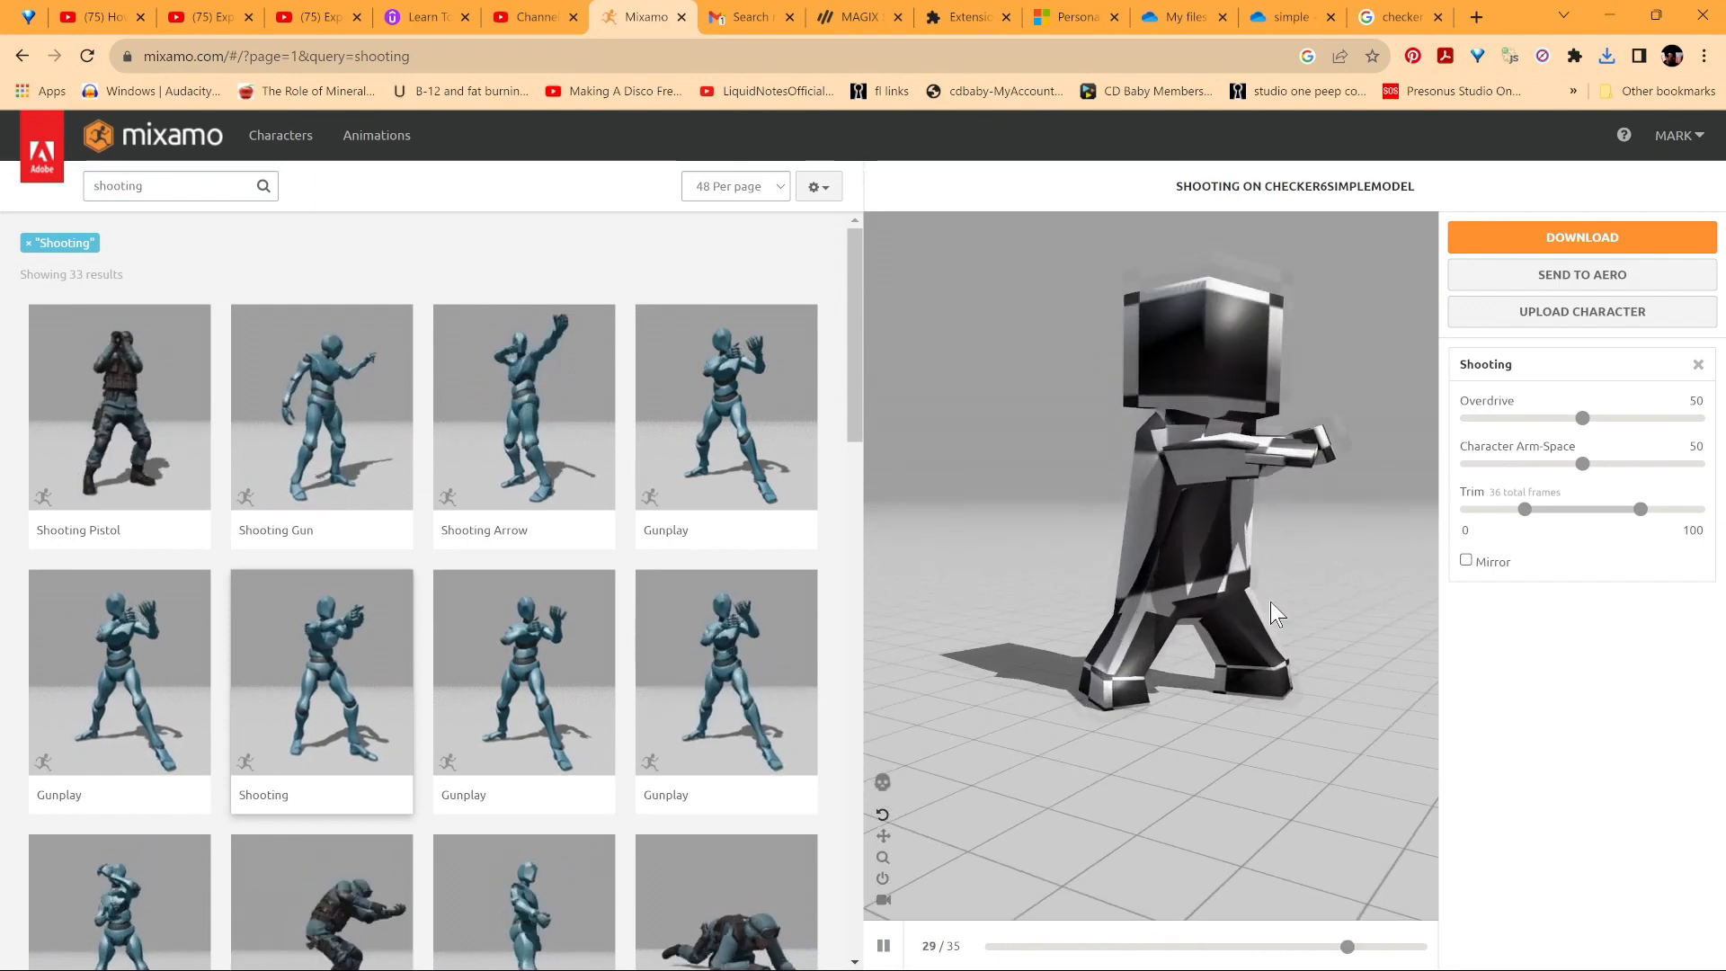
left_click_drag(1147, 608, 1239, 579)
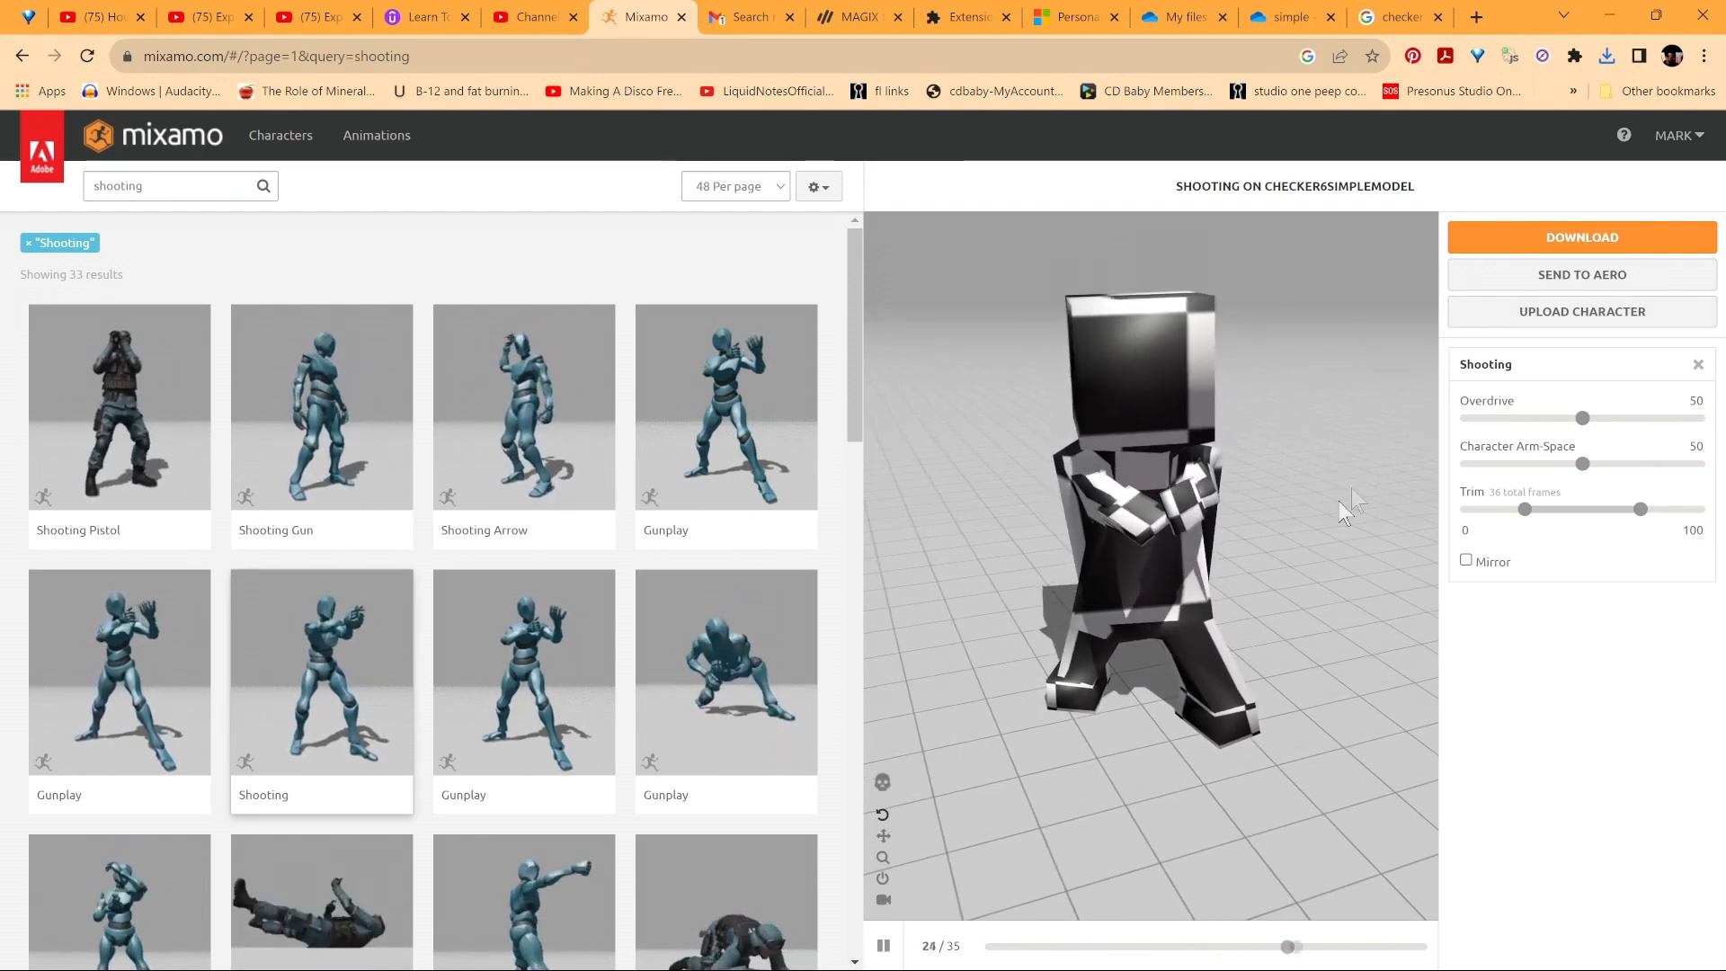
left_click(1593, 236)
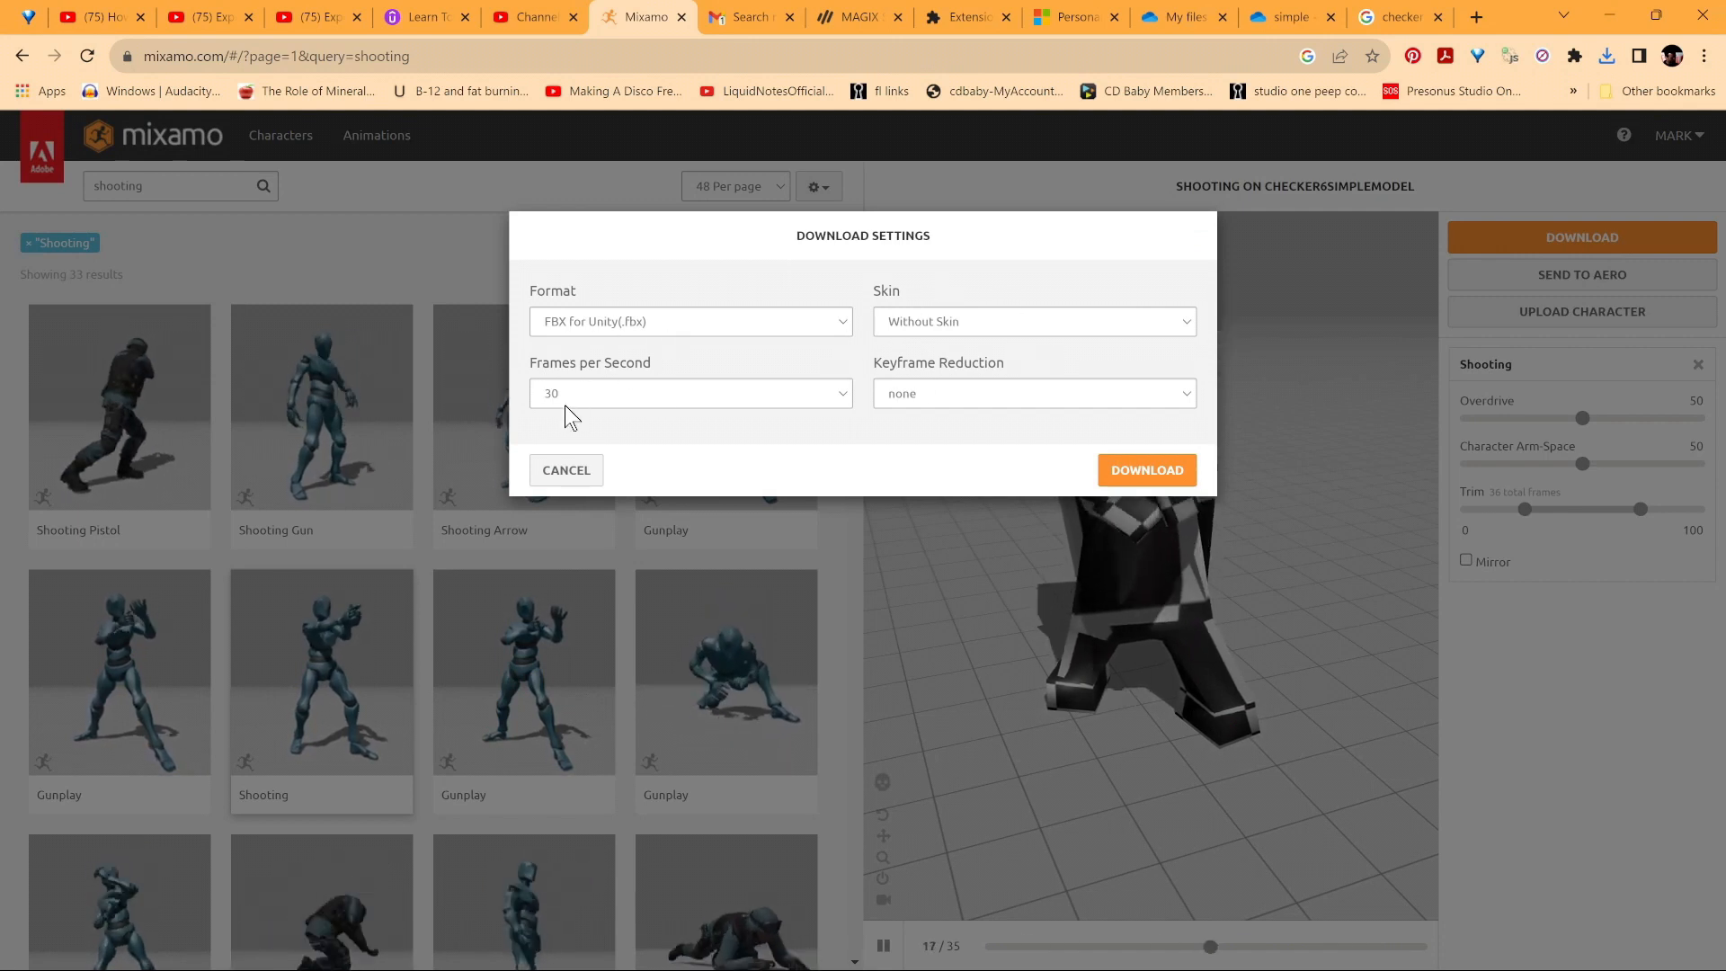
left_click(1182, 475)
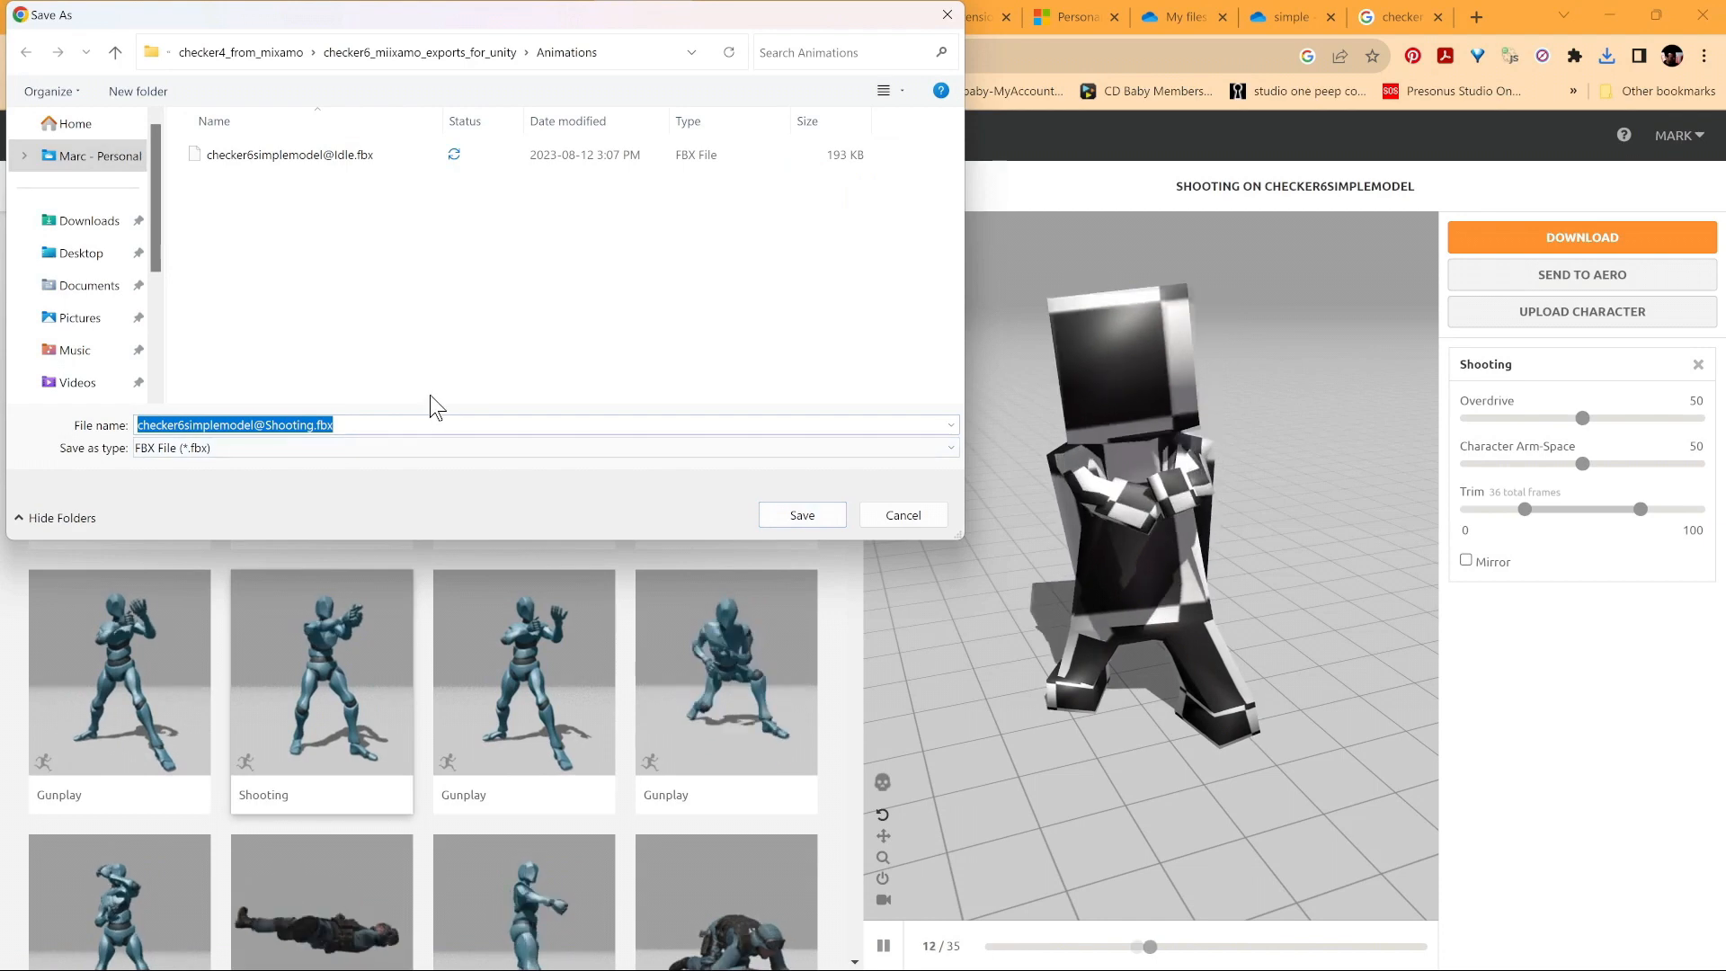
left_click(803, 515)
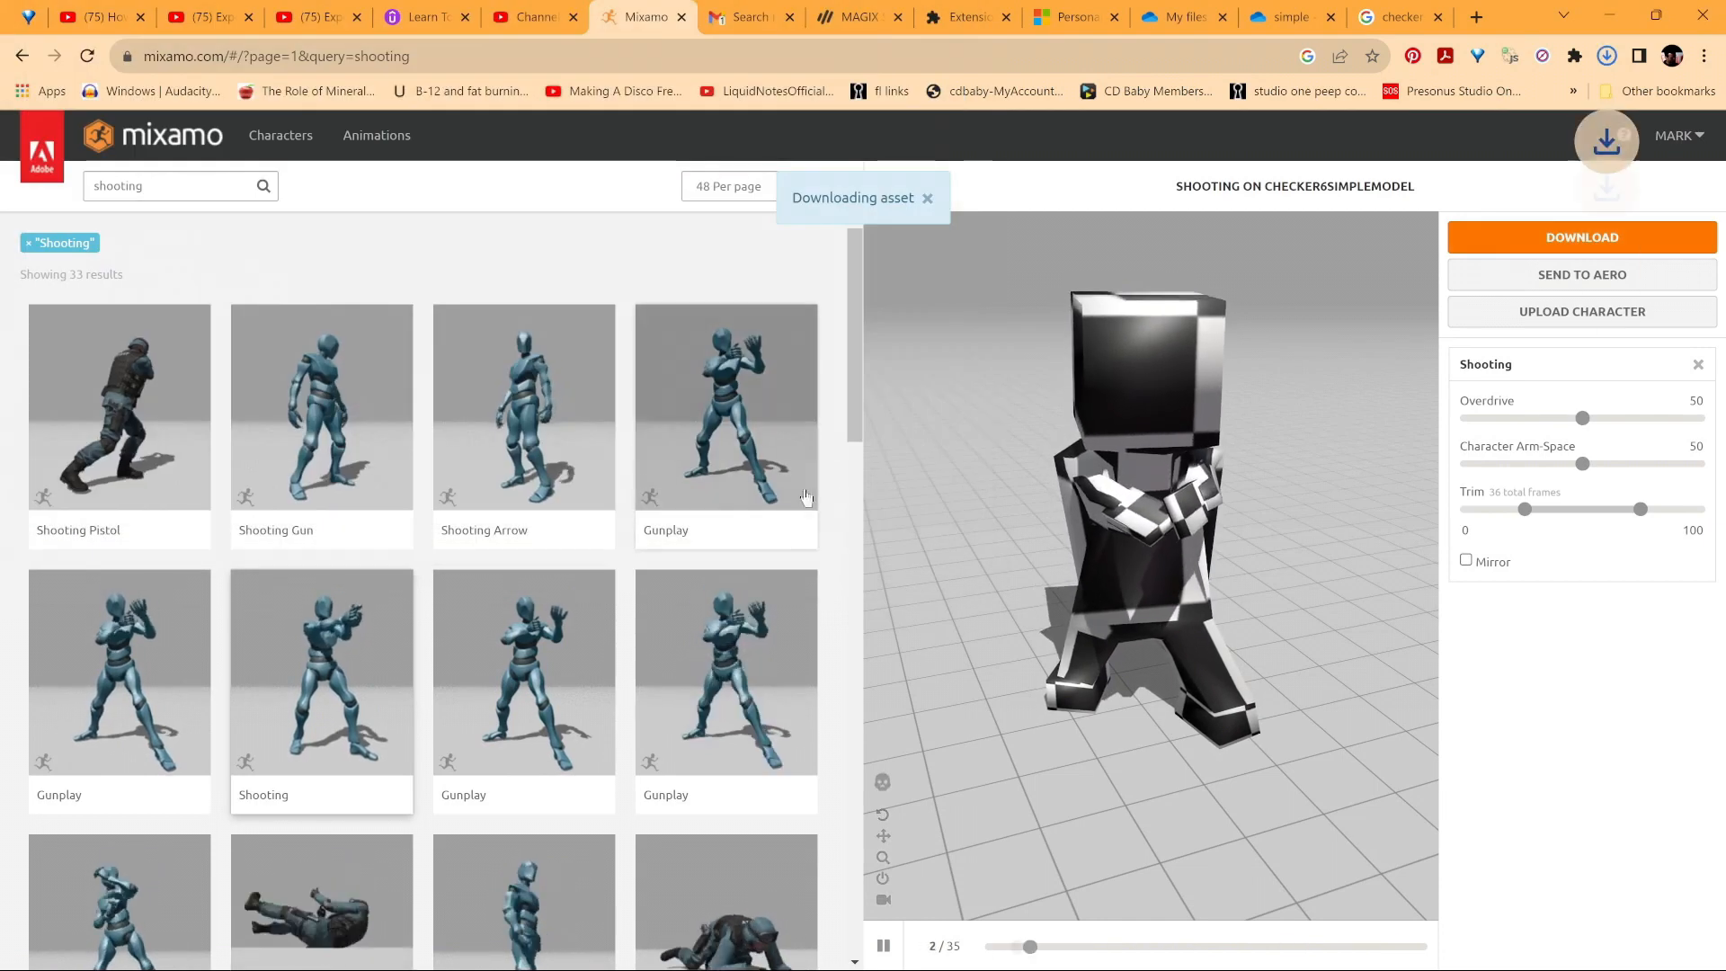
Search the animations for "jogging" and apply the Jogging animation to the character with In Place enabled
left_click_drag(151, 188, 92, 207)
type("j")
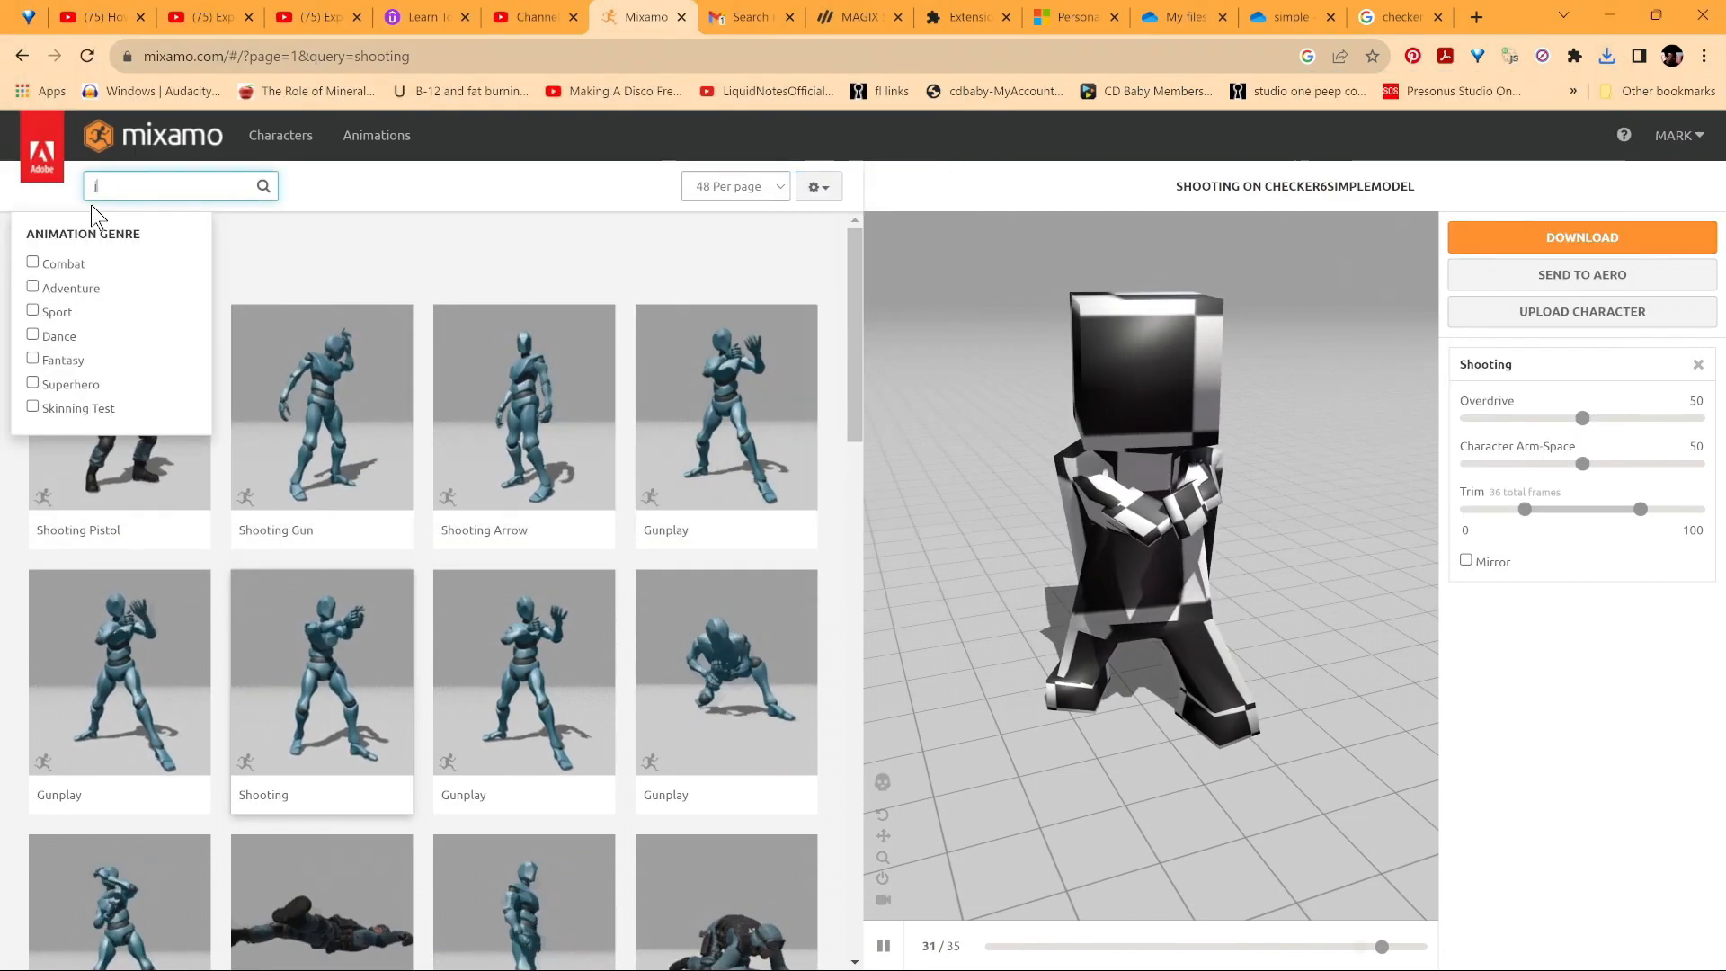
type("ogging")
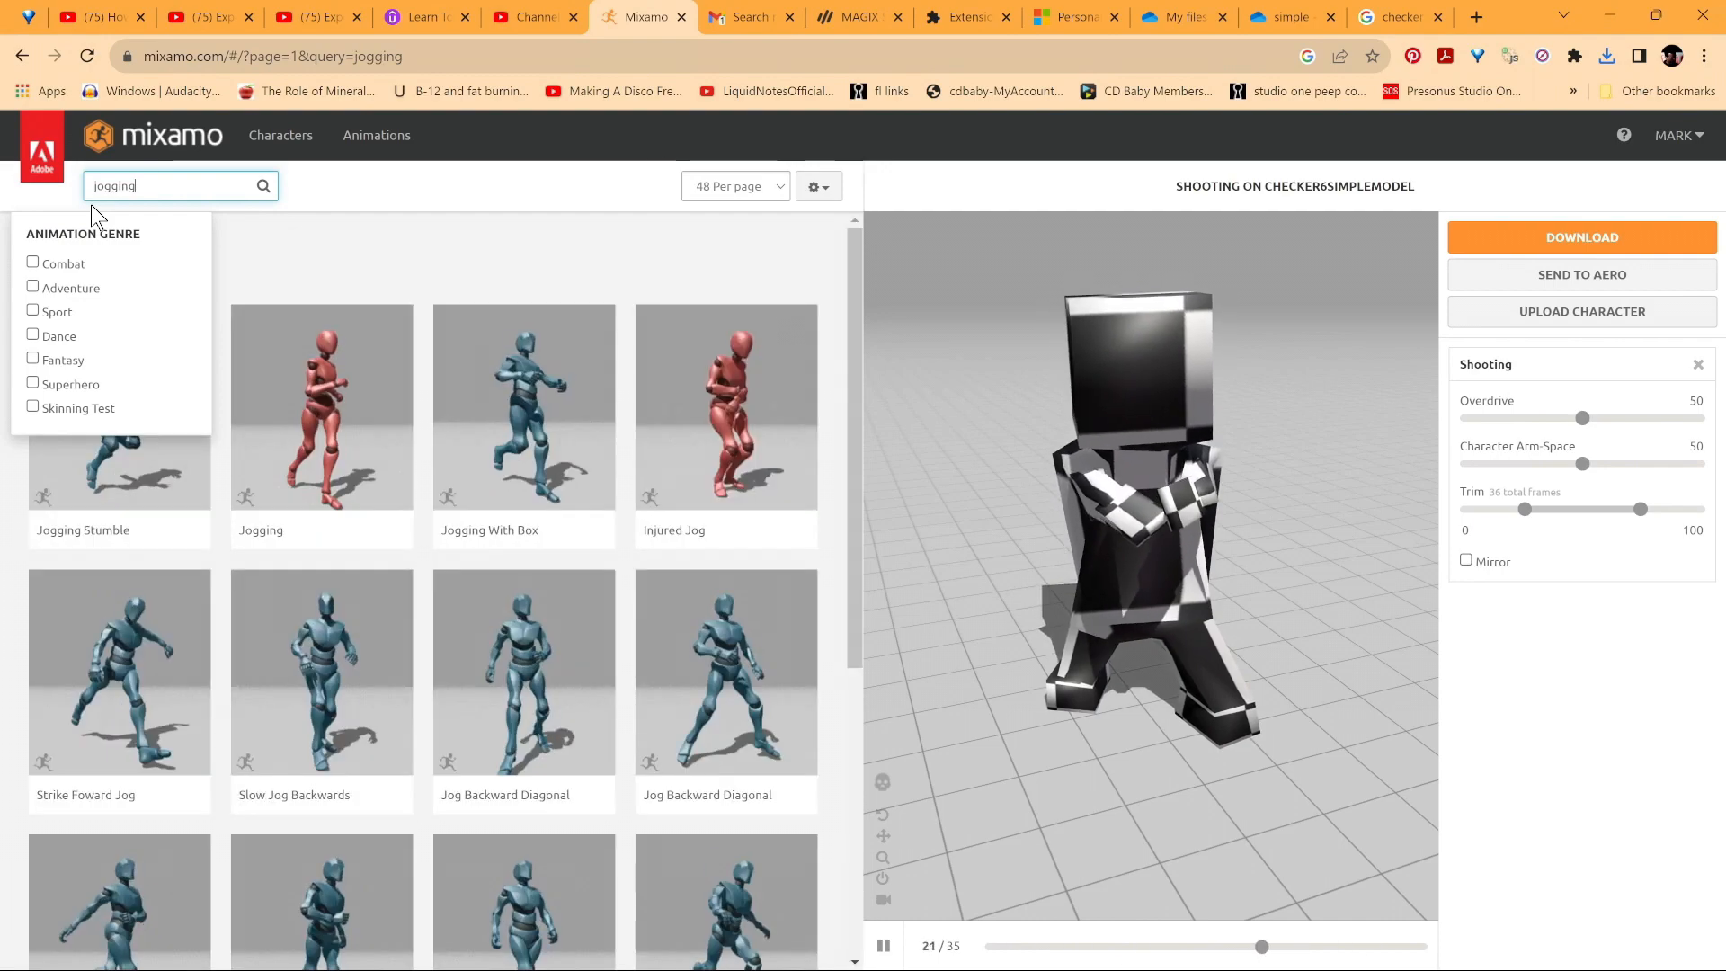
left_click(322, 381)
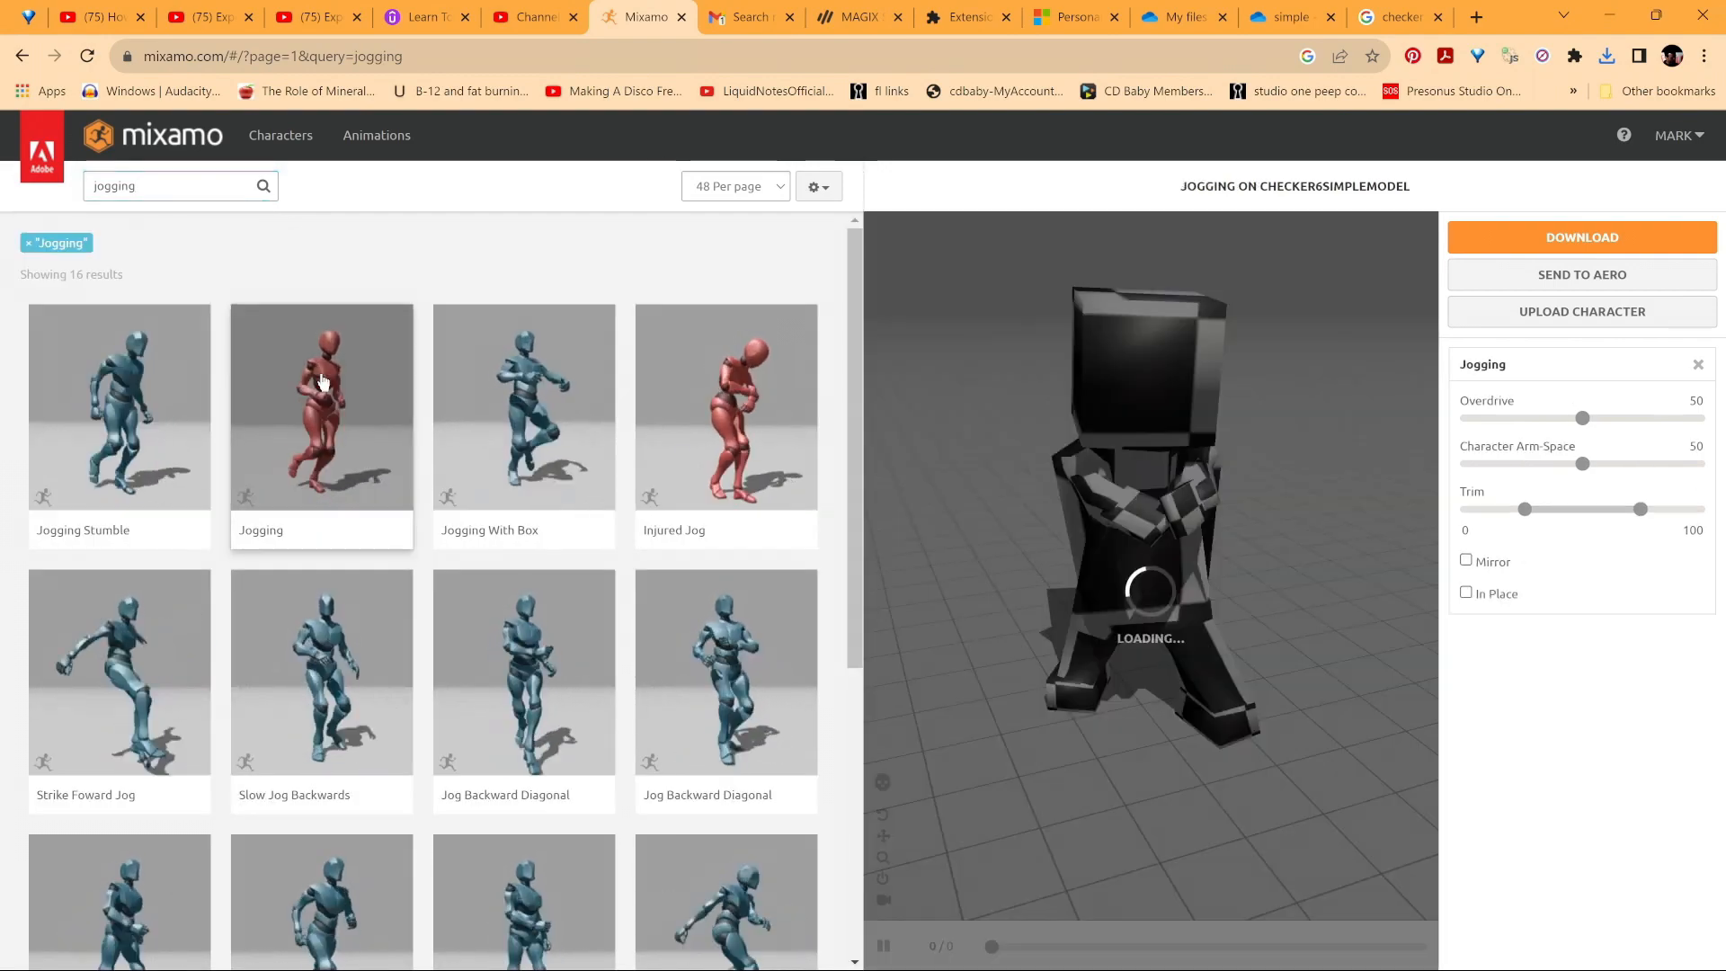
left_click(1467, 593)
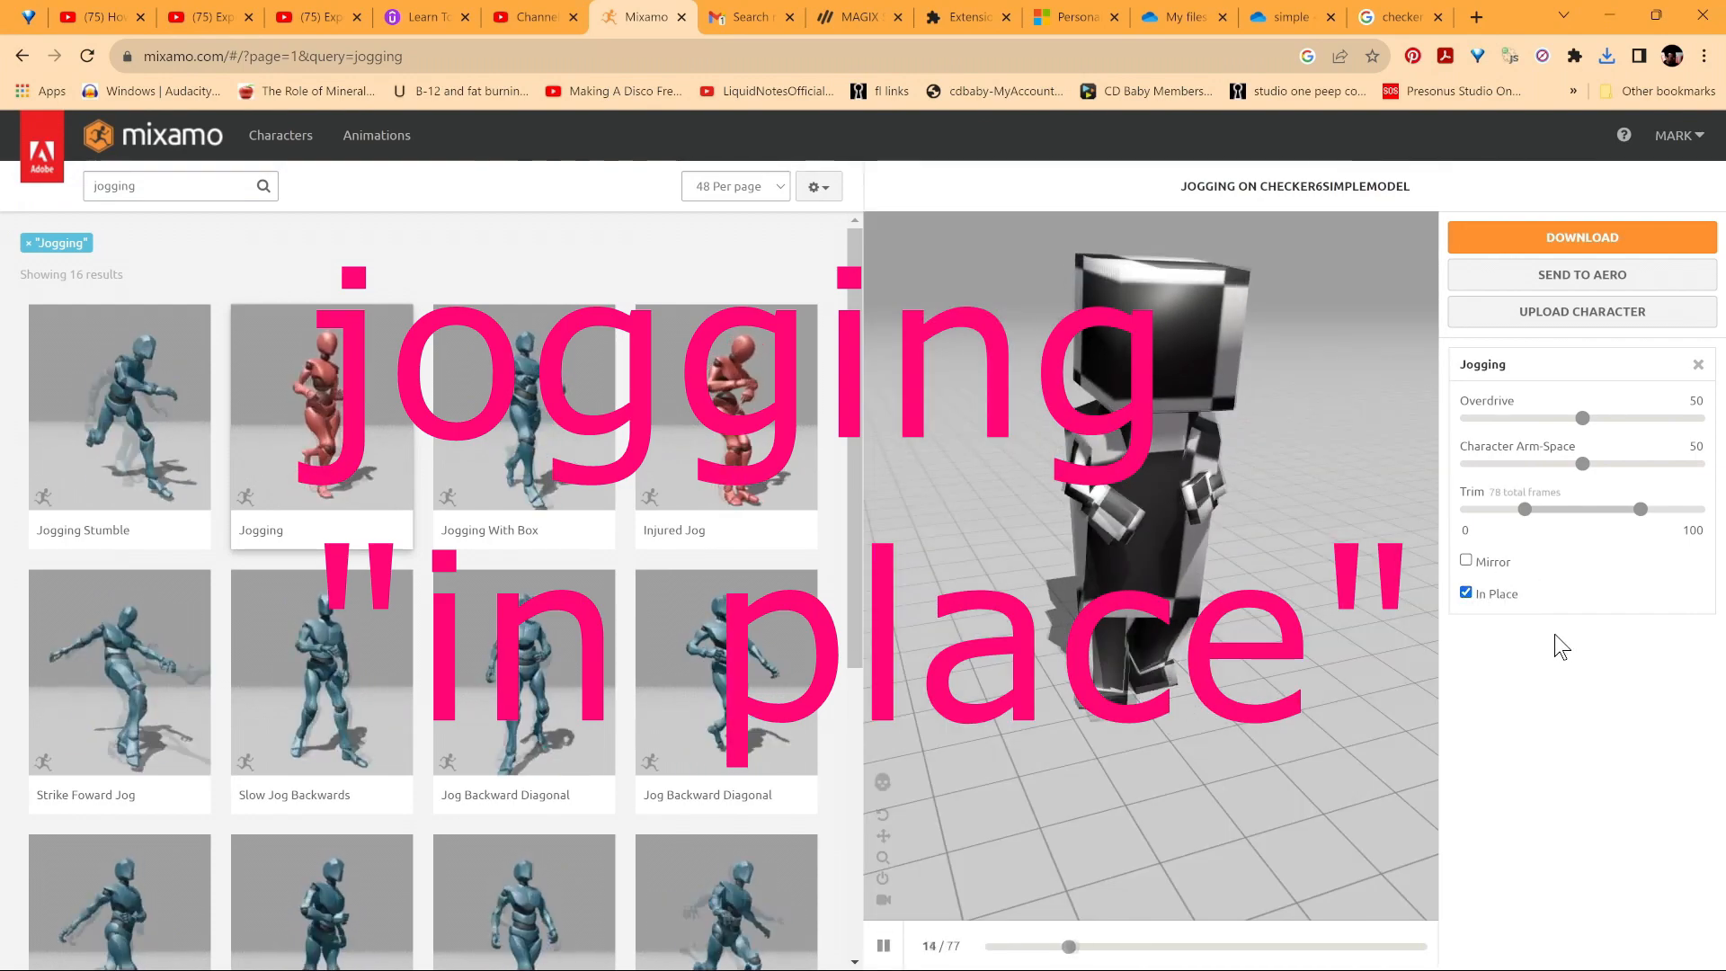
left_click_drag(1347, 696, 1303, 686)
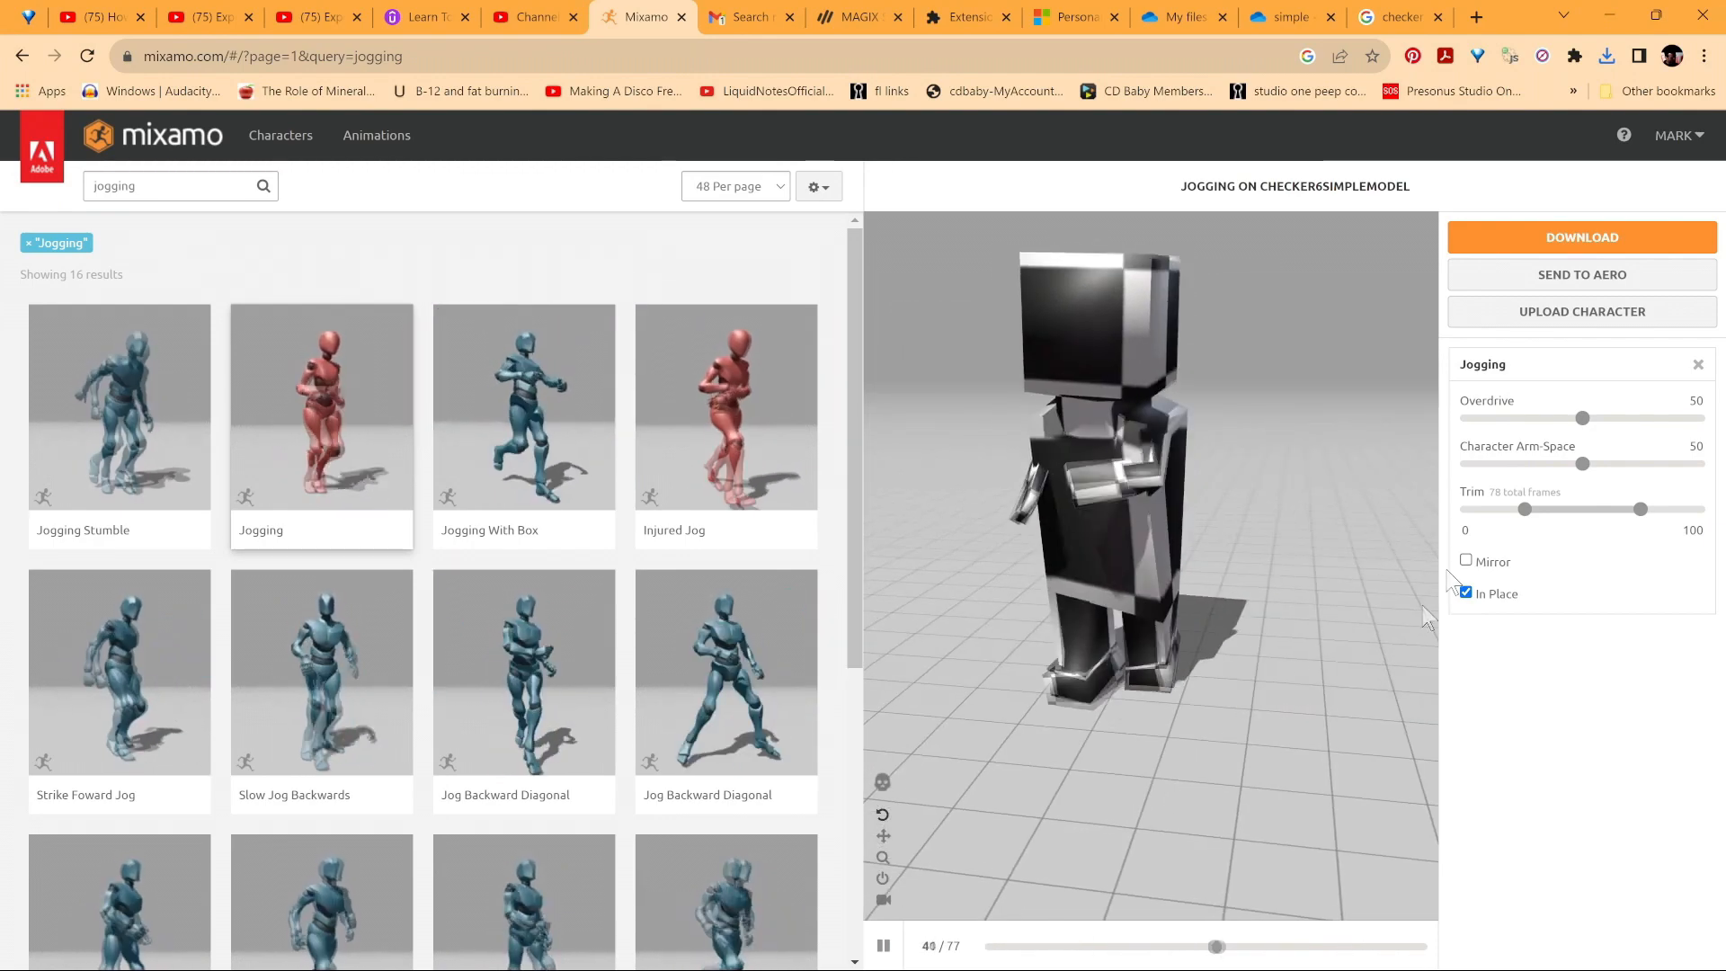
left_click(1614, 241)
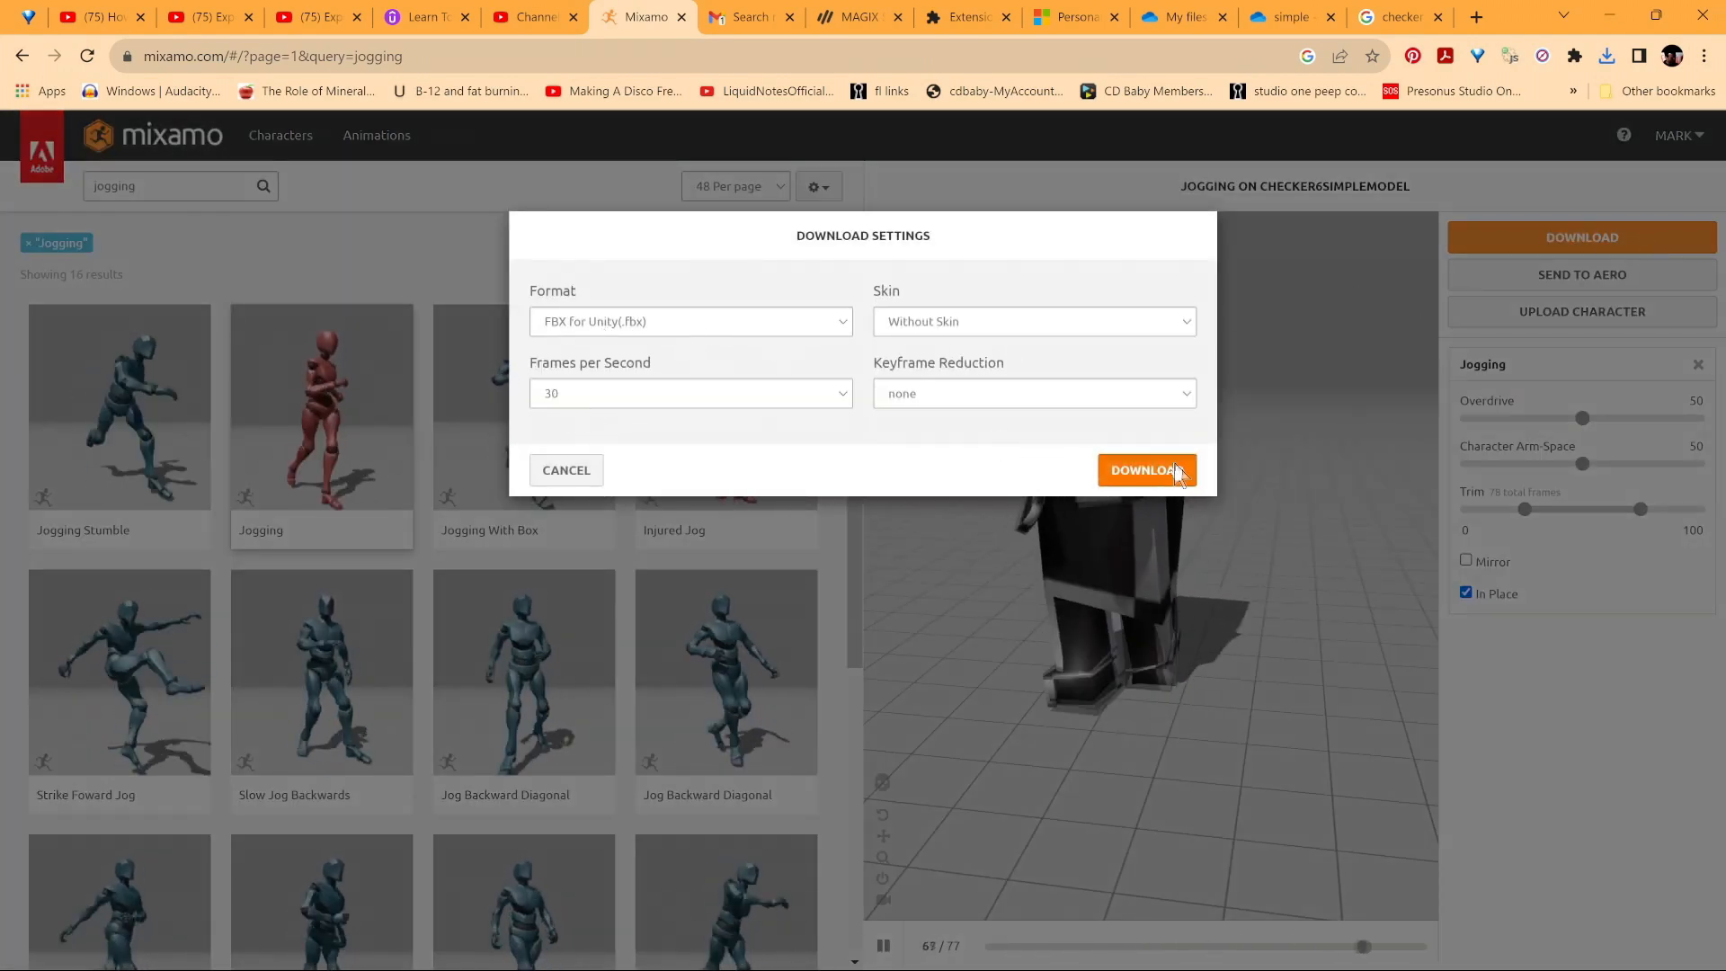
left_click(1175, 468)
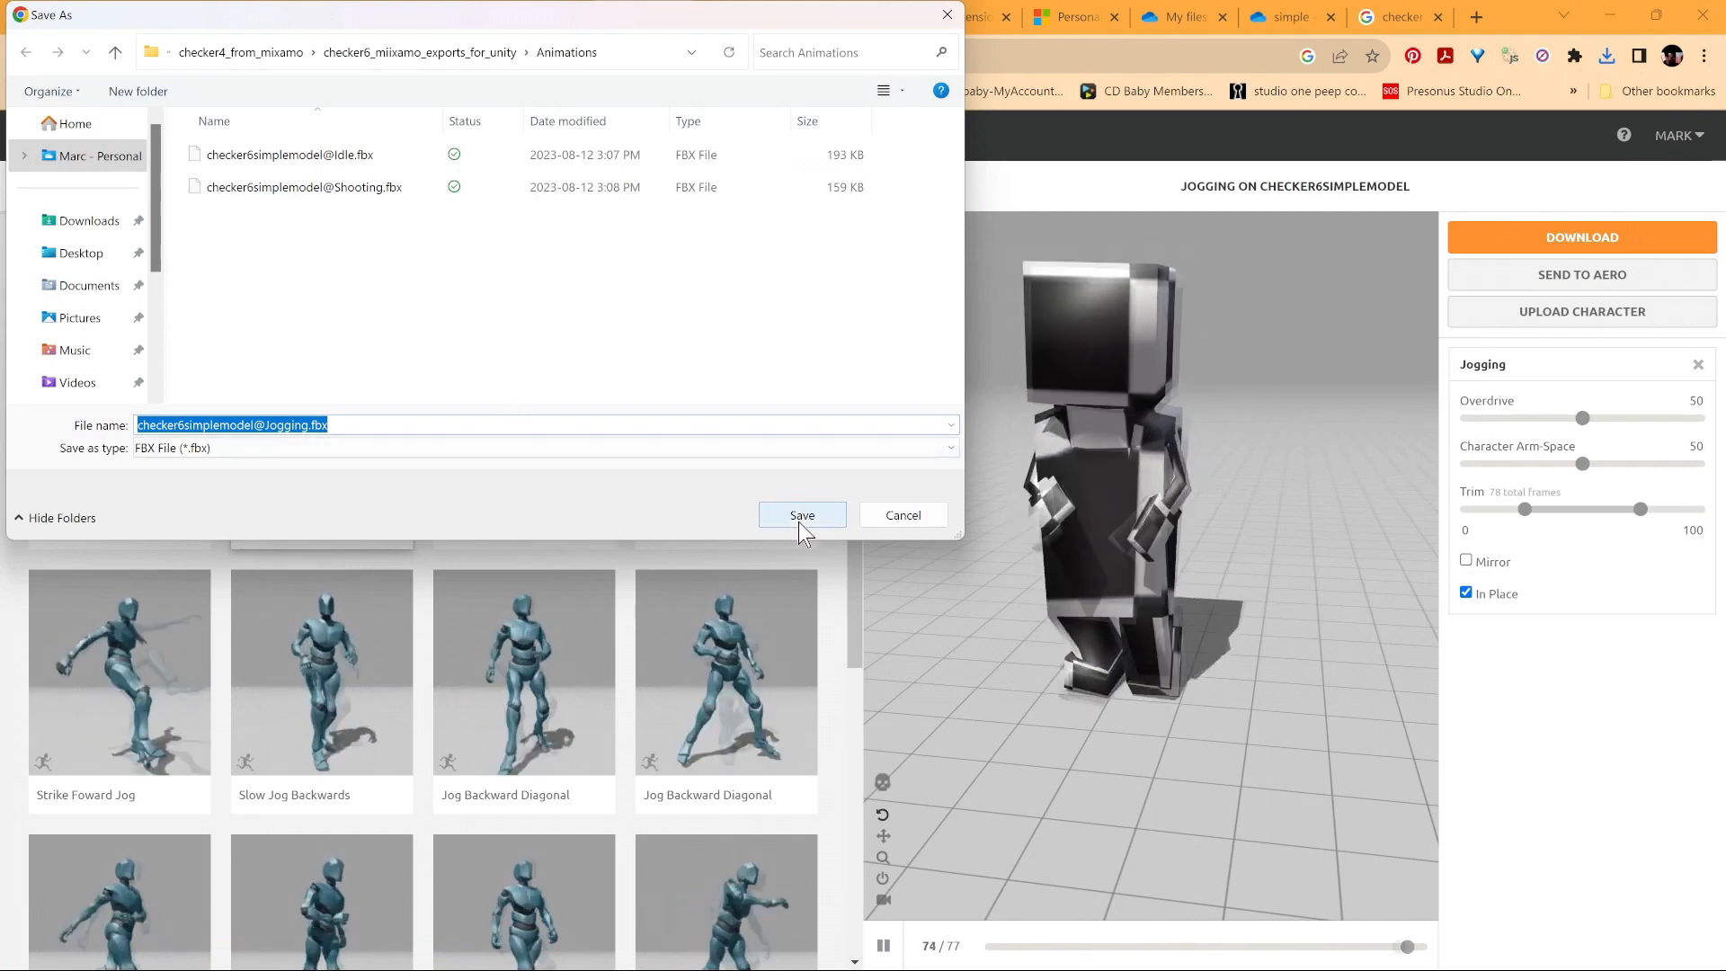
left_click(800, 521)
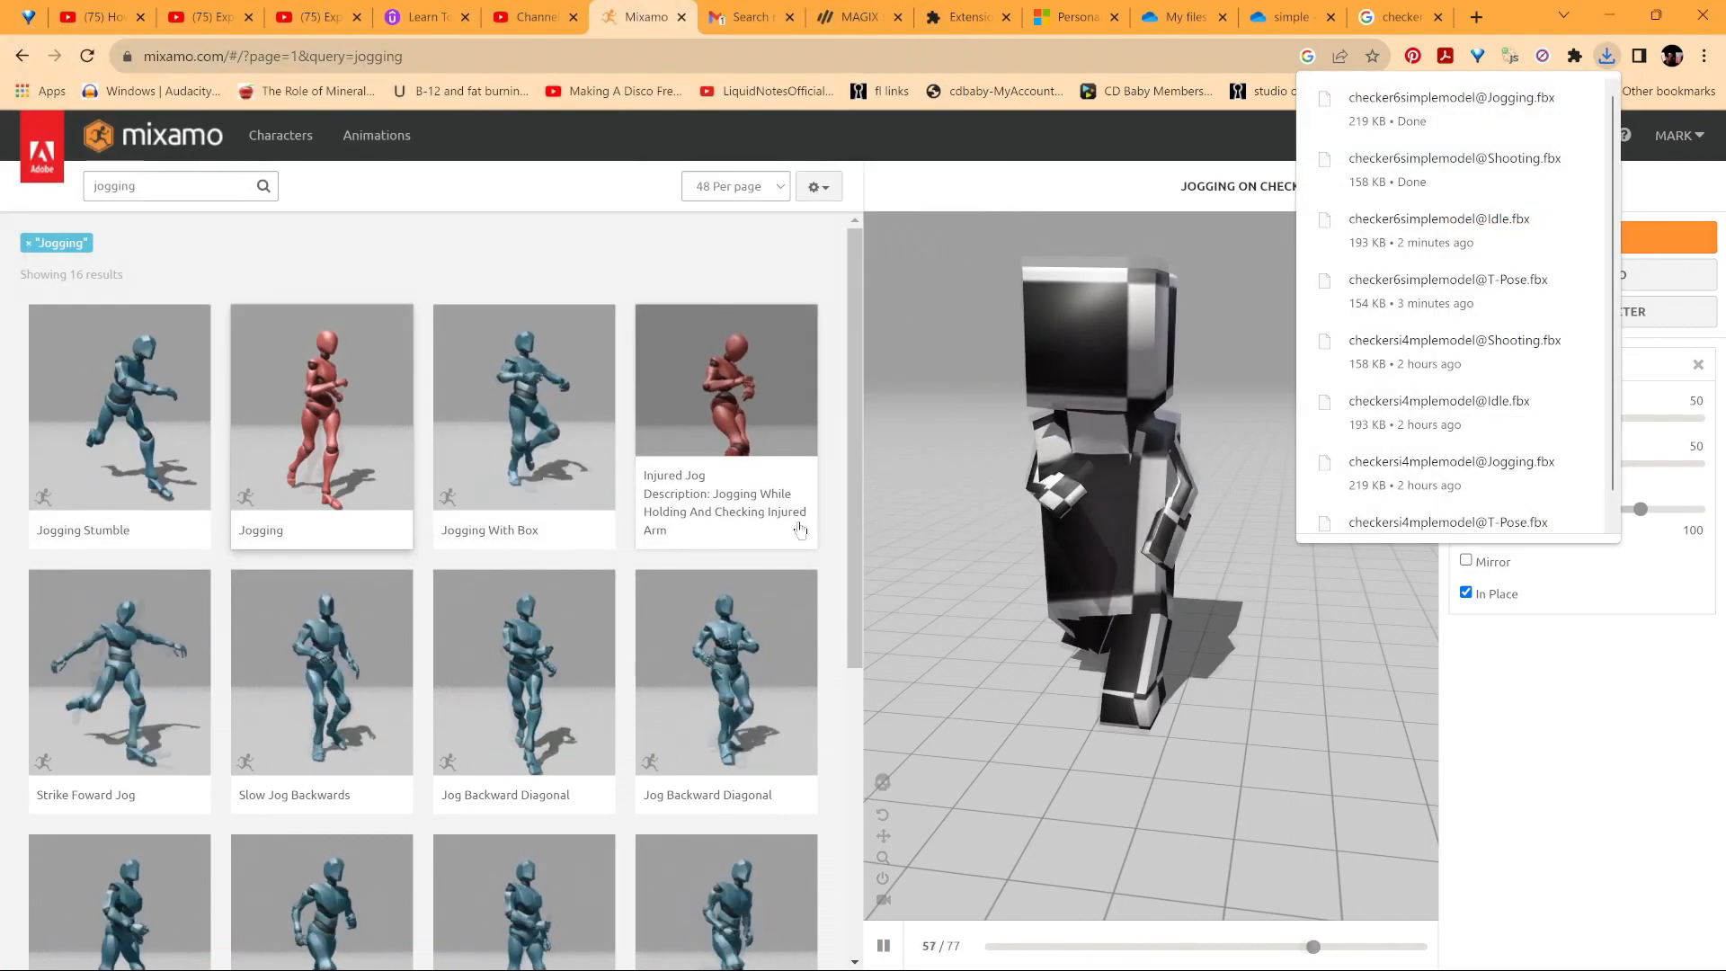